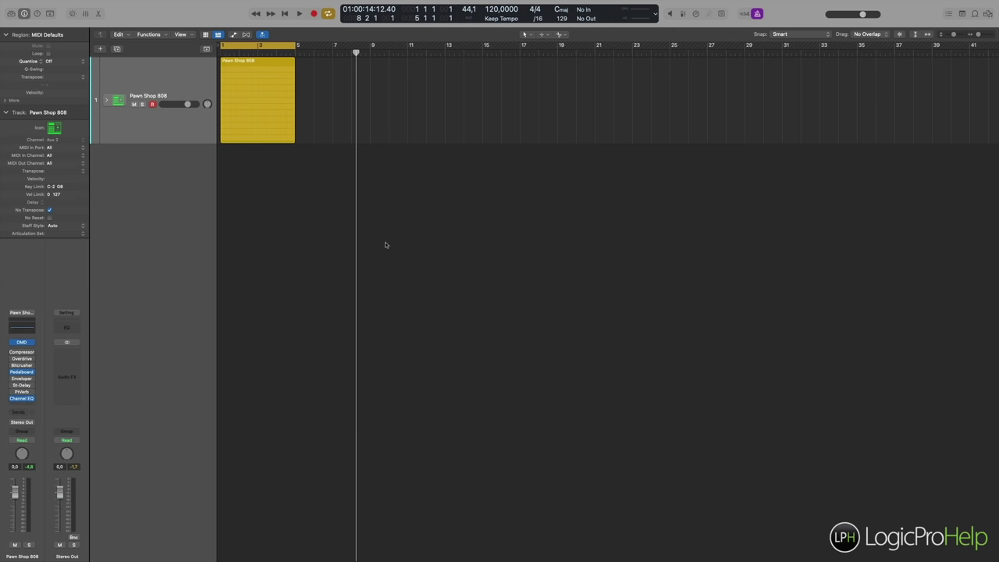
- Select the Pawn Shop 808 track, show its mixer channel, view the channel's Pedalboard plug-in and close the plug-in window
click(175, 76)
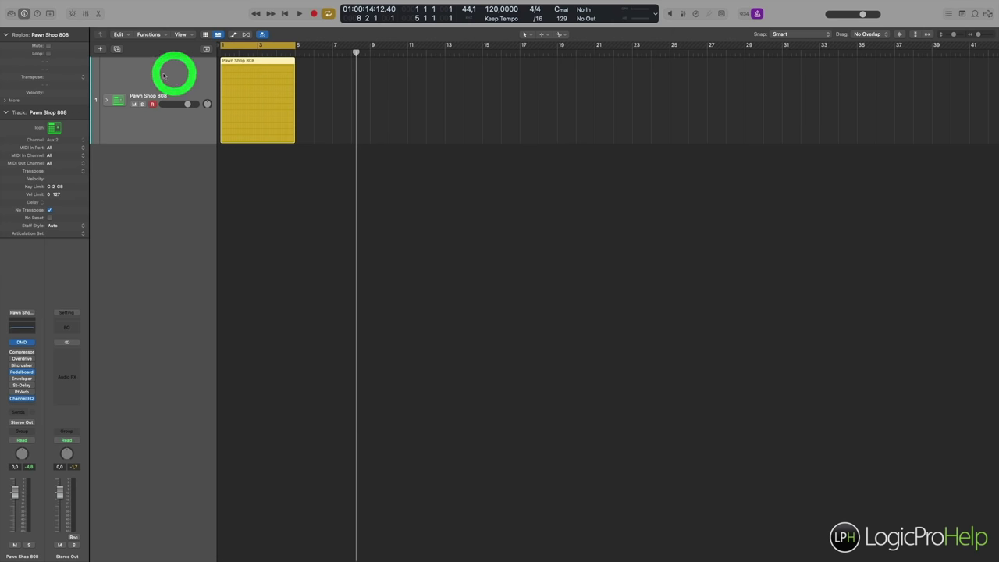
click(86, 13)
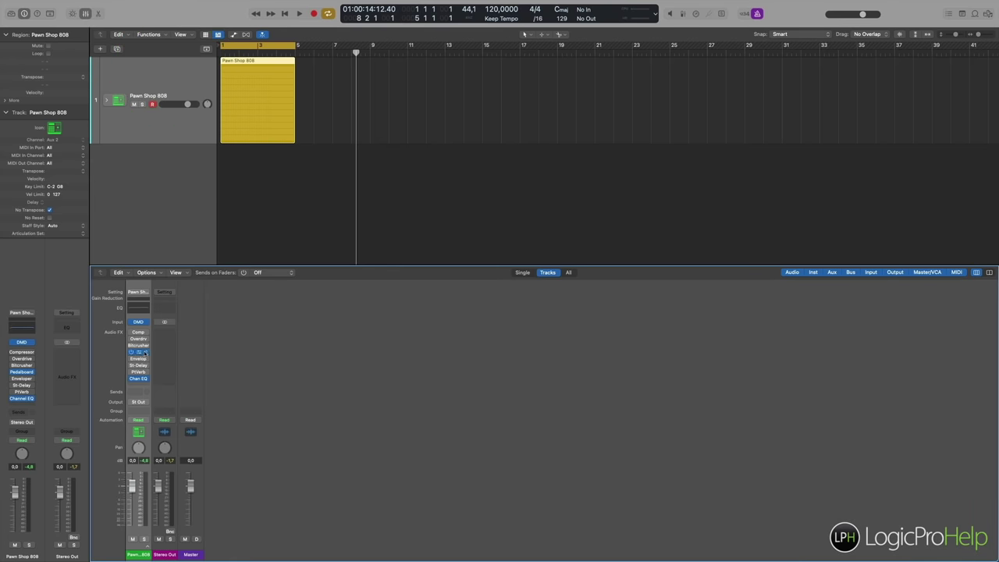
click(138, 352)
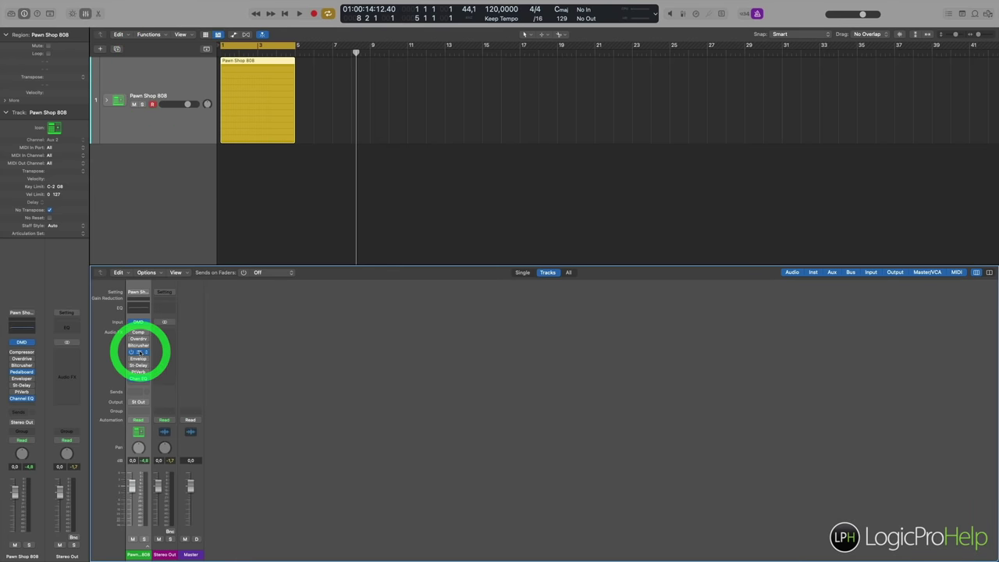
click(321, 117)
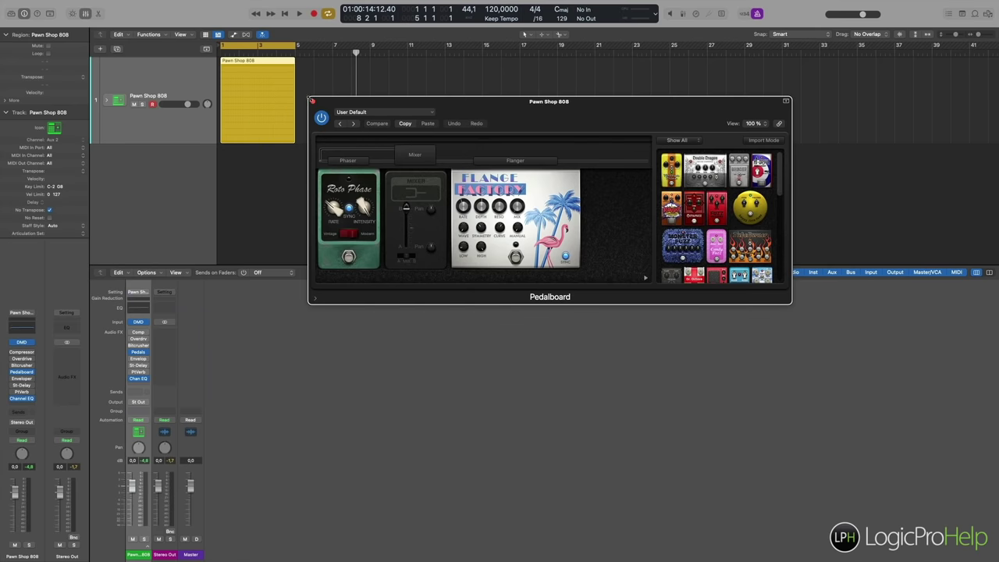
click(312, 102)
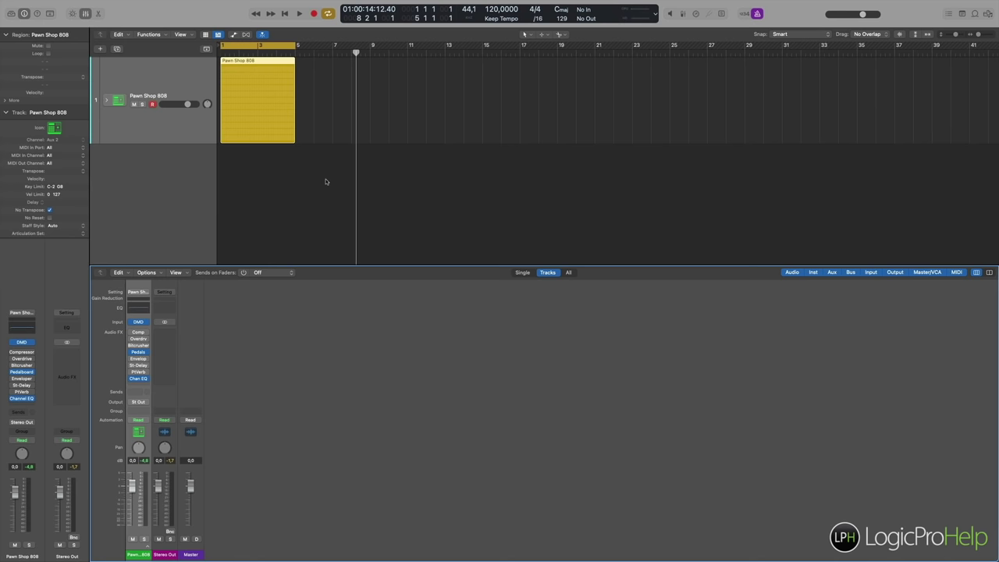
click(502, 338)
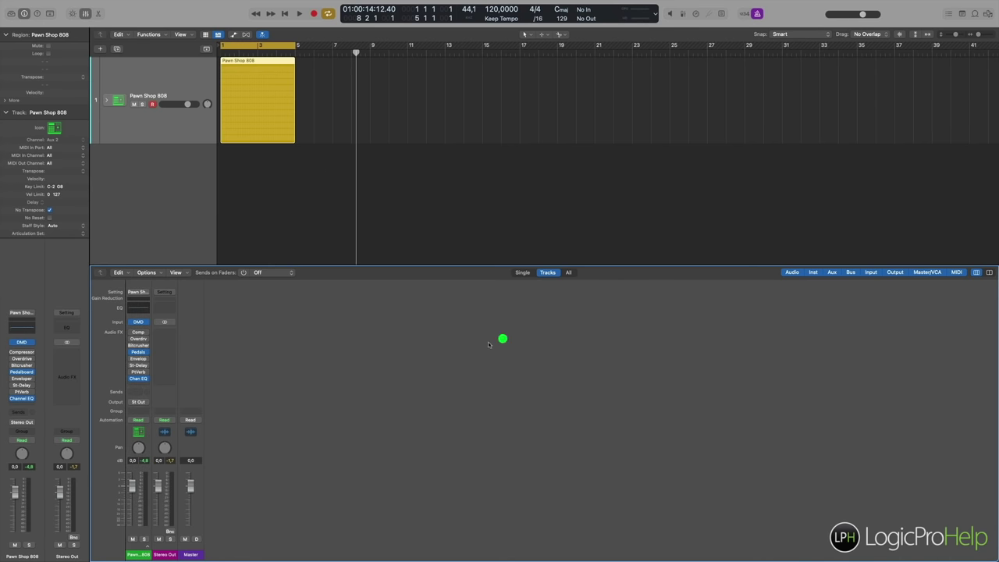
click(304, 212)
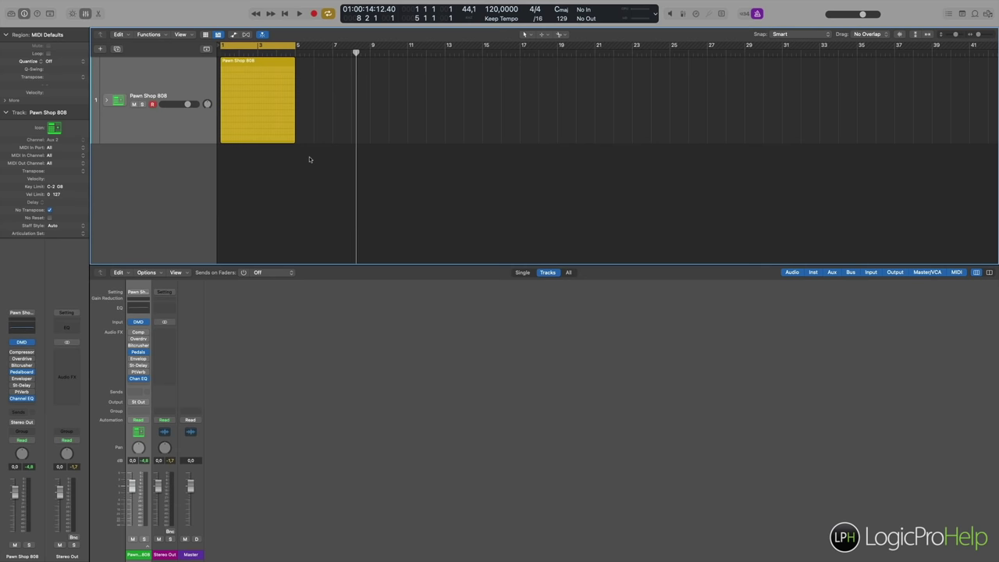
- Open the Pawn Shop 808 pattern region in the Step Sequencer with MIDI In switched off, and enlarge the editor area
click(242, 110)
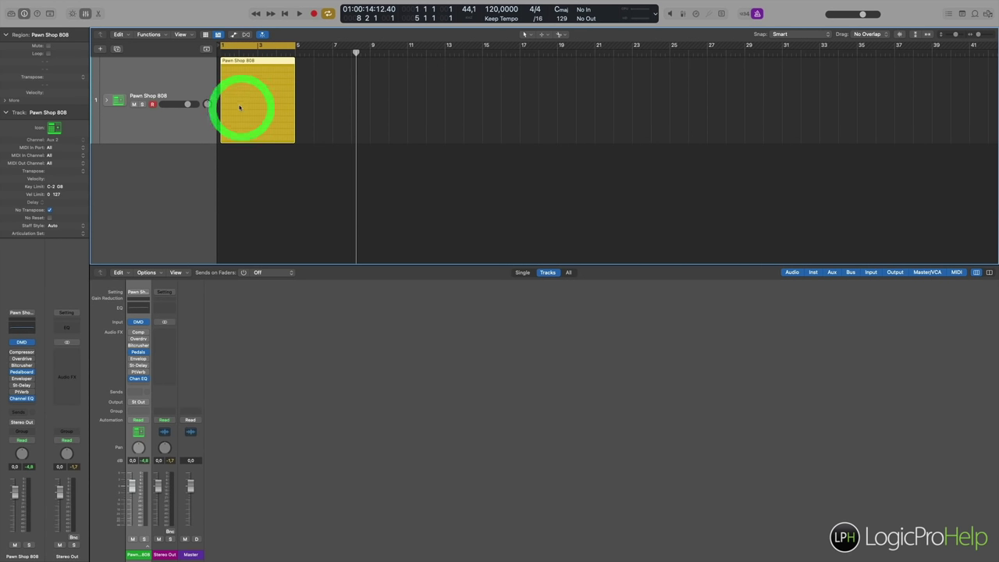
click(323, 182)
double_click(274, 127)
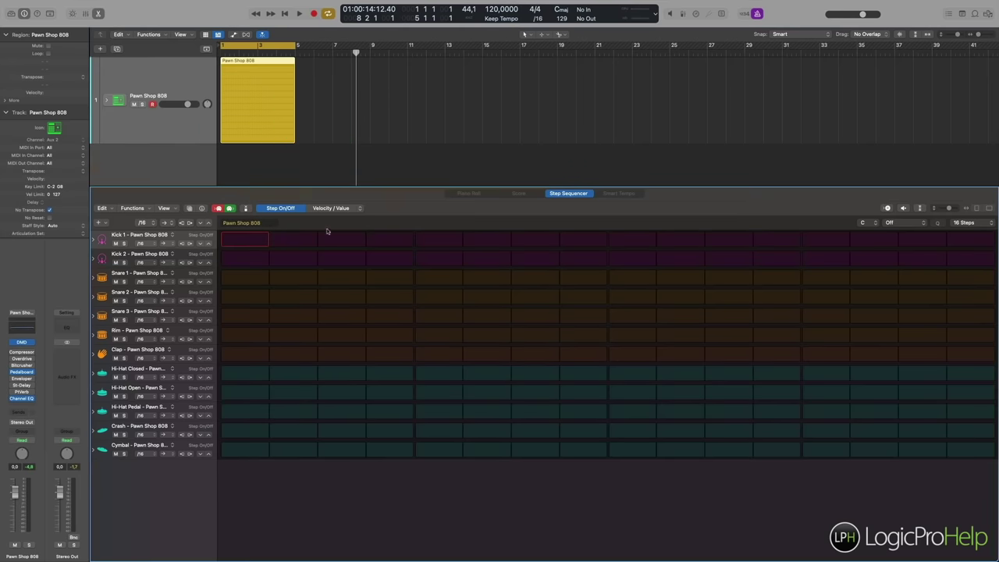
click(217, 208)
drag(298, 186, 299, 170)
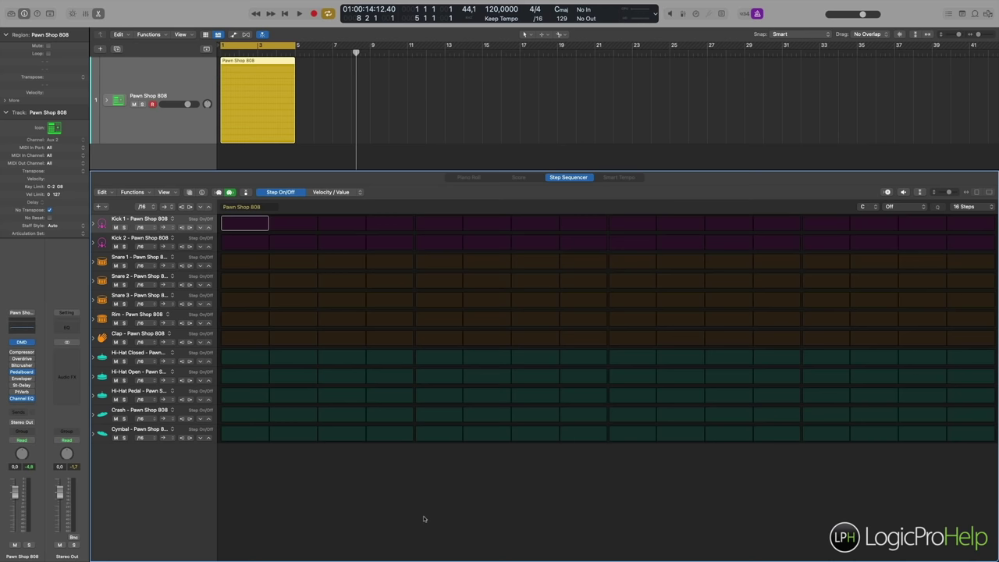
- Enable Live Record for the pattern and record a drum beat from bar 1 with kick, snare, hi-hats, Tom Mid and Cowbell
click(483, 178)
click(888, 192)
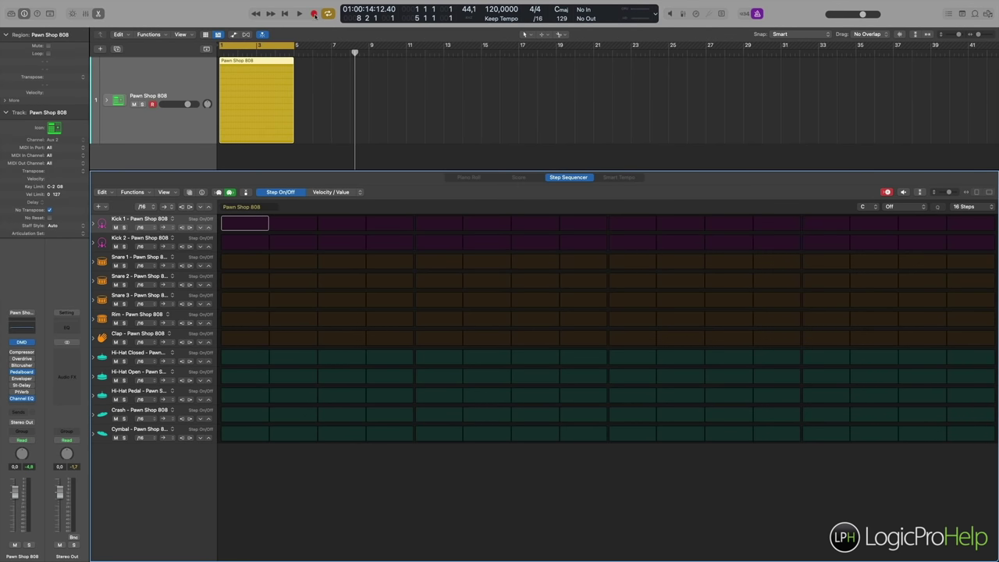
scroll(313, 107, left, 1)
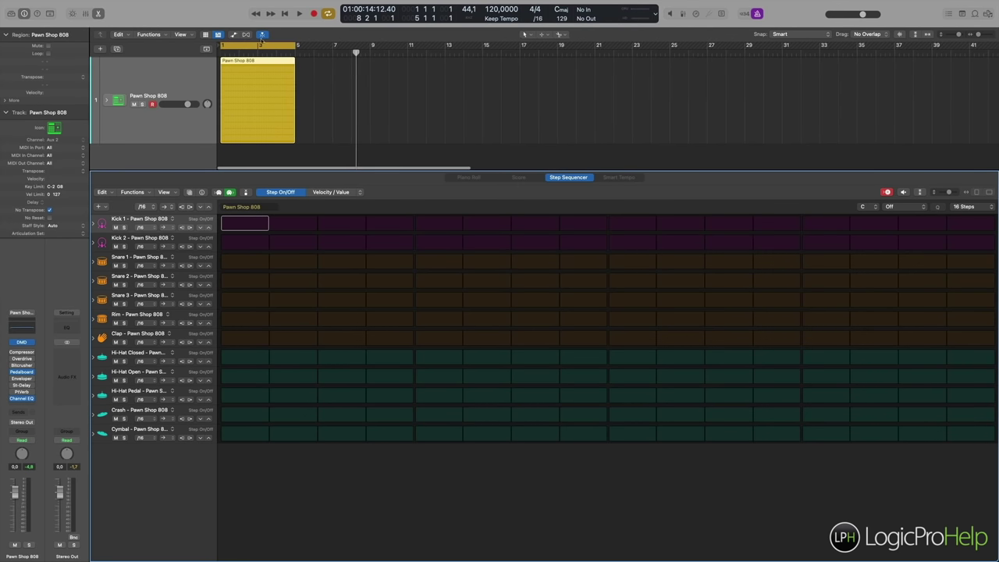
click(257, 87)
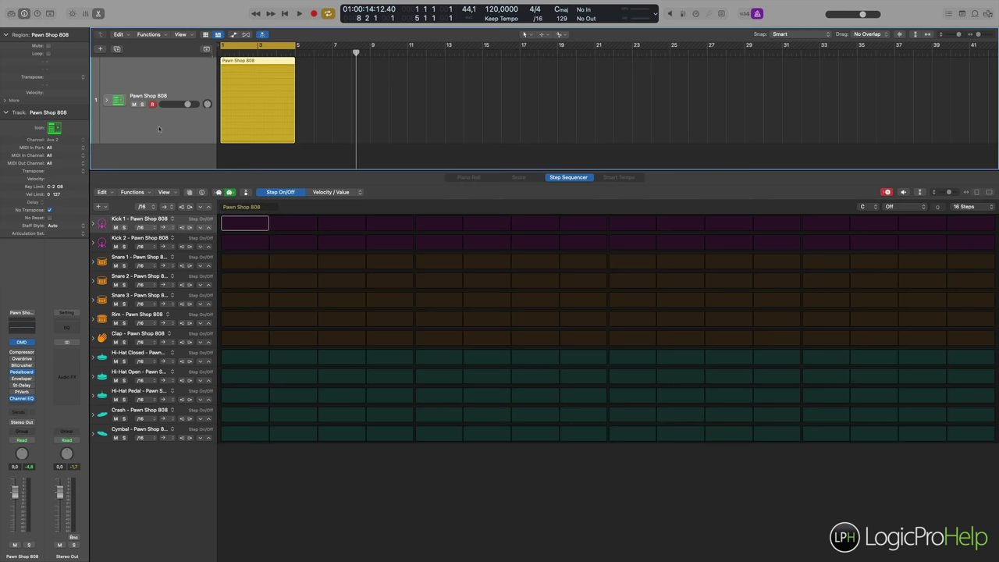
click(223, 52)
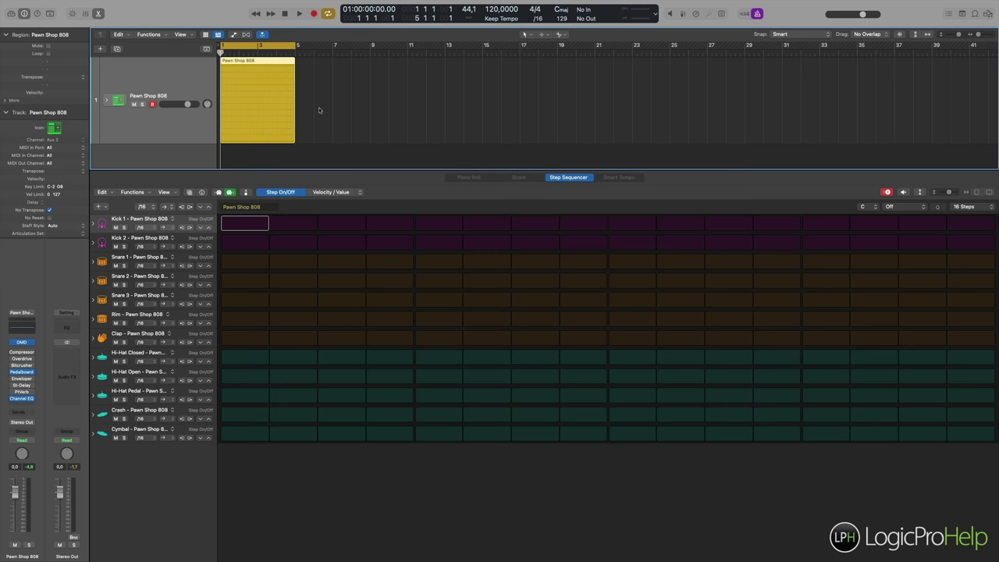
key(space)
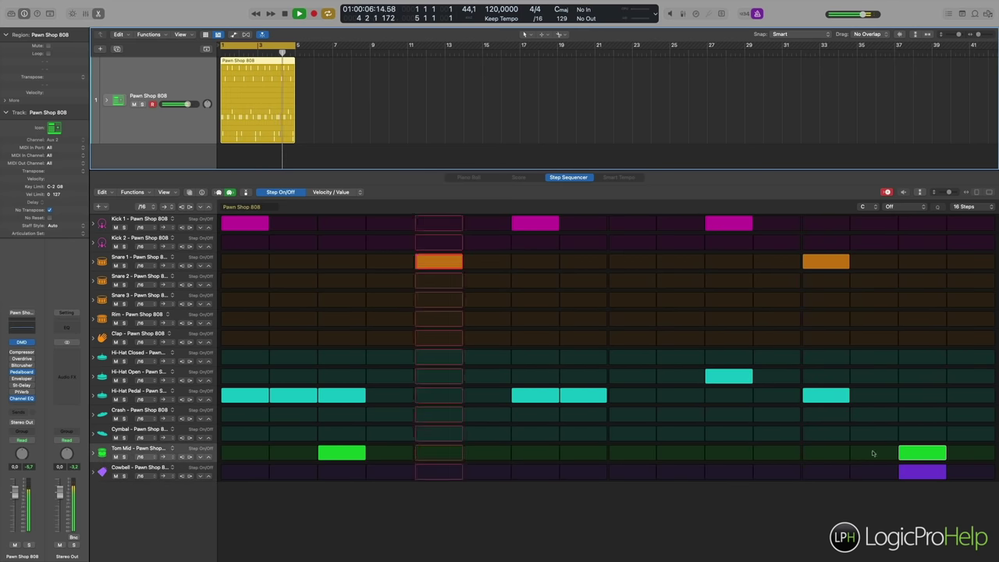
- Move the last Tom Mid hit from step 15 to step 16, then stop playback and disable Live Record
drag(940, 458, 967, 453)
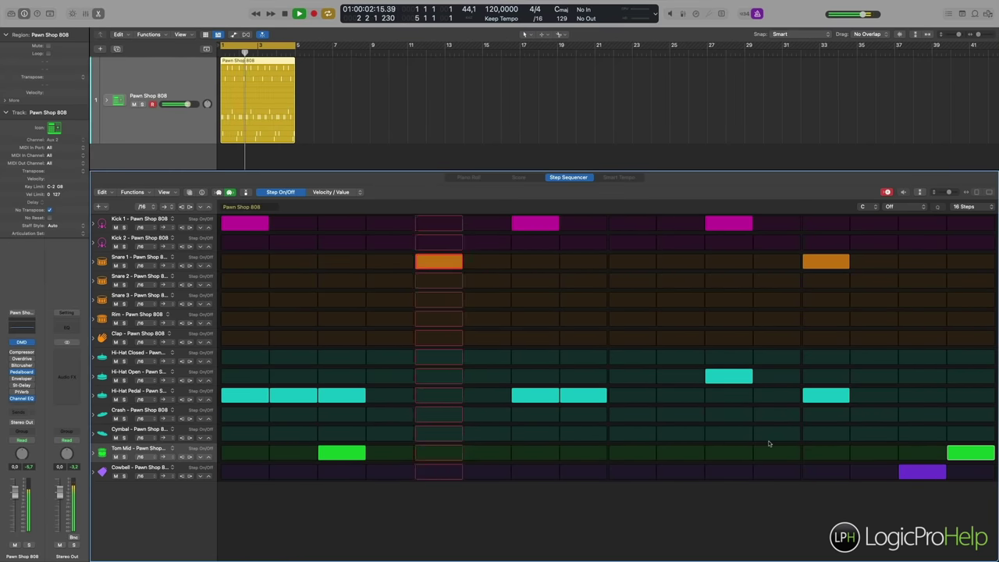
key(space)
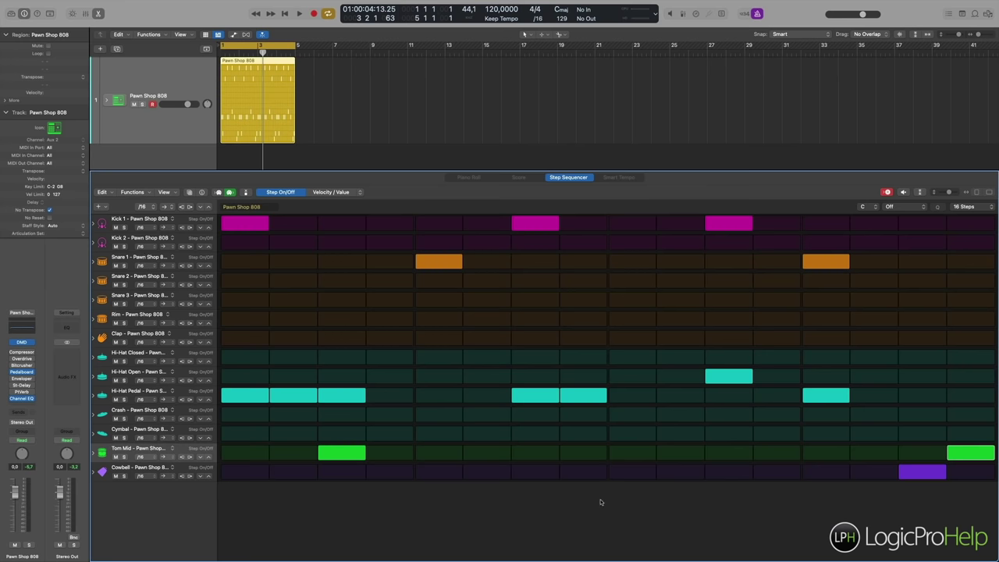
click(101, 100)
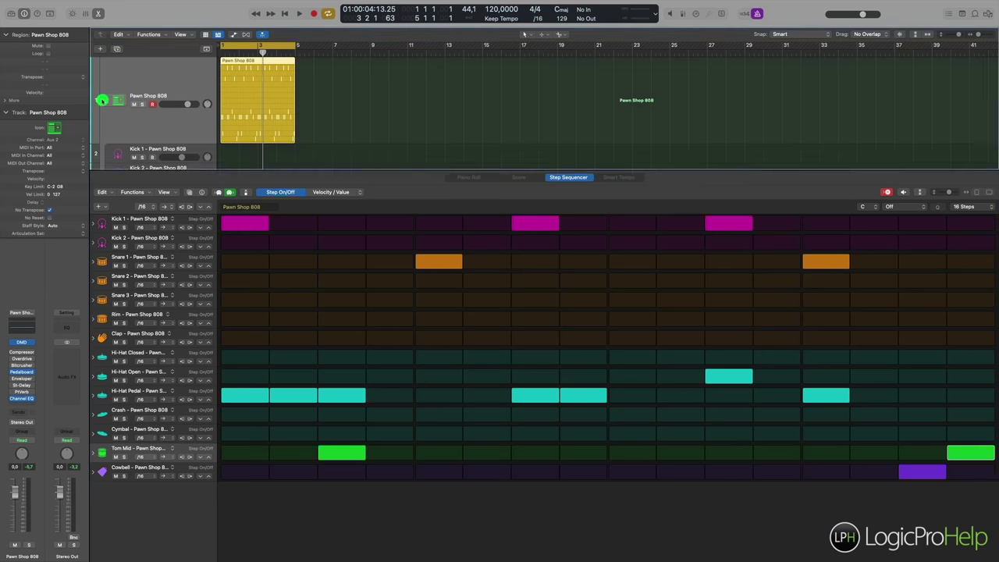
click(102, 100)
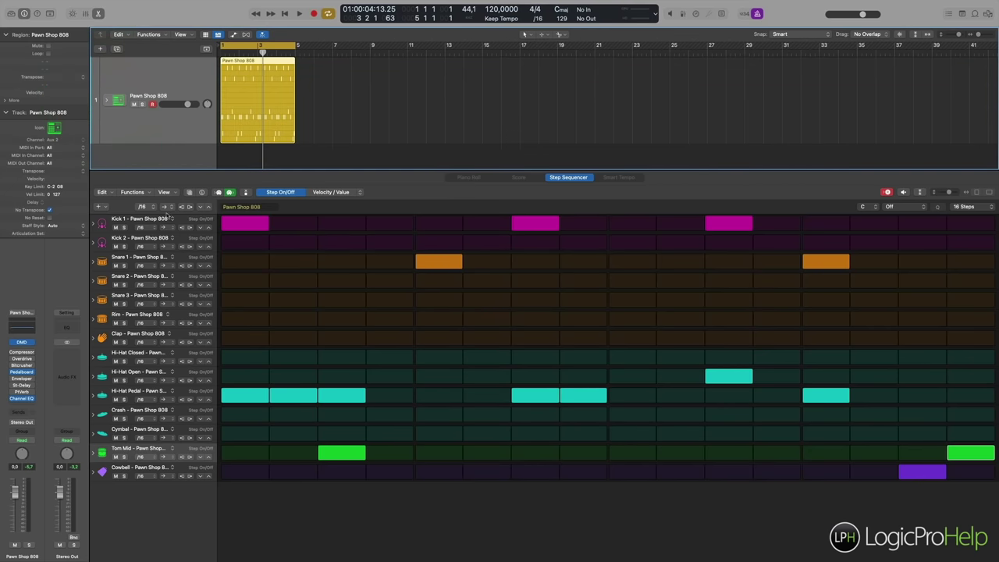
click(887, 192)
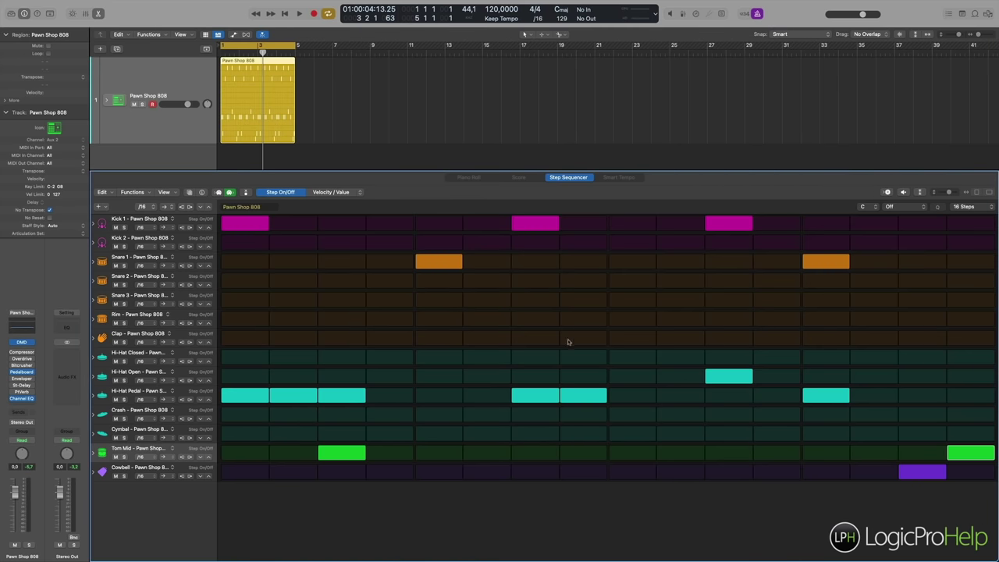
- Examine the Step Sequencer's Live Record Options for Velocity, Note Length and Quantize
click(129, 192)
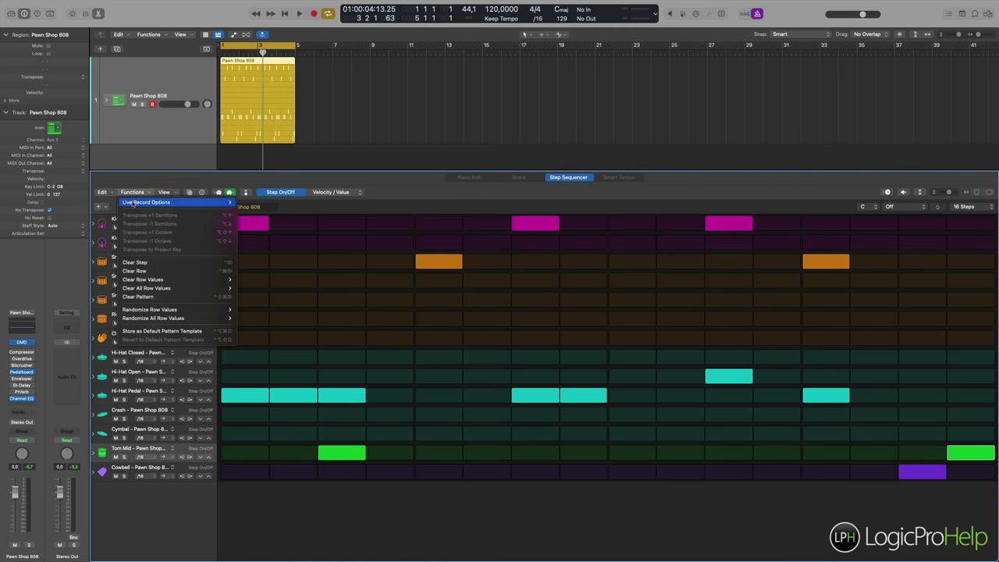
mouse_move(134, 204)
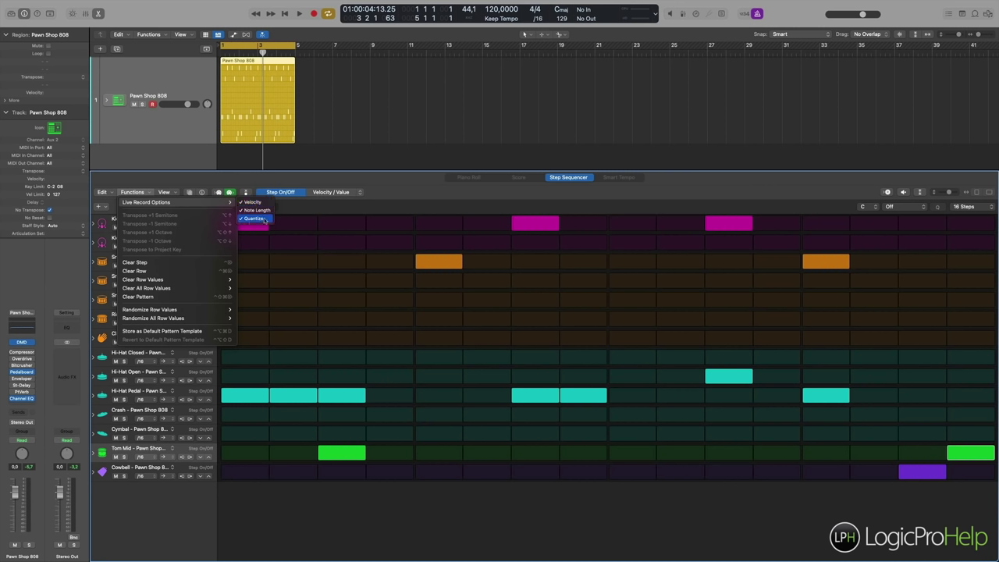
click(410, 195)
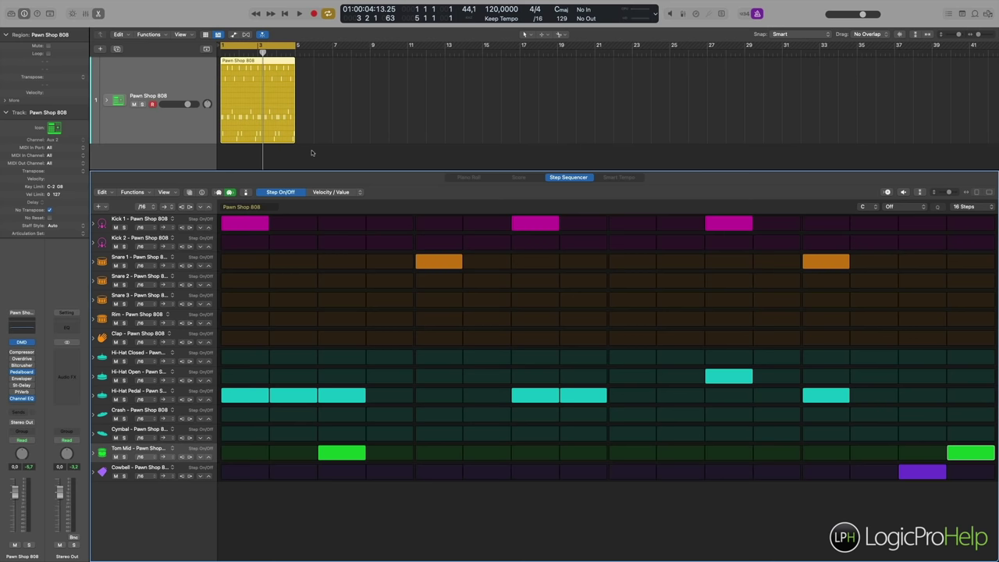
click(131, 192)
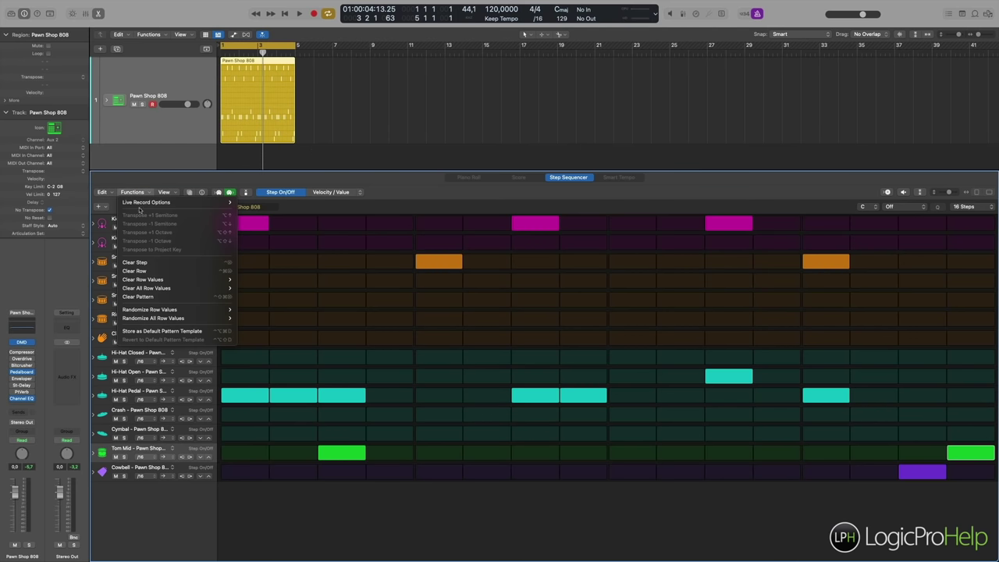
mouse_move(187, 203)
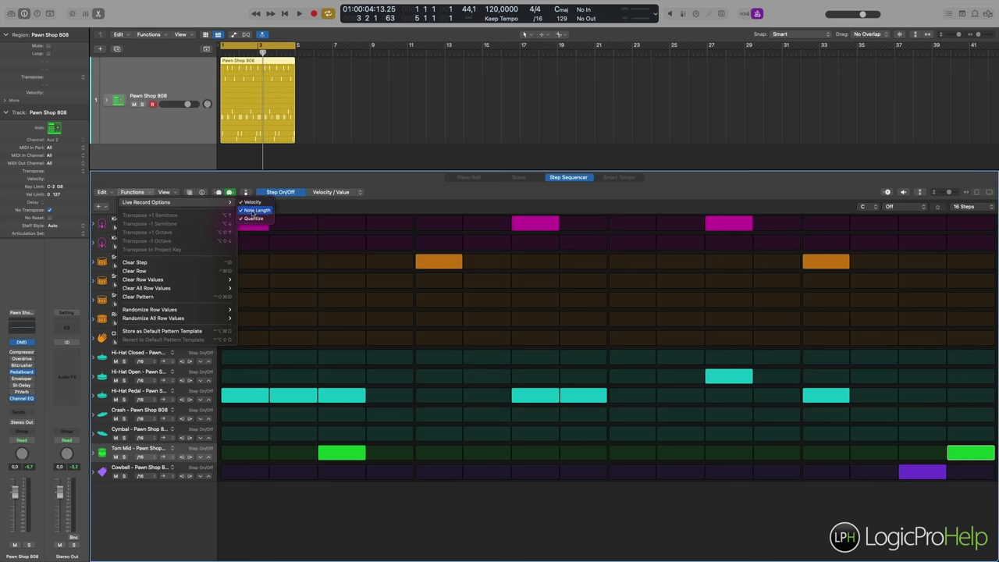
click(410, 188)
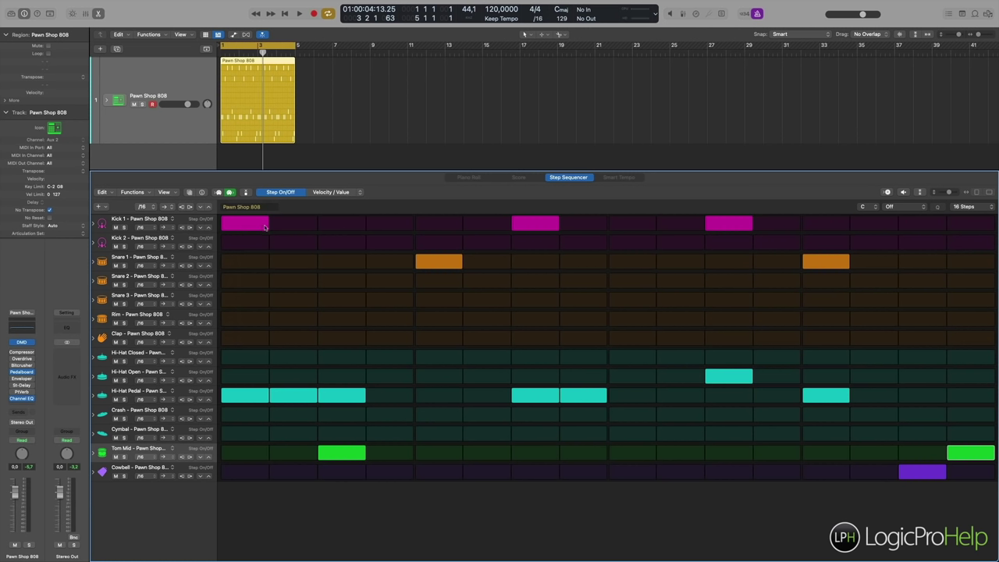
click(141, 193)
mouse_move(148, 203)
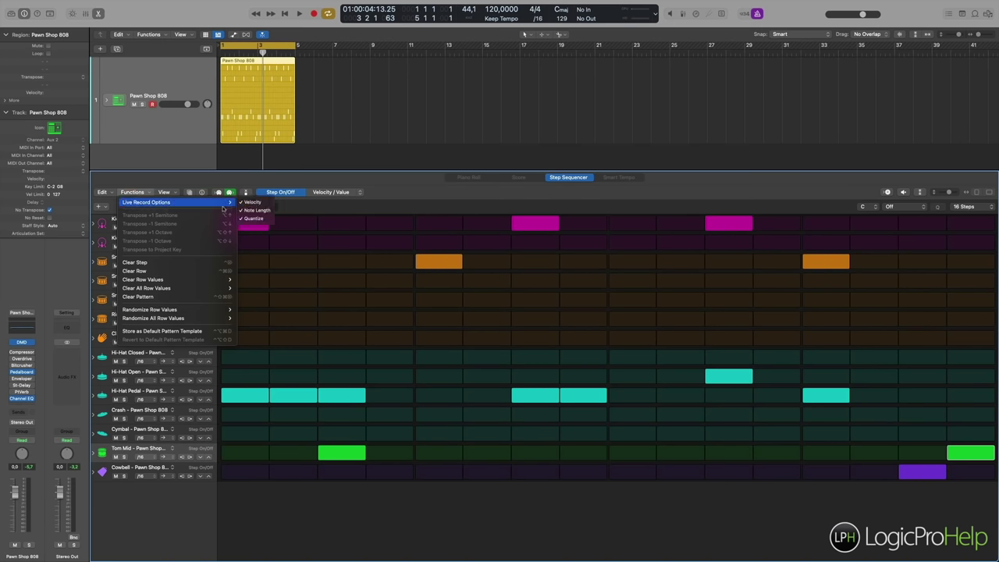
click(251, 225)
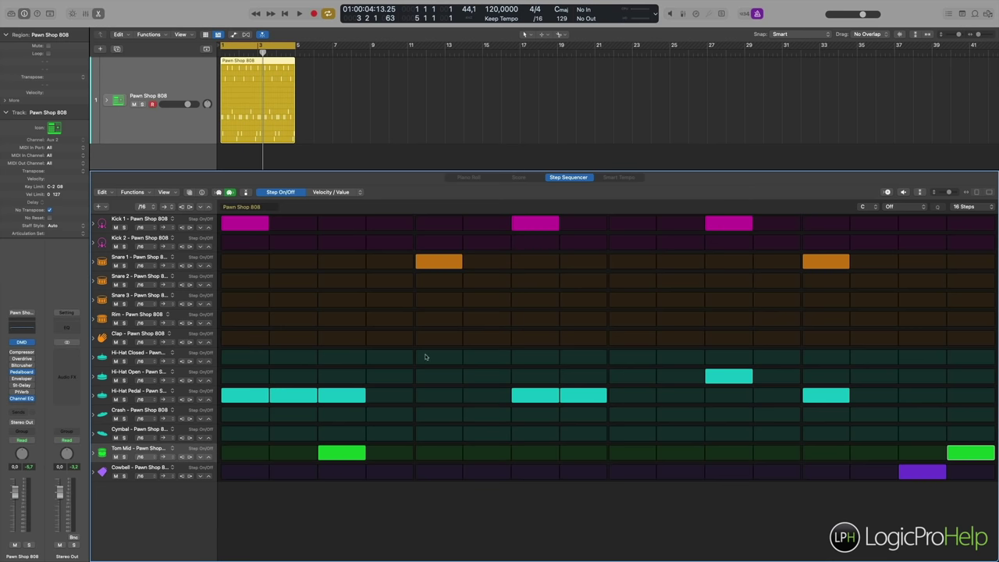
- Turn off Quantize in the Step Sequencer's Live Record Options
click(132, 192)
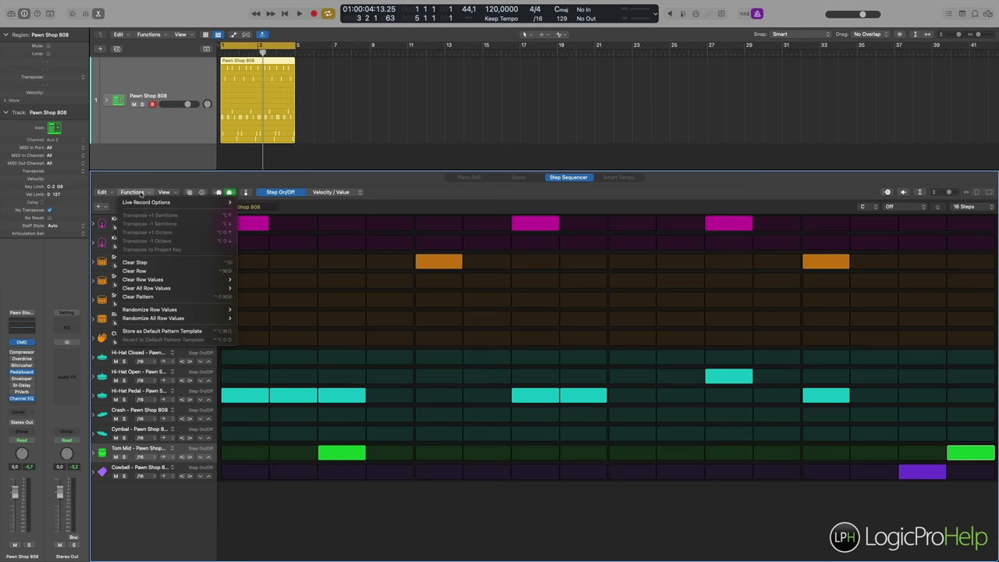
mouse_move(148, 203)
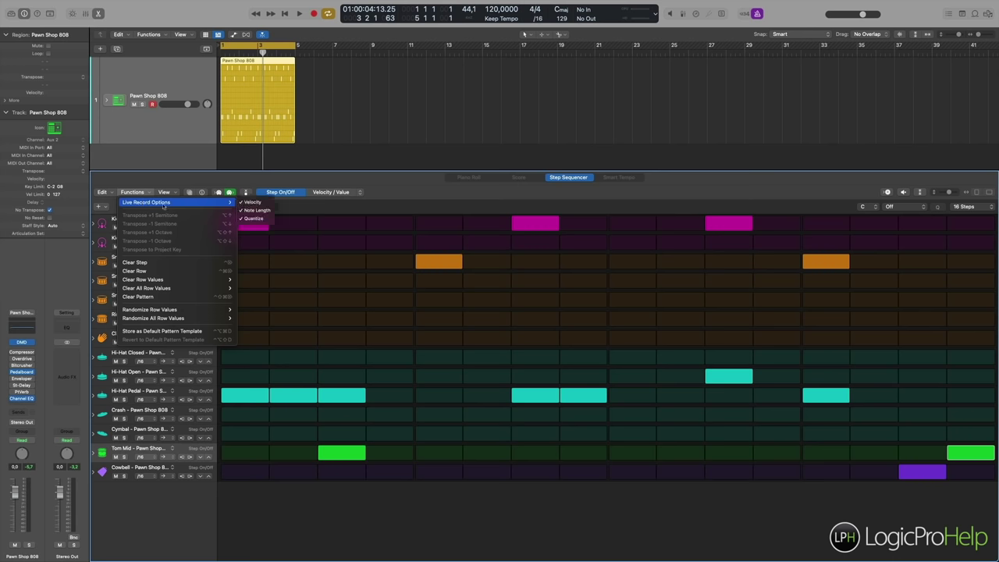
click(253, 219)
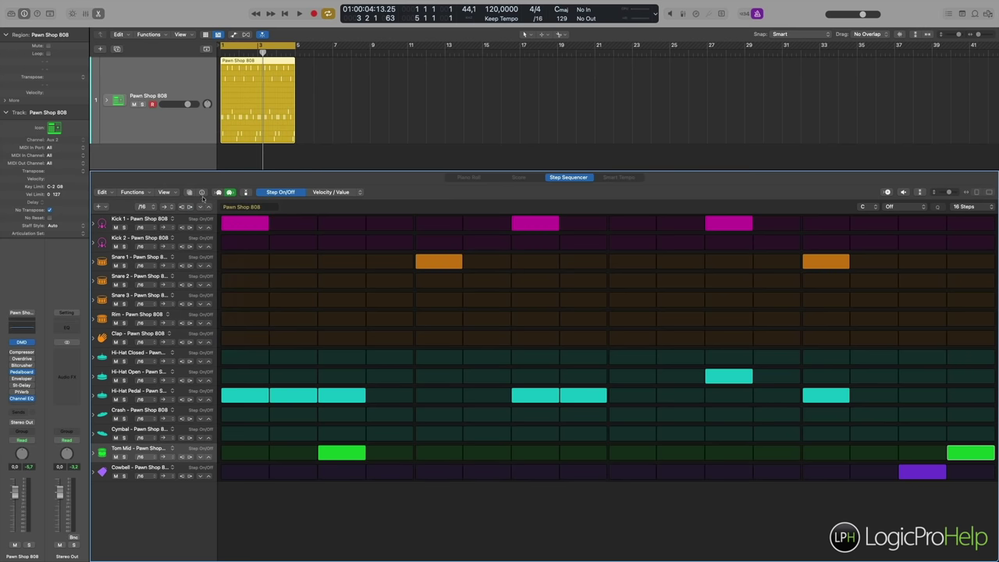
- Display the step velocities, switch the edit mode to Start Offset and try adjusting the first Kick 1 step's offset
click(351, 192)
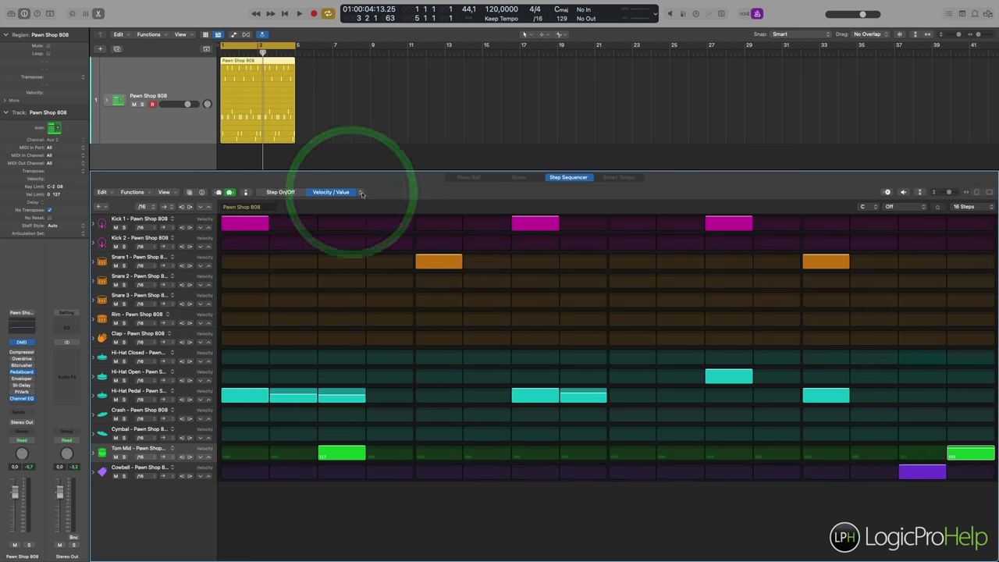
click(358, 193)
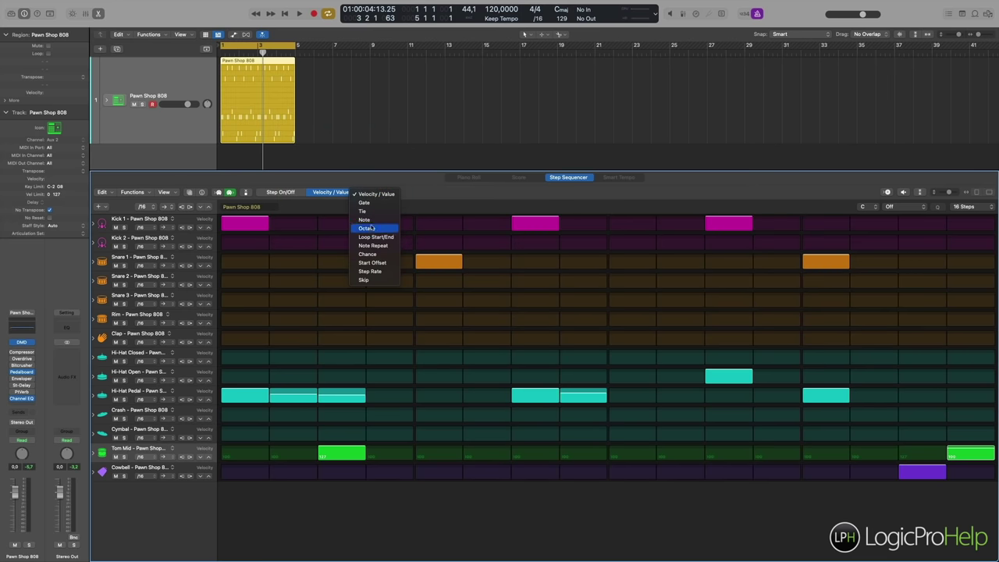
click(368, 263)
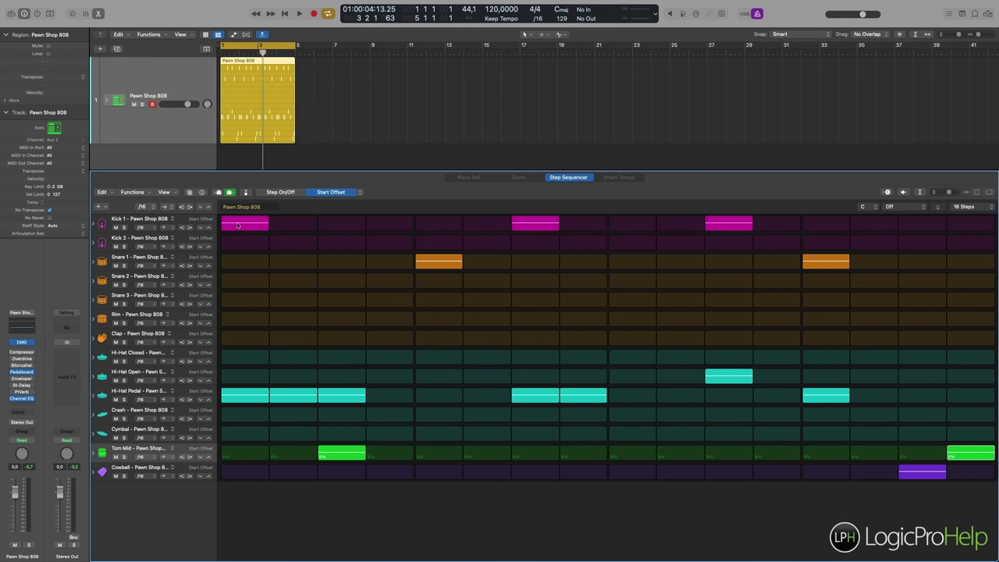
mouse_move(239, 225)
mouse_down()
mouse_move(243, 214)
mouse_move(244, 225)
mouse_up()
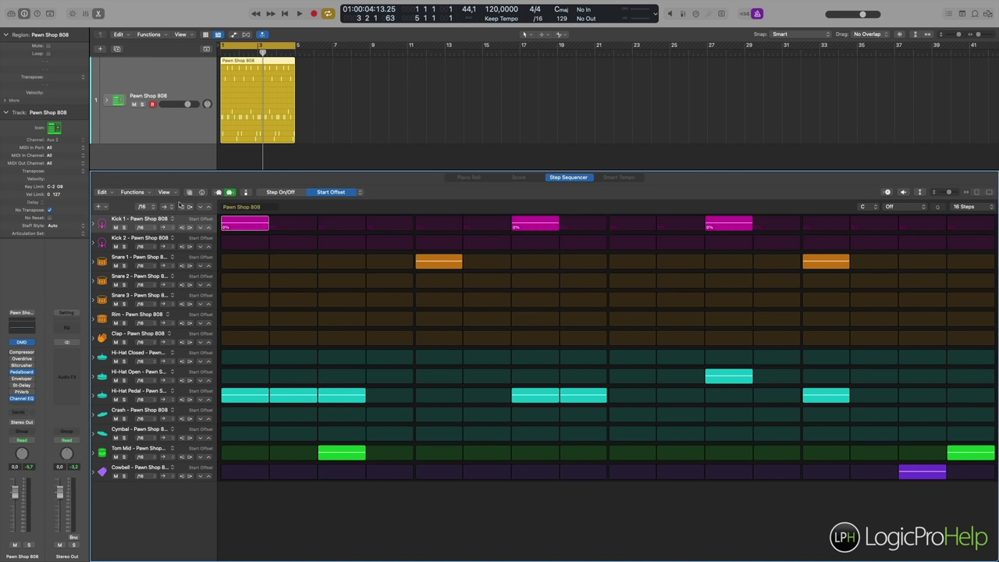
- Toggle the Quantize setting in the Step Sequencer's Live Record Options
click(148, 194)
mouse_move(148, 203)
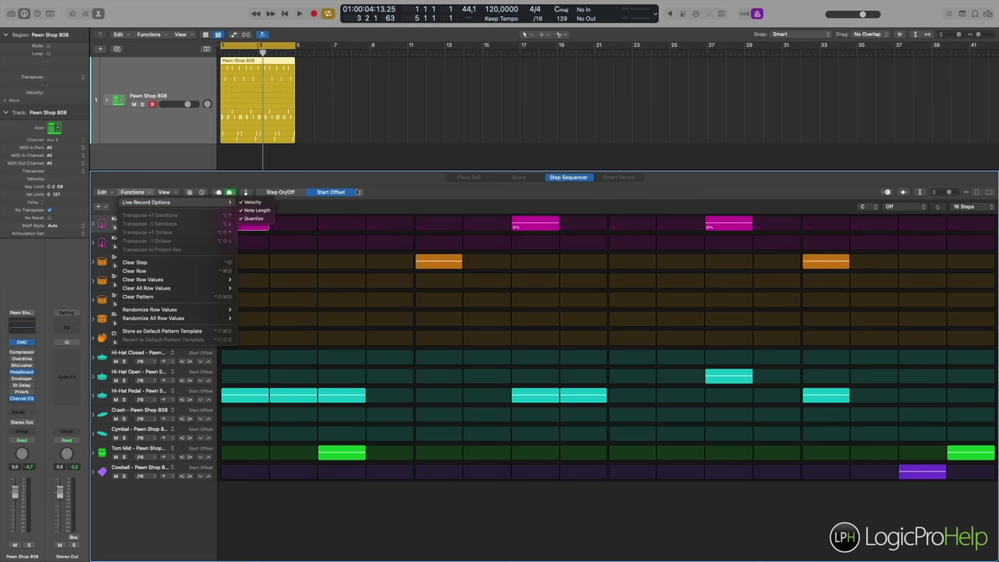
click(255, 218)
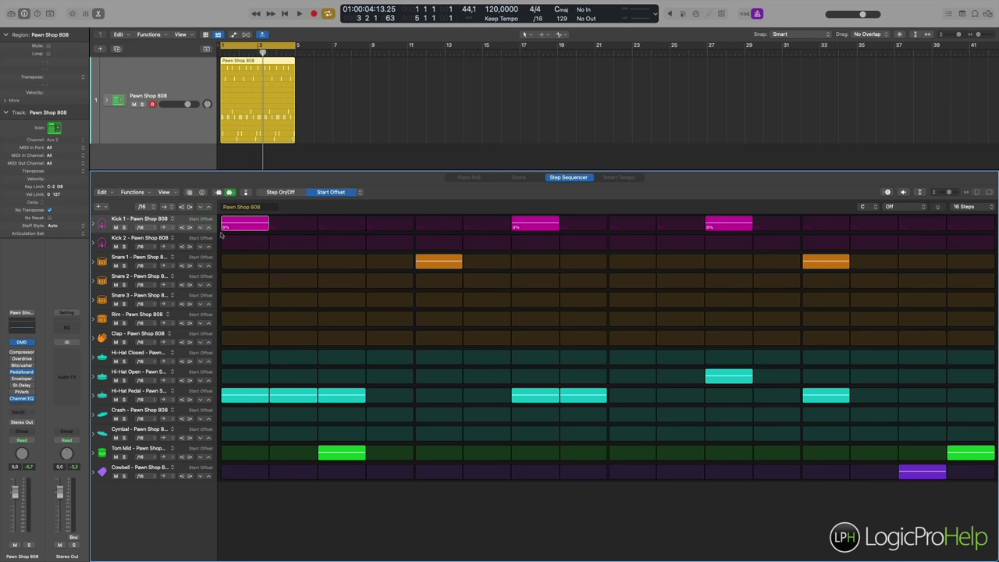
- Compare the Step On/Off and Start Offset edit modes, and examine the Clear and Randomize functions for steps, rows and the pattern
click(282, 193)
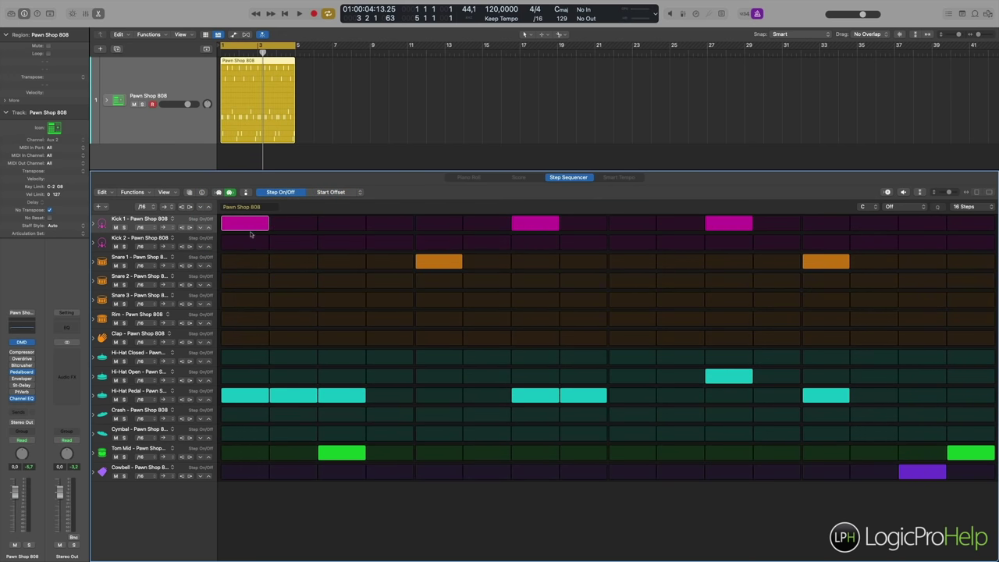
click(332, 192)
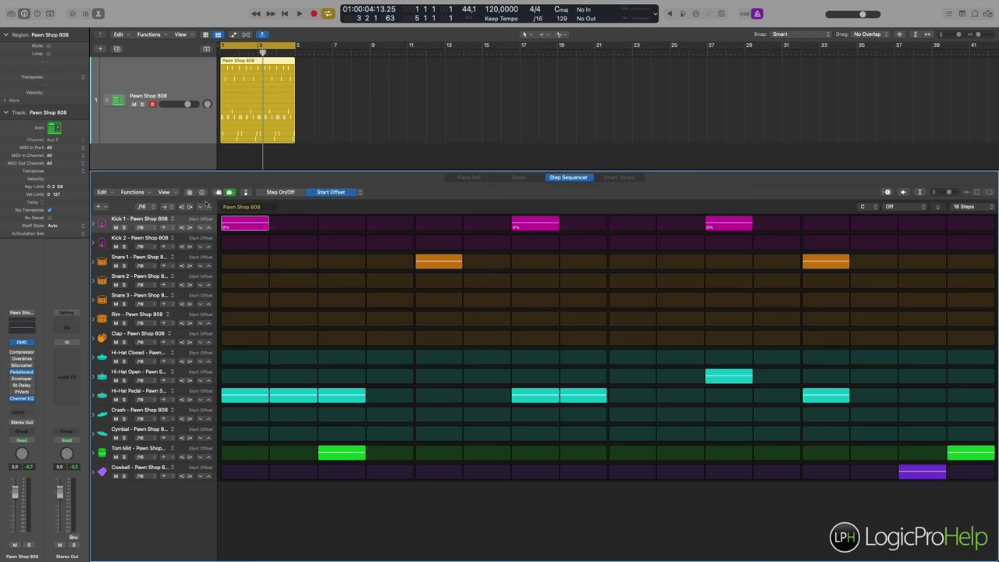
click(132, 192)
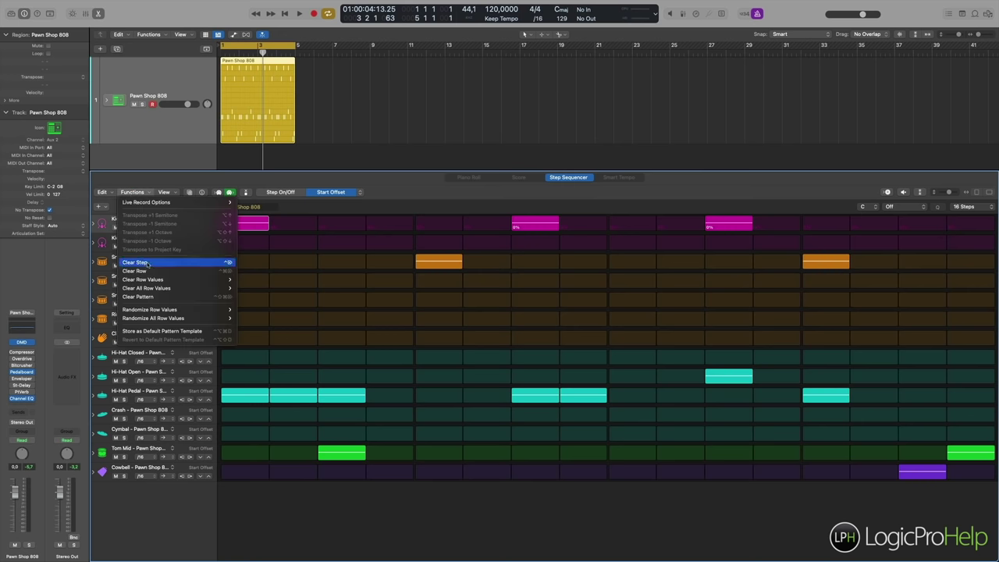
mouse_move(167, 288)
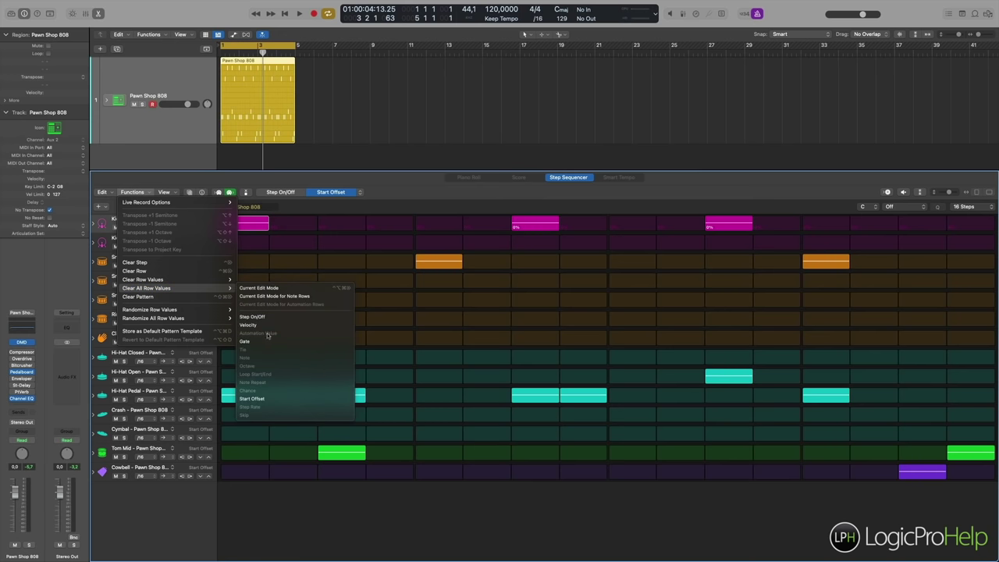
mouse_move(270, 337)
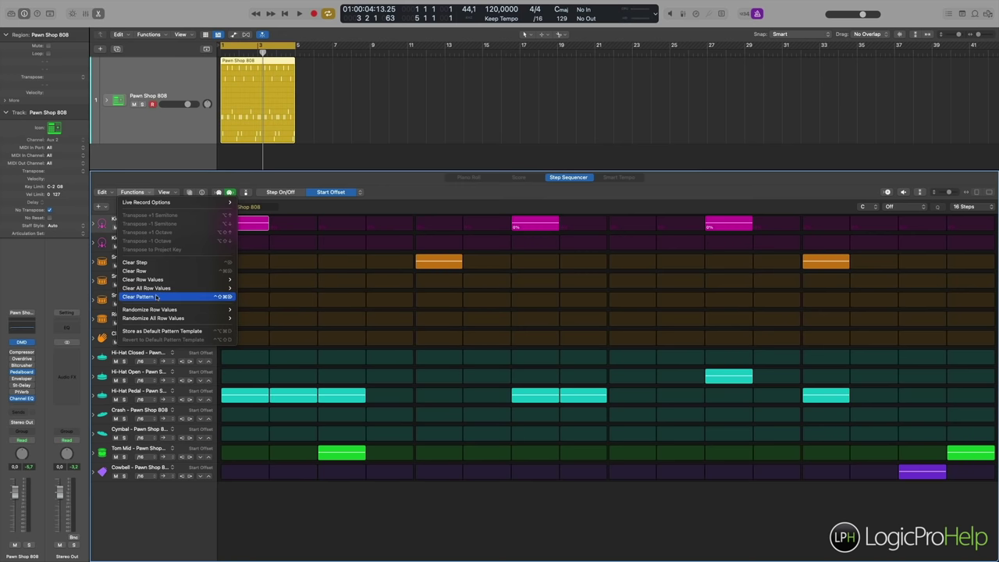
mouse_move(143, 310)
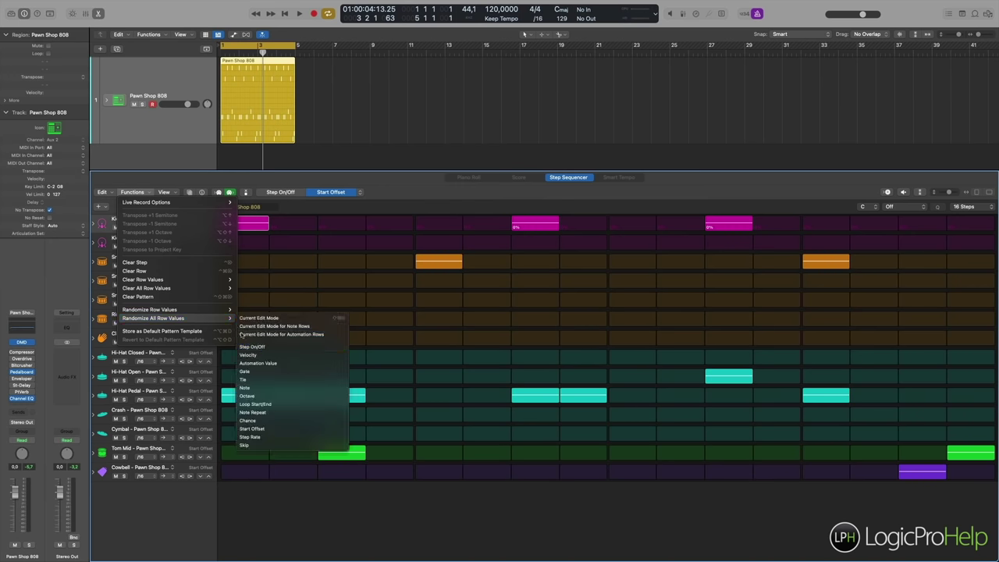
mouse_move(211, 311)
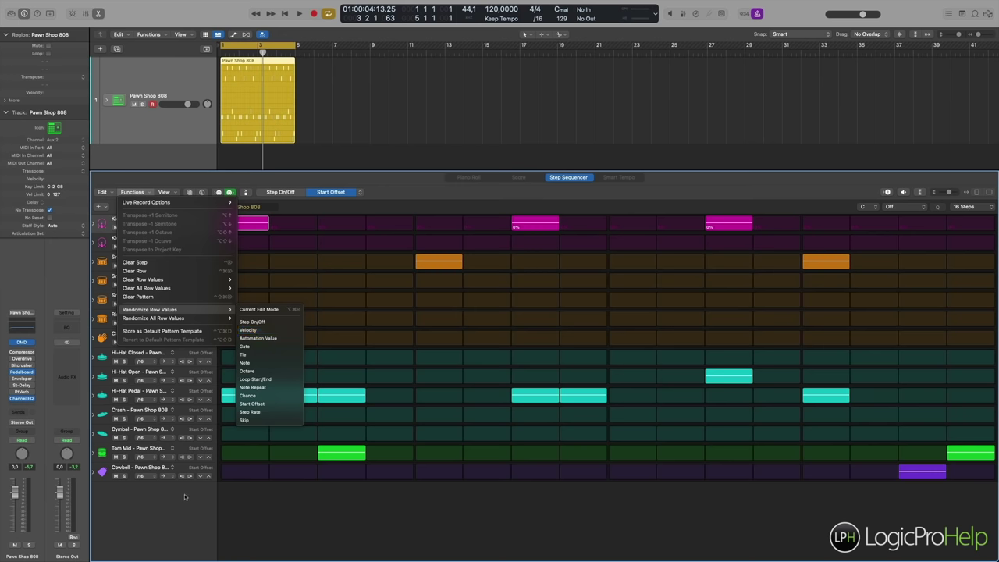
click(171, 519)
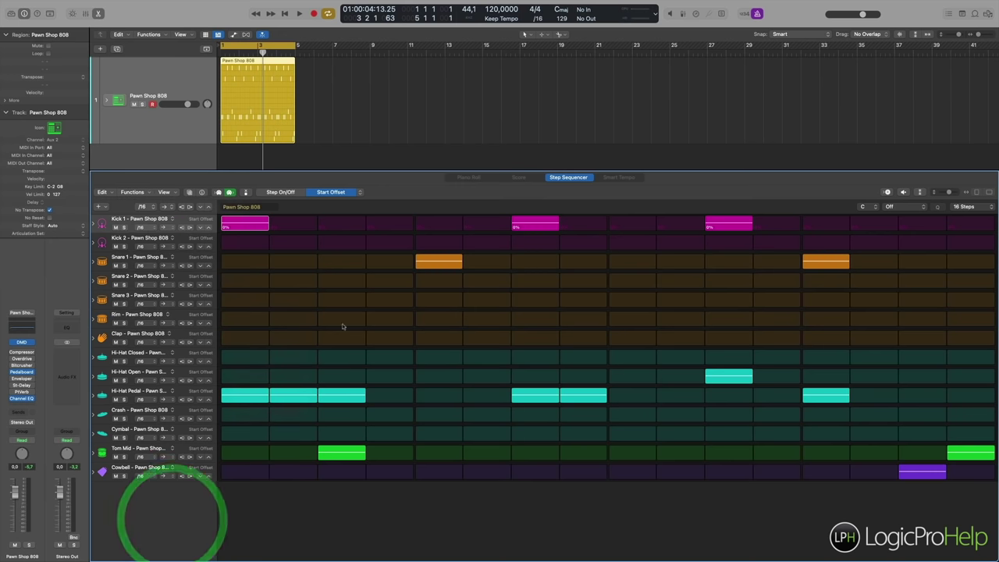
- Set the edit mode to Velocity / Value and randomize the velocity of all rows
click(356, 194)
click(376, 125)
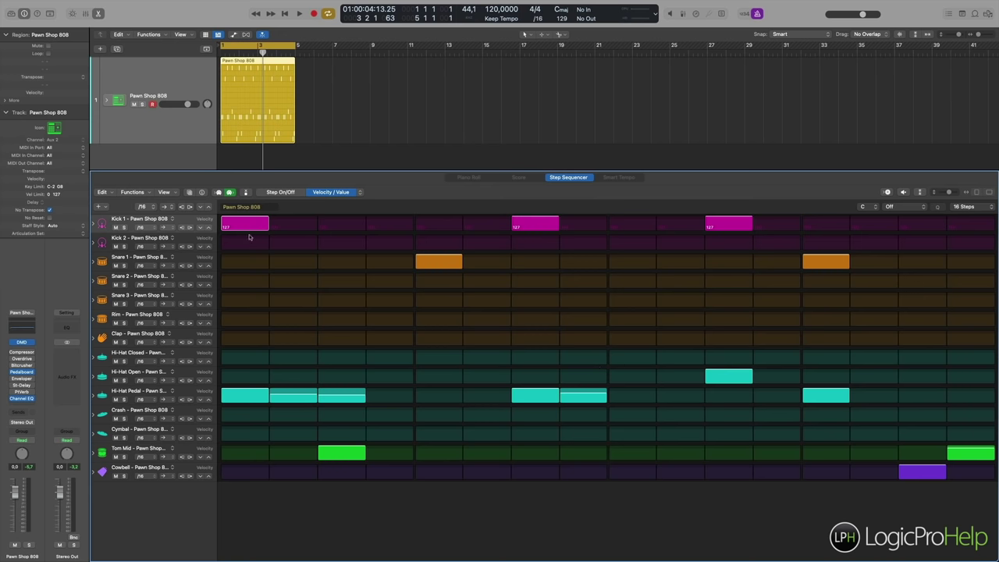
click(134, 192)
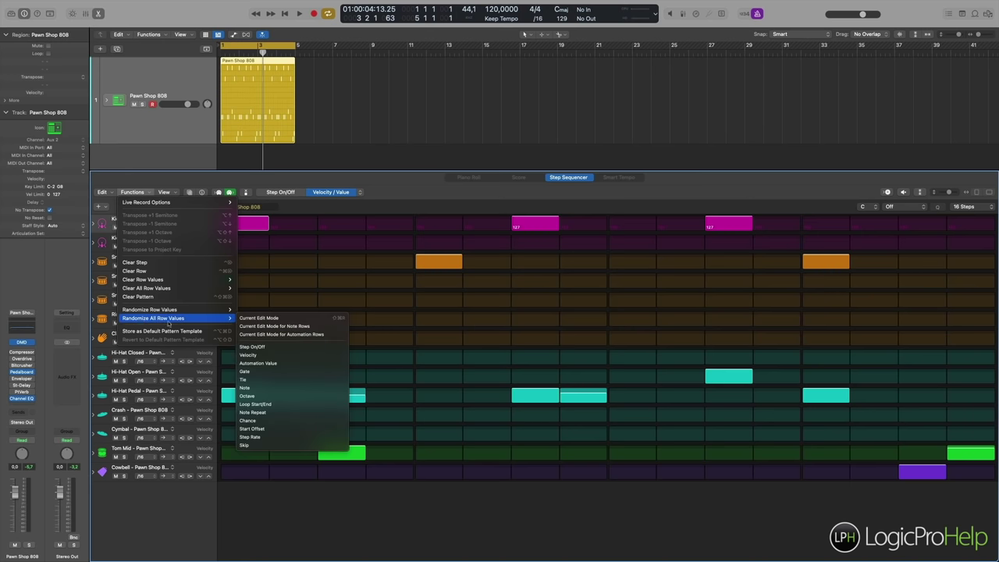
click(263, 356)
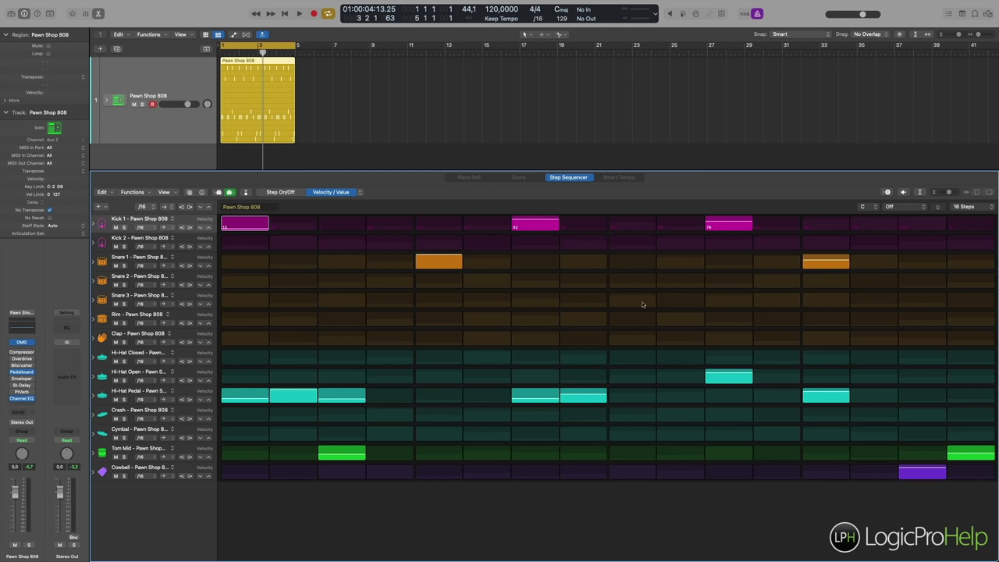
- Try a Snare 3 hit on step 9, view its velocity, and remove it in Step On/Off mode
click(280, 192)
click(639, 301)
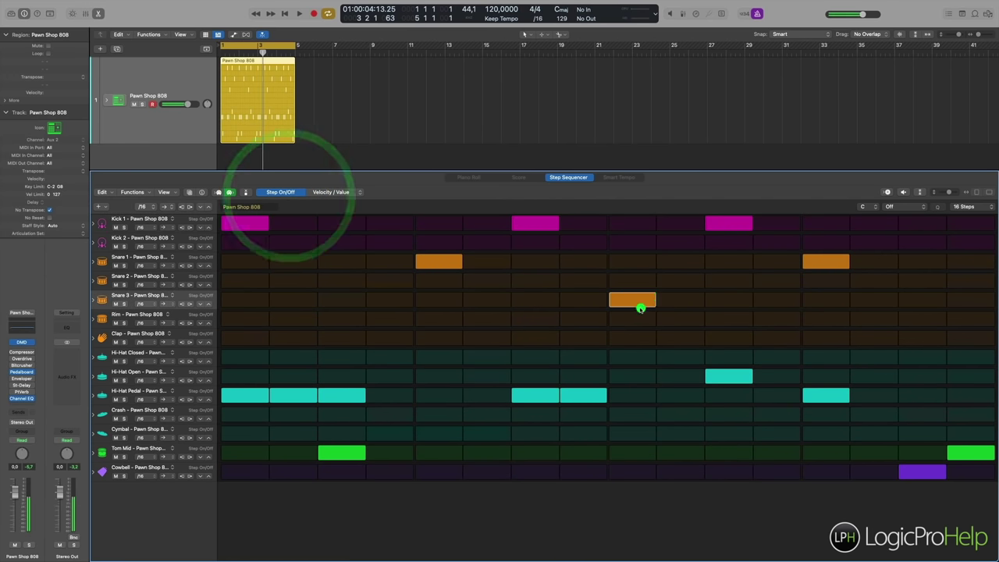
click(317, 193)
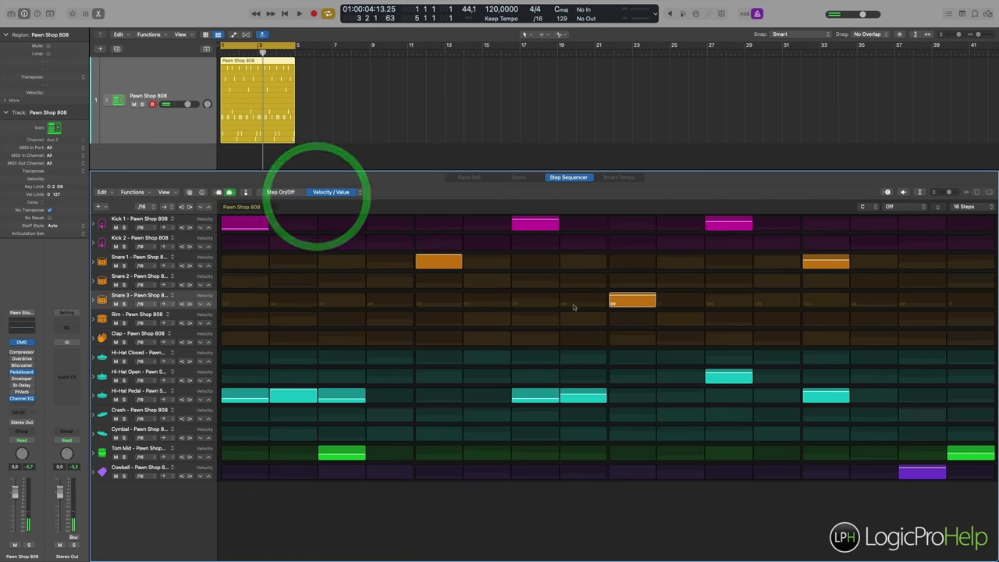
click(277, 193)
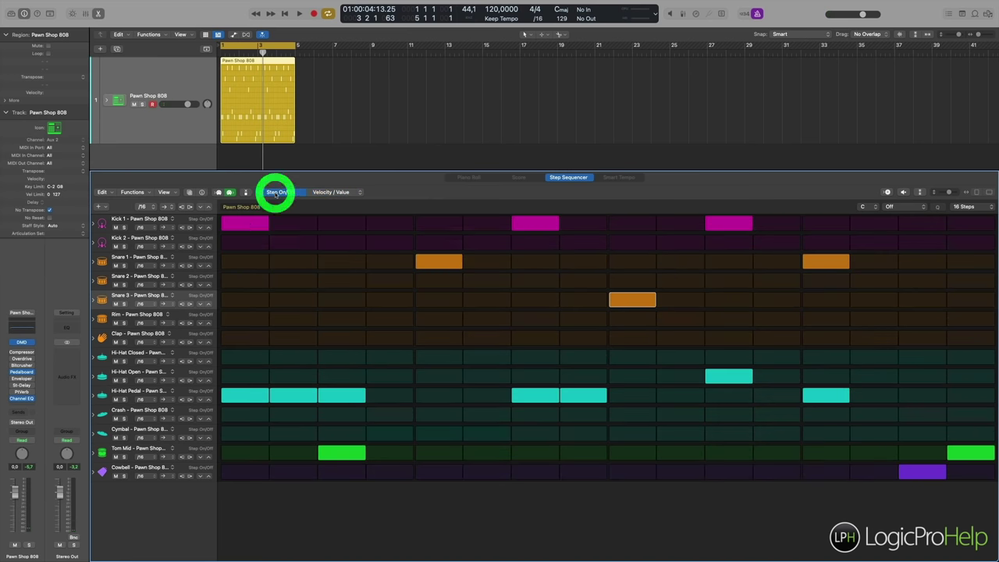
click(619, 298)
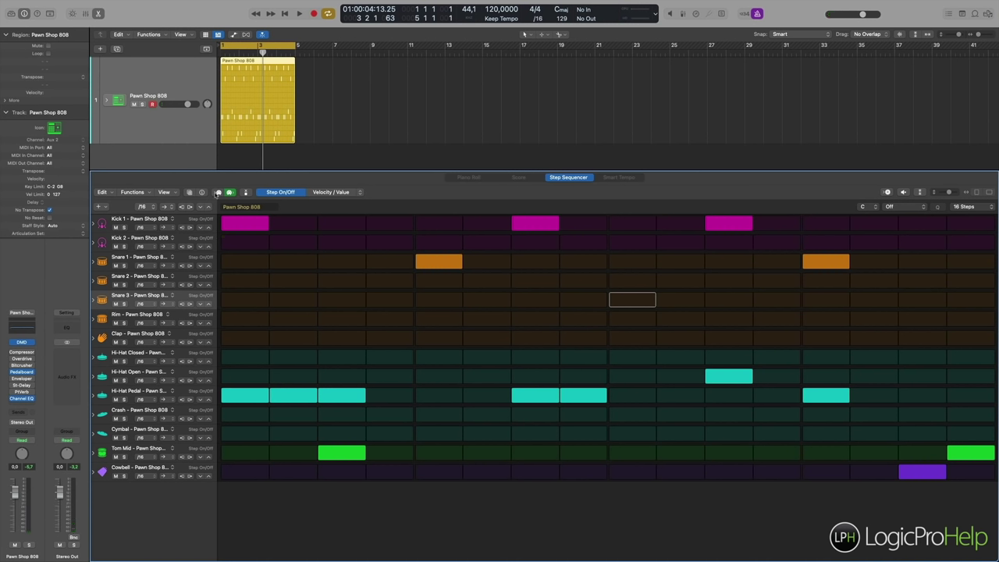
- Enable Step Record with the insertion point on Snare 3's first step, and toggle Mono Mode on and off
click(218, 193)
click(243, 301)
click(247, 299)
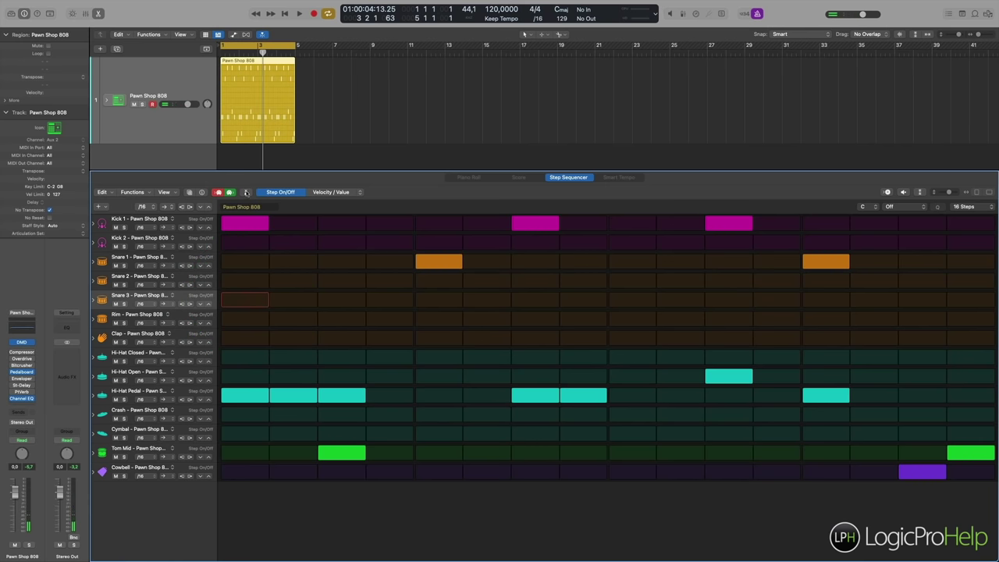
click(245, 192)
click(246, 193)
click(152, 296)
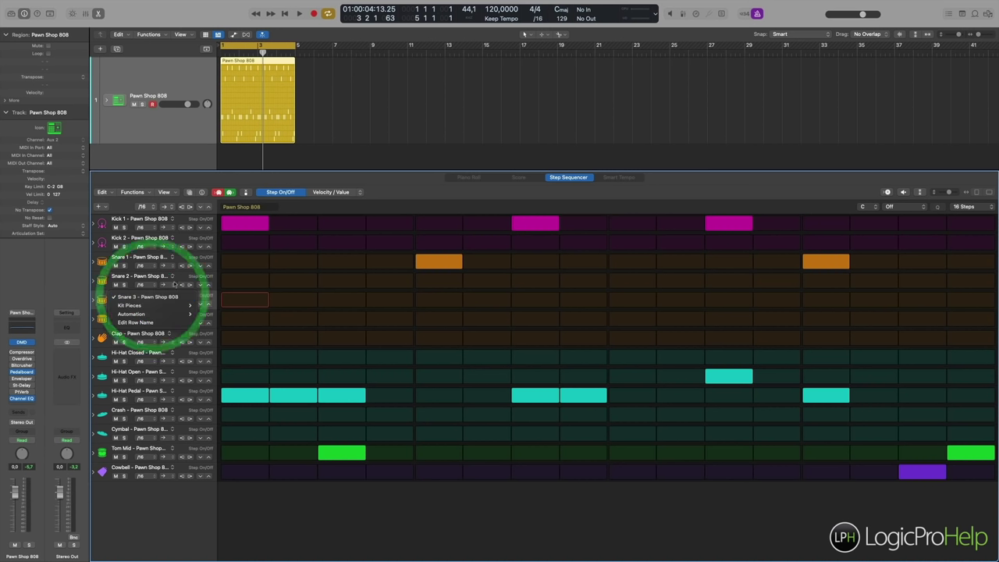
click(175, 275)
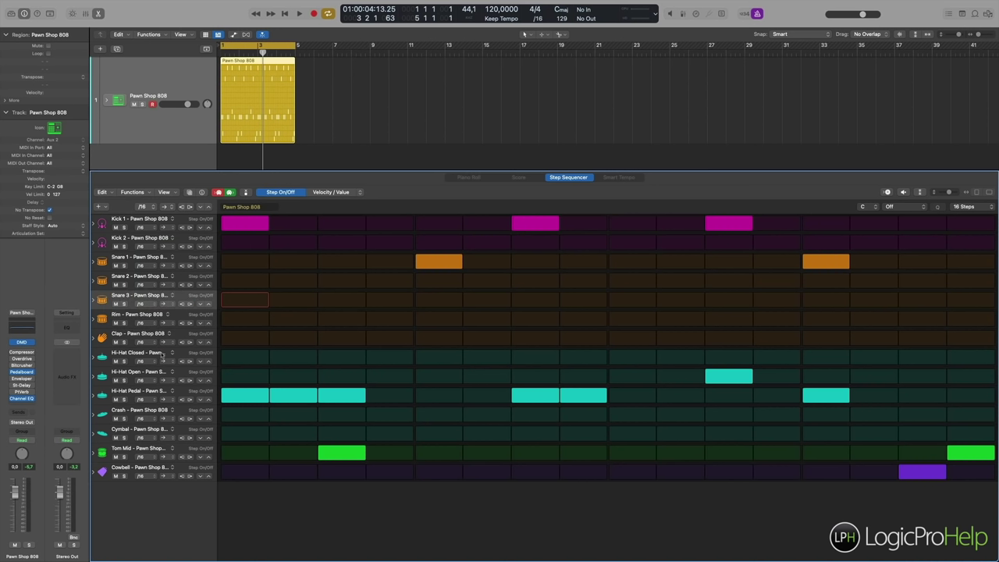
- Step-record Hi-Hat Closed hits on steps 1, 4, 7, 10, 11, 14 and 16, skipping the steps between them
click(162, 355)
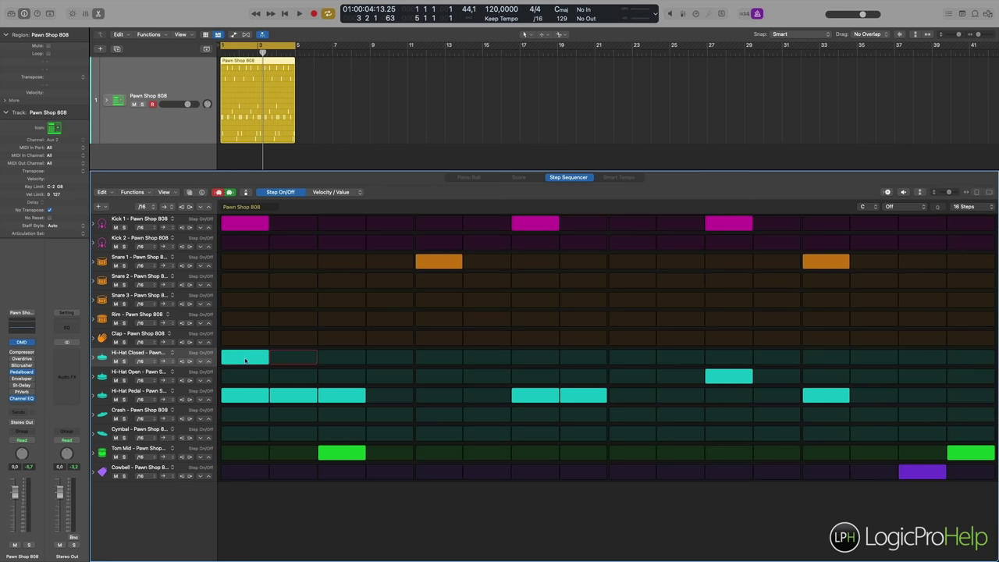
key(Right)
key(Right)
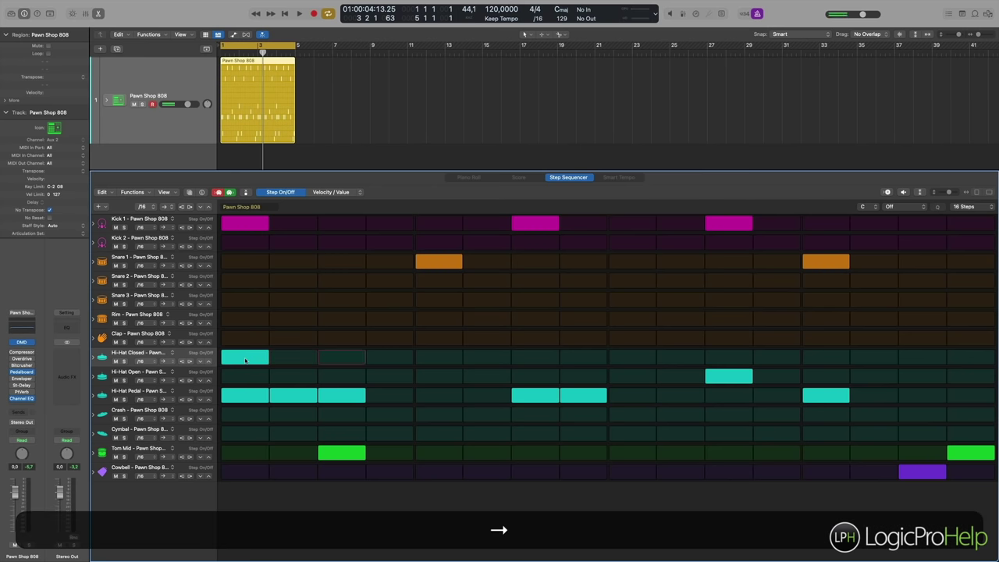
key(Right)
key(Right)
key(Right)
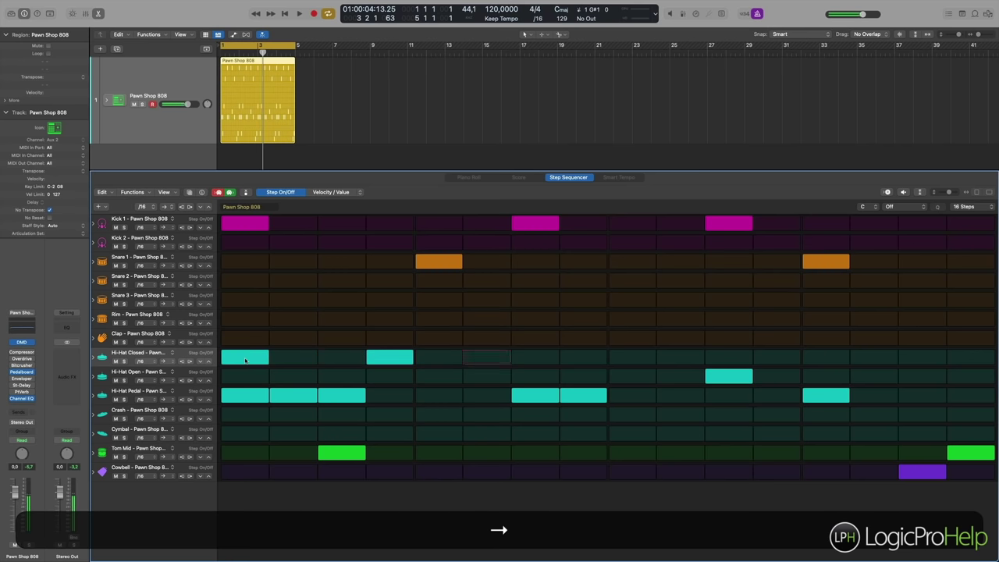
key(Right)
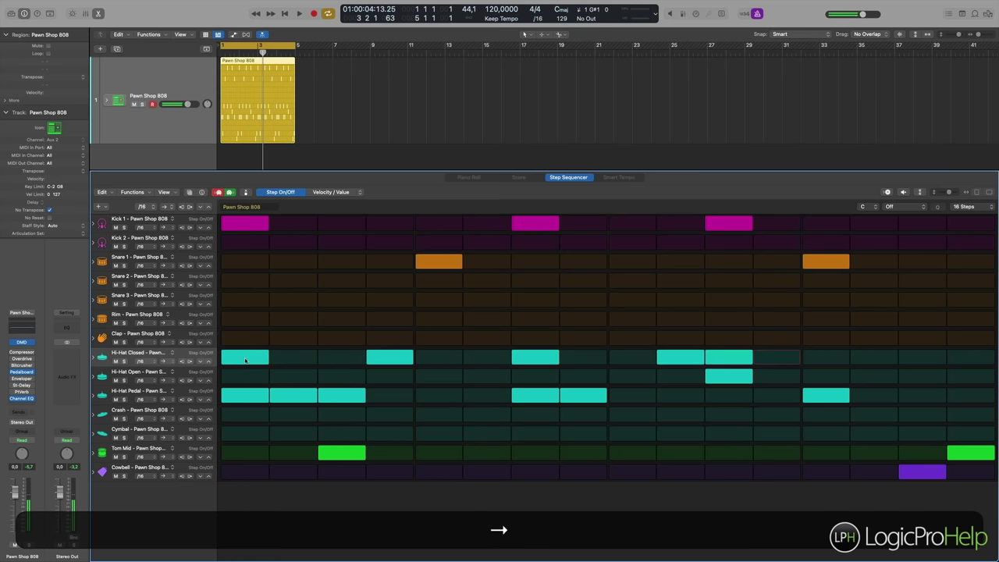
key(Right)
key(Right)
key(Right)
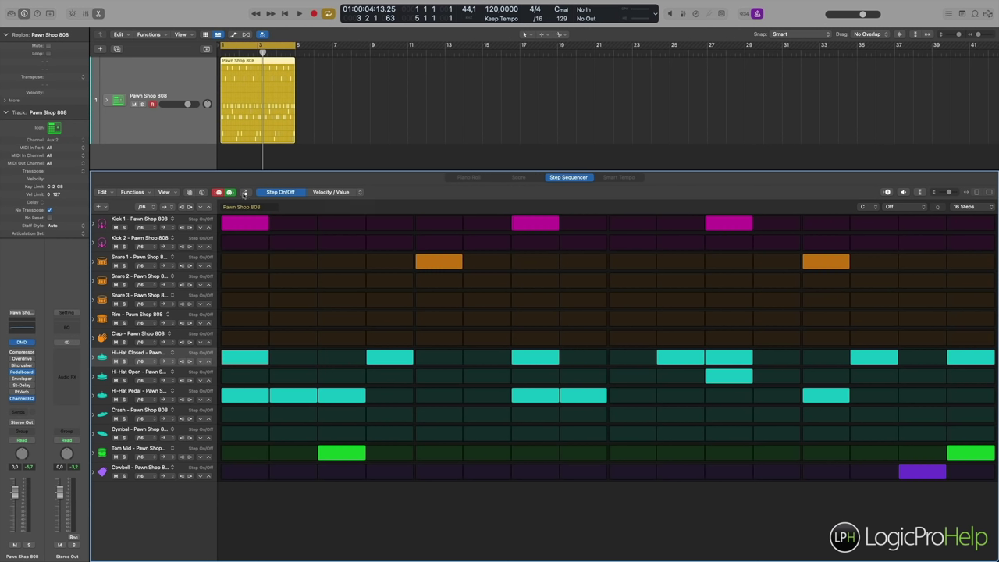
- Step-record Hi-Hat Closed hits on steps 1 and 2 with Mono Mode on, and turn Mono Mode off
click(245, 193)
click(244, 361)
click(241, 361)
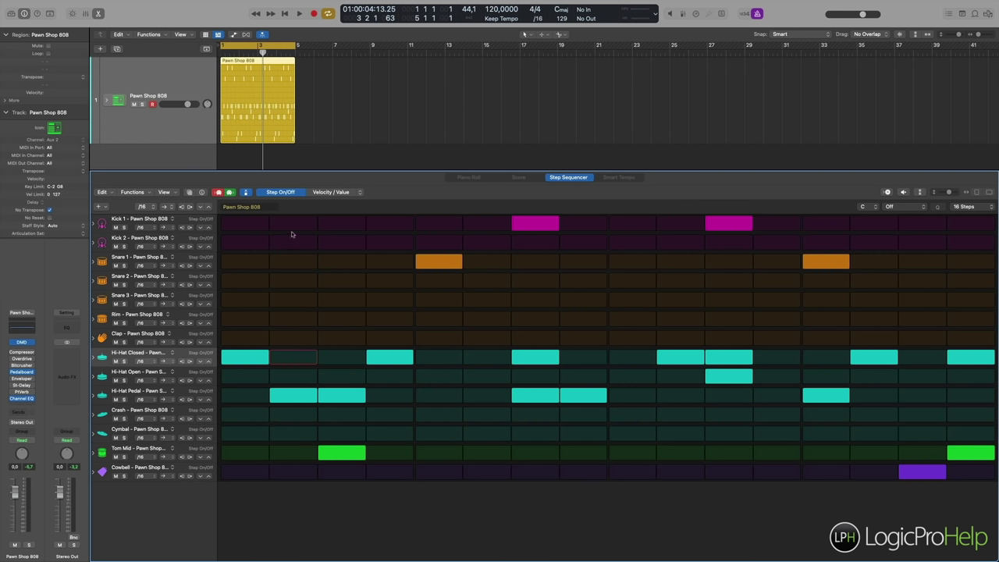
click(291, 365)
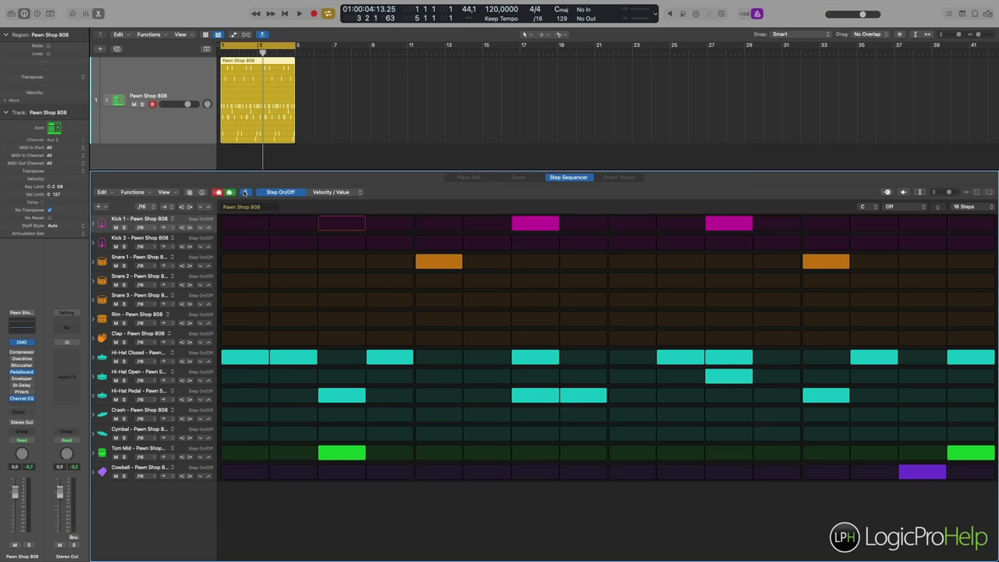
click(246, 193)
click(149, 353)
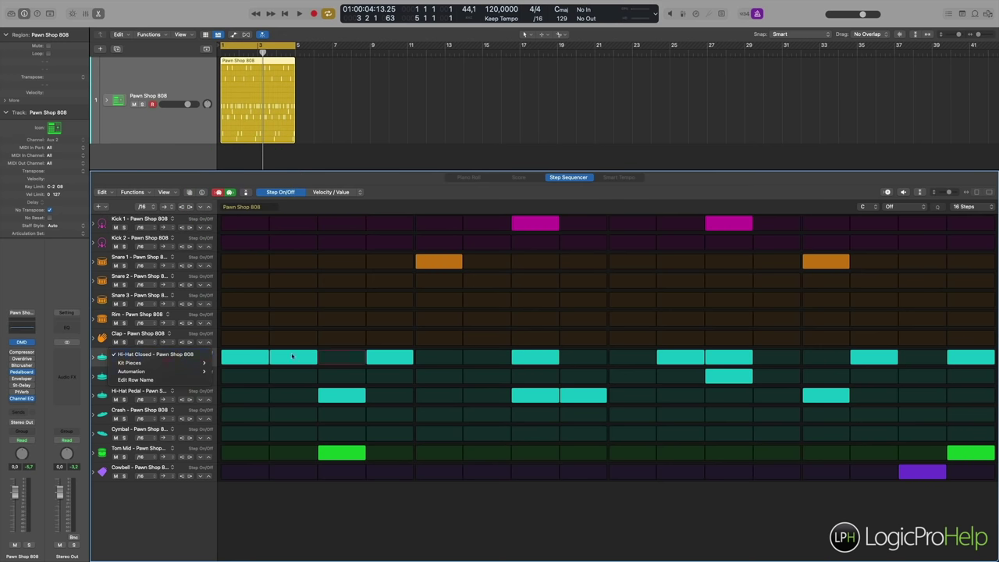
click(462, 364)
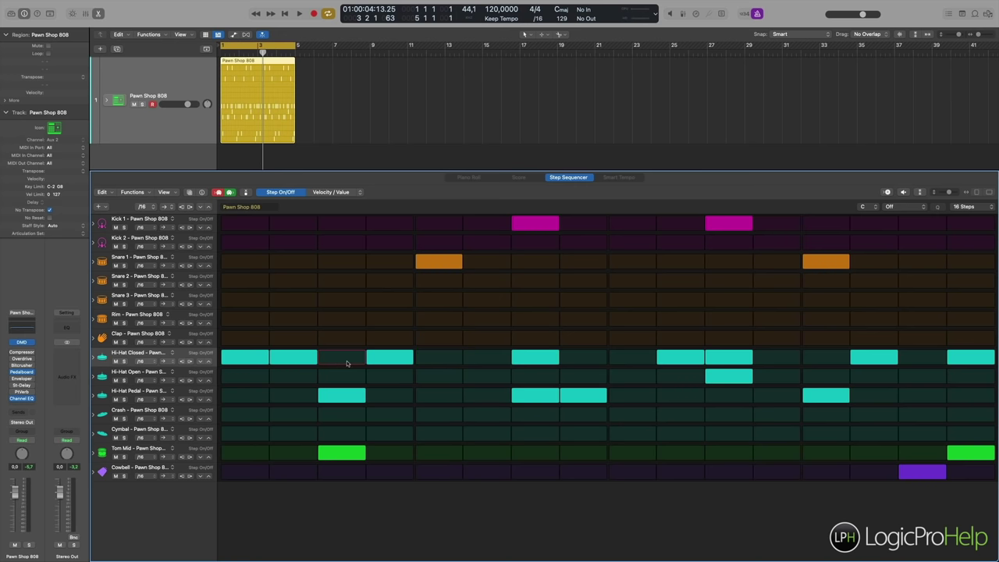
- Undo all the step-recorded Hi-Hat Closed hits and the Mono Mode changes
key(super+z)
key(super+z)
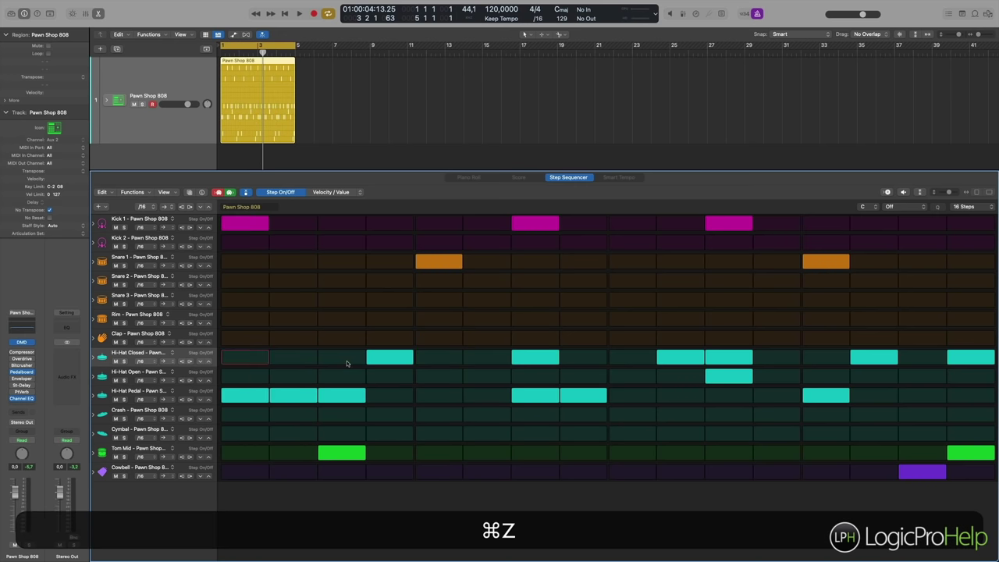
key(super+z)
key(super+z)
key(super+z)
key(super+z)
key(super+z)
key(super+z)
key(super+z)
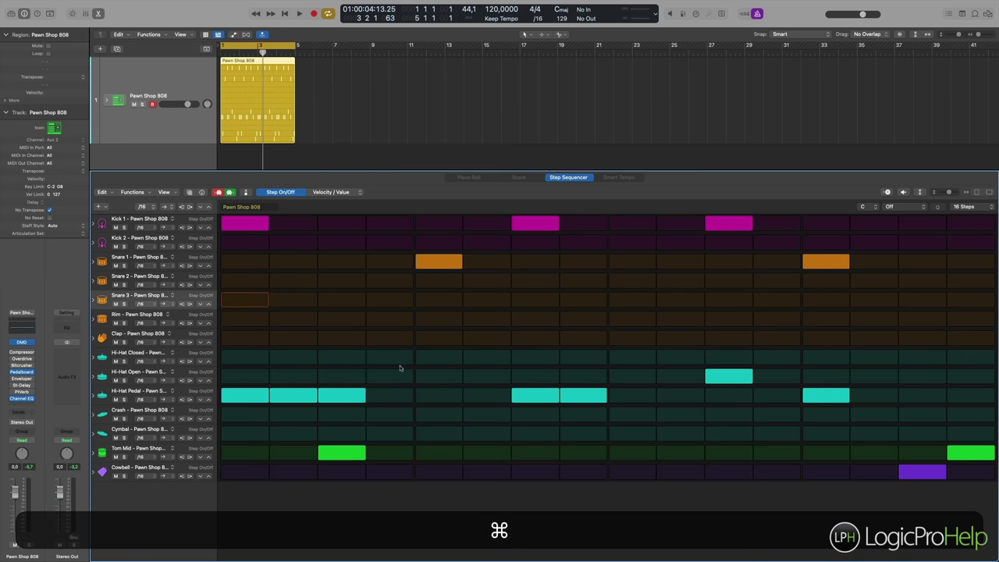
- Turn off Step Record and switch the edit mode to Note
click(181, 223)
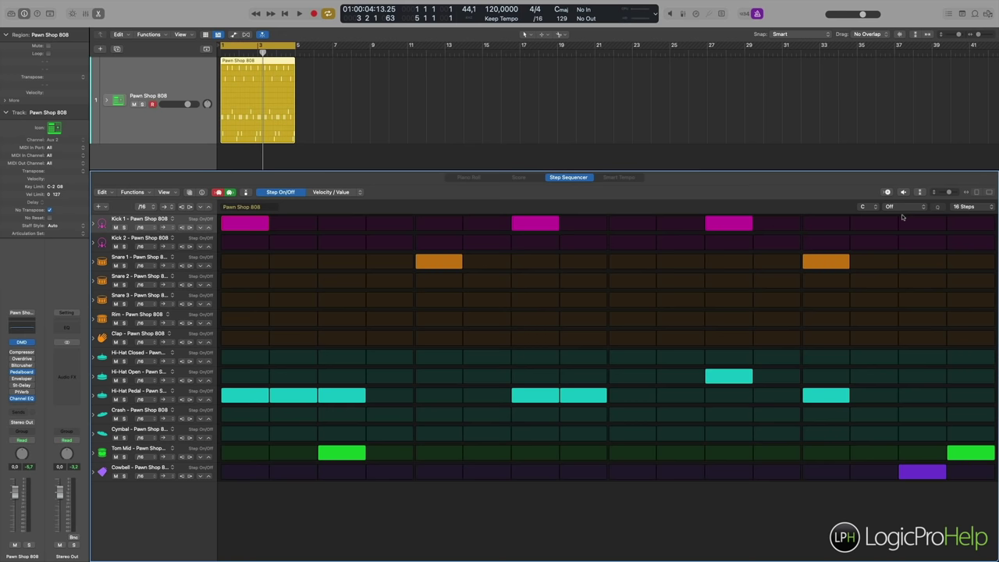
click(214, 192)
click(180, 234)
click(330, 193)
click(359, 193)
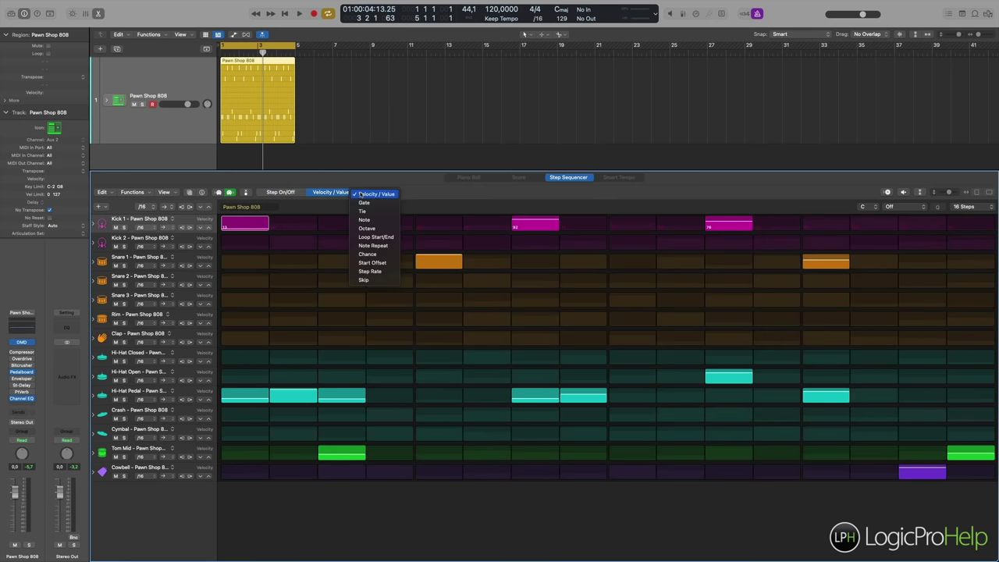
click(364, 220)
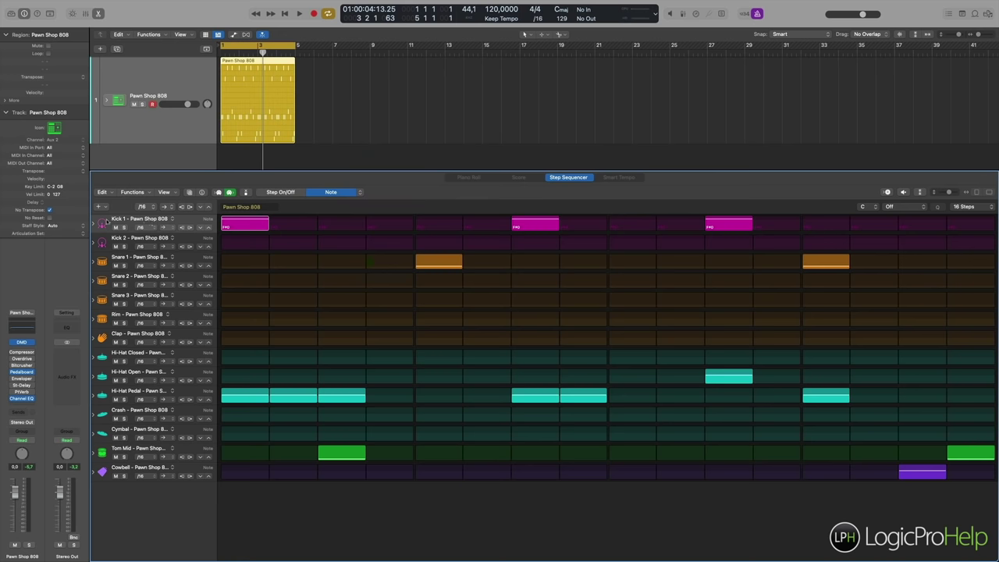
- Audition the Kick 1 sound and try a D#0 note on its first step
click(102, 223)
click(102, 223)
click(103, 222)
click(259, 223)
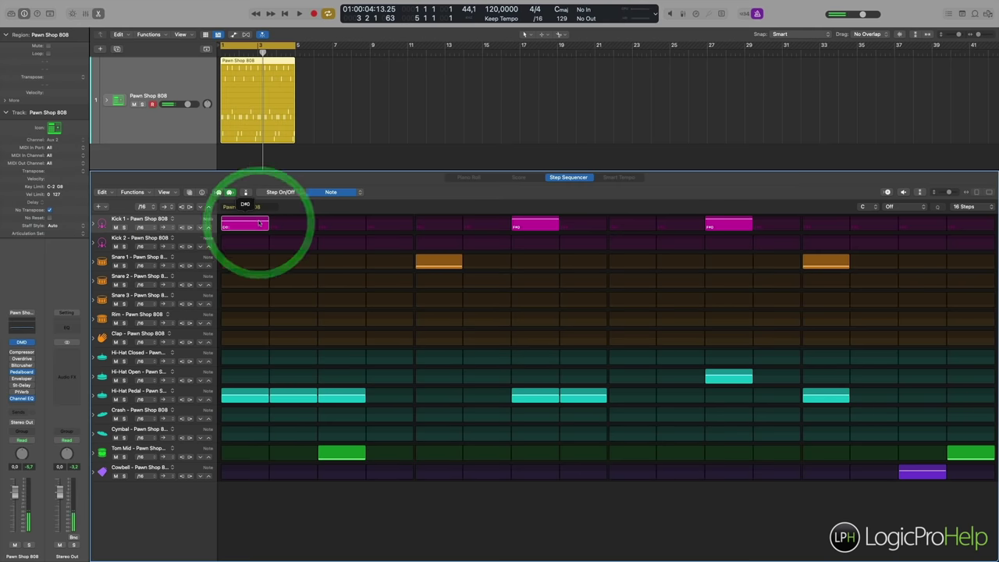
click(259, 222)
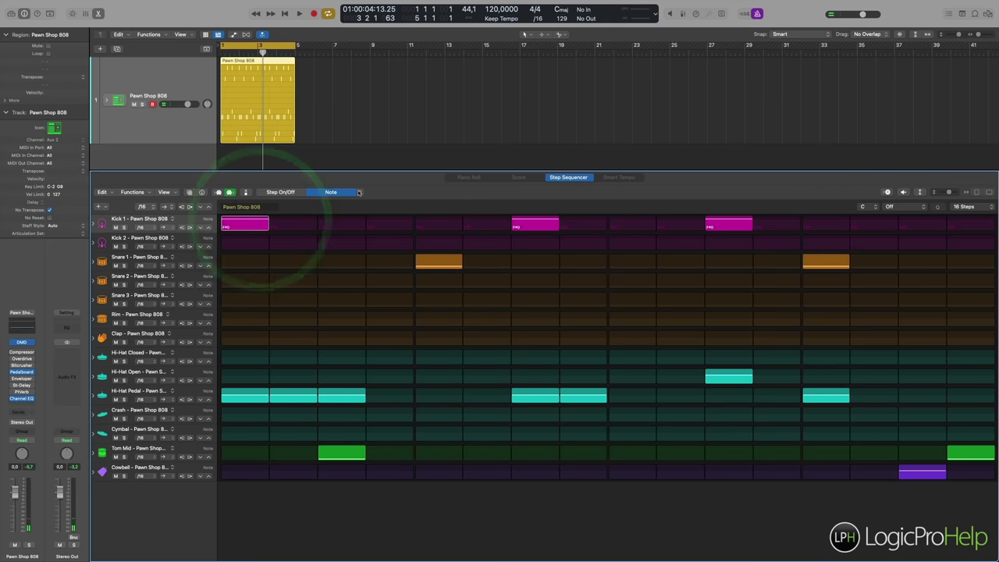
- Switch the edit mode to Gate and set Kick 1's gate to 100% on steps 1, 7 and 11
click(356, 192)
click(366, 178)
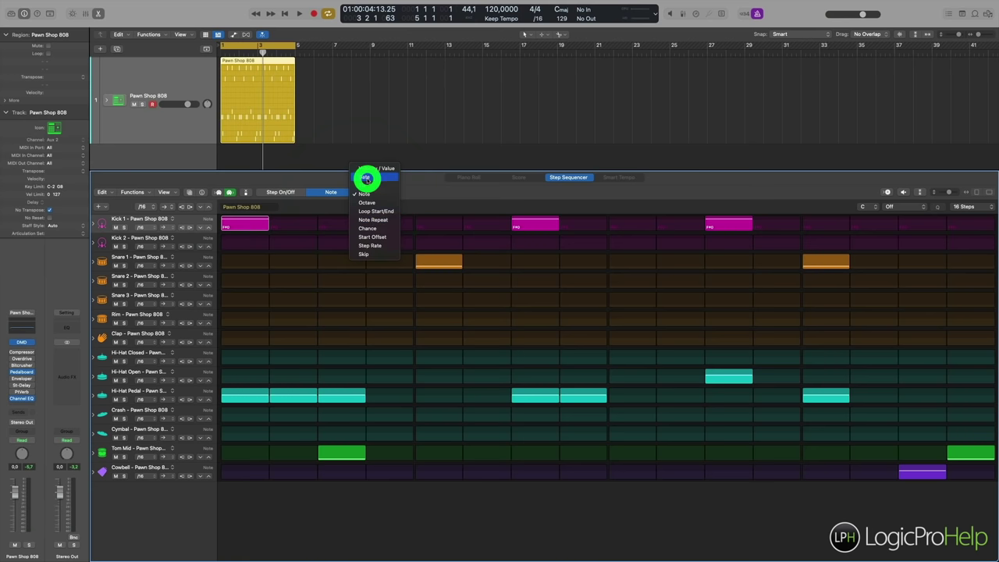
drag(247, 224, 249, 212)
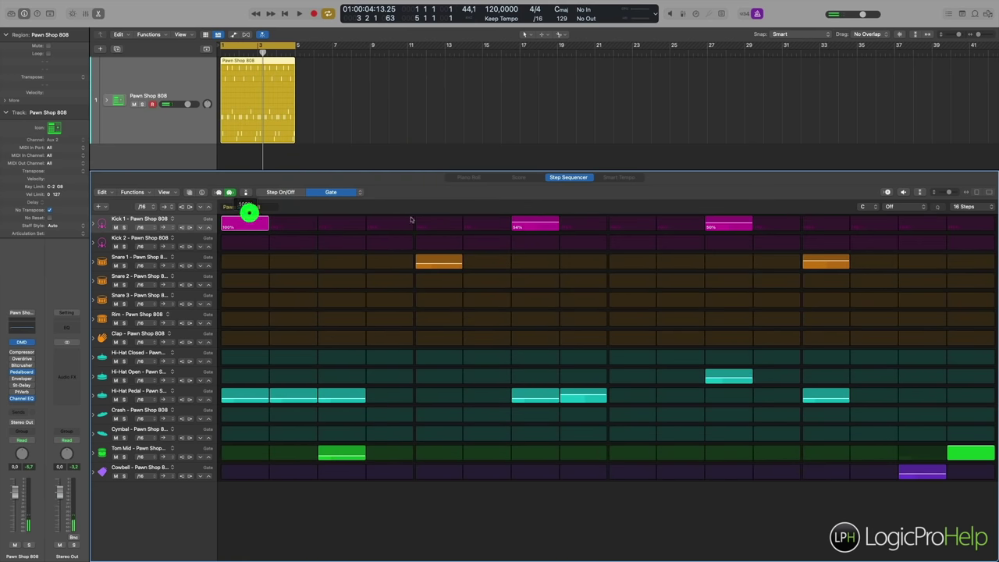
drag(536, 225, 533, 198)
drag(730, 224, 729, 204)
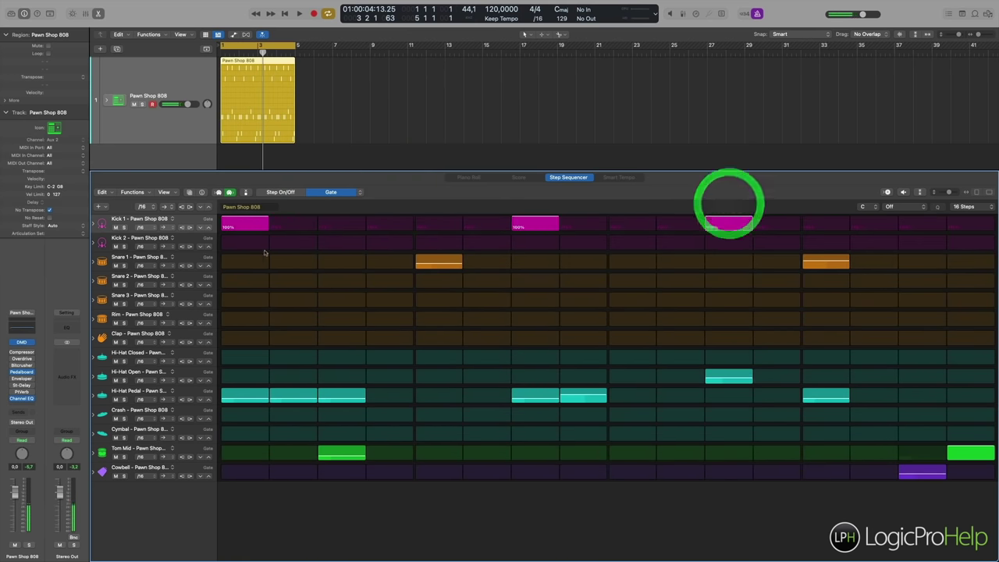
drag(250, 229, 251, 207)
- Return the edit mode to Note and audition pitch changes on Kick 1's first step, leaving it at F#0
click(300, 192)
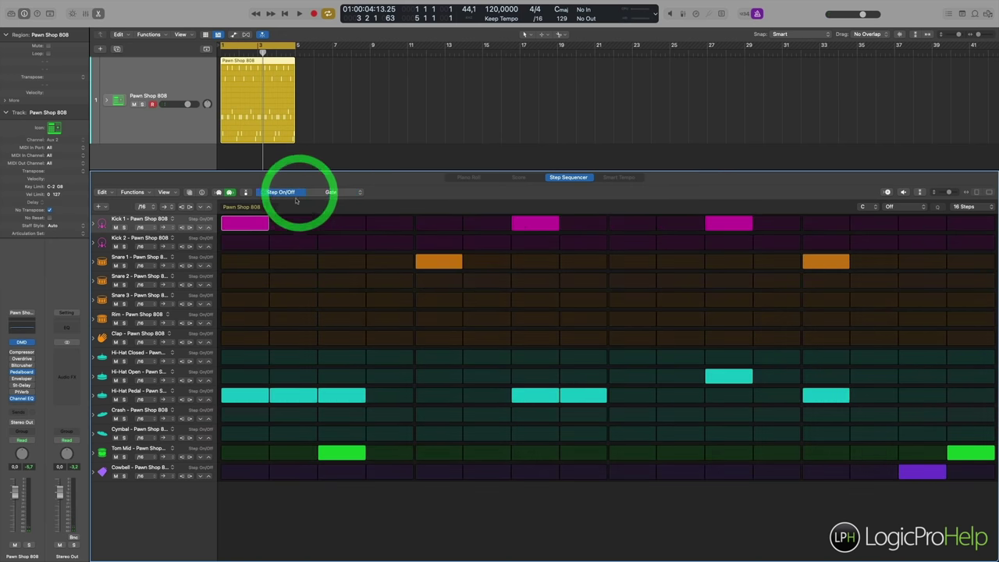
click(328, 193)
click(360, 193)
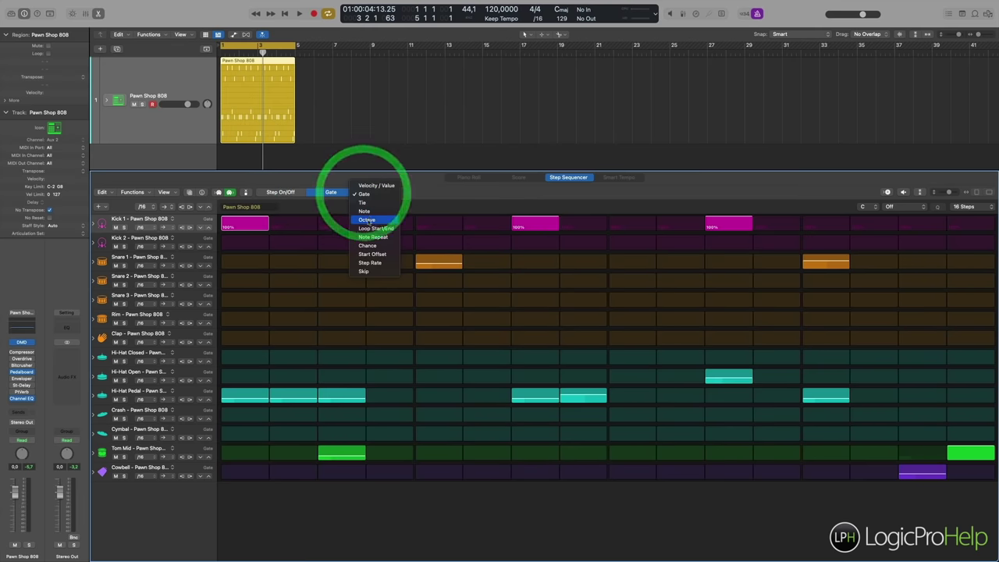
click(365, 212)
drag(243, 224, 242, 221)
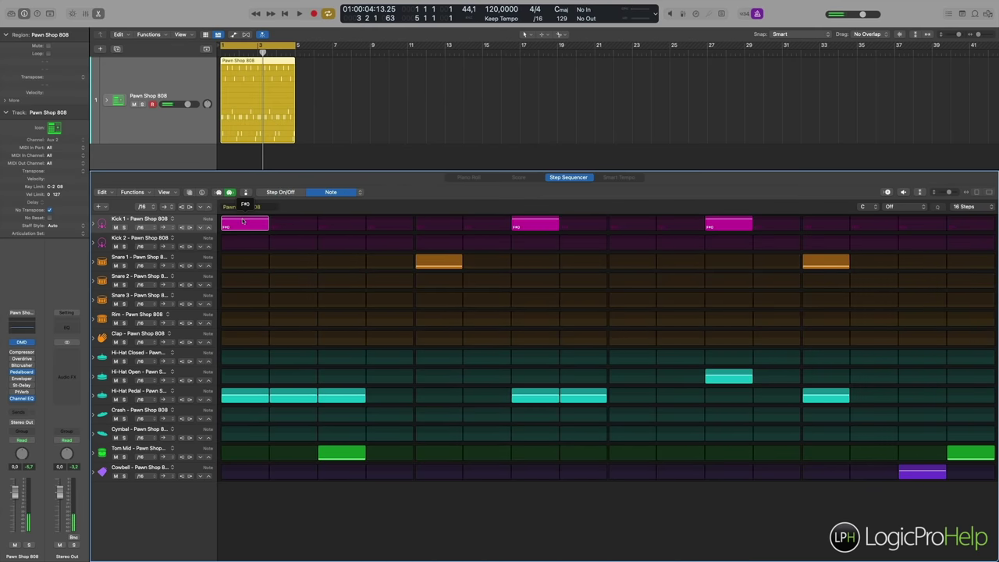
- Switch to Step On/Off editing and toggle Kick 1's steps 1 and 7 off and back on
click(287, 194)
click(250, 225)
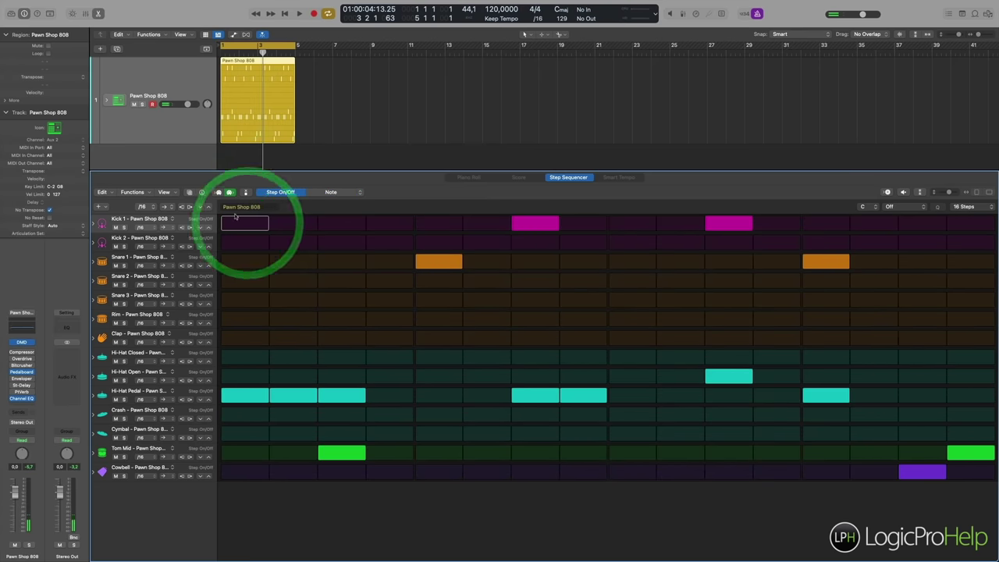
click(248, 225)
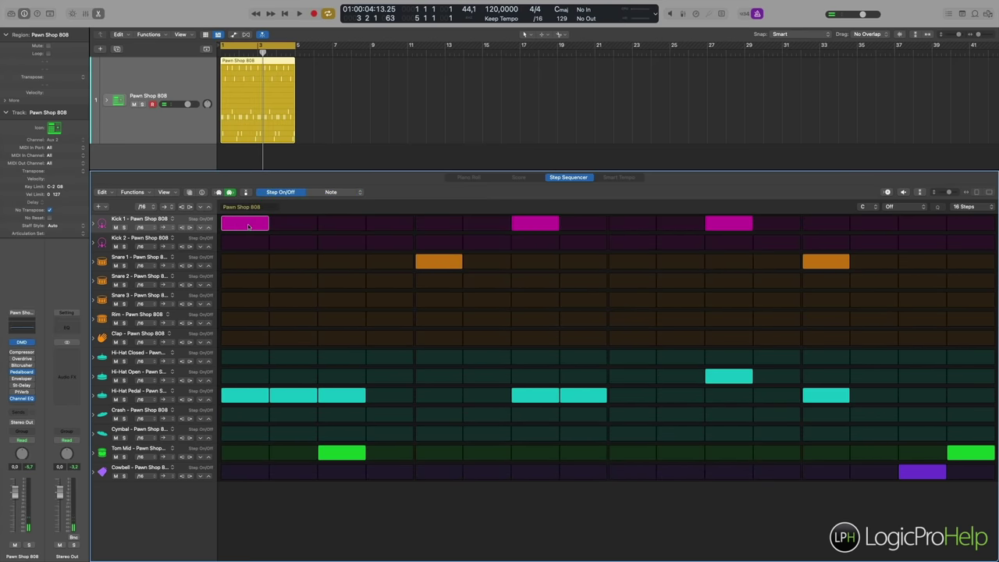
click(537, 224)
click(537, 224)
click(236, 224)
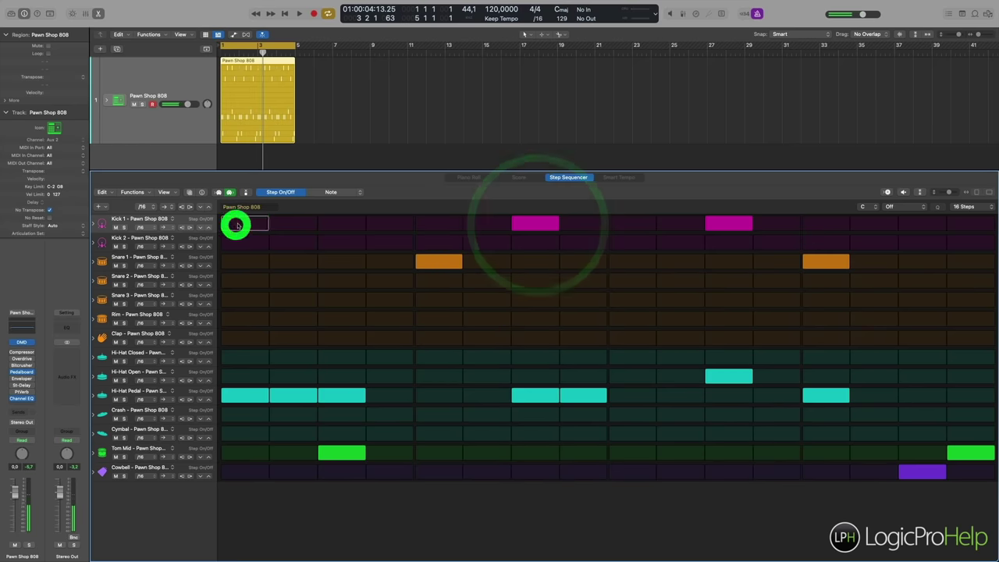
click(237, 224)
- Switch the edit mode to Velocity / Value and set Kick 1's velocity to 127 on steps 1, 7 and 11
click(357, 192)
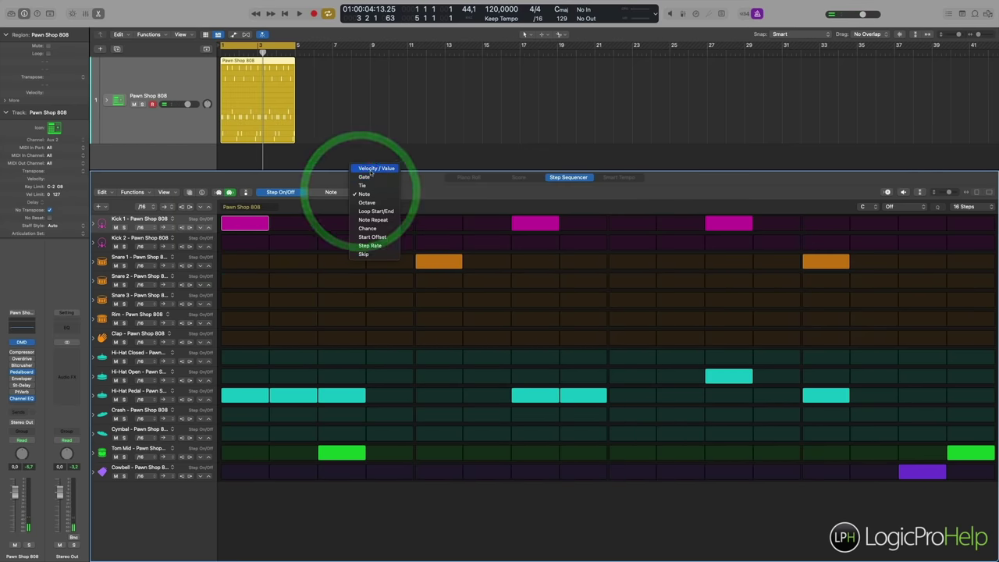
click(370, 170)
drag(236, 226, 242, 201)
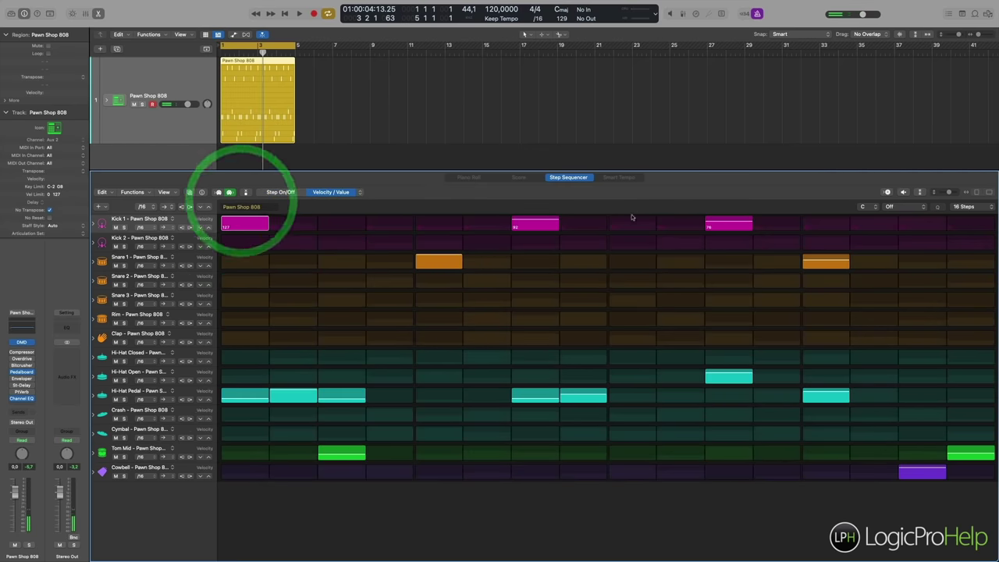
drag(531, 224, 531, 210)
drag(729, 224, 729, 206)
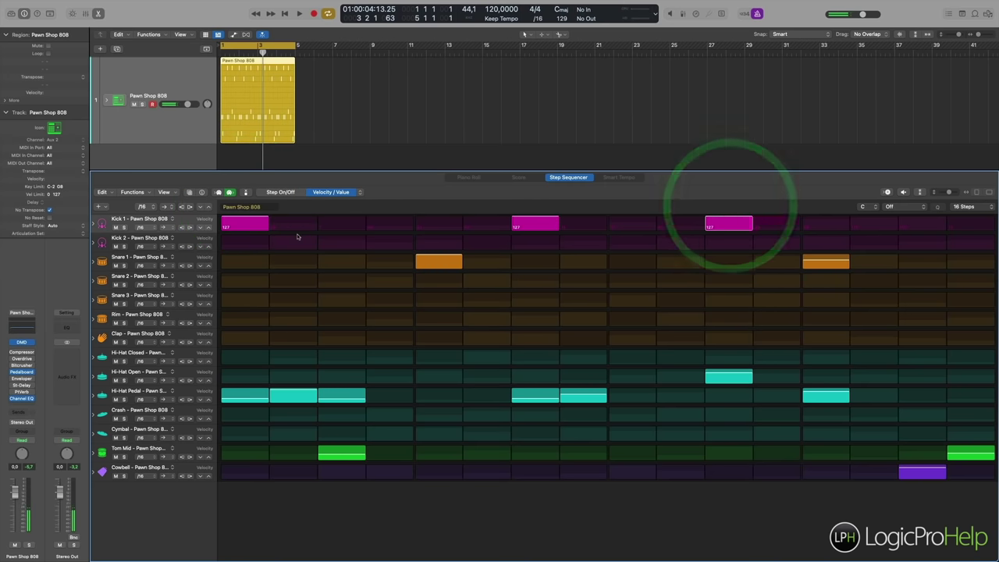
- Play the pattern, turn off the metronome click and stop playback
key(space)
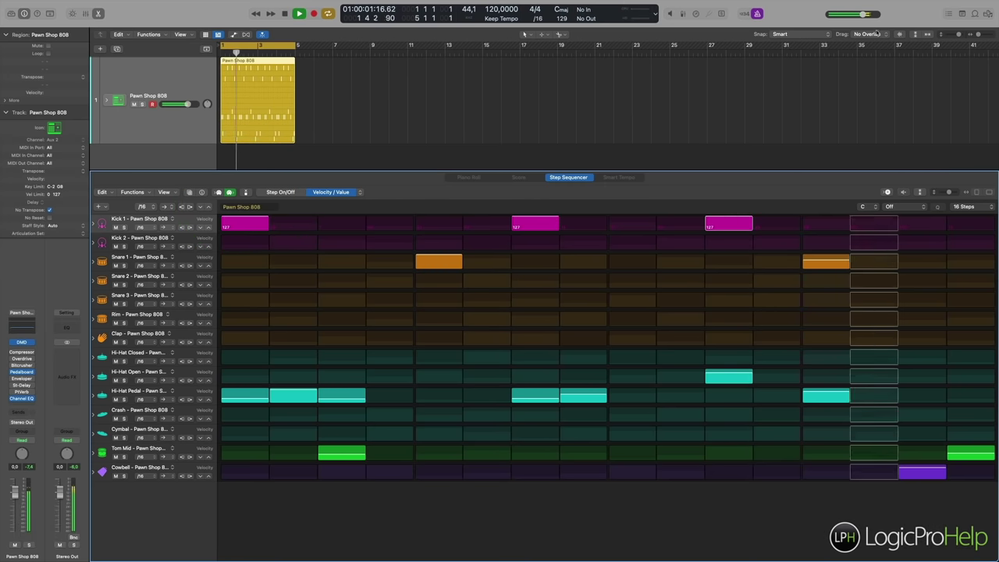
click(757, 13)
key(space)
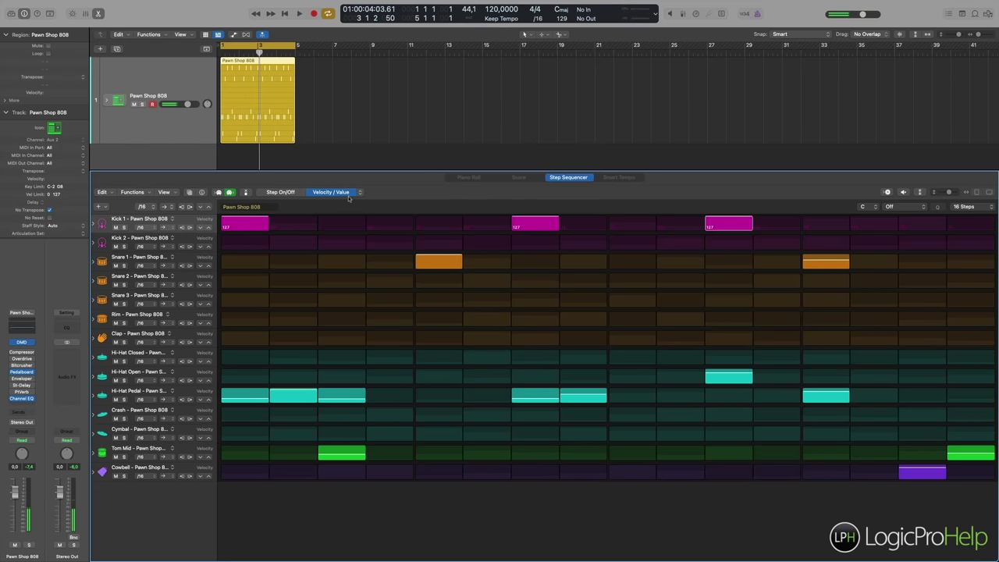
- In Note edit mode, set Kick 1's note to A0 on step 7 and E0 on step 11, and play the pattern
click(351, 193)
click(363, 219)
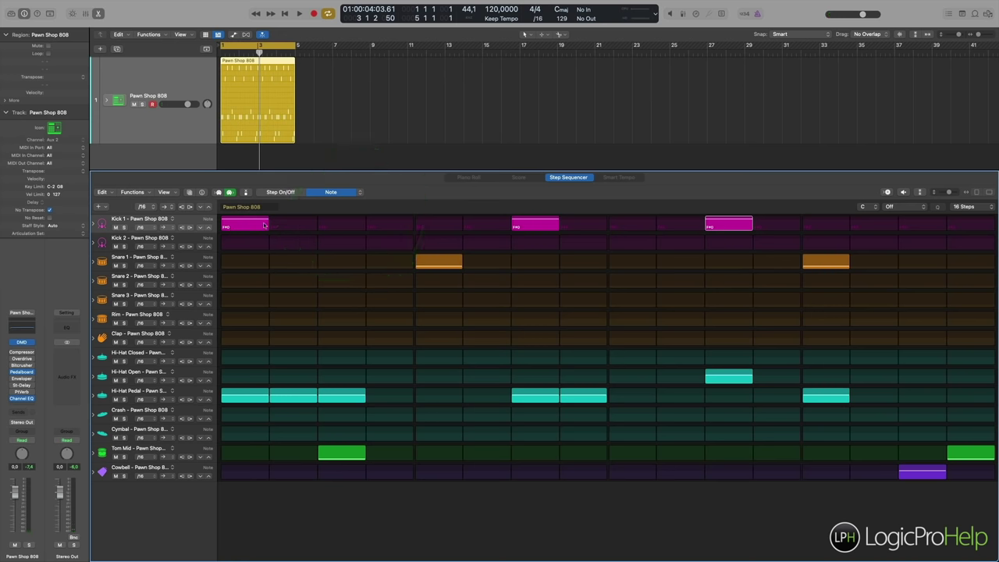
drag(545, 224, 545, 220)
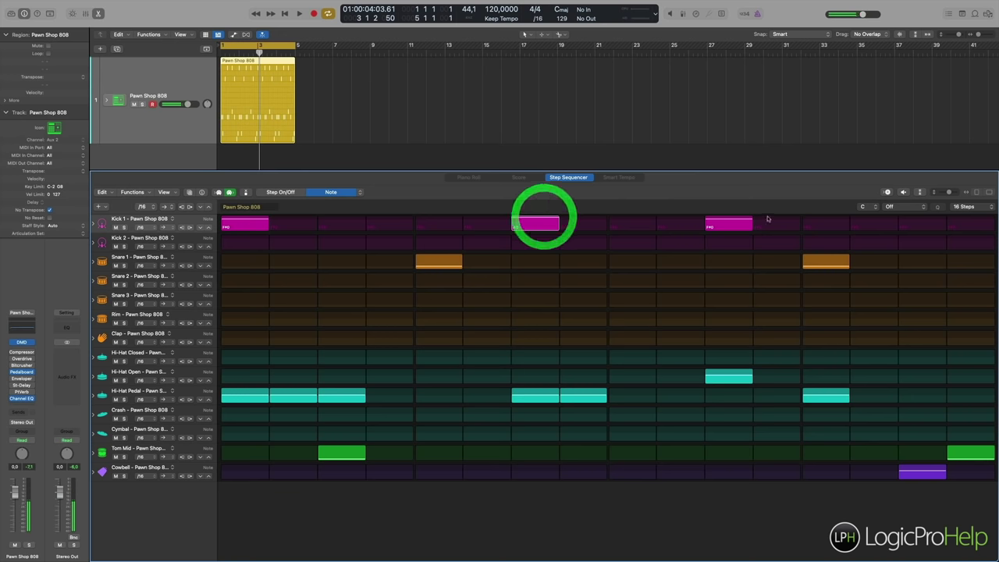
drag(720, 225, 719, 223)
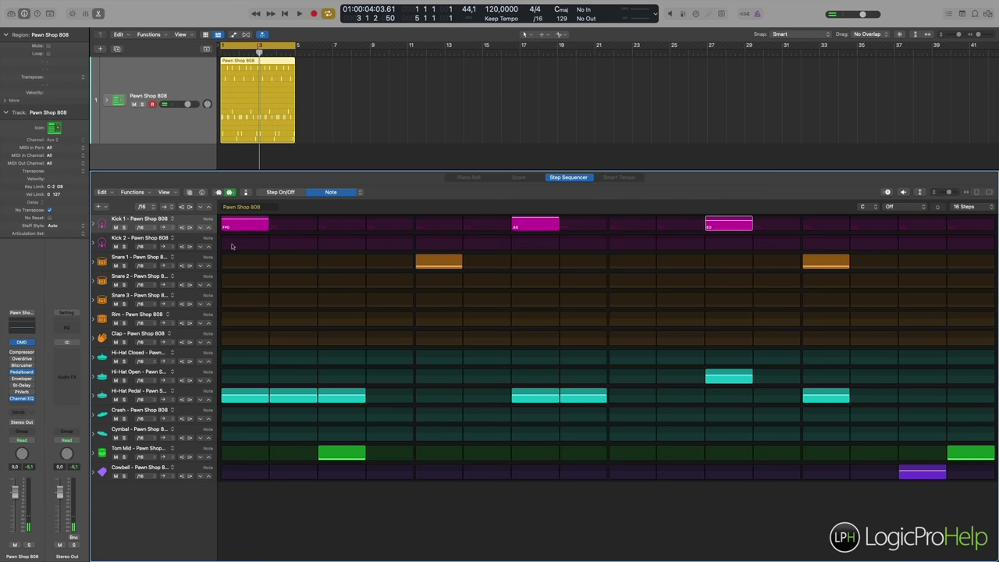
key(space)
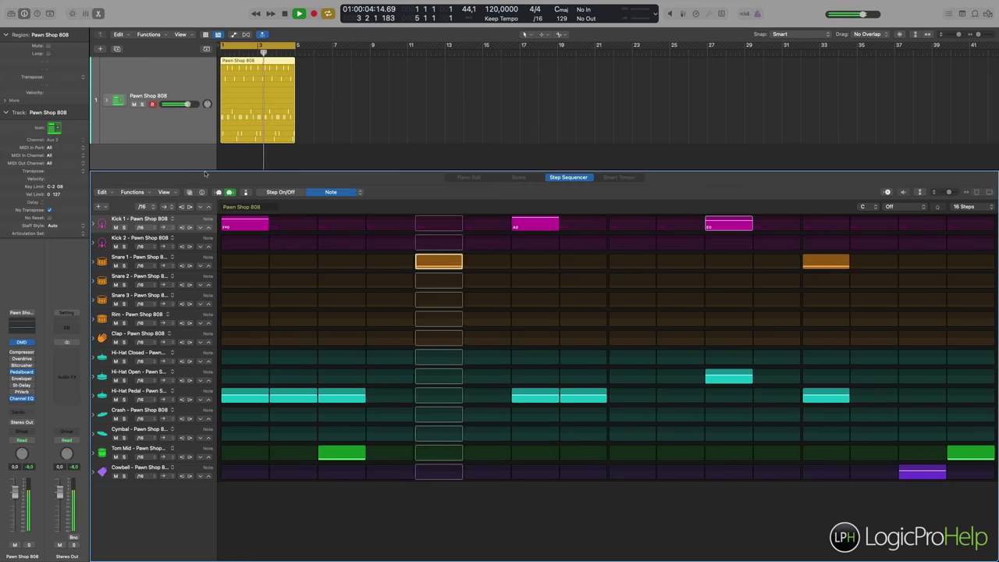
key(space)
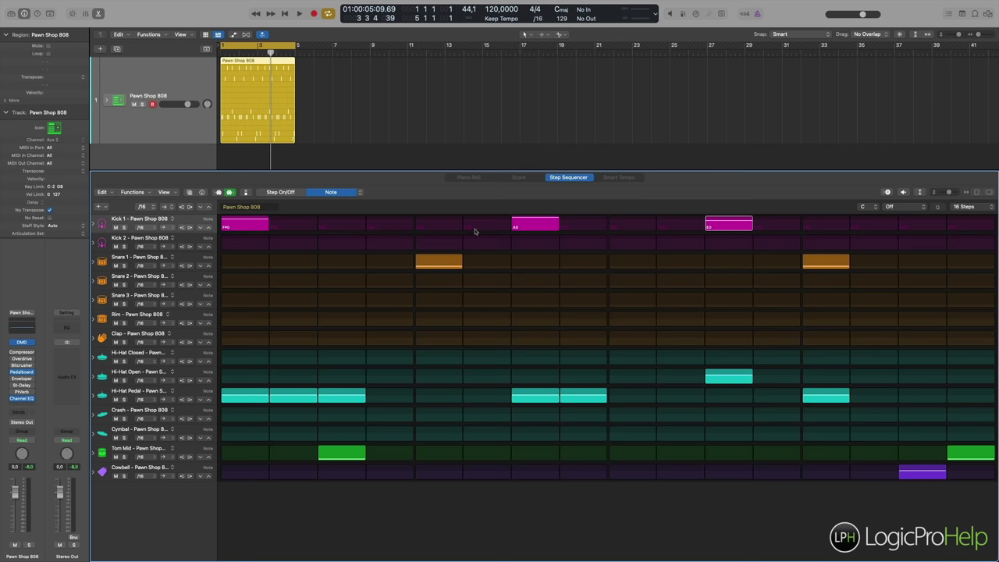
- Set the pattern's scale to Natural Minor with C as the root and play the pattern
click(891, 207)
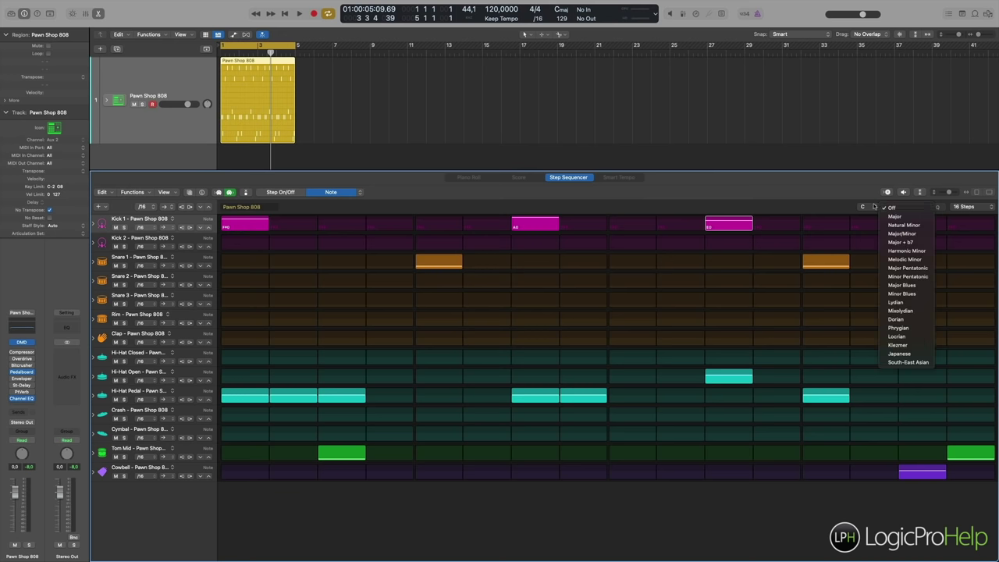
click(814, 203)
click(898, 207)
click(903, 225)
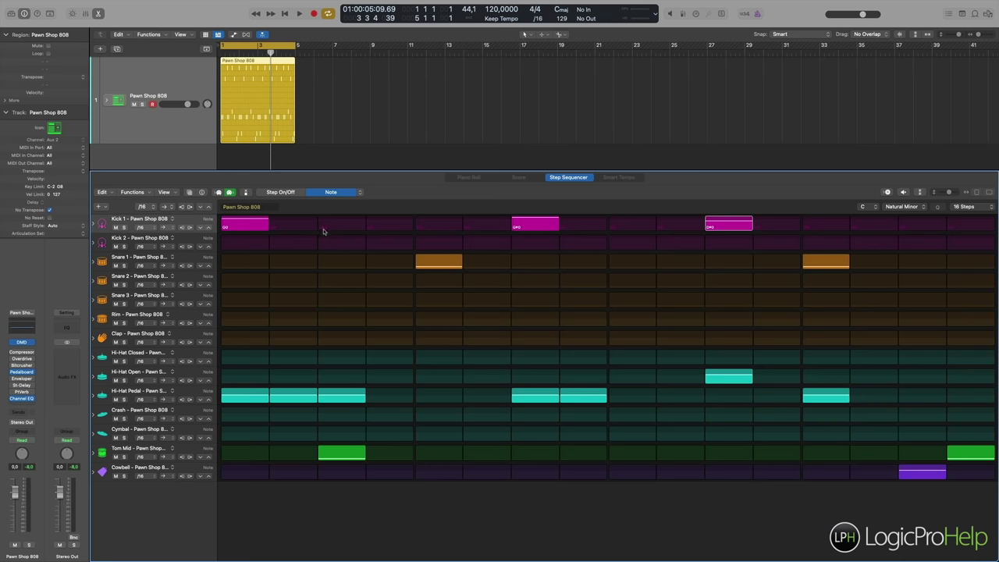
key(space)
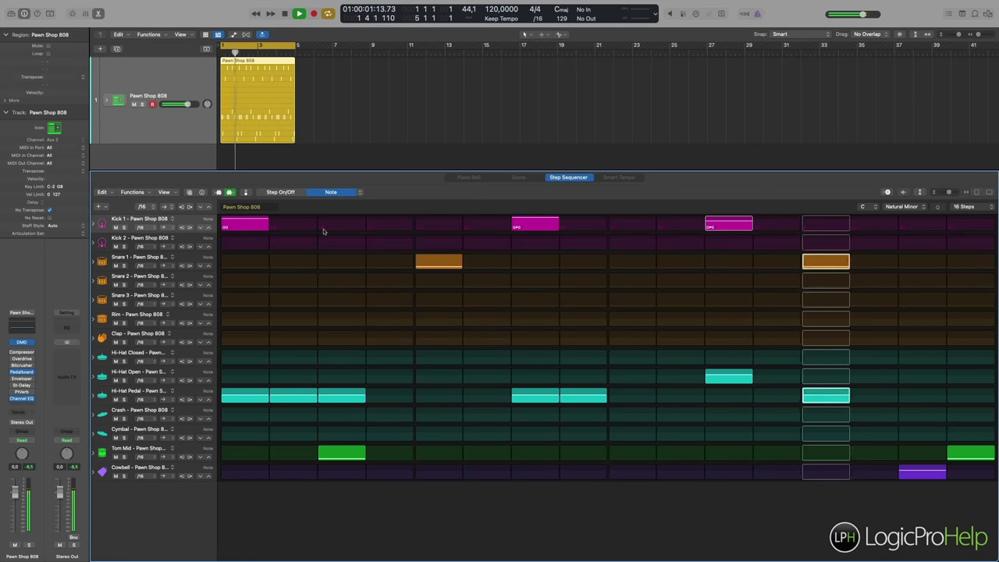
key(space)
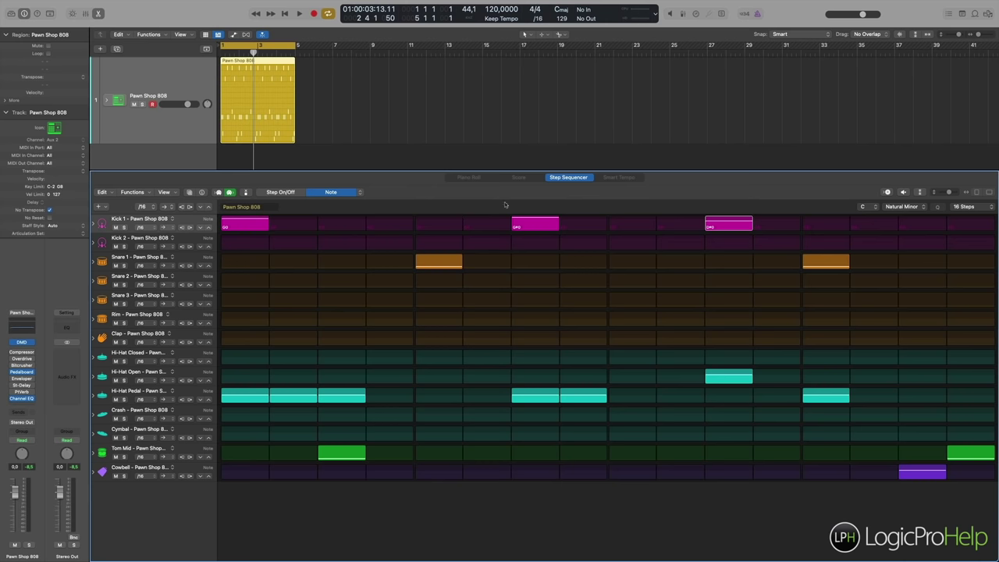
- Set the pattern's scale back to Off and review the scale choices
click(900, 207)
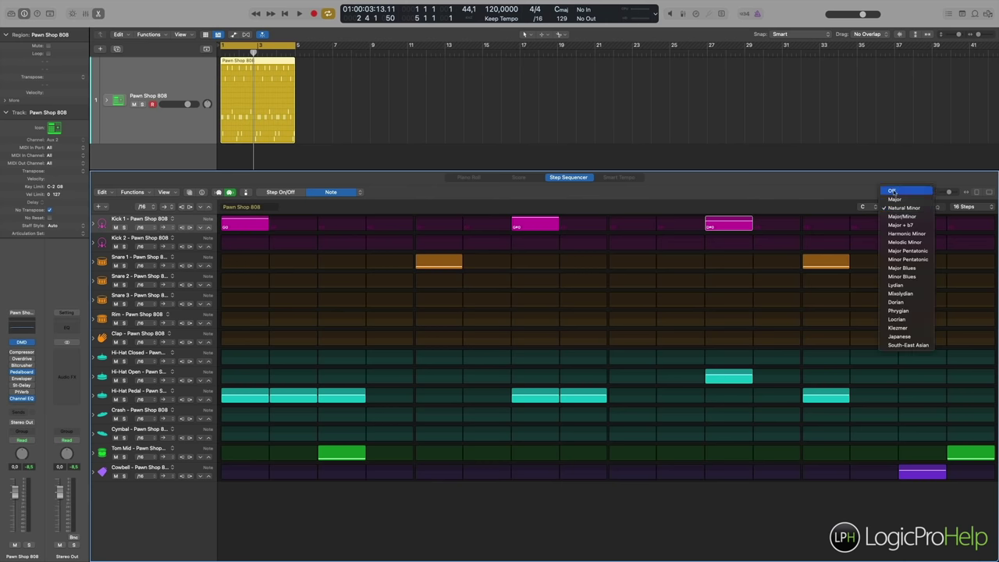
click(894, 191)
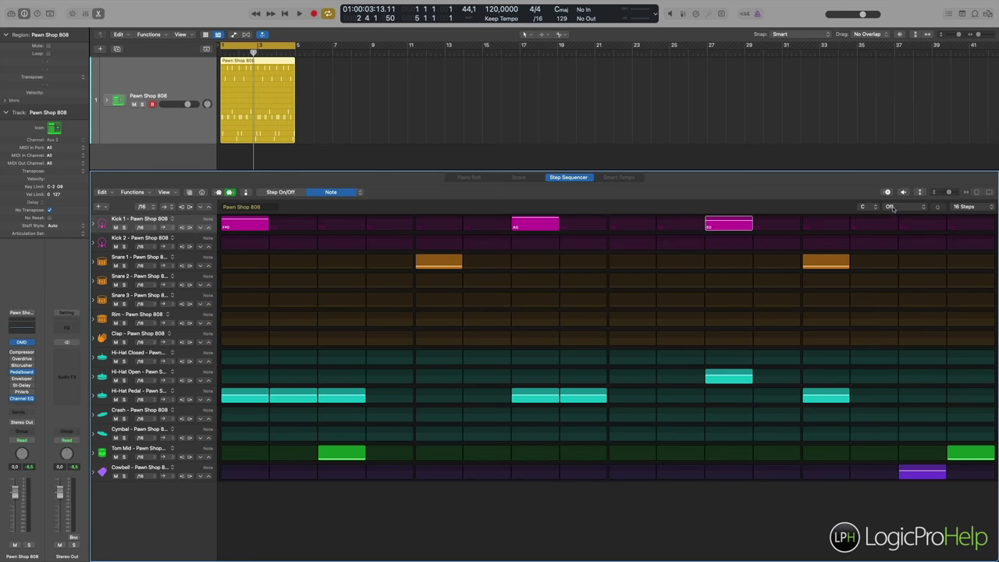
click(893, 207)
click(892, 207)
- Convert the Pawn Shop 808 pattern region to a MIDI region
click(289, 92)
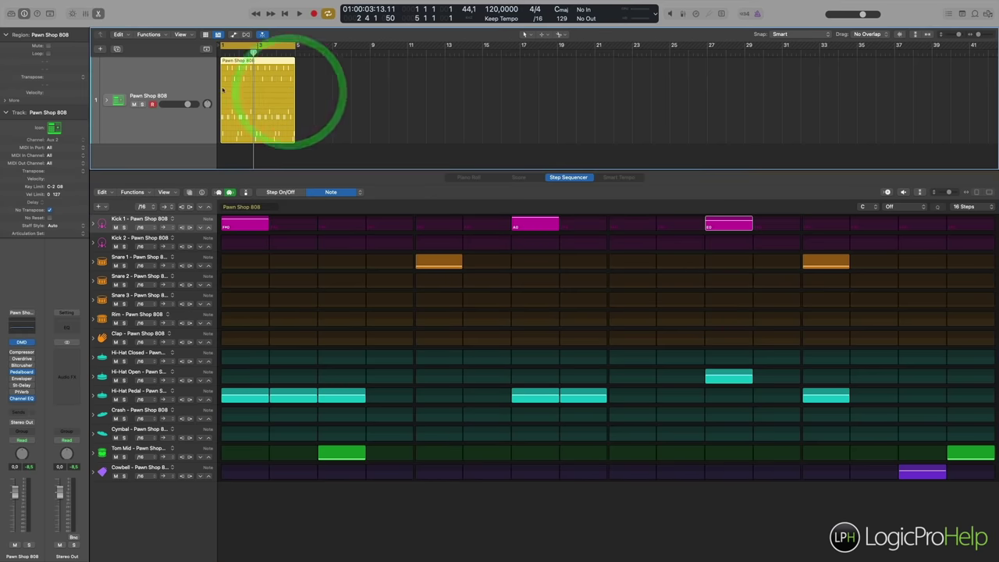
right_click(236, 77)
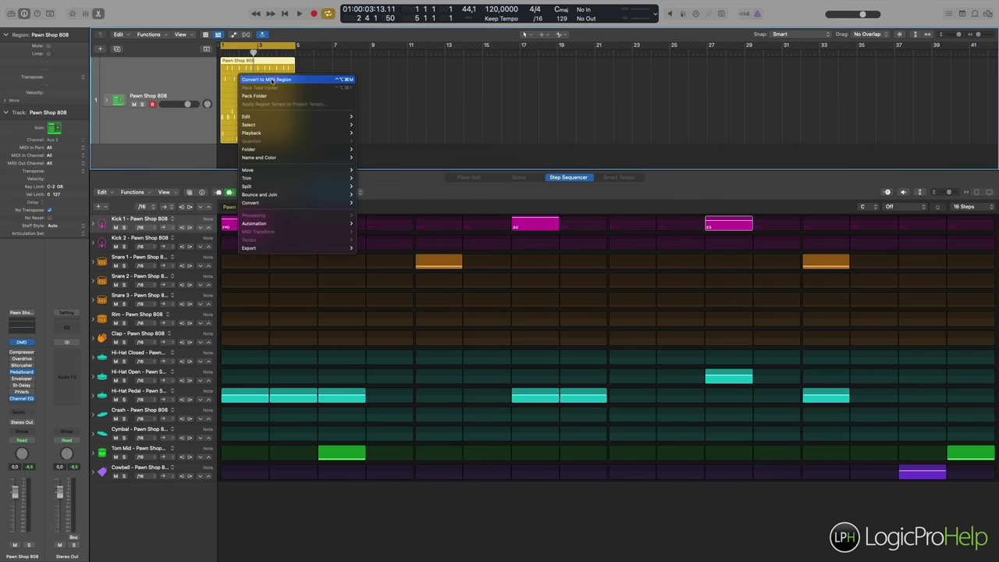
click(267, 79)
click(529, 202)
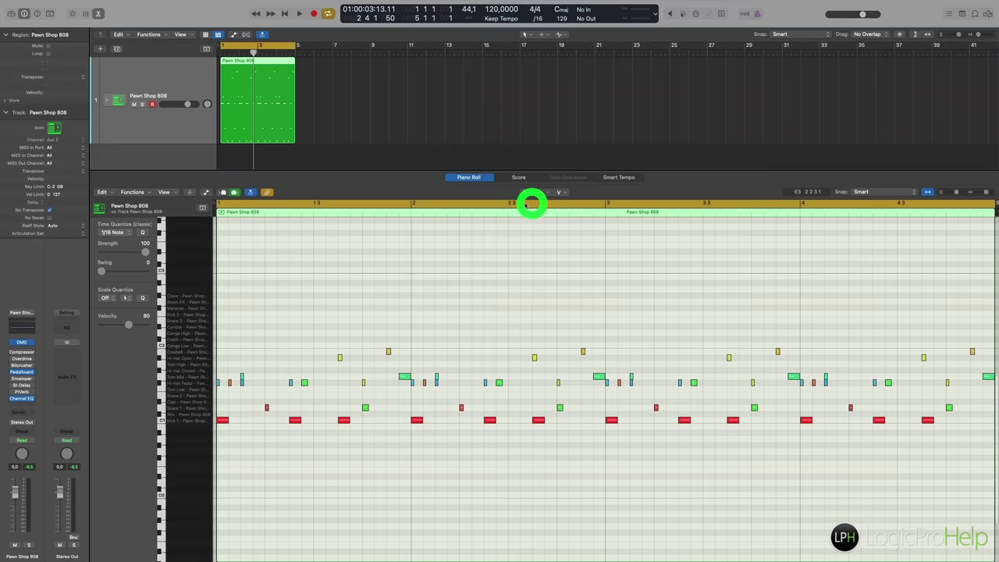
- Reselect the Pawn Shop 808 MIDI region and convert it to a pattern region
click(321, 118)
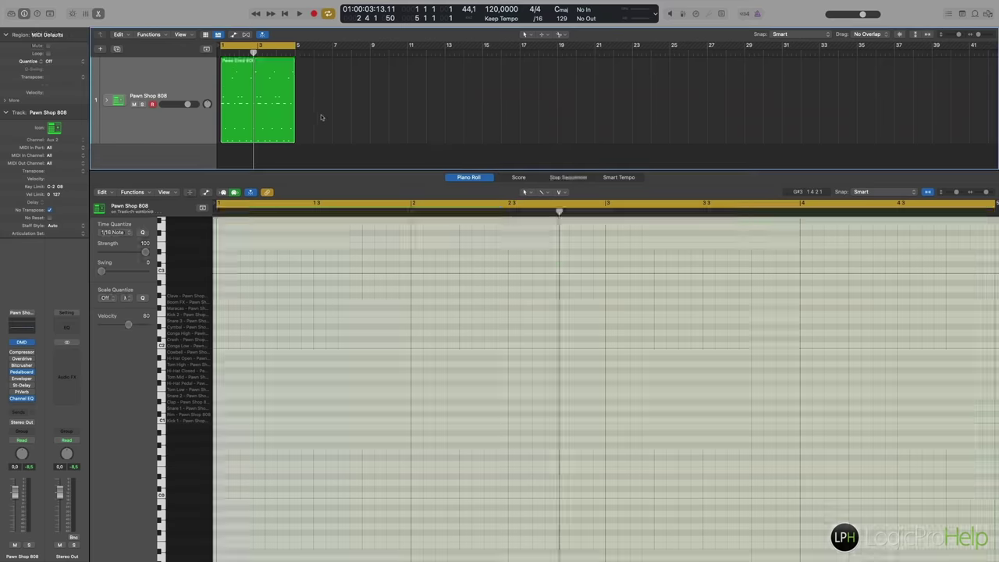
click(321, 117)
click(252, 100)
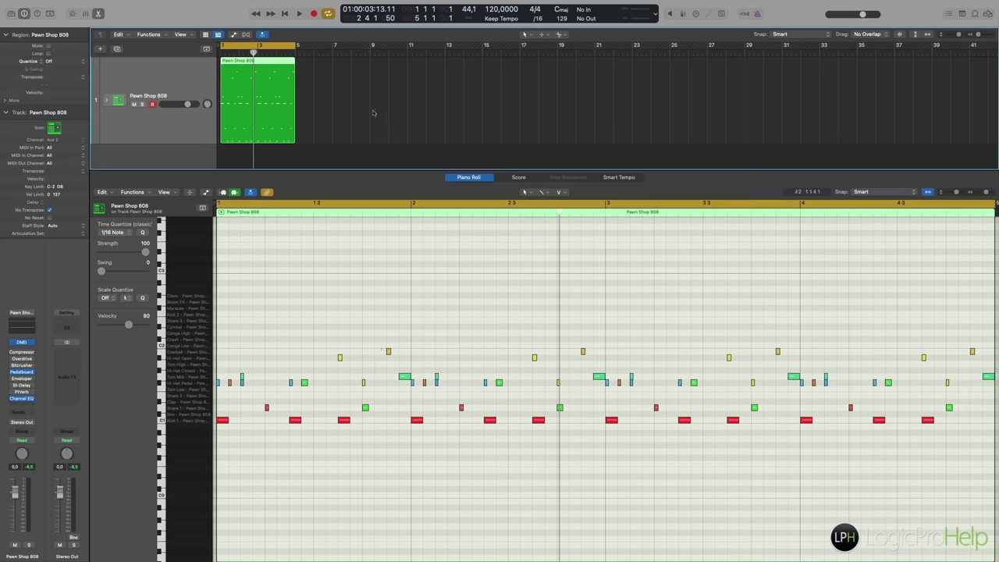
right_click(267, 95)
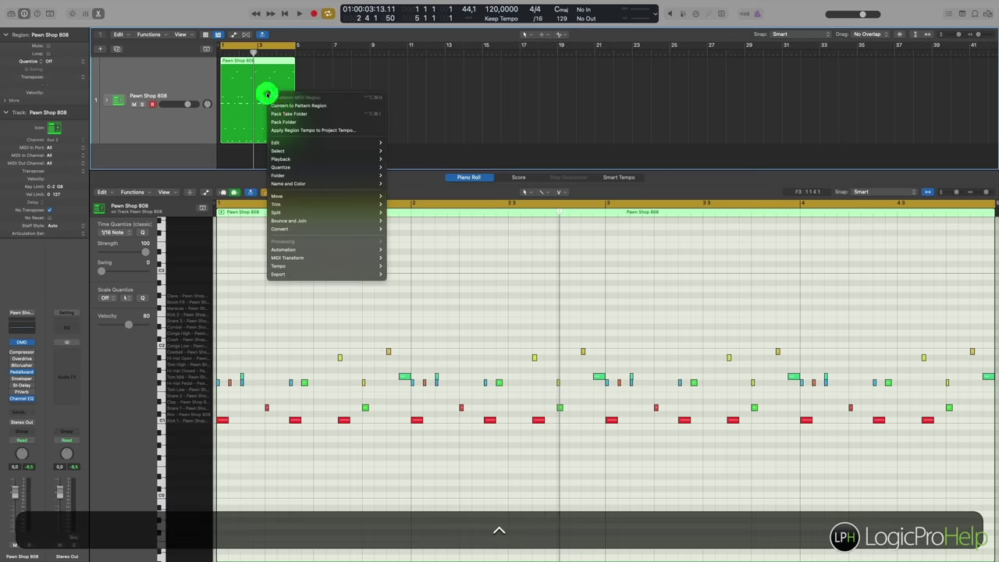
click(279, 105)
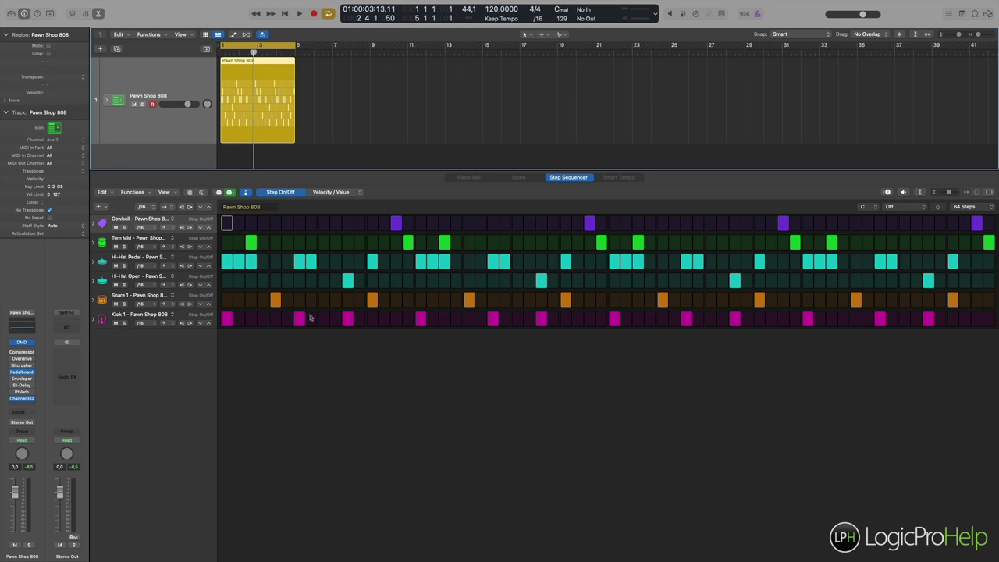
- Review the available pattern length choices for the Pawn Shop 808 pattern
click(966, 206)
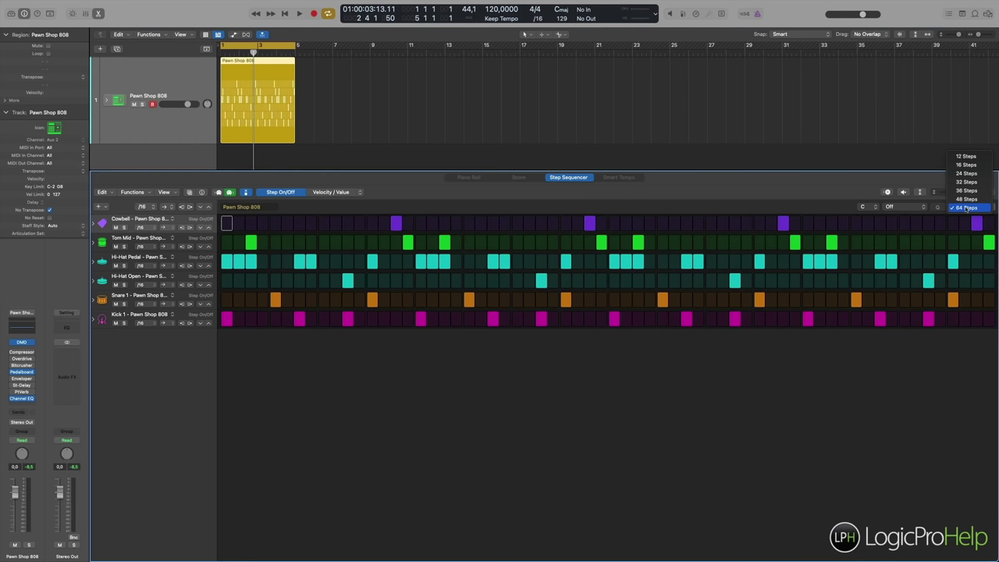
click(784, 488)
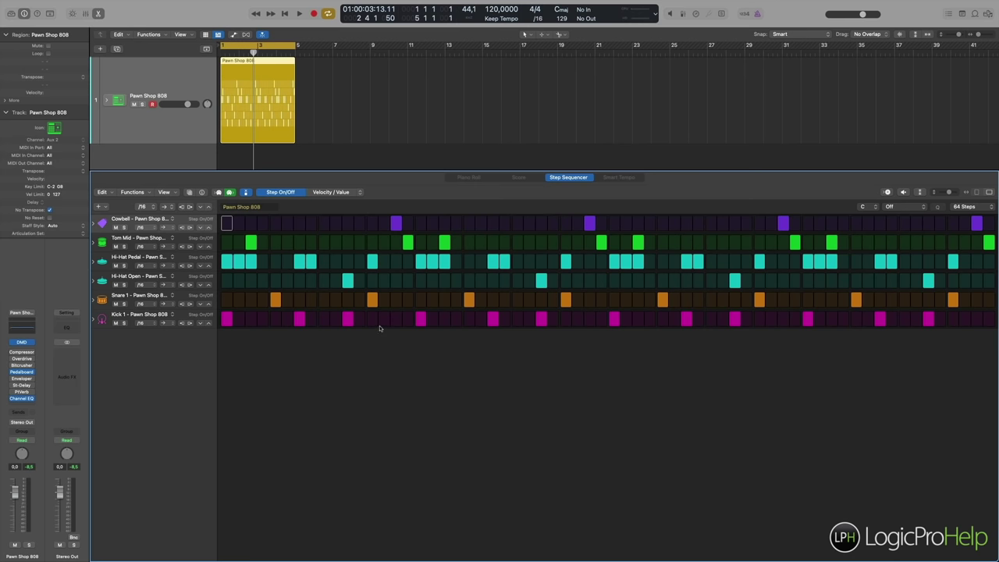
- Set the edit mode to Tie and tie the Tom Mid row's steps 3 through 8 into one long note
click(246, 192)
mouse_move(256, 248)
mouse_down()
mouse_move(348, 246)
mouse_move(252, 243)
mouse_up()
click(341, 193)
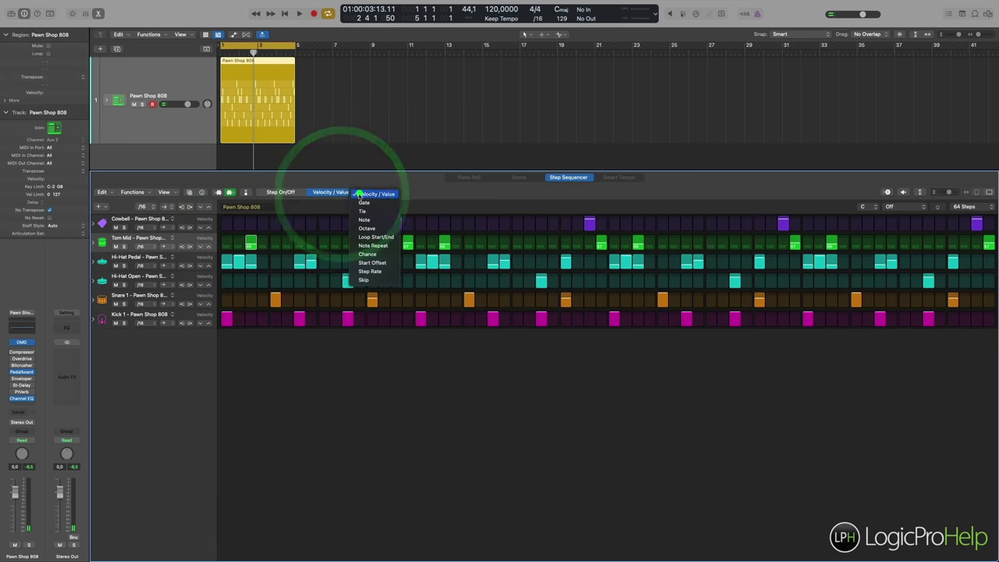
click(357, 209)
drag(251, 243, 300, 244)
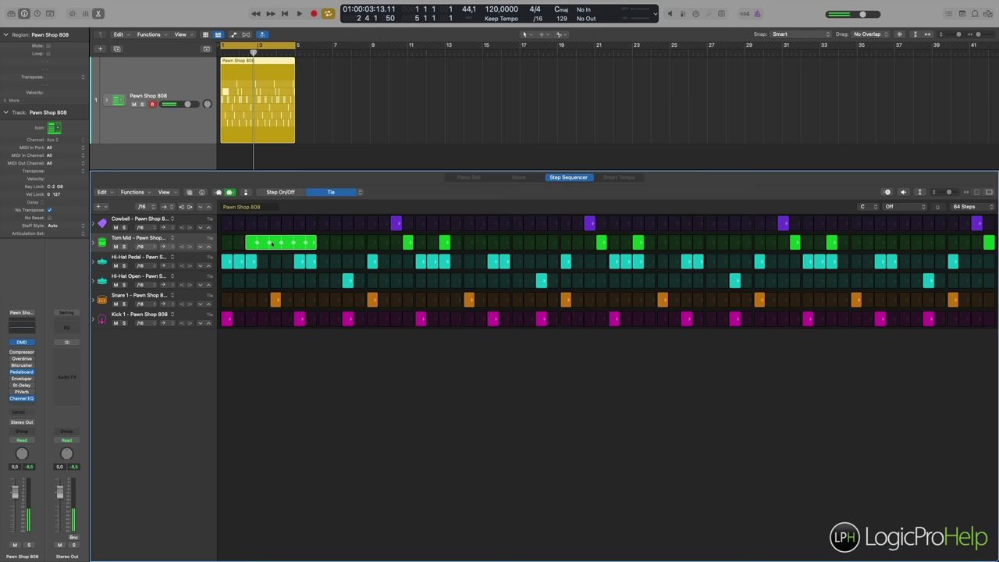
- Set the edit mode to Velocity / Value and reduce the tied Tom Mid note to a single step
click(359, 192)
click(365, 178)
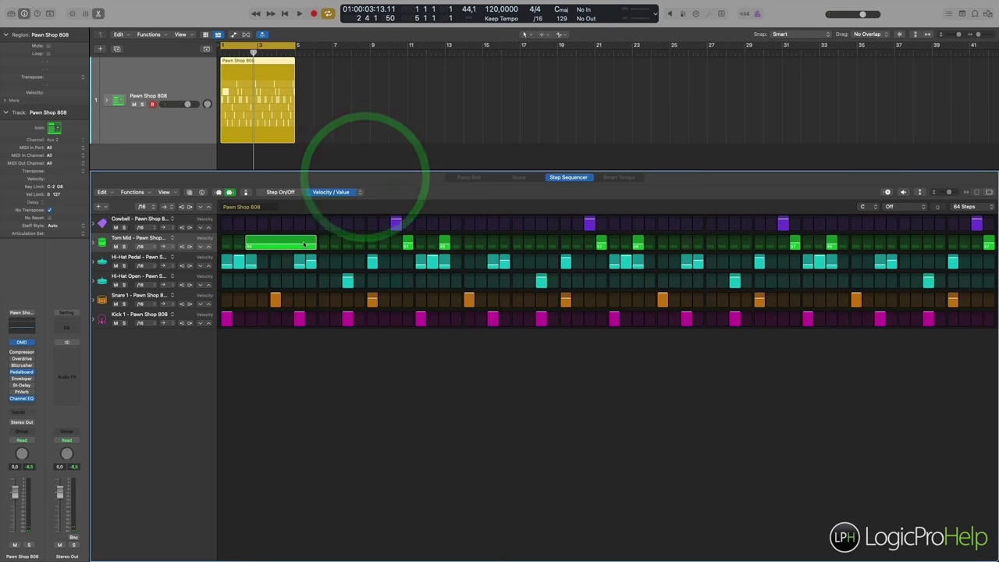
drag(292, 243, 251, 244)
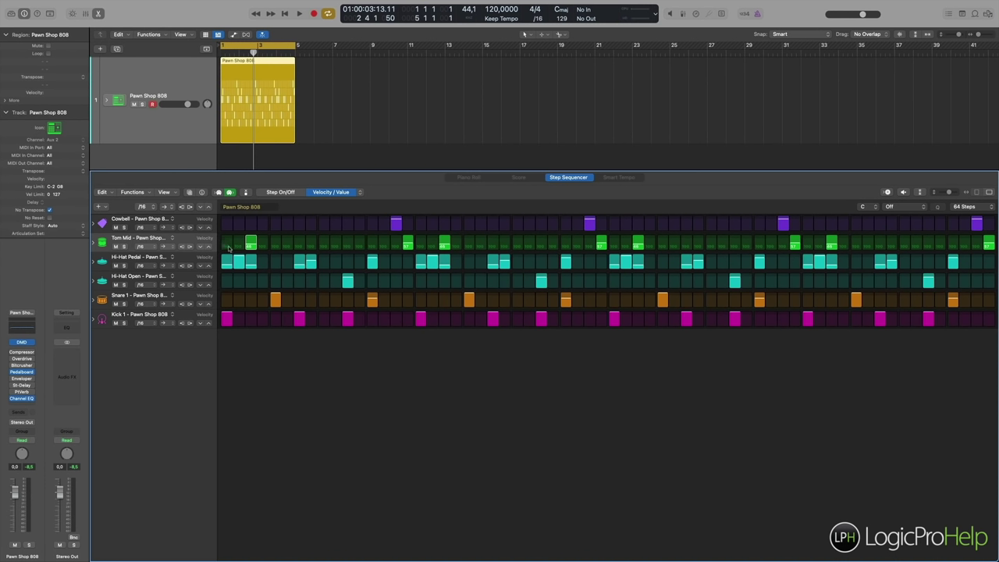
- Try to ramp the Tom Mid row's velocities in a line starting from the first step
click(227, 244)
click(227, 245)
click(965, 240)
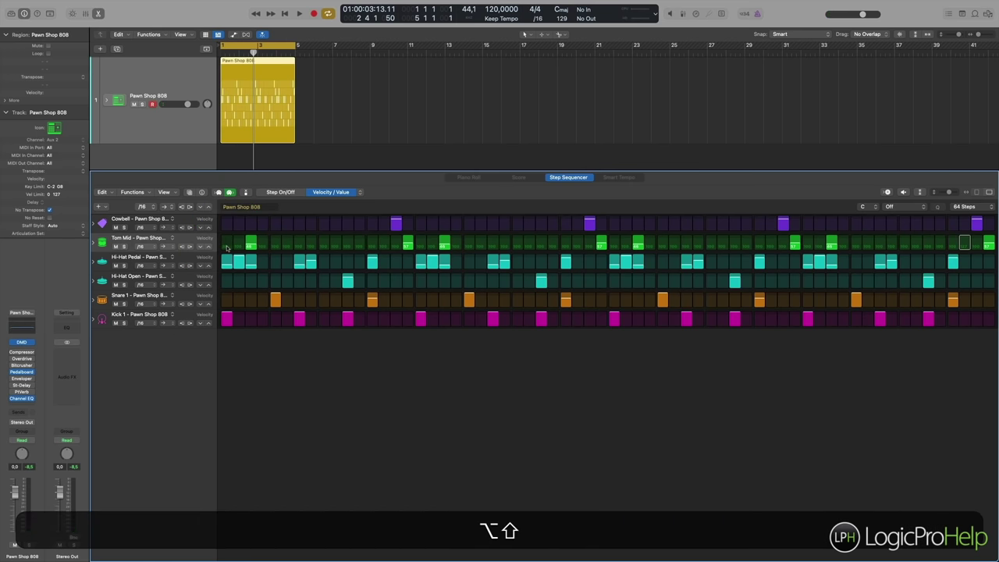
mouse_move(226, 248)
mouse_down()
mouse_move(687, 247)
mouse_move(738, 234)
mouse_move(738, 254)
mouse_move(738, 220)
mouse_up()
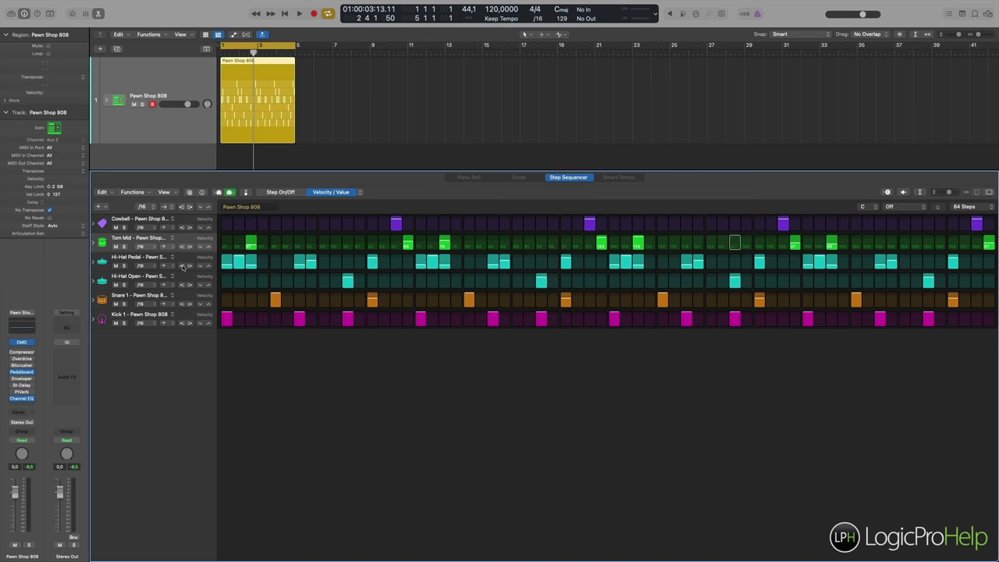
- Ramp the Tom Mid row's velocities upward in a line from the first step to 127 on the last step
mouse_move(990, 243)
mouse_down()
mouse_move(988, 223)
mouse_move(991, 232)
mouse_up()
click(226, 243)
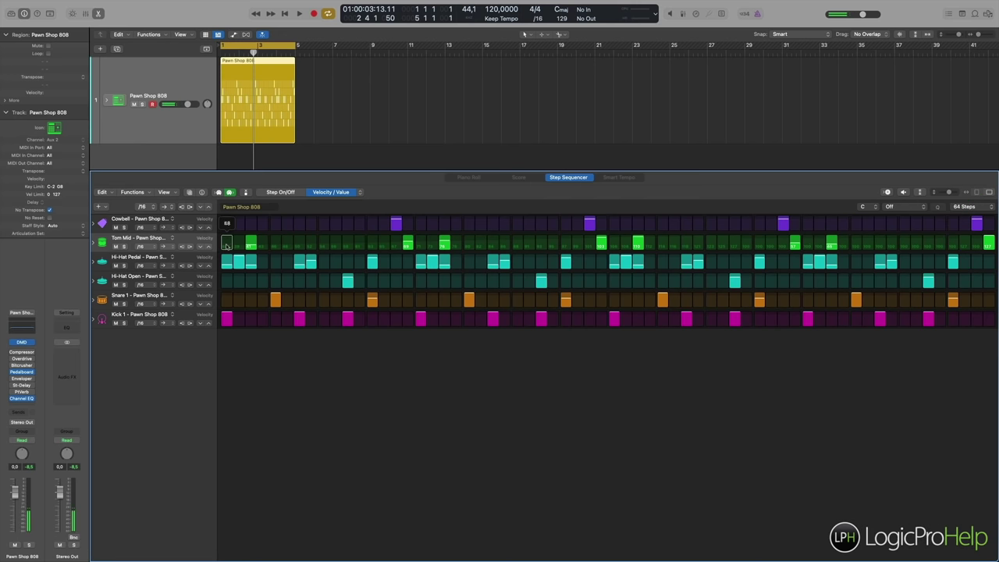
click(226, 243)
drag(987, 244, 987, 239)
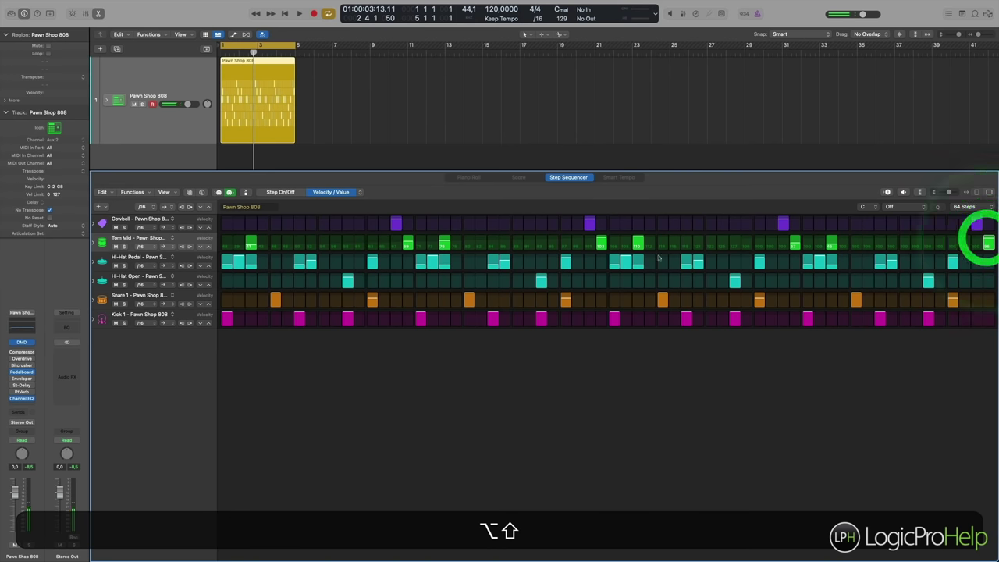
mouse_move(222, 245)
mouse_down()
mouse_move(913, 244)
mouse_move(988, 234)
mouse_up()
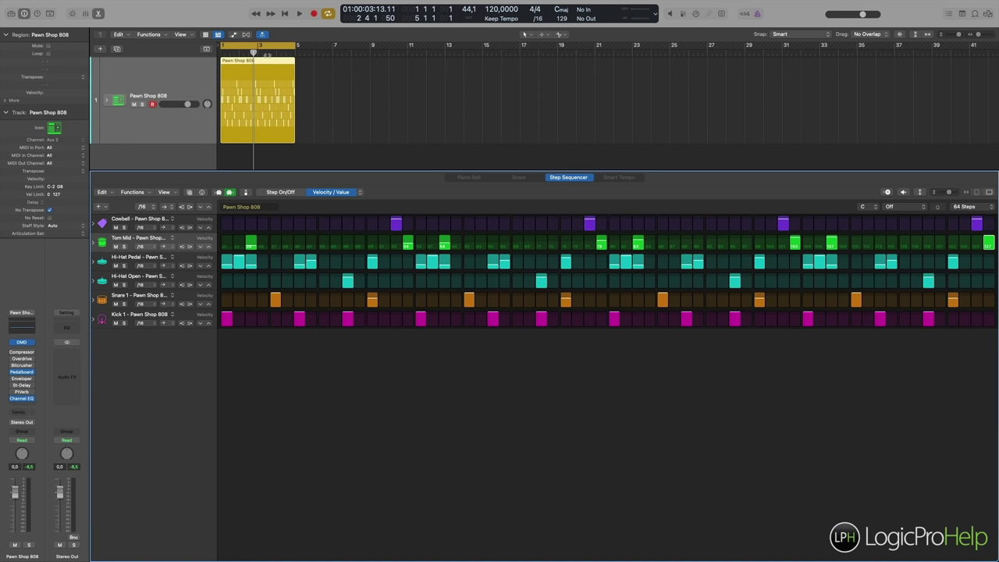
- Close the Step Sequencer and expand the Pawn Shop 808 track stack to show its kit piece tracks
click(328, 110)
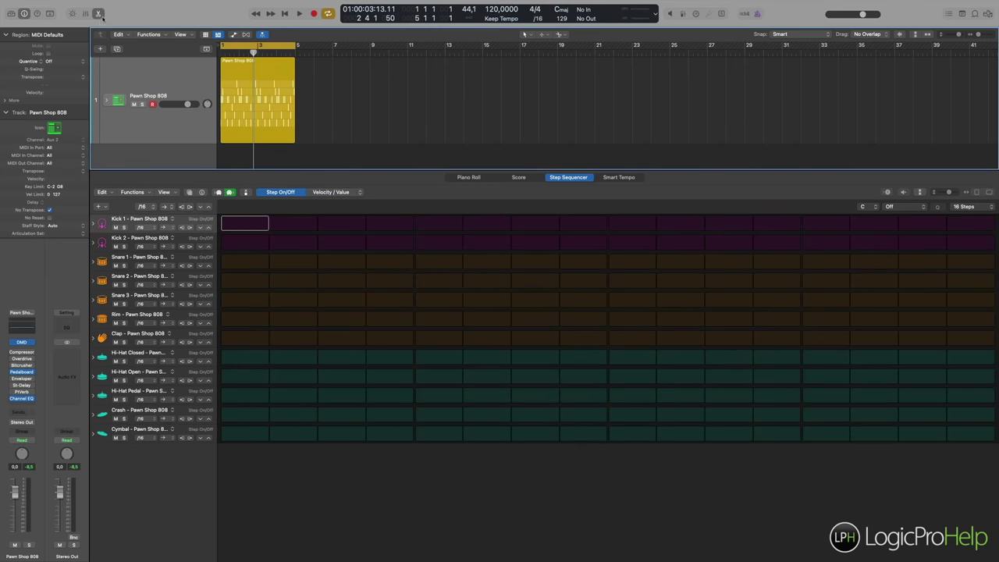
click(98, 14)
click(249, 62)
click(107, 100)
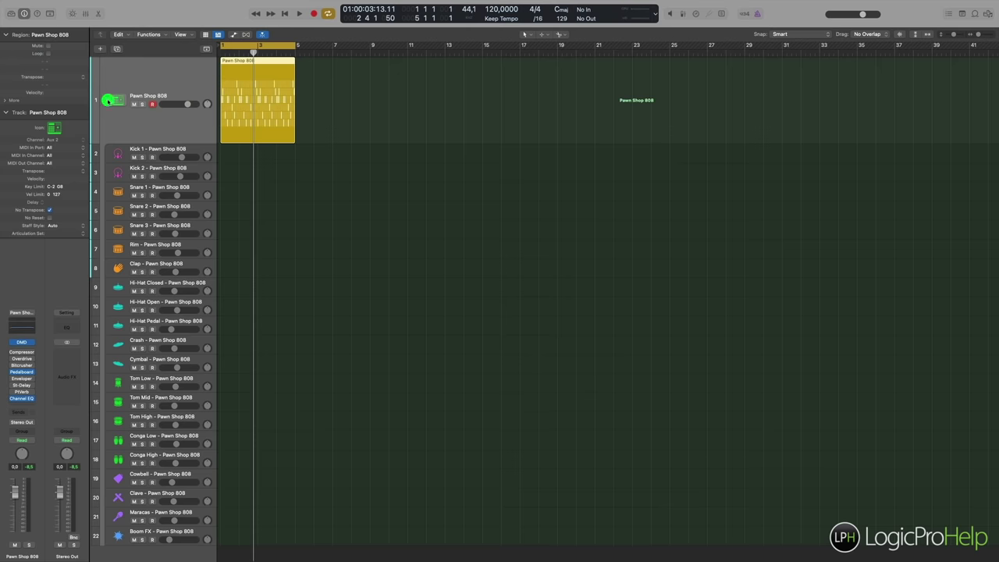
scroll(260, 195, down, 4)
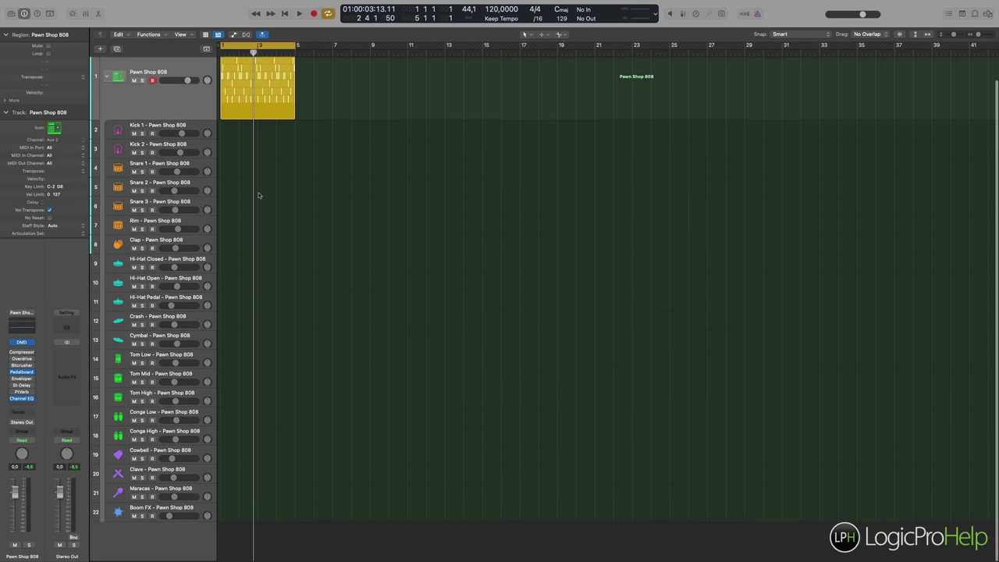
scroll(259, 194, up, 5)
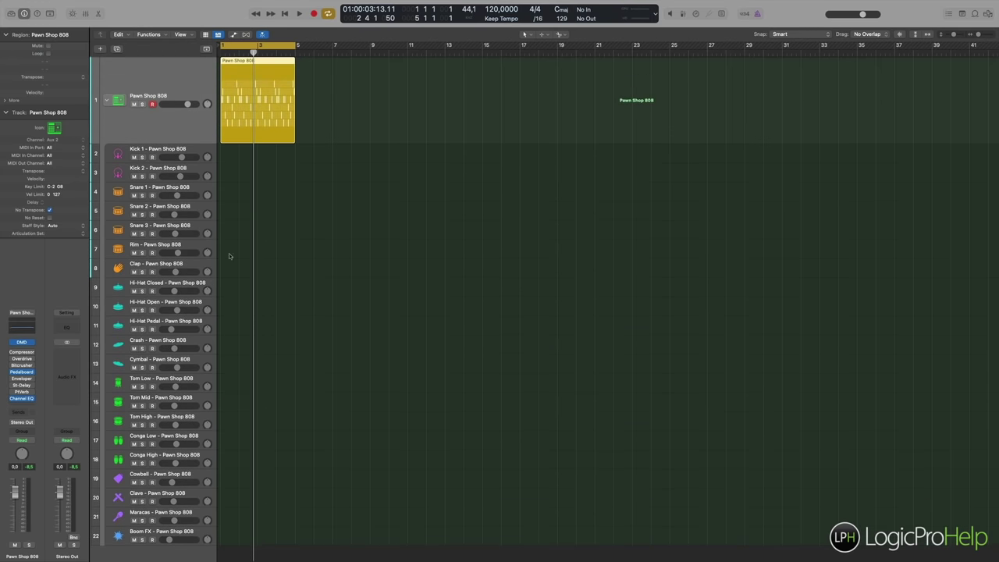
- Separate the Pawn Shop 808 pattern region by kit piece
click(324, 205)
click(248, 101)
right_click(244, 81)
mouse_move(265, 209)
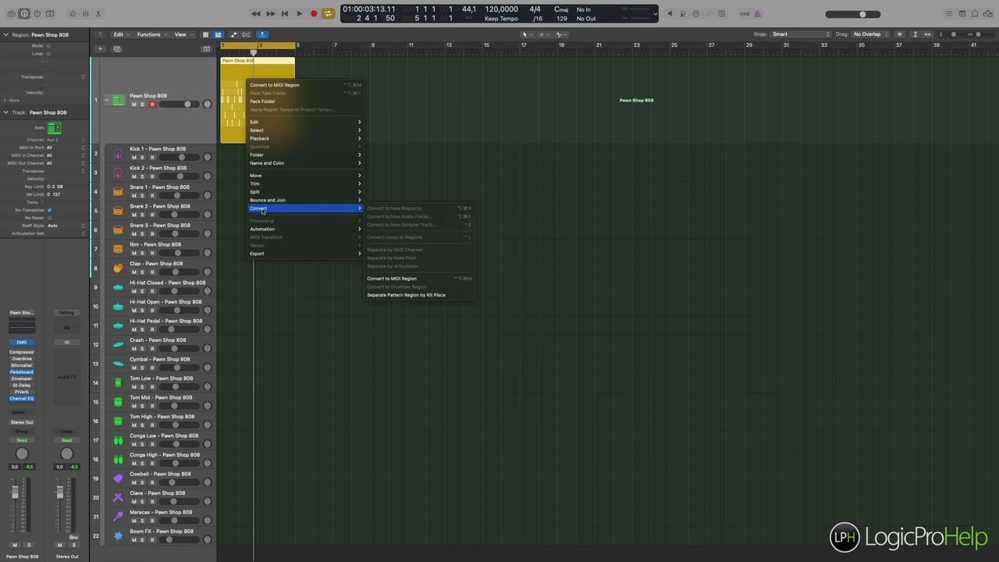
click(428, 295)
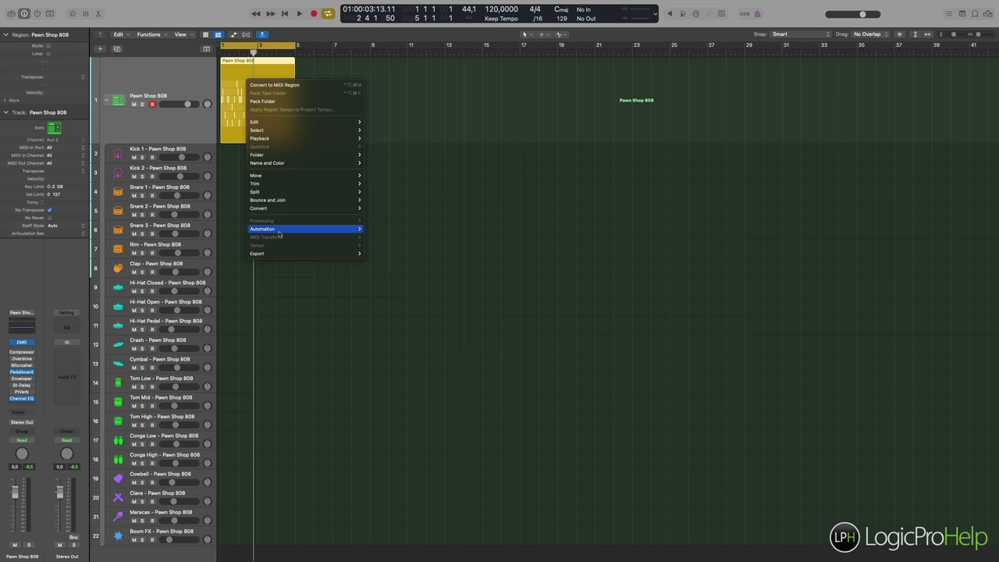
mouse_move(283, 211)
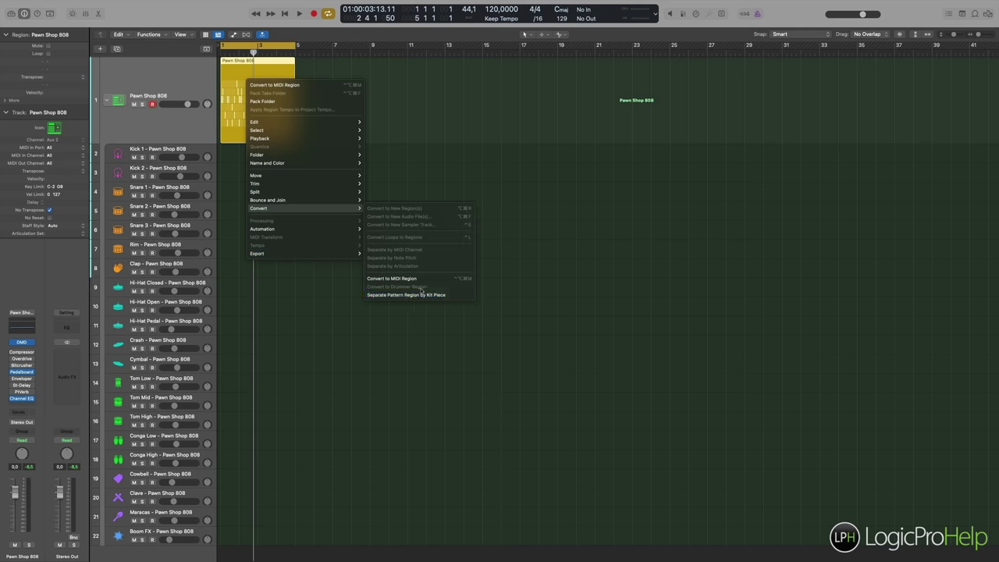
click(404, 295)
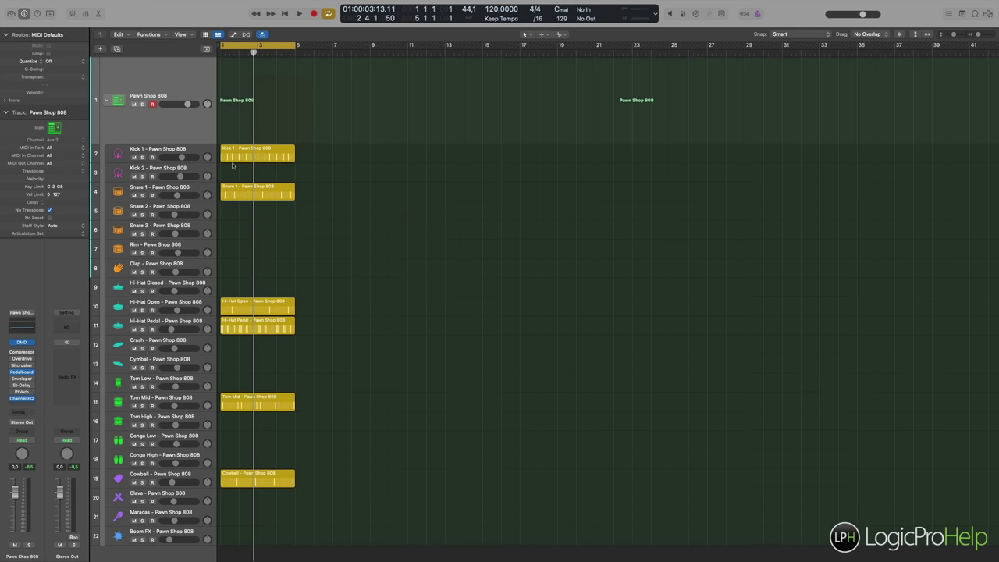
- Inspect the Kick 1 and Snare 1 tracks and view the Hi-Hat Open region in the Step Sequencer
scroll(157, 195, down, 2)
click(156, 134)
scroll(168, 218, up, 1)
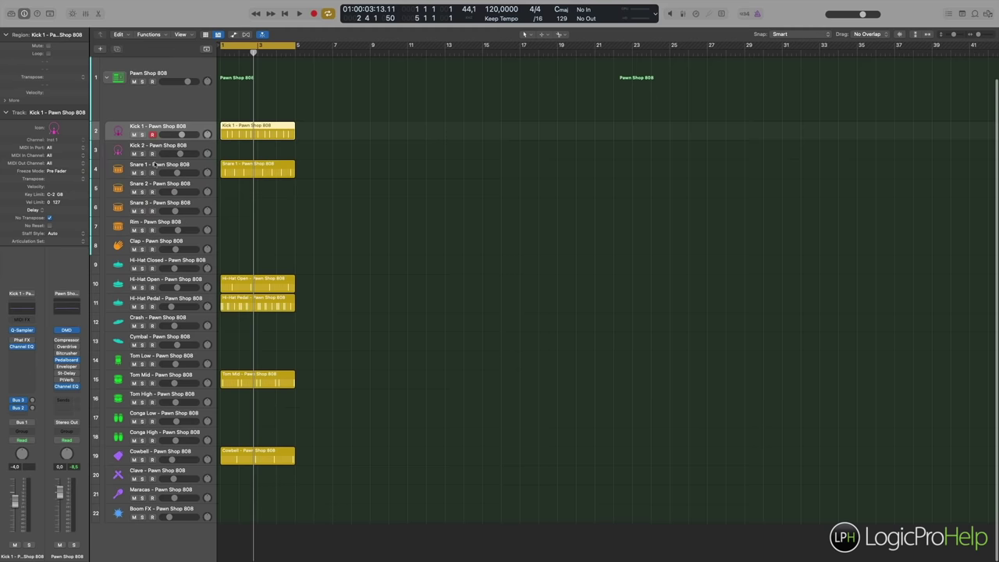
click(156, 166)
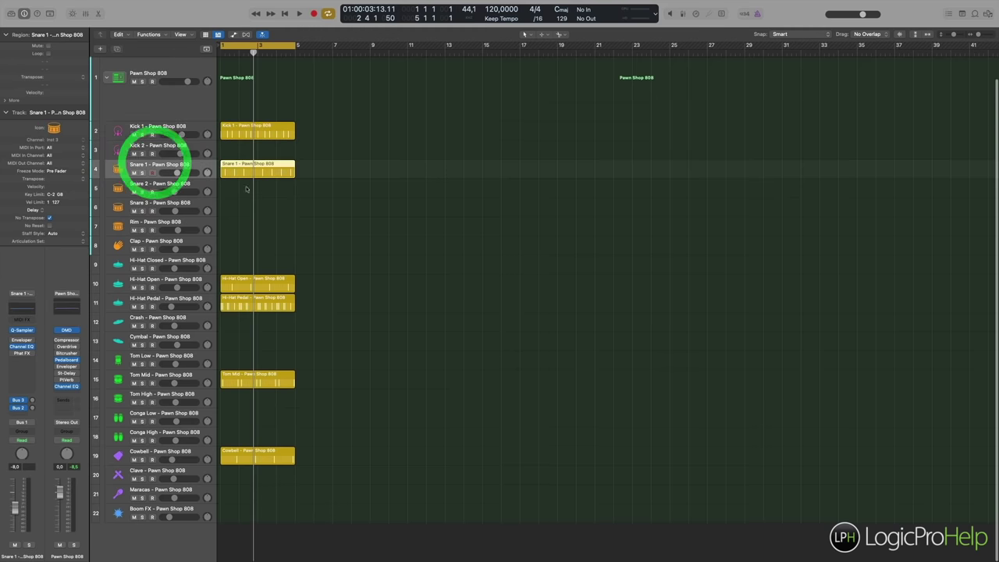
double_click(245, 284)
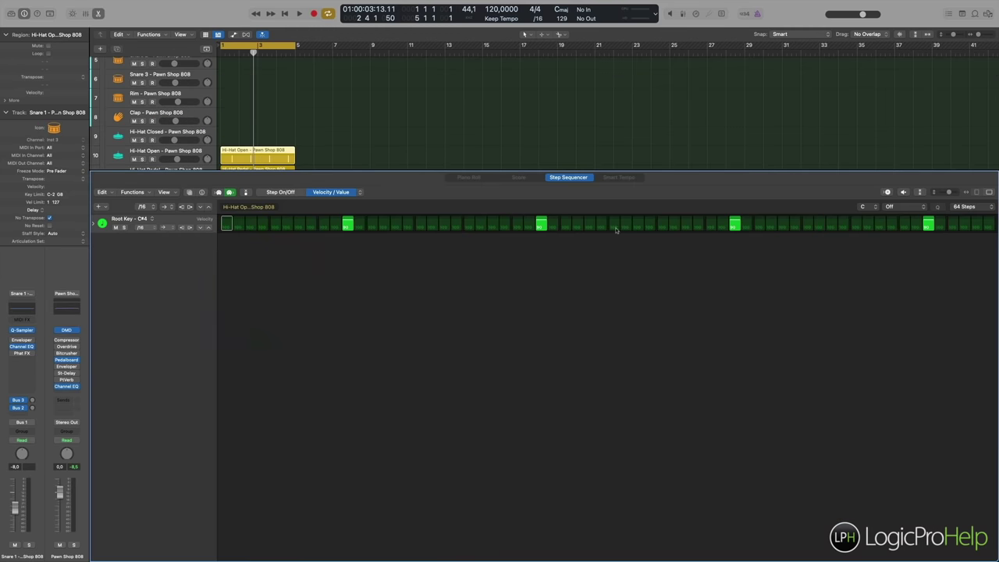
click(99, 13)
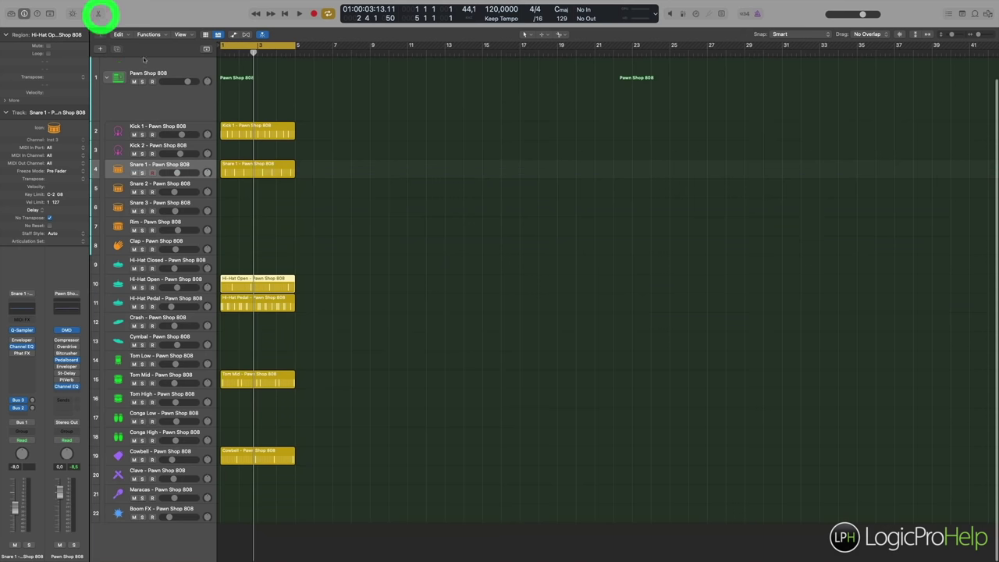
- Inspect the Hi-Hat Pedal and Tom Mid tracks and look over the separated regions
click(158, 298)
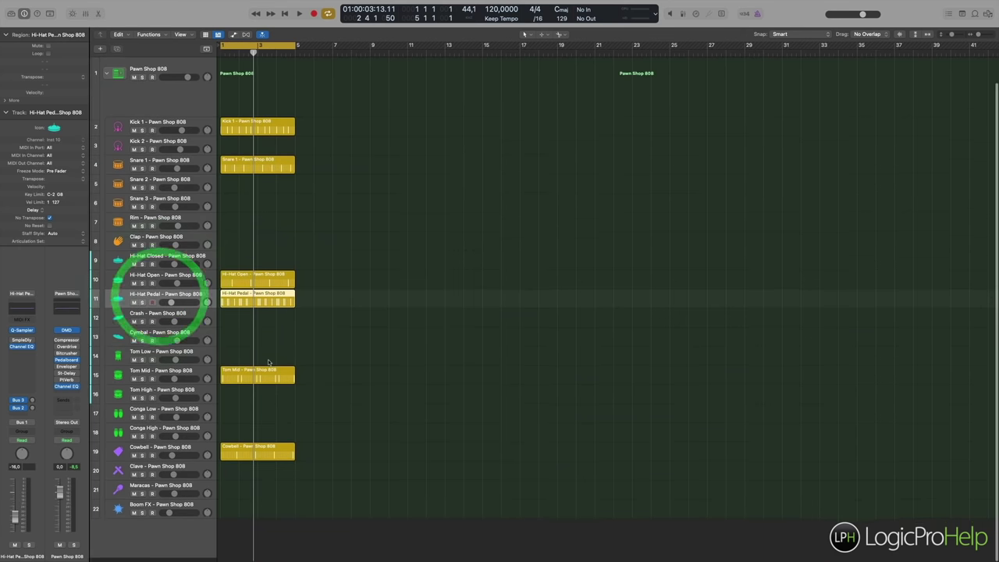
click(174, 374)
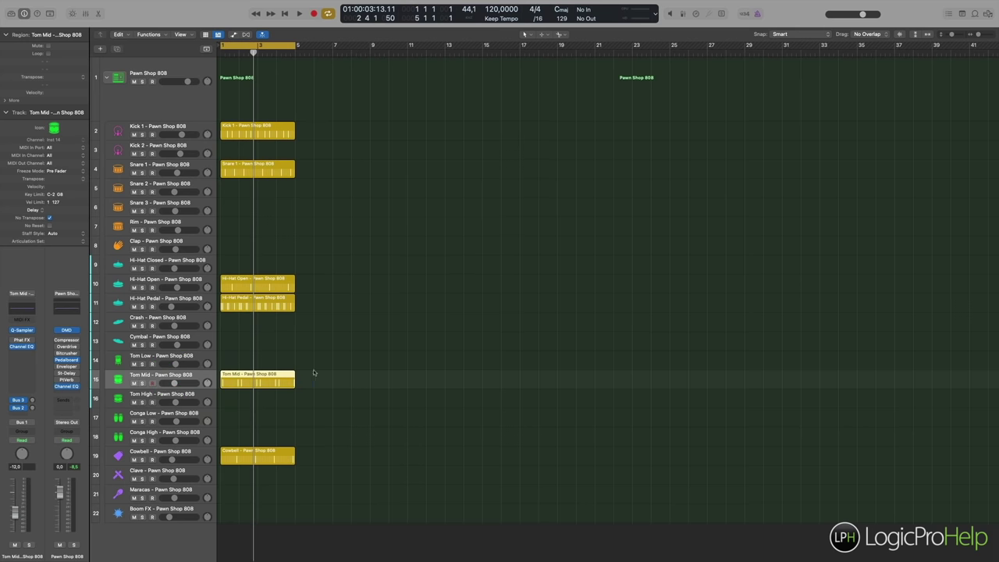
drag(312, 362, 269, 391)
scroll(323, 162, up, 2)
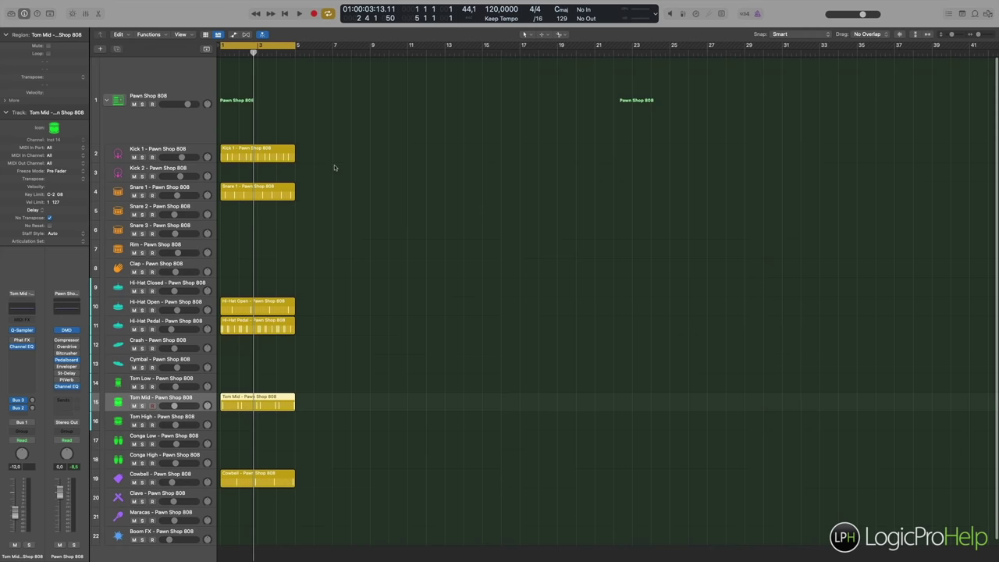
scroll(329, 152, right, 2)
scroll(328, 153, left, 2)
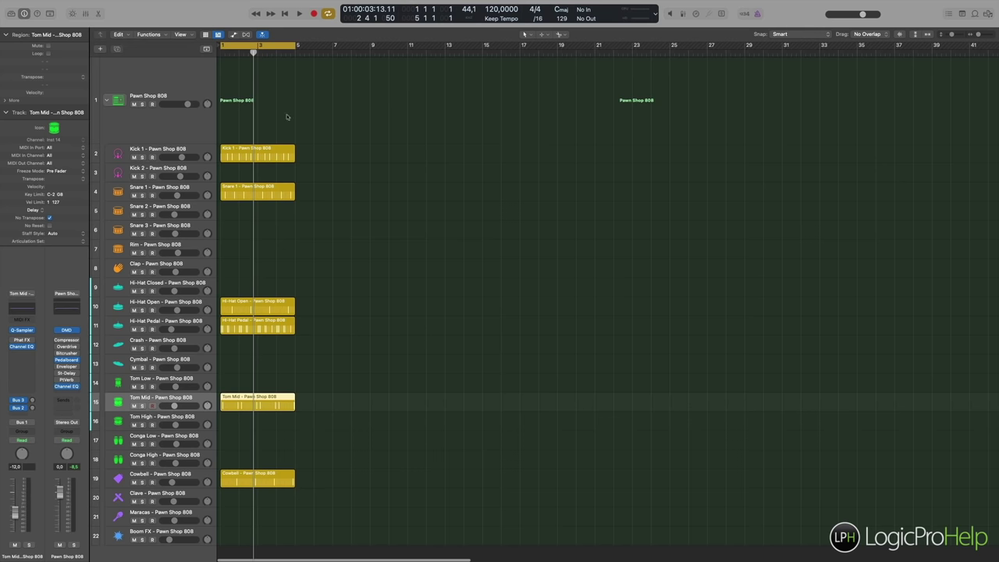
- Undo the separation of the pattern region by kit piece
key(super+z)
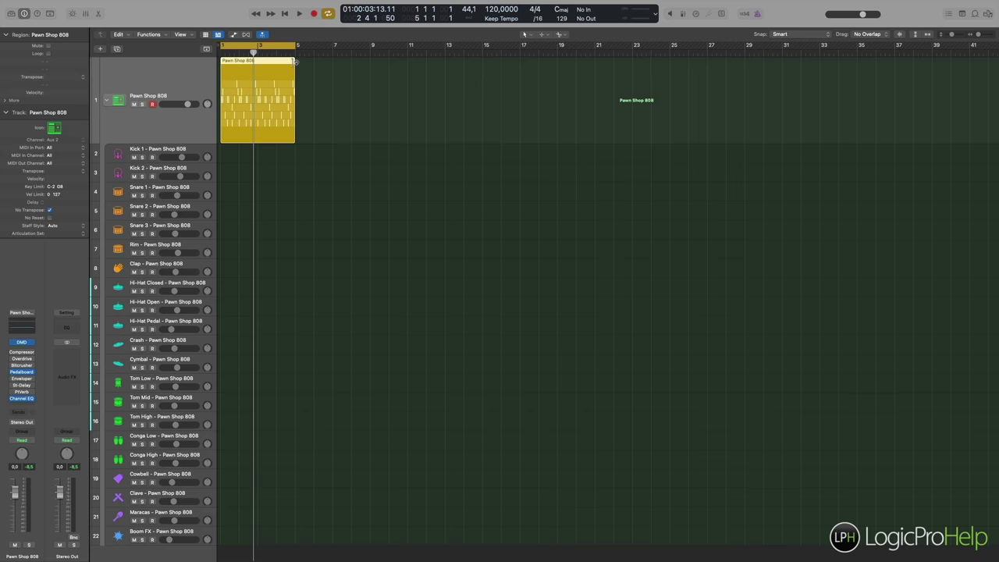
drag(295, 63, 230, 125)
scroll(260, 206, down, 1)
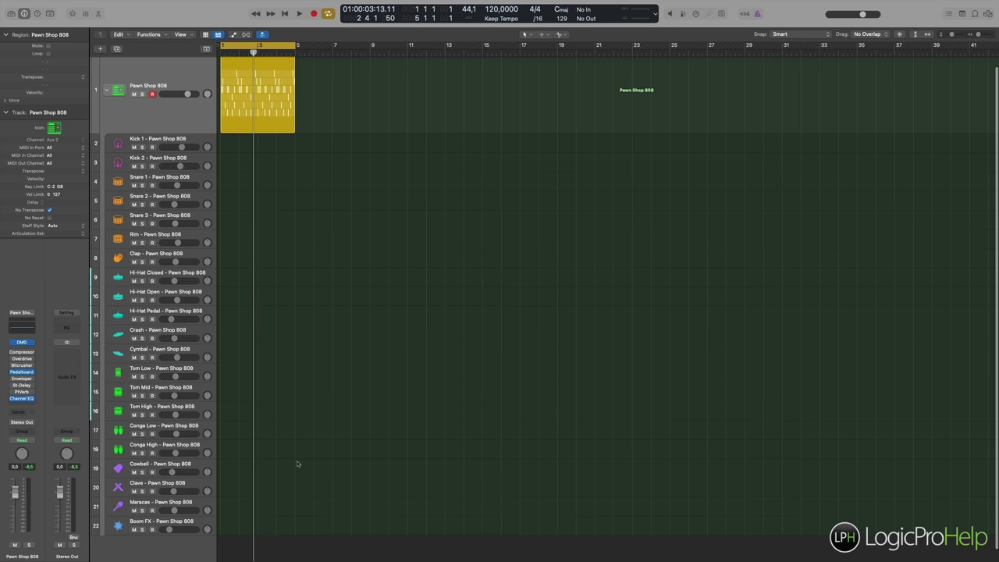
- Collapse the Pawn Shop 808 track stack and view its pattern region briefly in the Step Sequencer
click(106, 90)
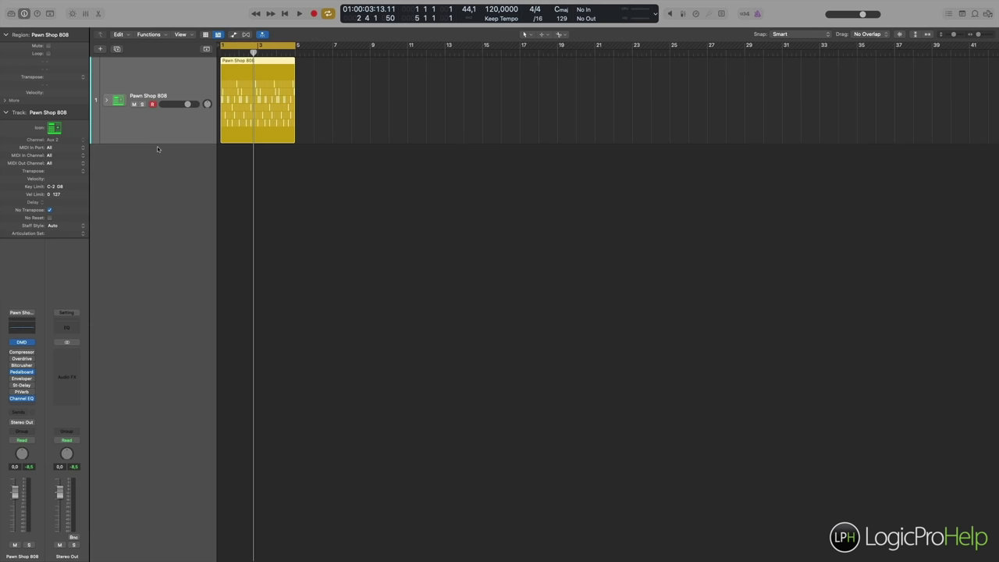
double_click(263, 103)
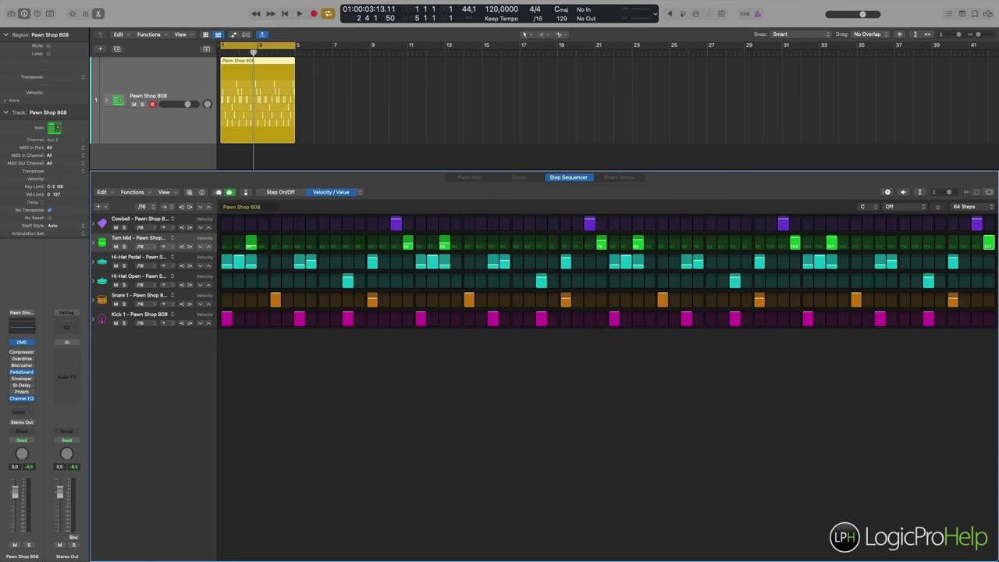
click(98, 13)
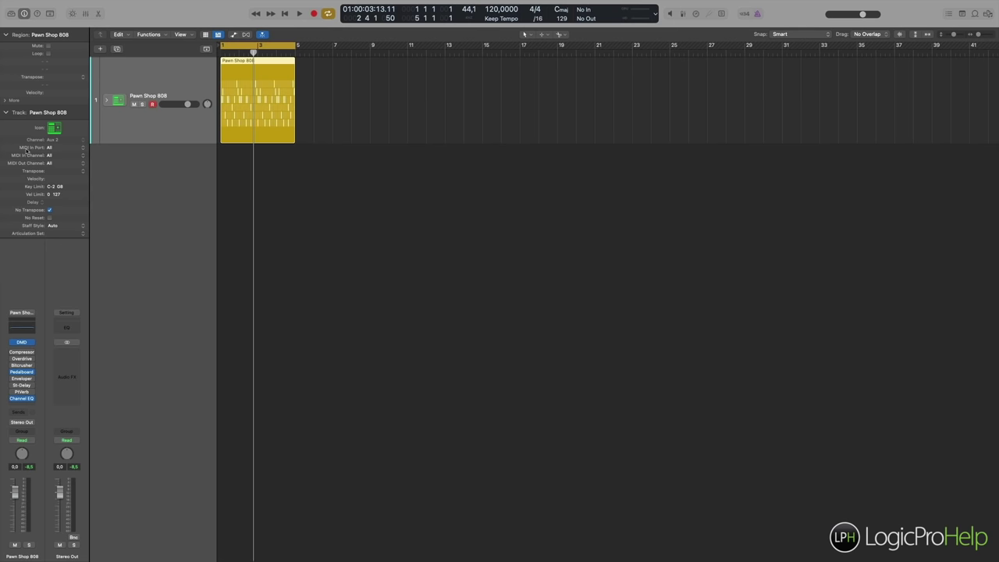
- Expand the Pawn Shop 808 track stack and review the main track's MIDI In Port choices
click(108, 133)
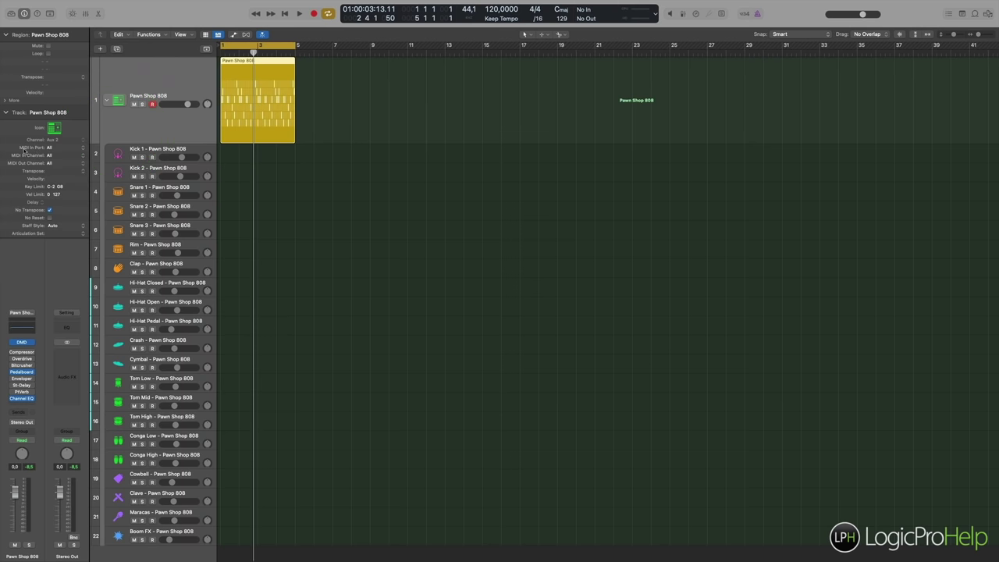
click(6, 113)
click(6, 113)
click(57, 148)
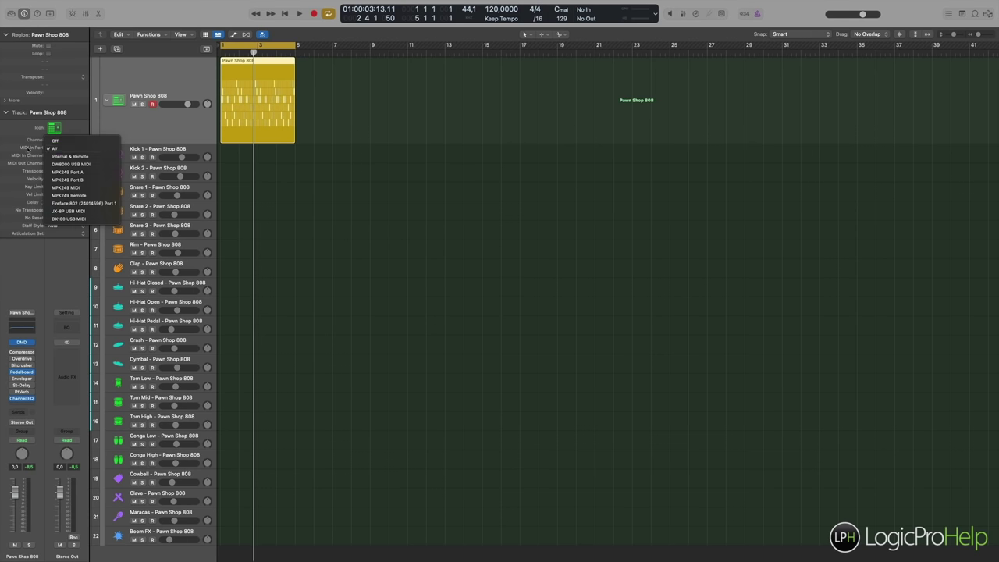
click(30, 149)
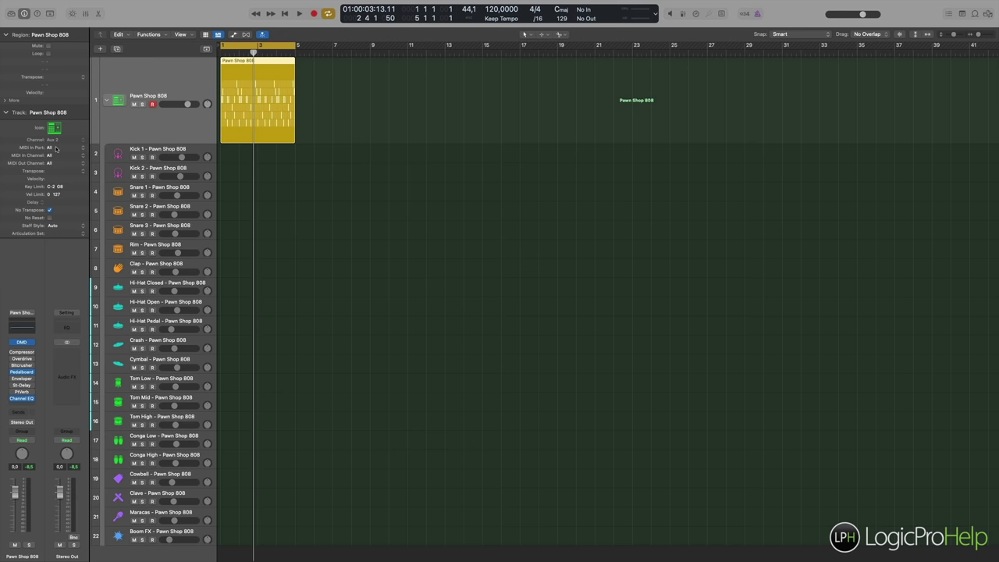
- Review the MIDI In Channel choices of the main Pawn Shop 808 track, keeping the current setting
click(58, 155)
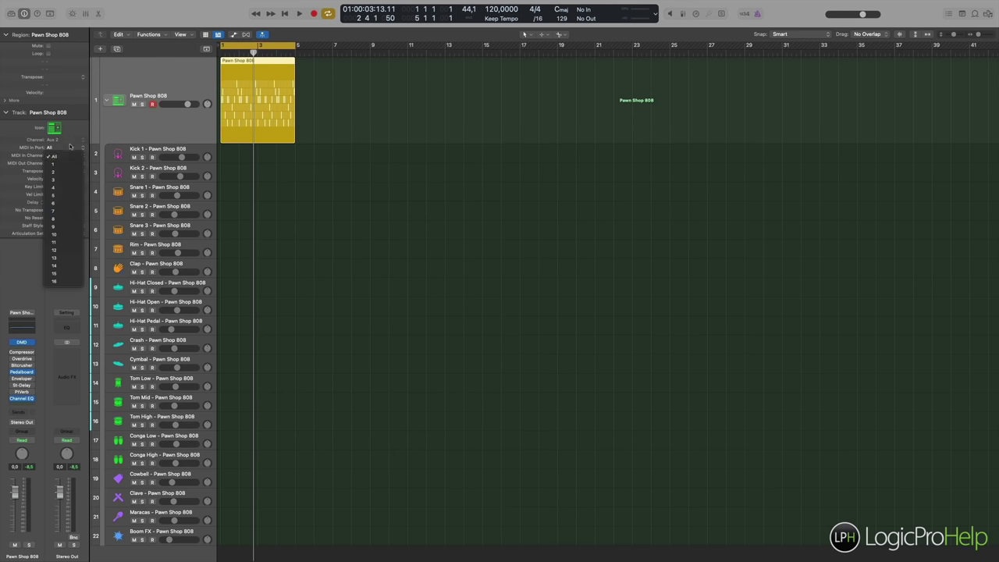
click(69, 146)
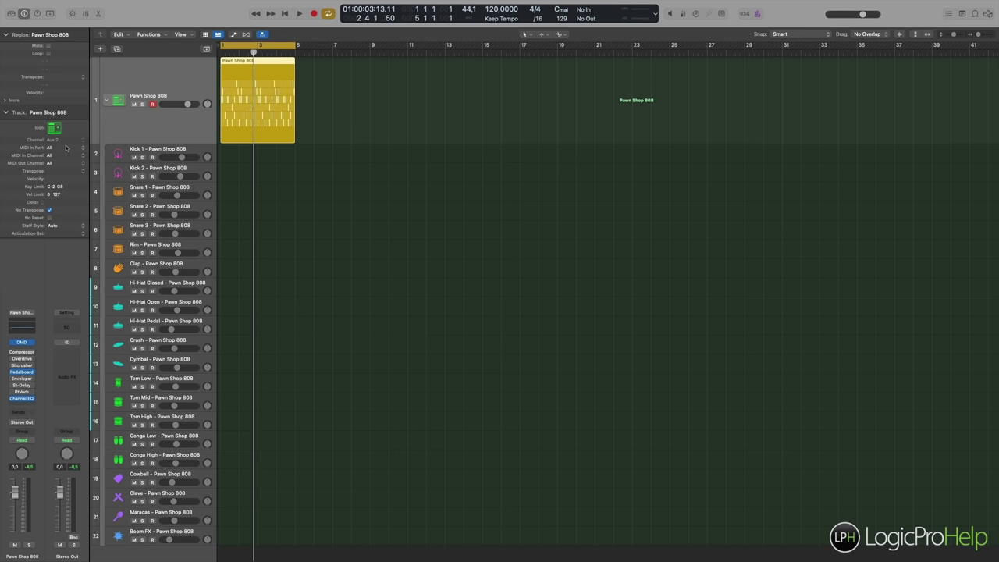
- Open the MIDI Environment window, enlarge it to inspect the Mixer layer, and close it
mouse_move(198, 6)
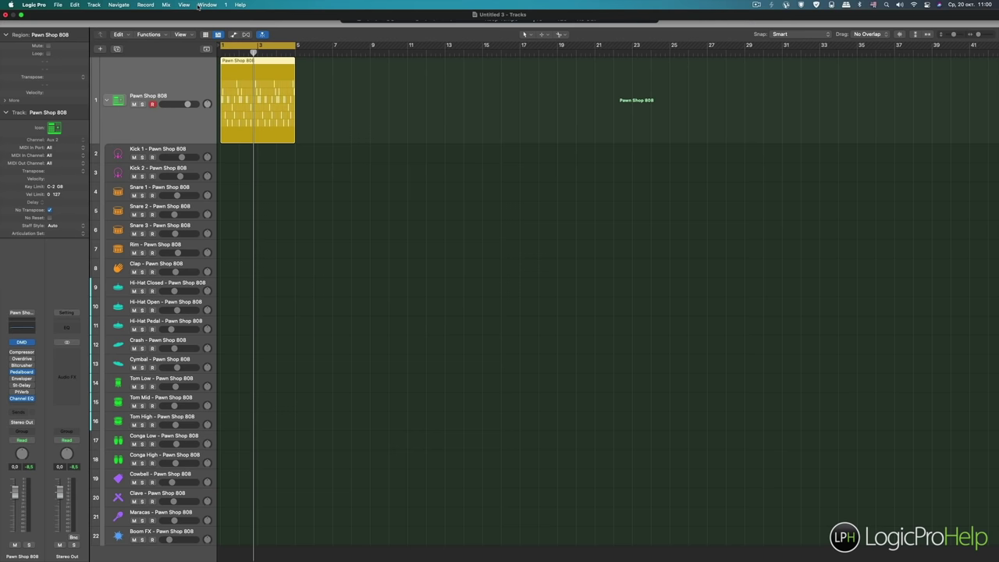
click(166, 6)
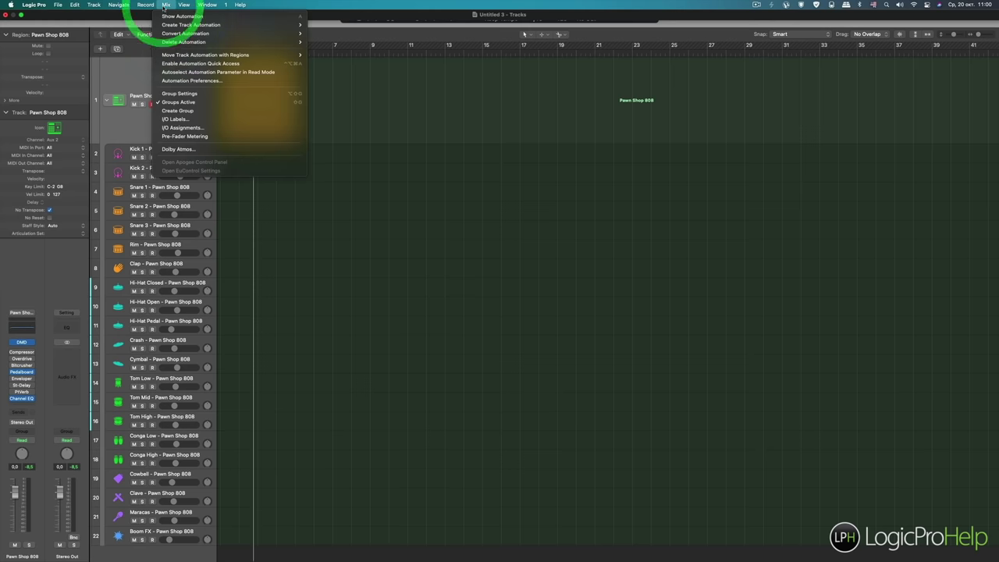
mouse_move(207, 5)
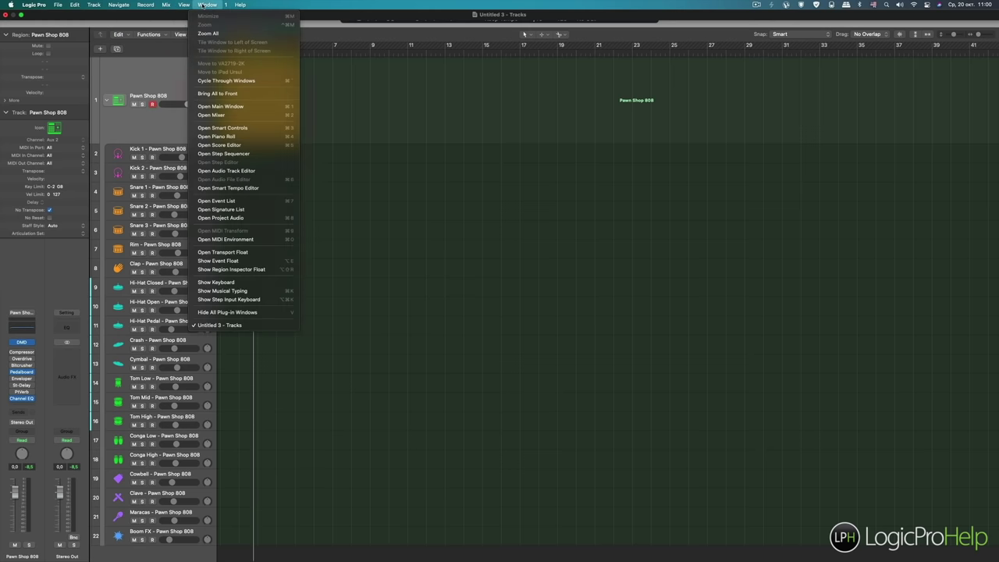
click(229, 242)
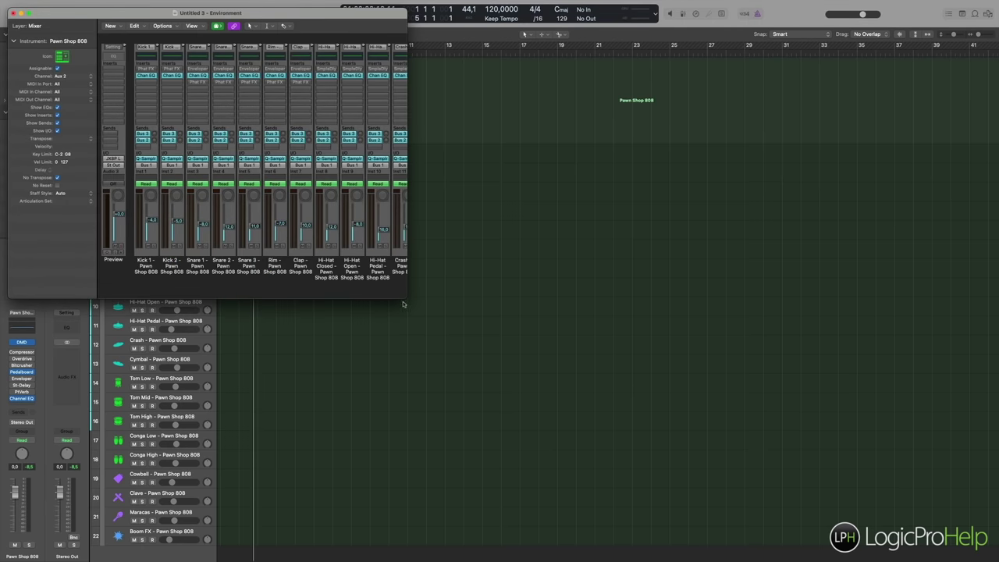
drag(407, 298, 528, 351)
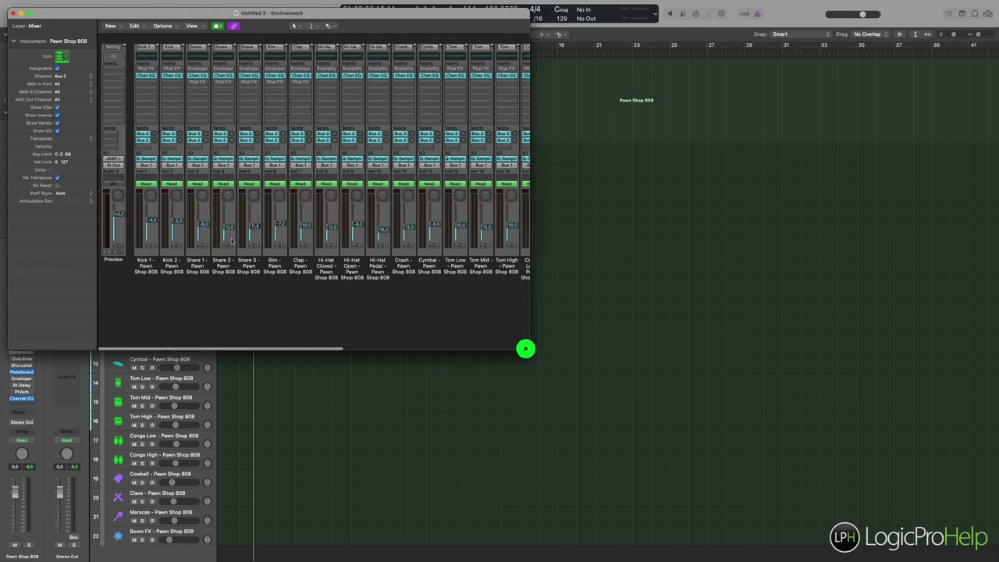
click(11, 13)
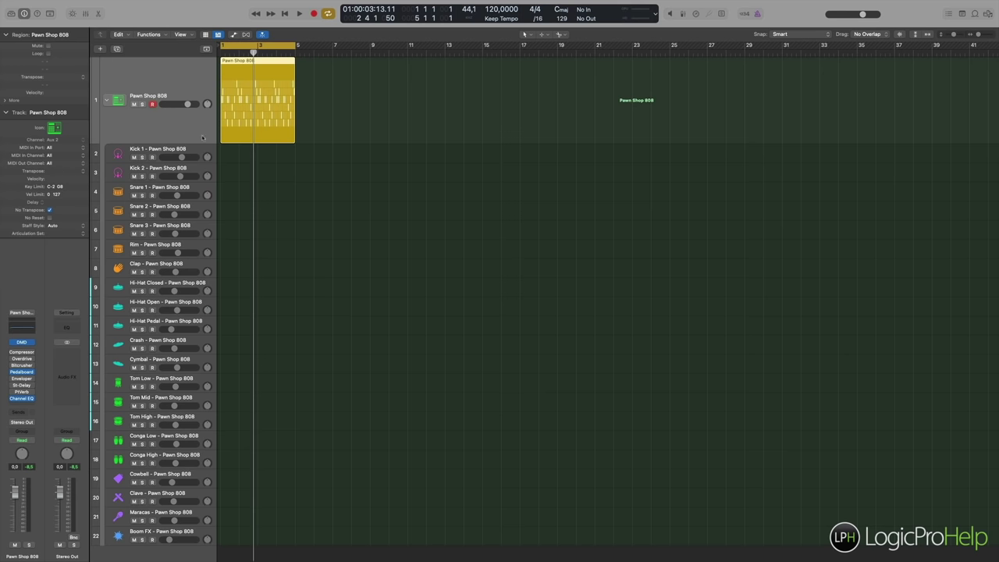
- Compare the available MIDI In Port devices and MIDI In Channel options for the main Pawn Shop 808 track
click(153, 69)
click(57, 148)
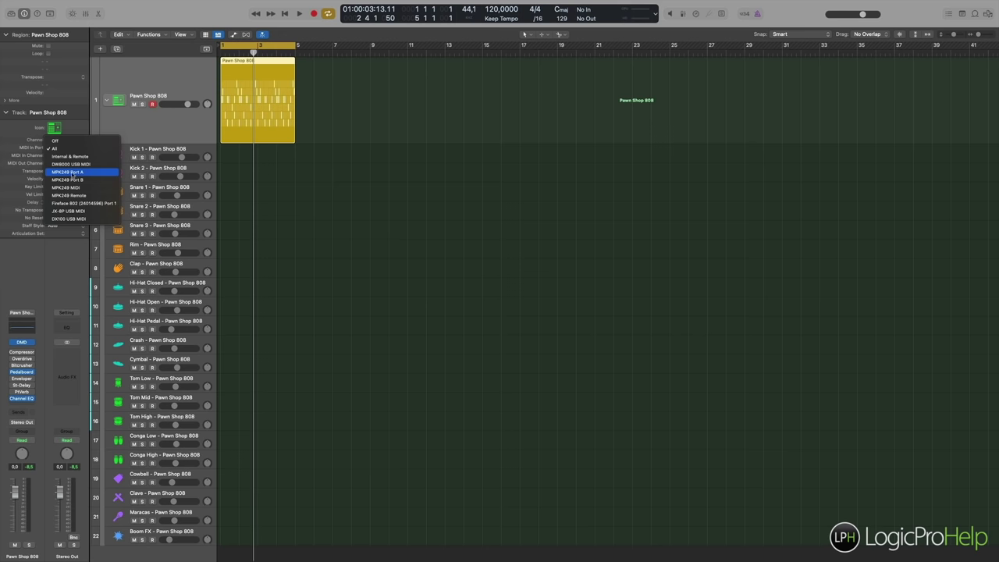
click(8, 146)
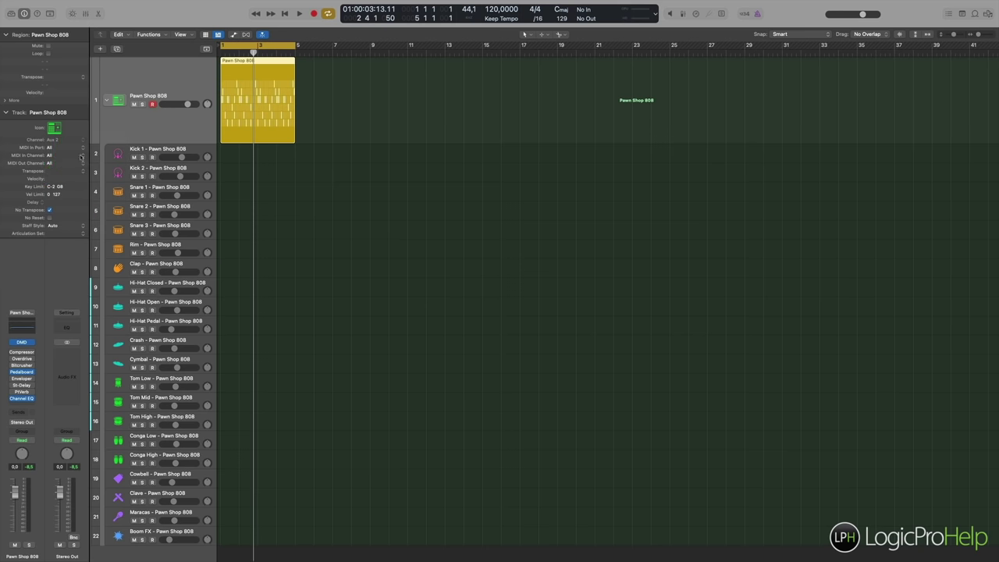
click(69, 146)
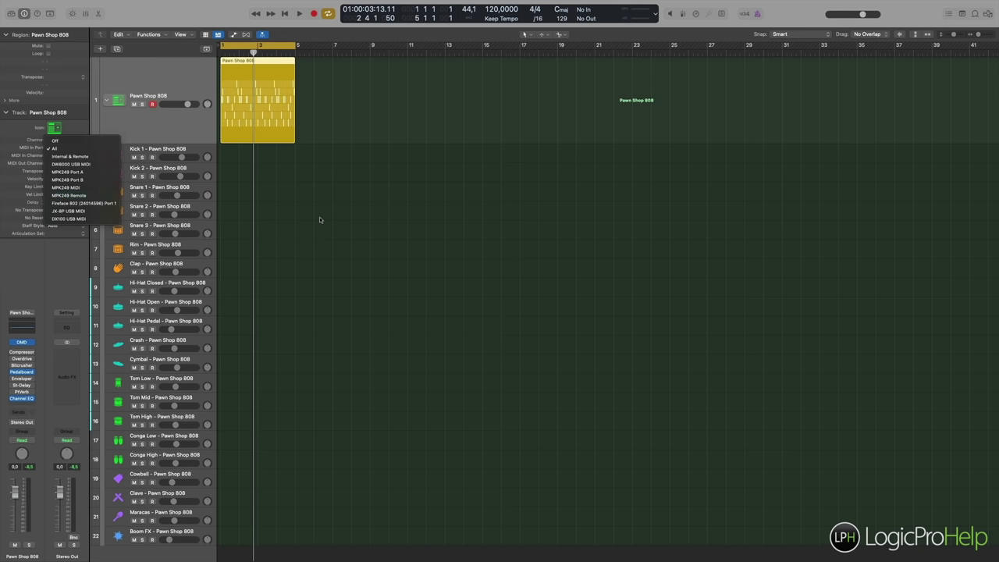
click(257, 218)
click(54, 155)
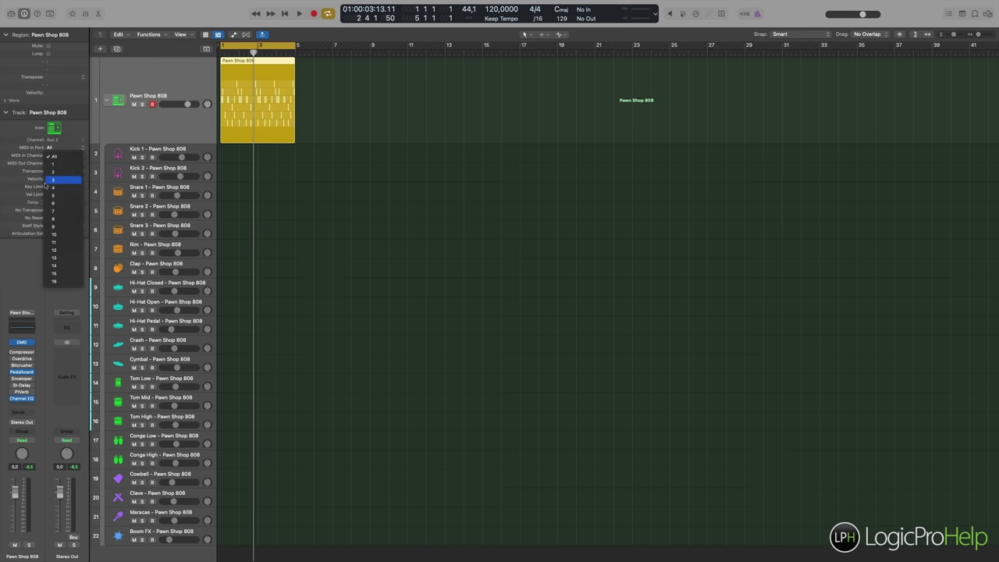
click(33, 145)
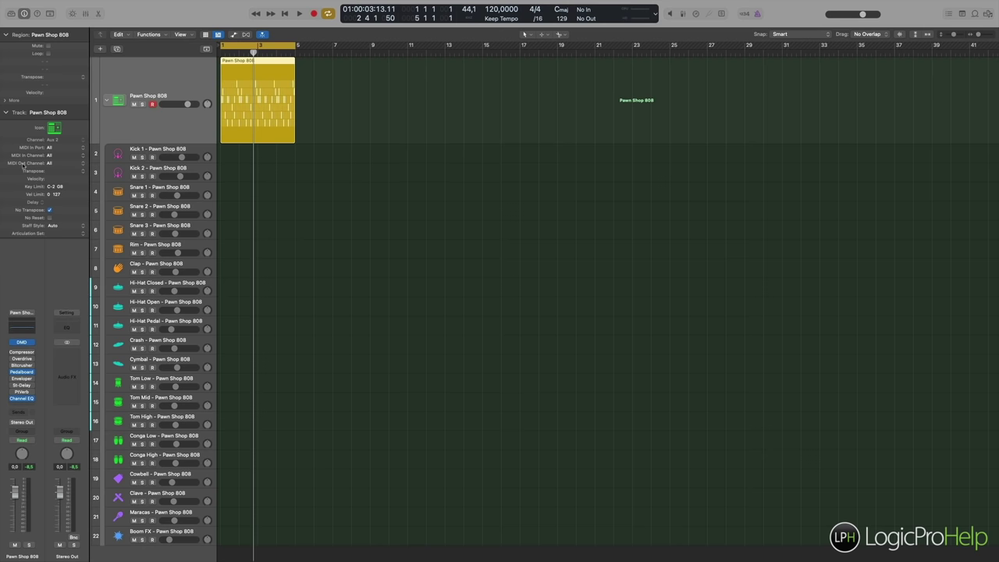
- Collapse the Pawn Shop 808 track stack to show only the main track
scroll(142, 130, down, 1)
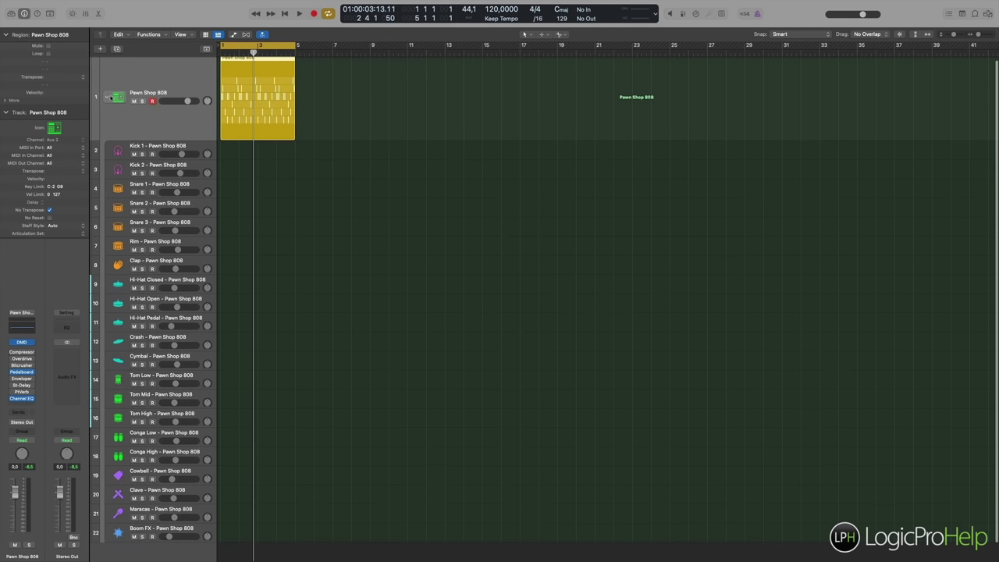
click(109, 97)
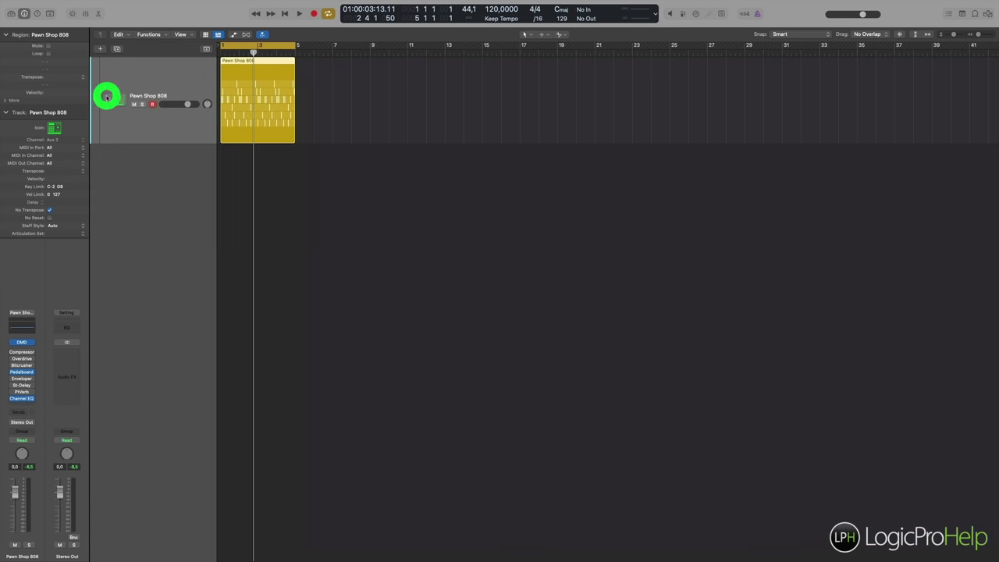
click(258, 194)
click(161, 129)
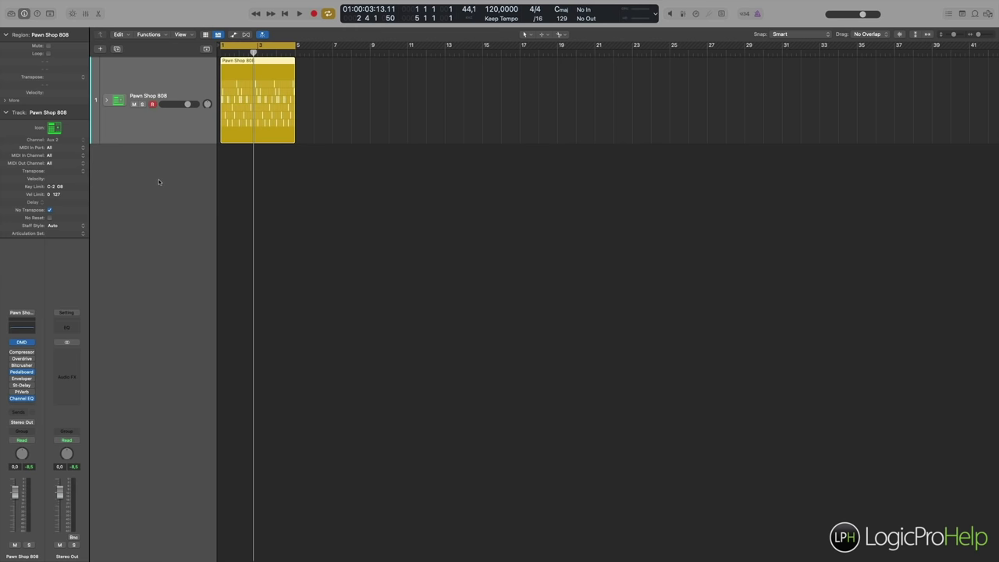
- Review the General MIDI preferences, including the MIDI 2.0 option, and close the Preferences window
click(136, 6)
mouse_move(98, 3)
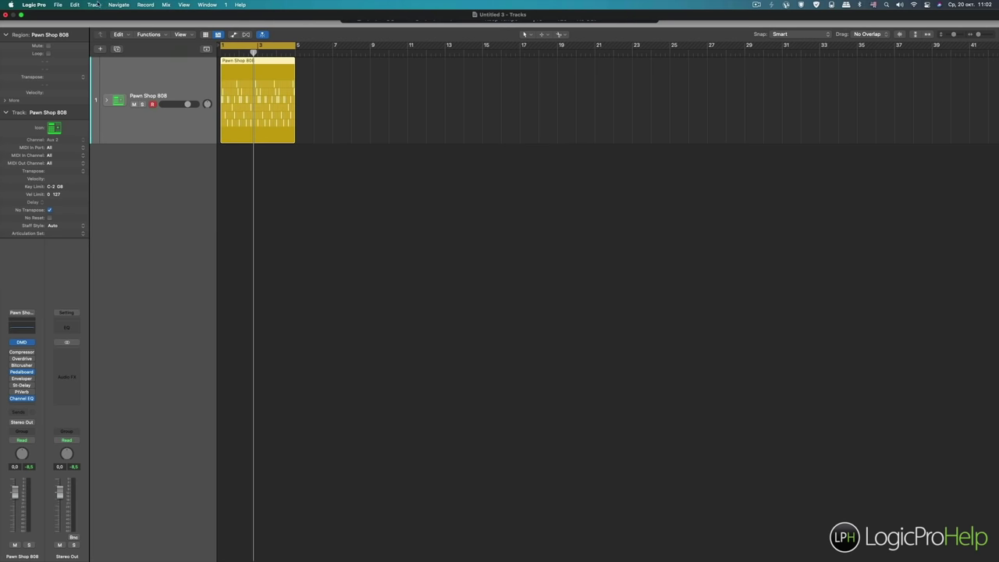
click(47, 6)
mouse_move(49, 32)
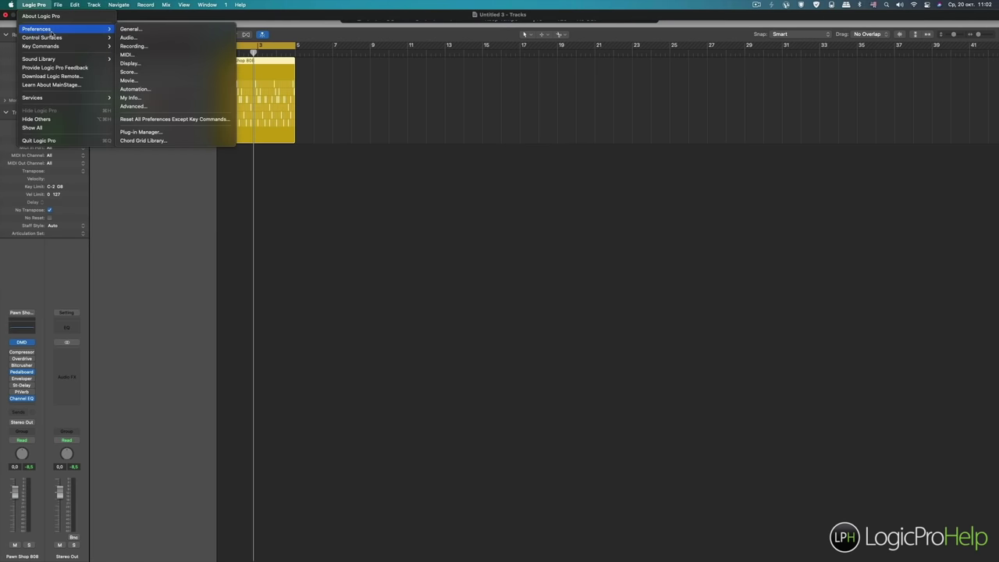
click(140, 56)
drag(466, 254, 325, 203)
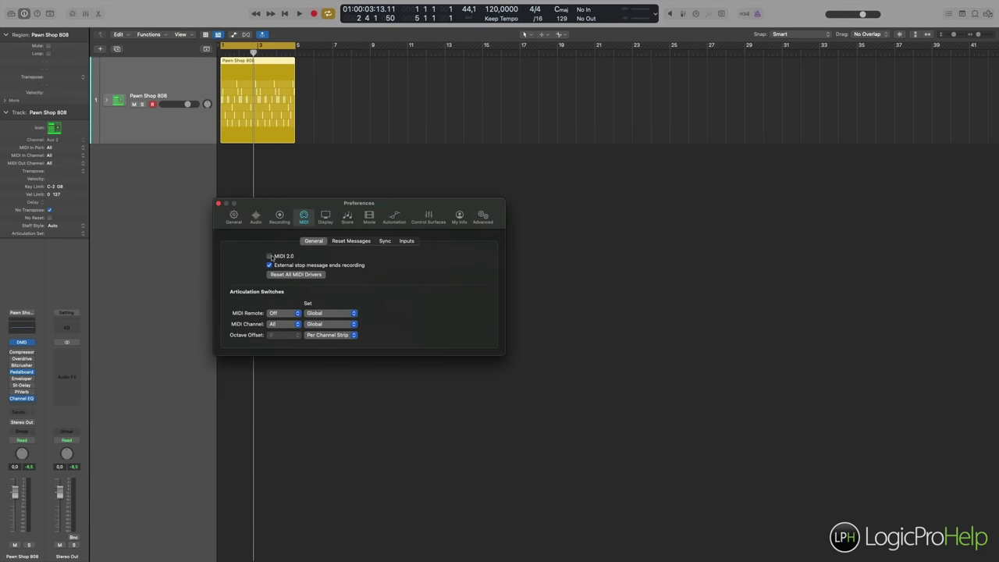
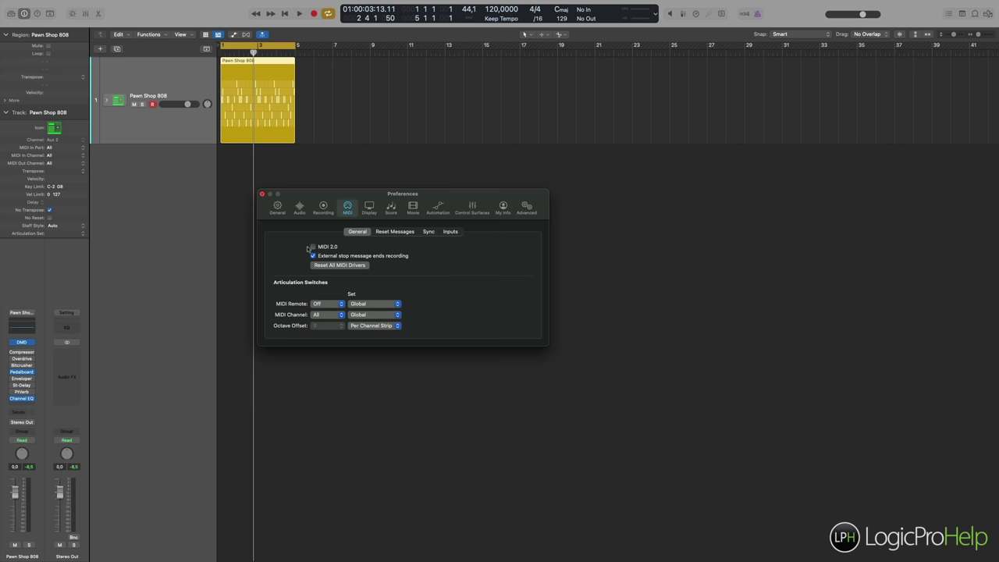
click(287, 249)
click(262, 195)
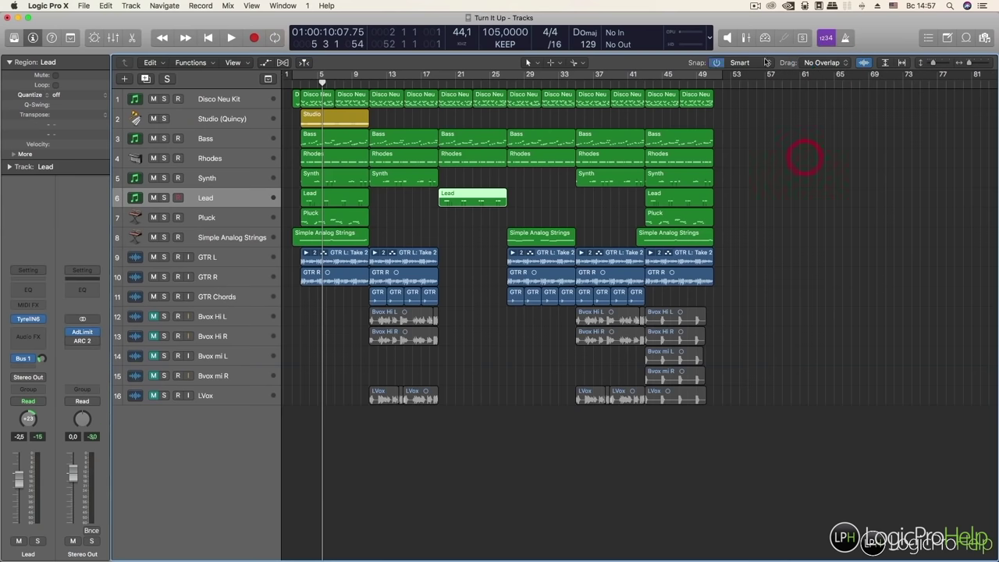
drag(969, 63, 944, 66)
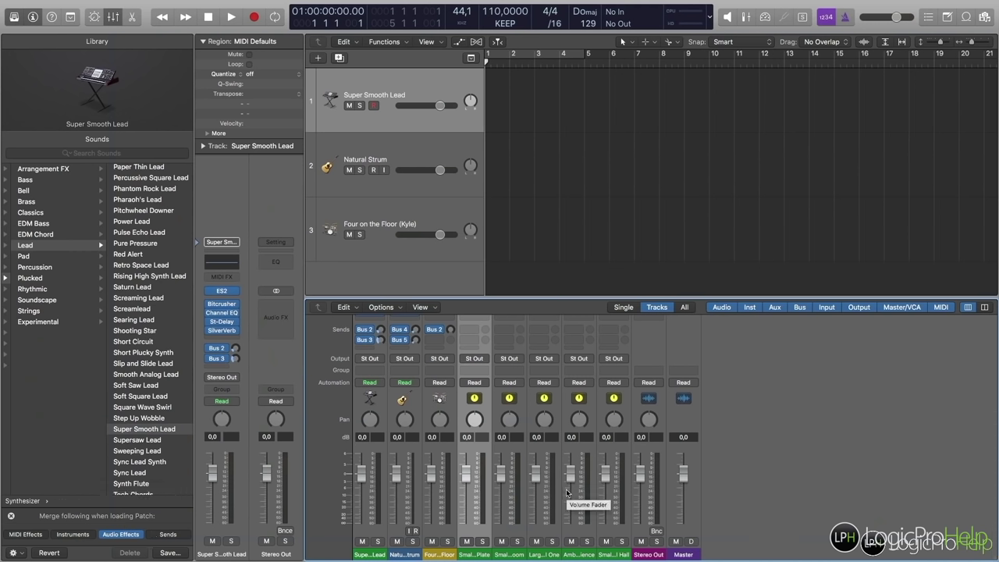
click(539, 216)
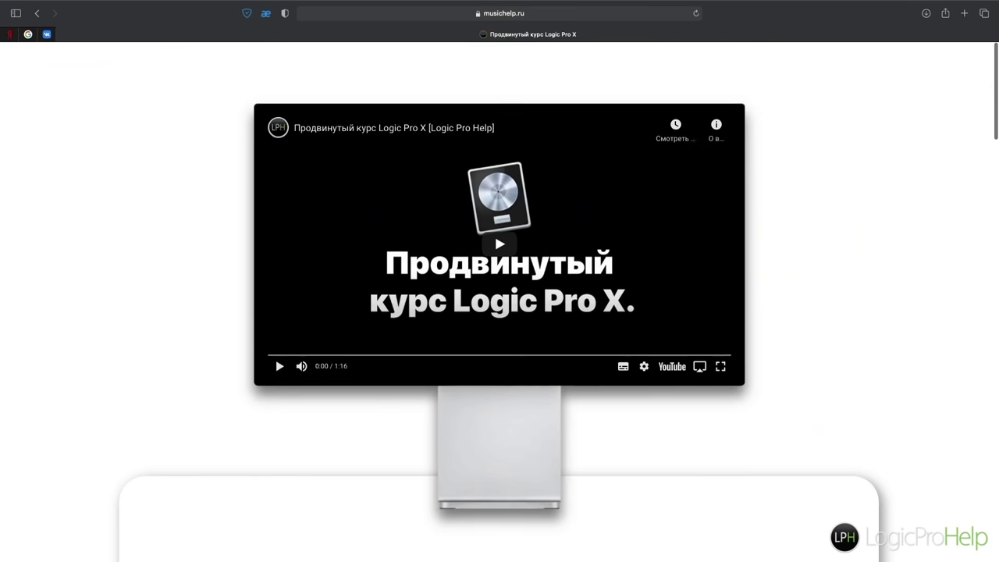
- Look through the advanced Logic Pro X course page on musichelp.ru and open the Part 6 page
scroll(911, 148, down, 5)
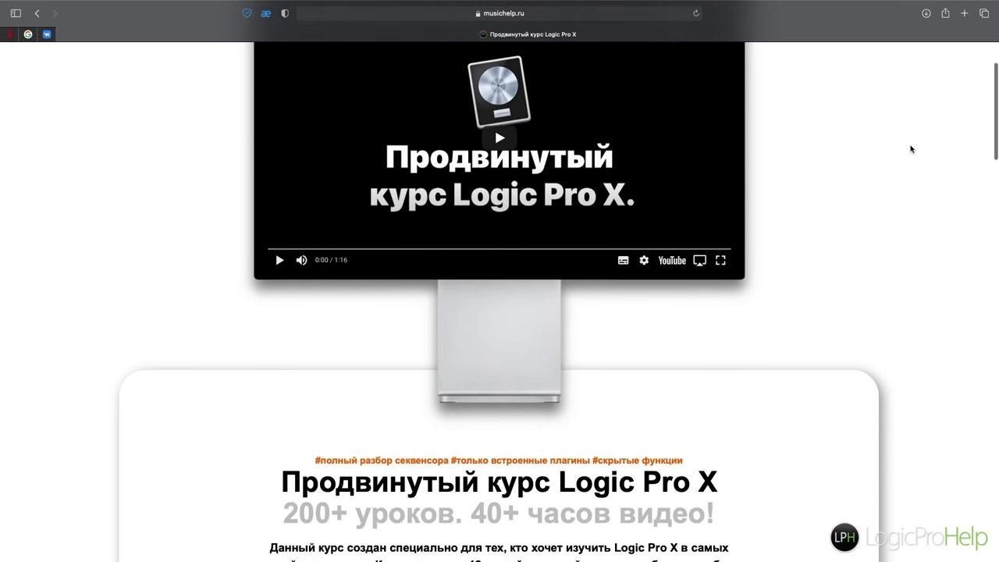
scroll(911, 148, down, 6)
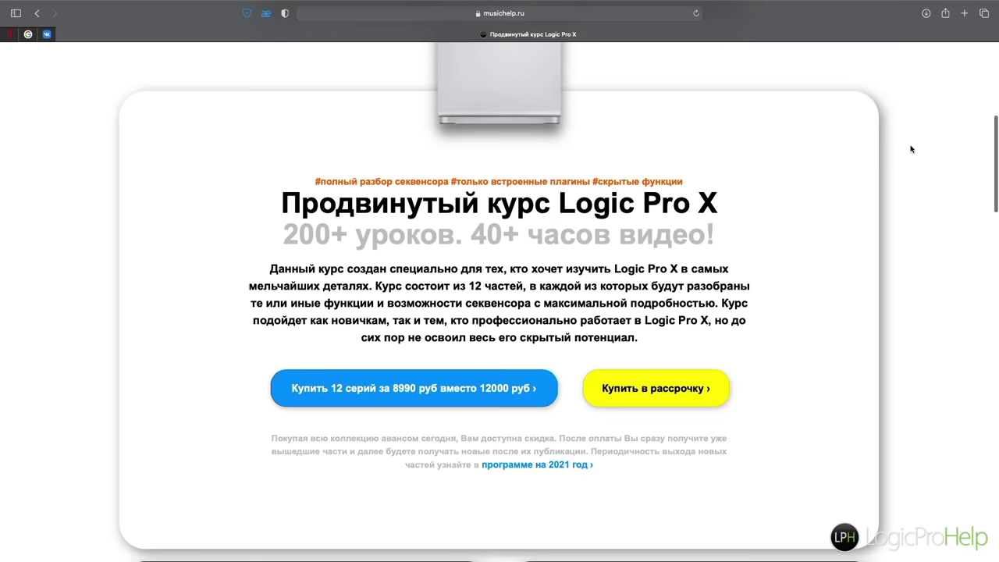
scroll(911, 148, down, 9)
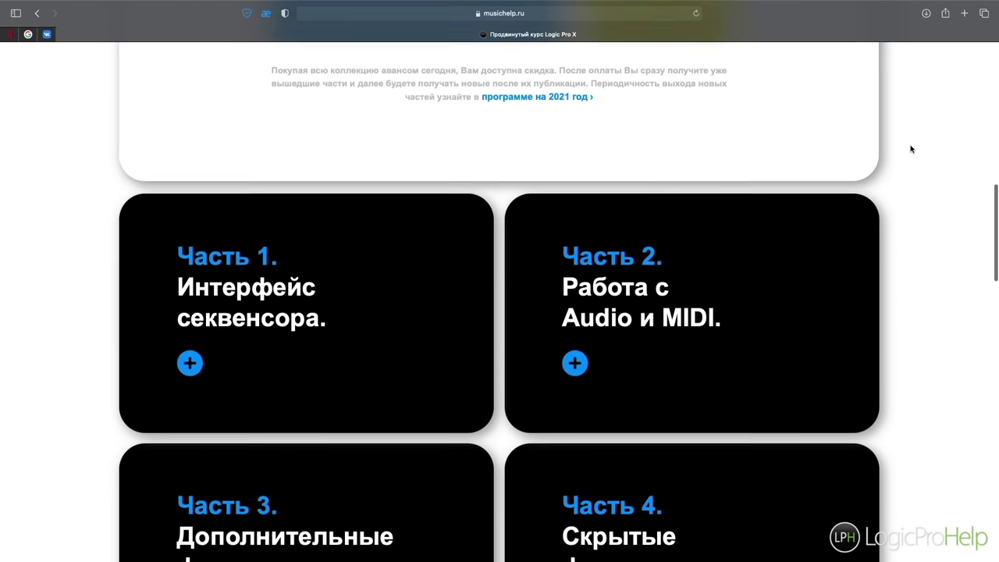
scroll(911, 148, down, 8)
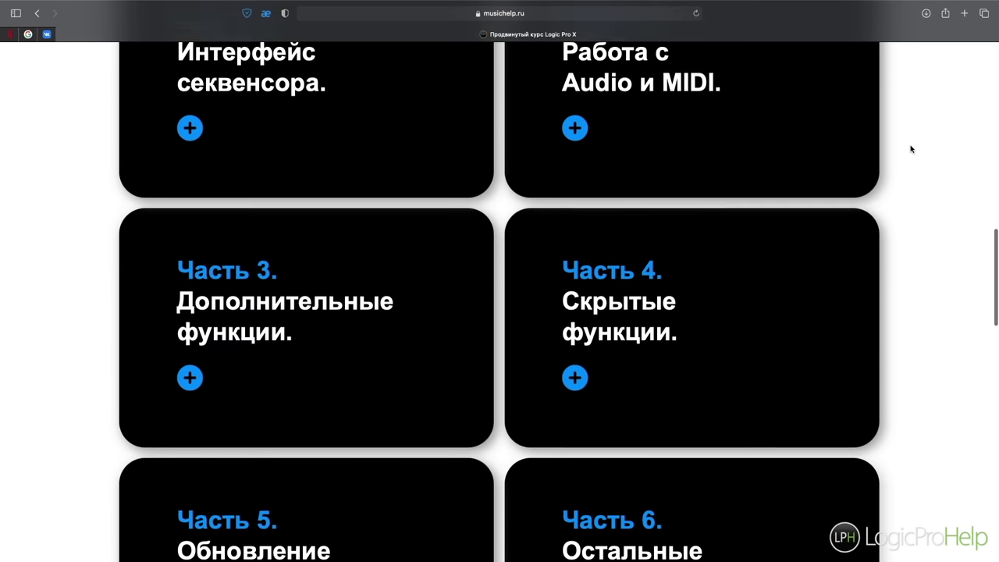
click(570, 540)
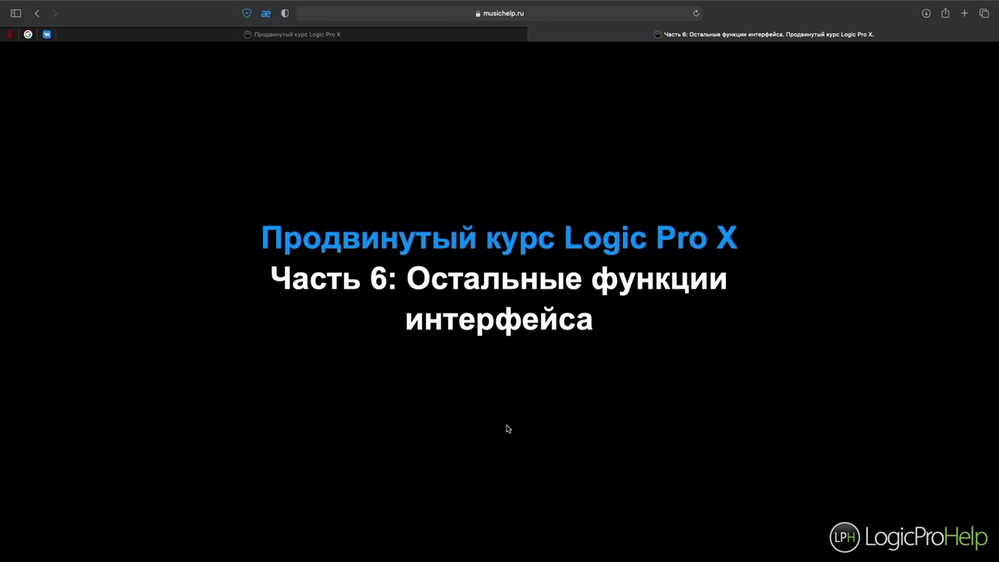
- Examine the Part 6 course description and its lesson list through Lesson 12
scroll(507, 428, down, 10)
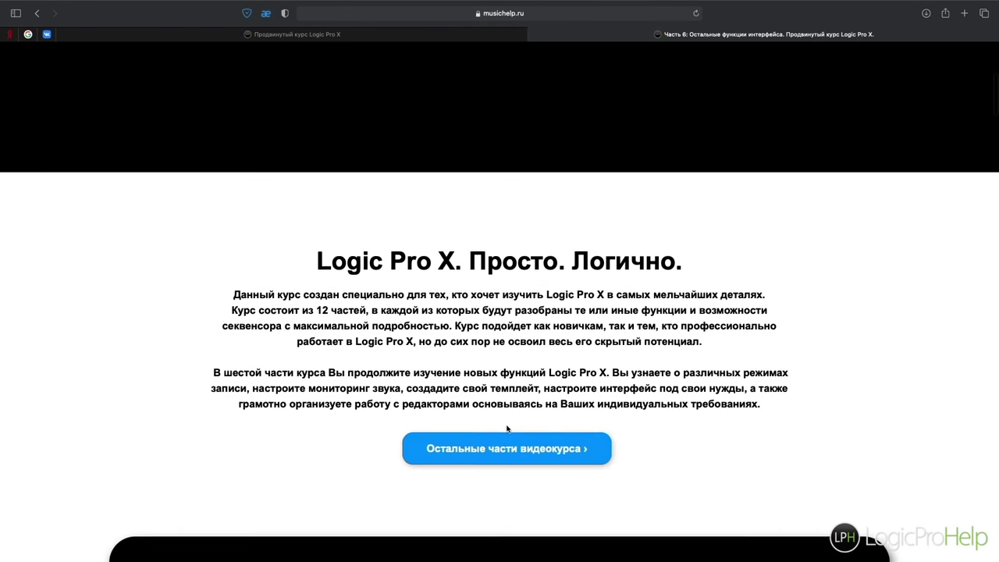
scroll(506, 428, down, 12)
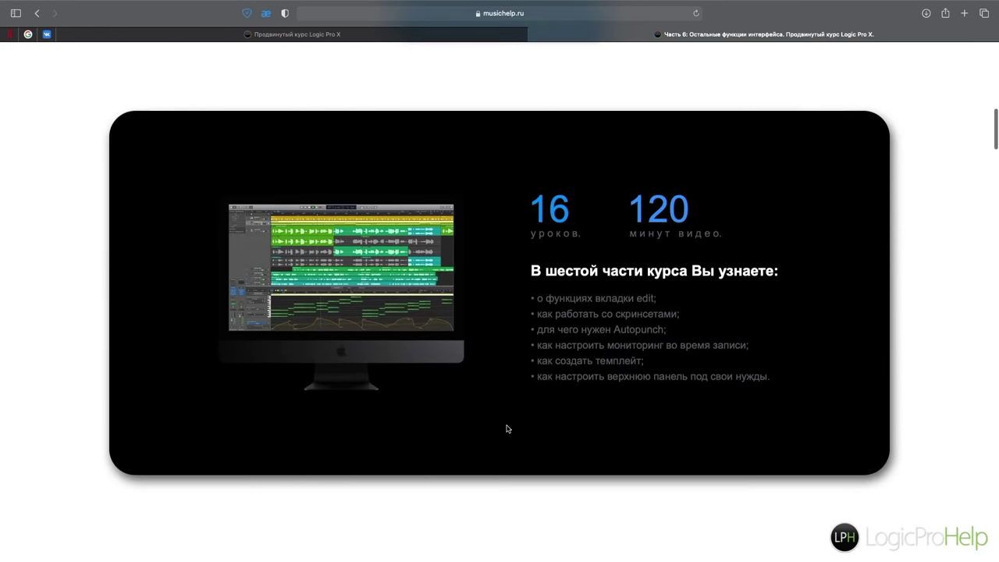
scroll(507, 429, down, 15)
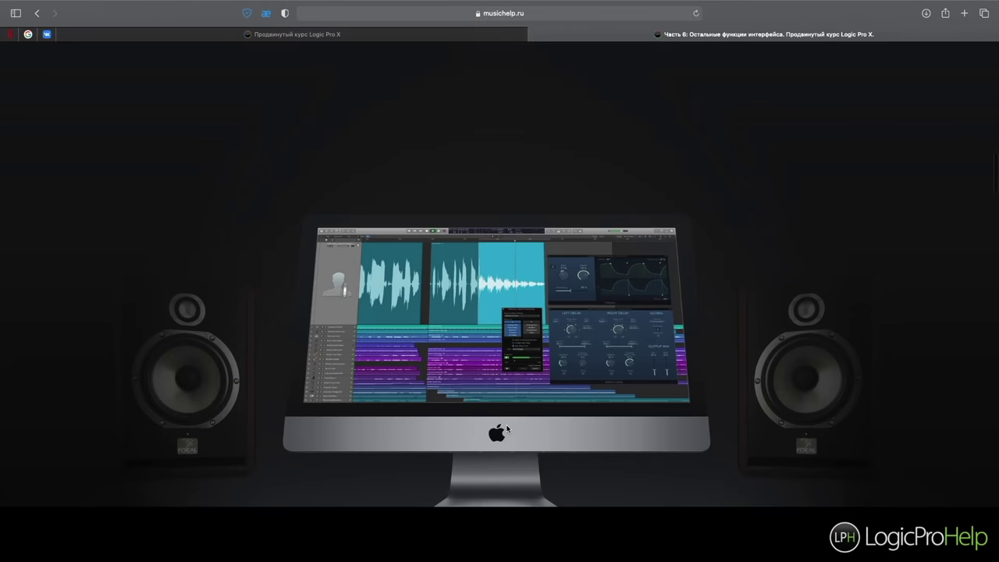
scroll(507, 428, down, 15)
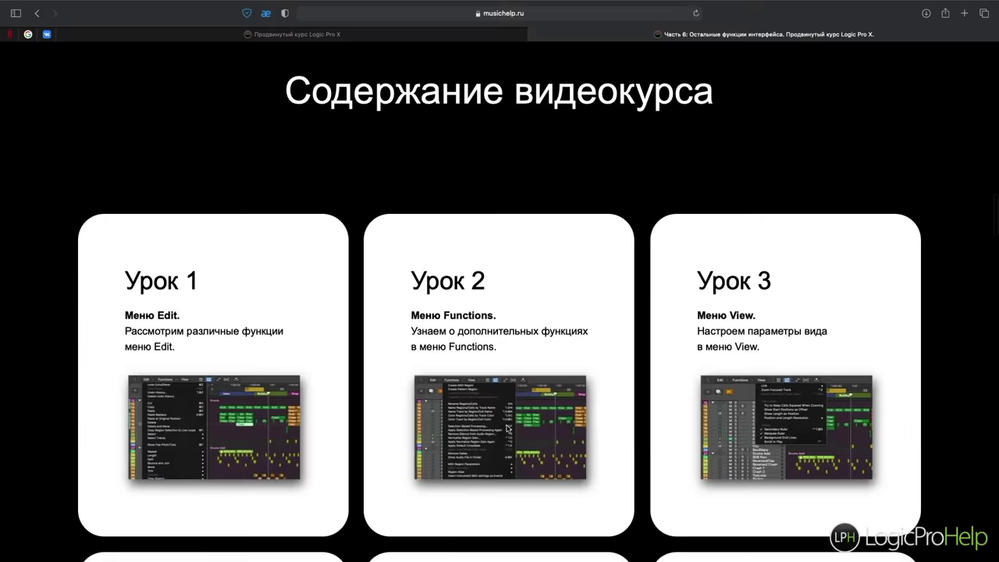
scroll(507, 429, down, 11)
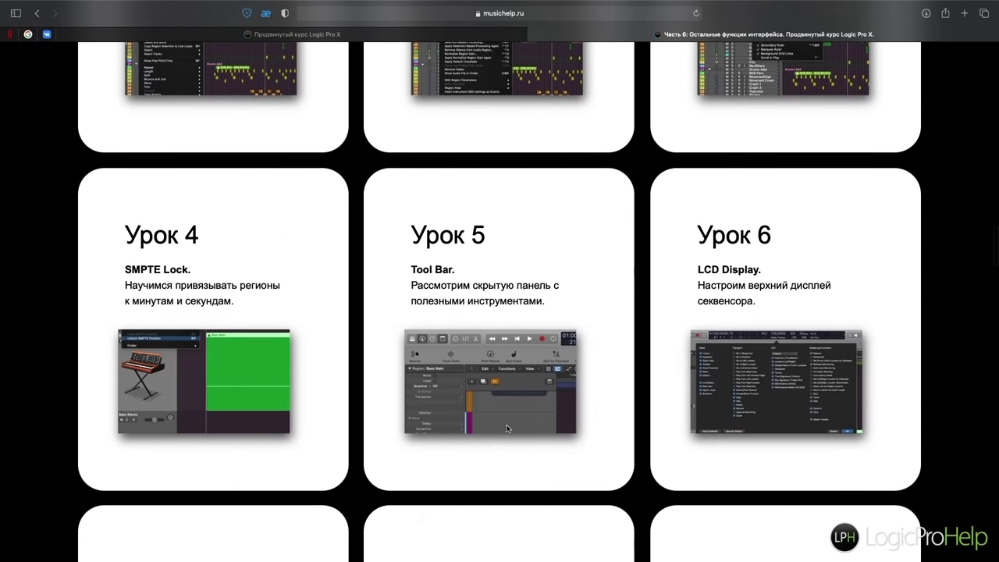
scroll(507, 429, down, 10)
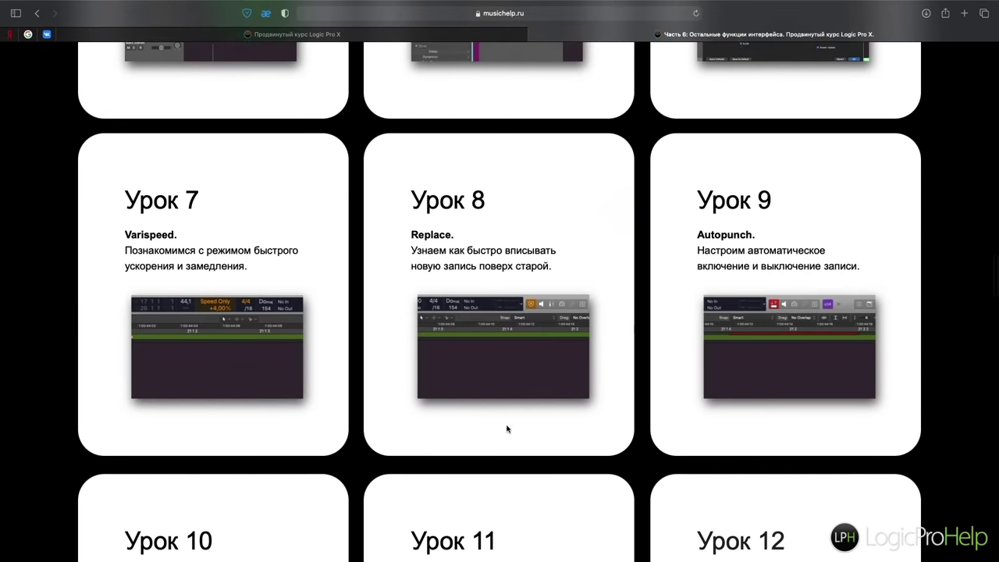
scroll(506, 428, down, 10)
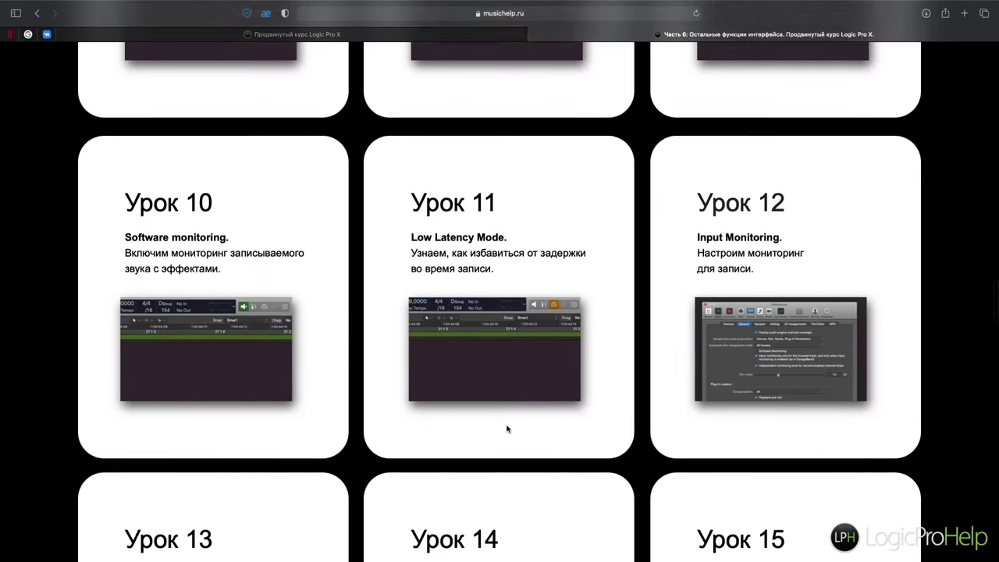
- Examine the Part 6 descriptions of Lessons 13 to 16 and the list of course outcomes
scroll(506, 428, down, 8)
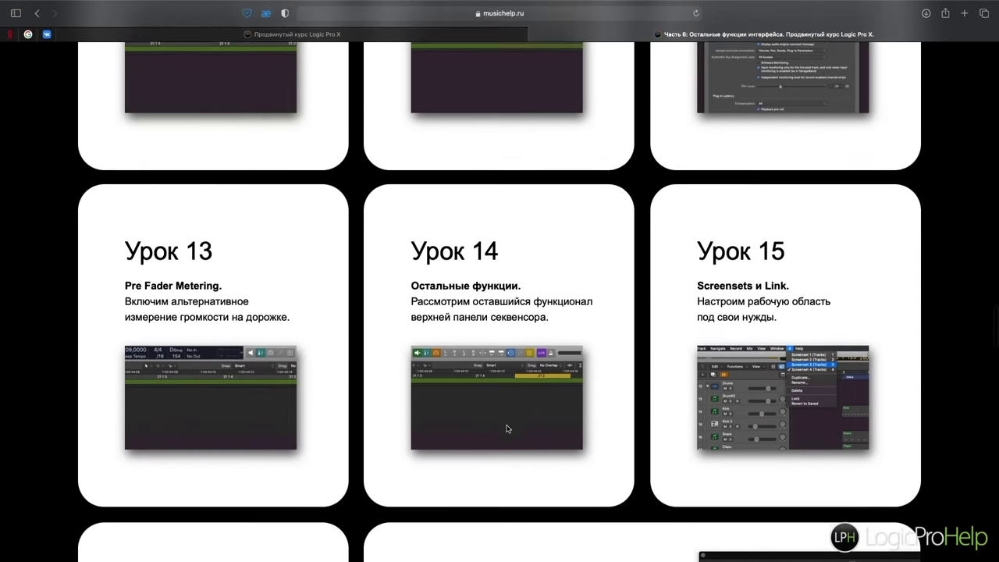
scroll(507, 428, down, 15)
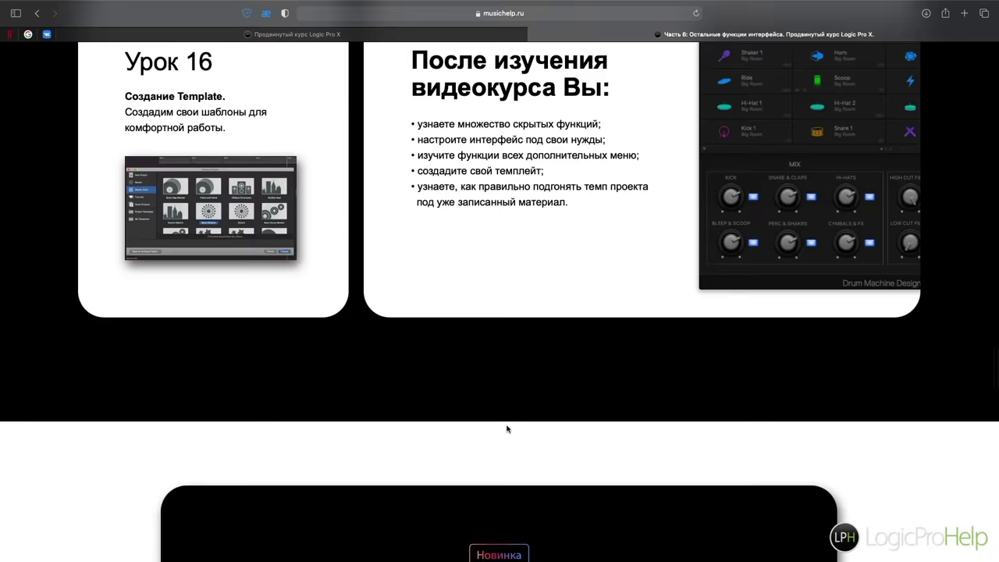
scroll(507, 428, down, 7)
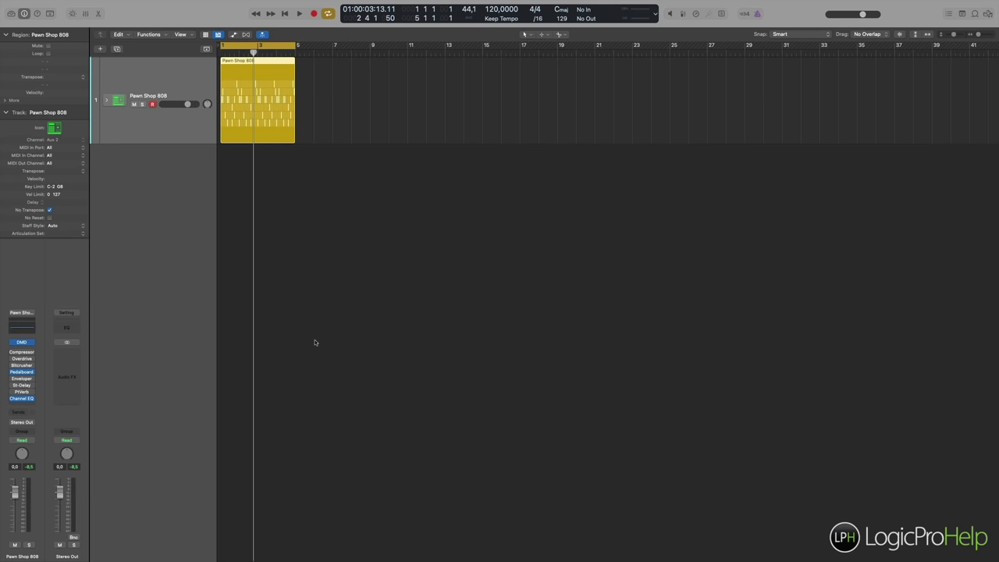
- Switch to Finder and preview 5.1.2-atmos-speaker-setup.jpg enlarged to study the 5.1.2 speaker layout
key(ctrl+Left)
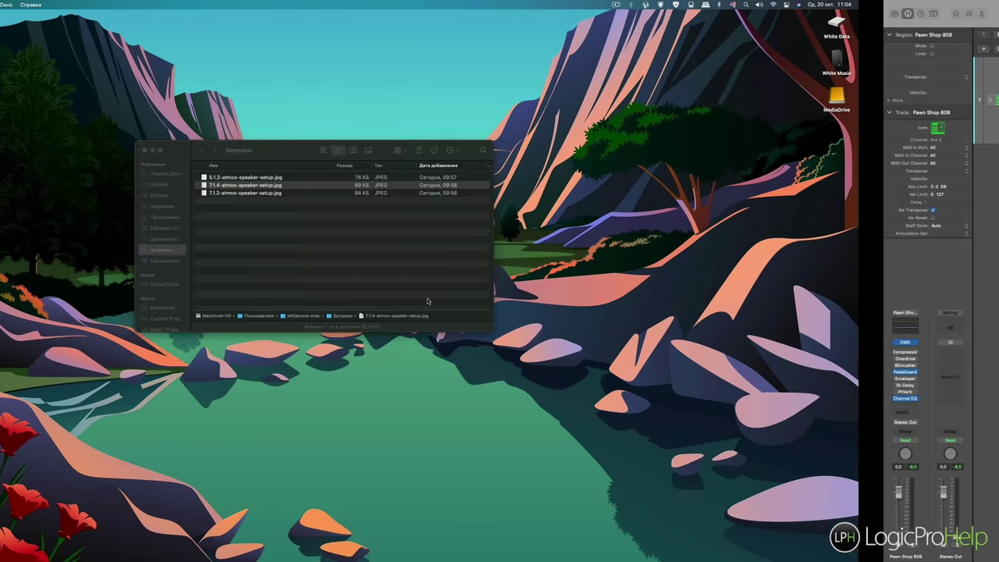
click(392, 214)
click(387, 177)
key(space)
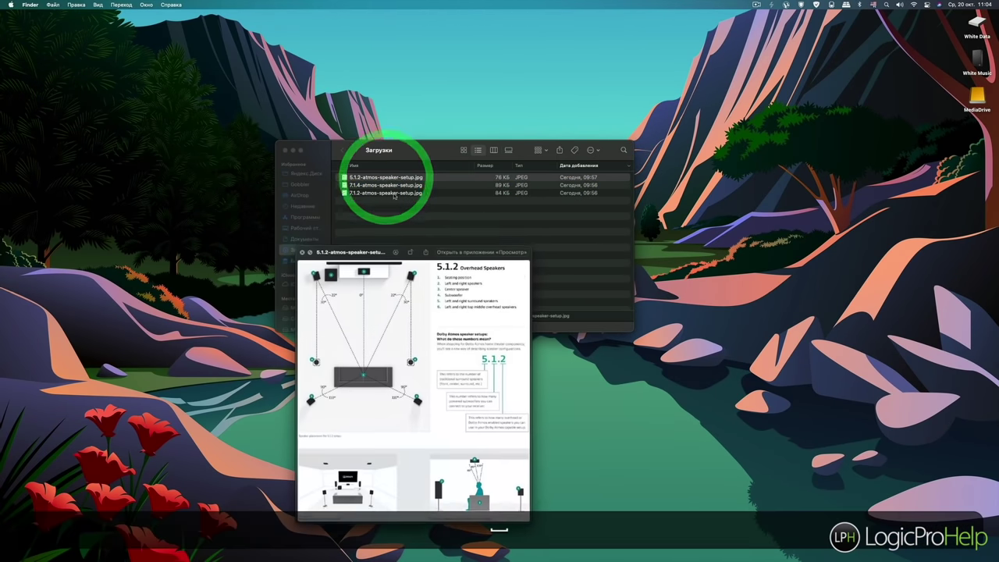
drag(531, 248, 759, 34)
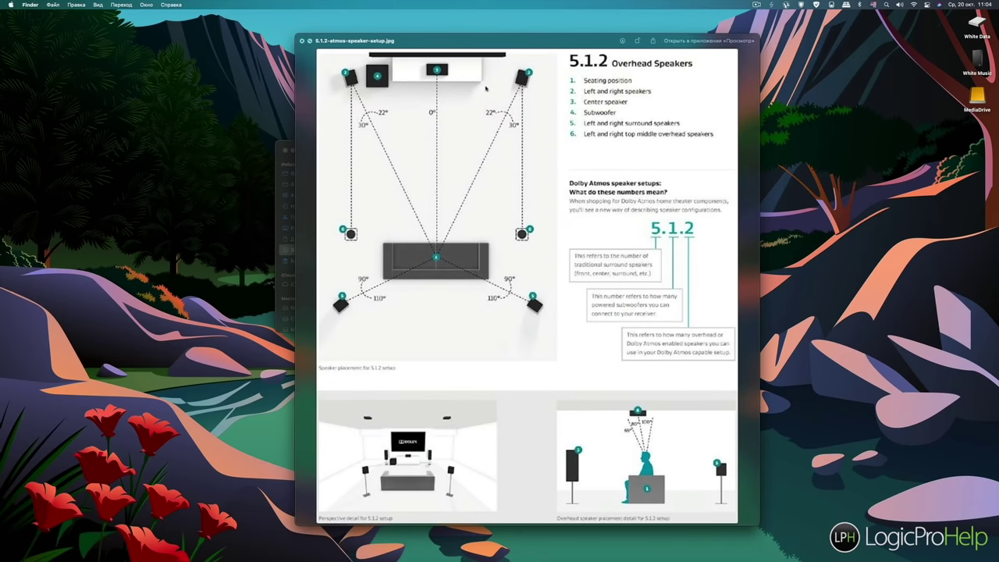
drag(472, 50, 412, 64)
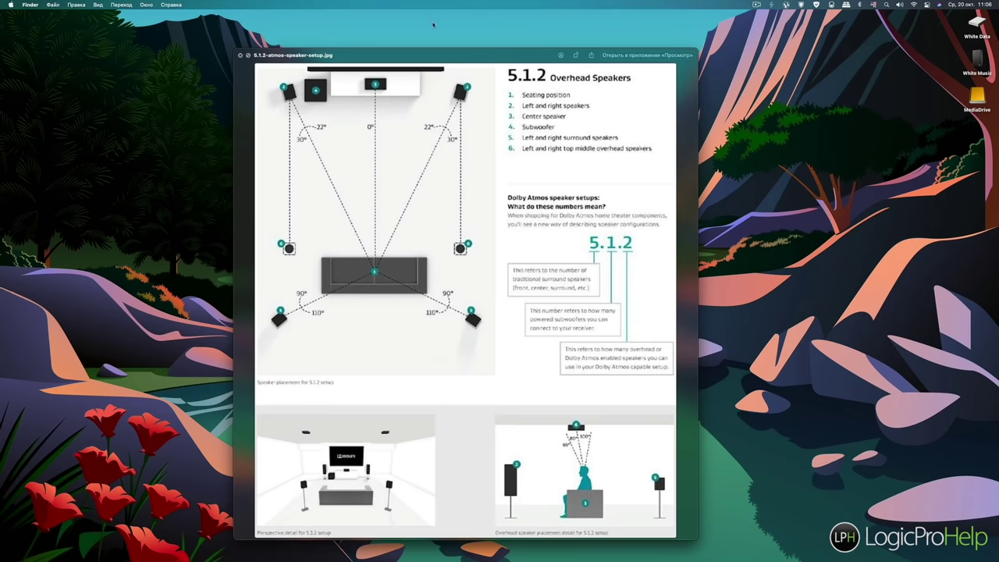
- Preview 7.1.2-atmos-speaker-setup.jpg enlarged to study its speaker layout, and close the preview
drag(444, 54, 279, 19)
click(585, 184)
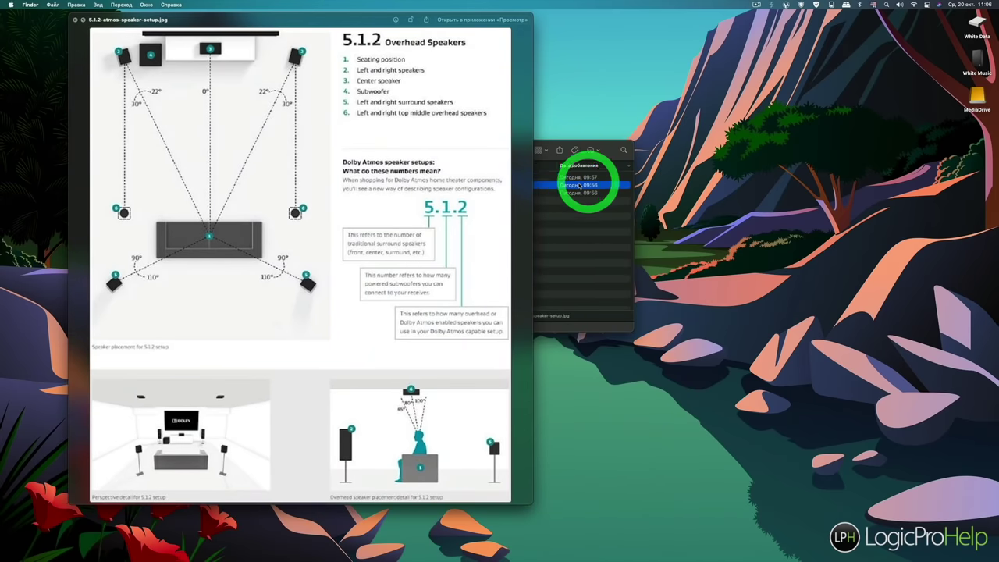
click(578, 192)
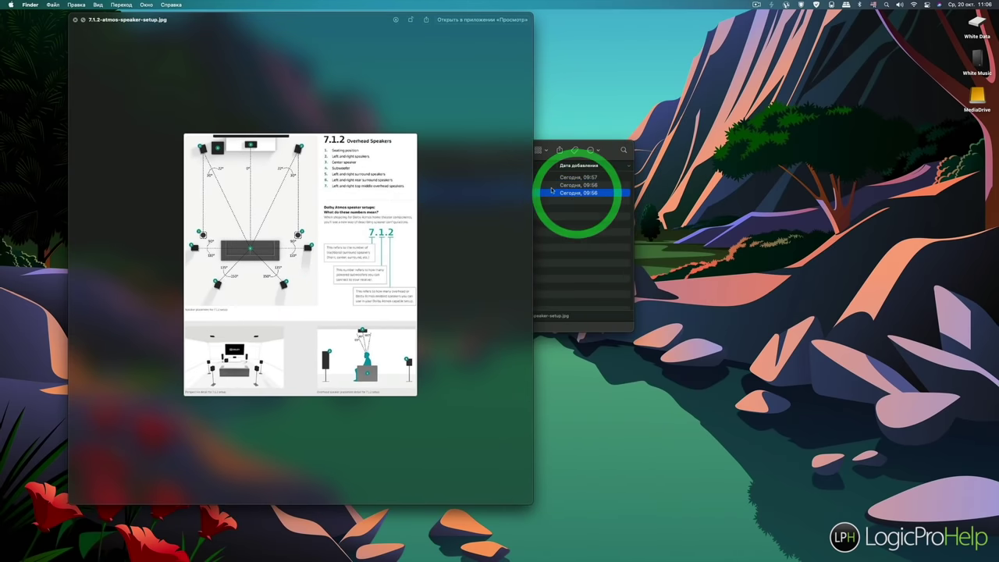
drag(532, 503, 861, 561)
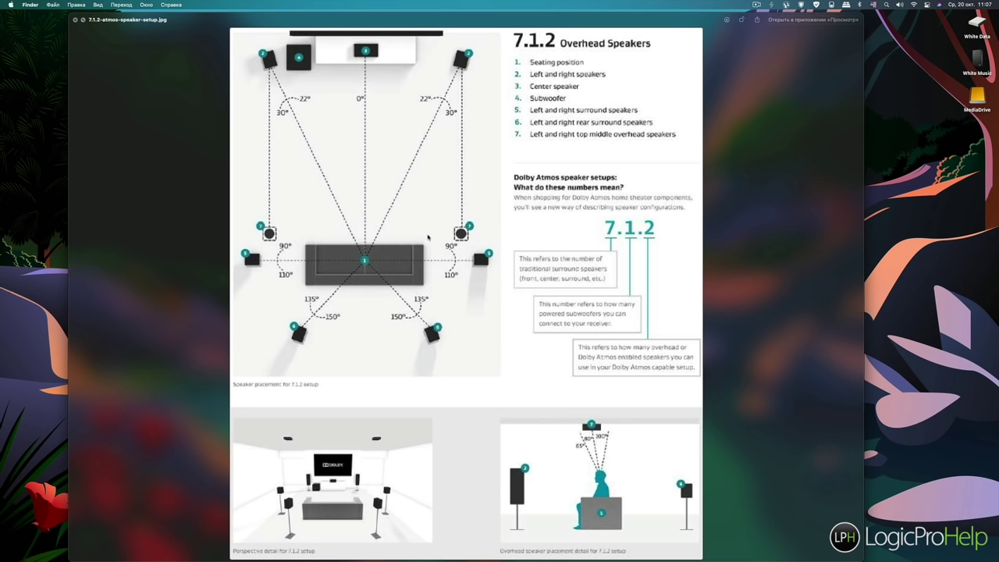
drag(353, 20, 357, 33)
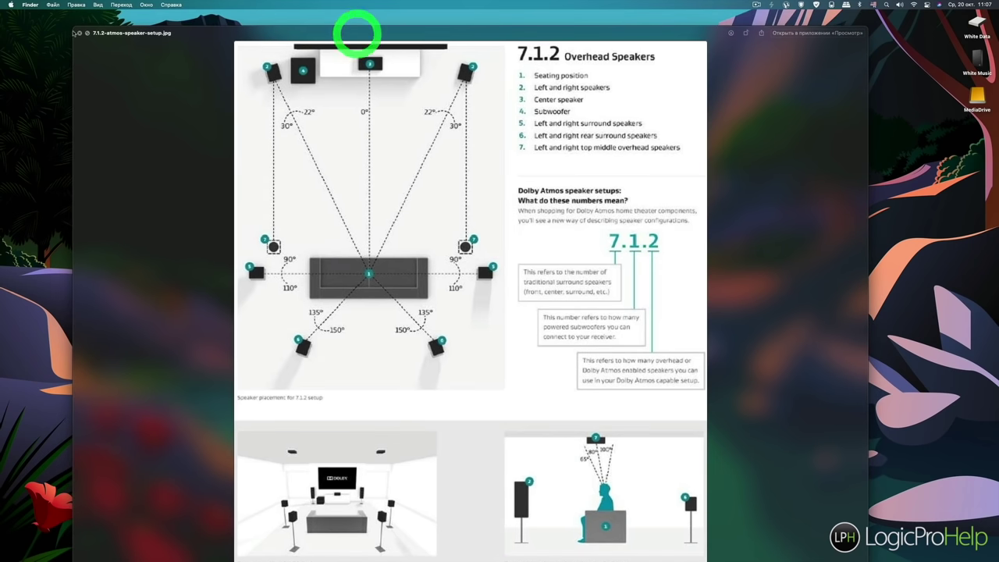
click(78, 32)
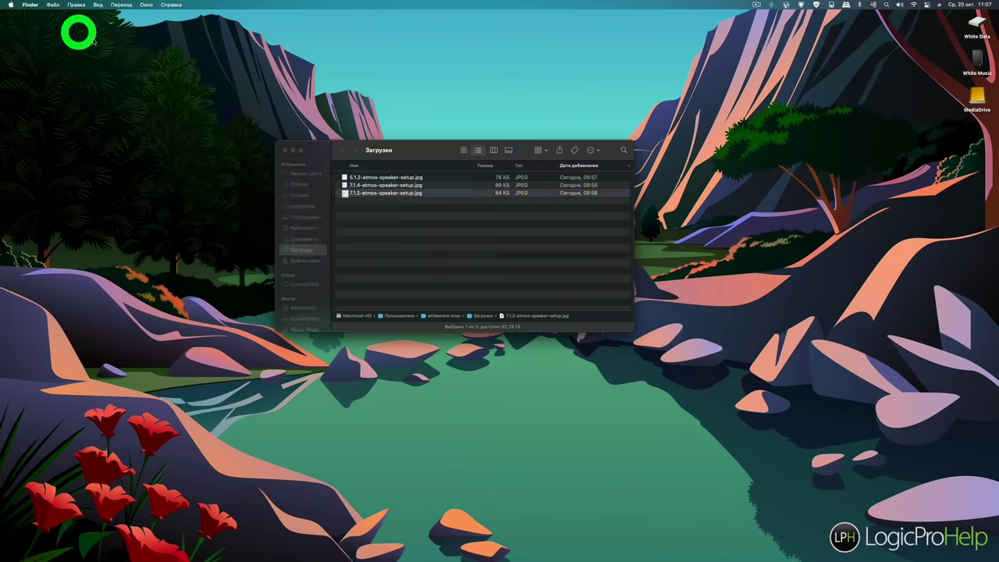
- Preview 7.1.4-atmos-speaker-setup.jpg enlarged to study the 7.1.4 speaker layout
click(368, 186)
key(space)
drag(235, 22, 198, 22)
drag(403, 290, 797, 549)
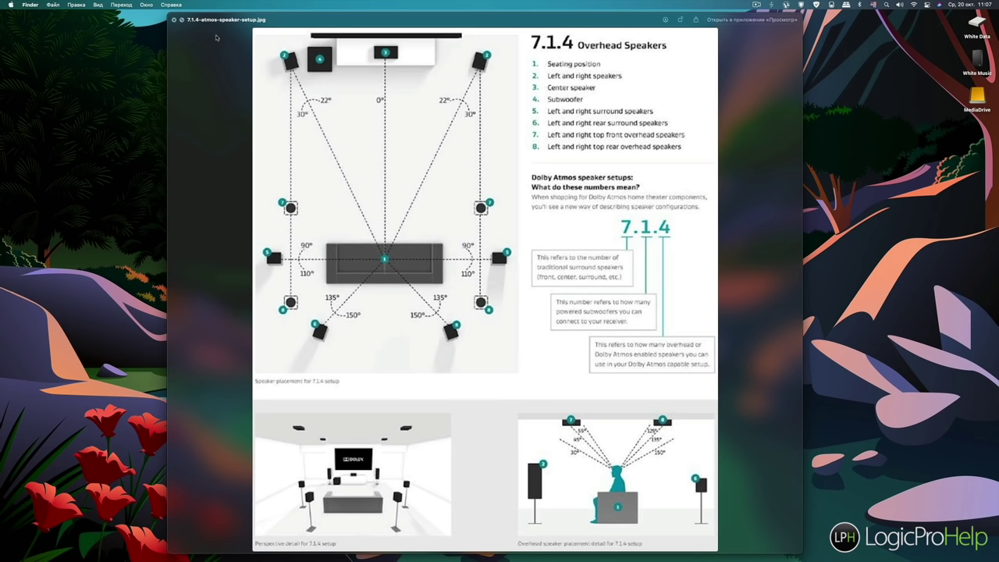
drag(265, 22, 266, 19)
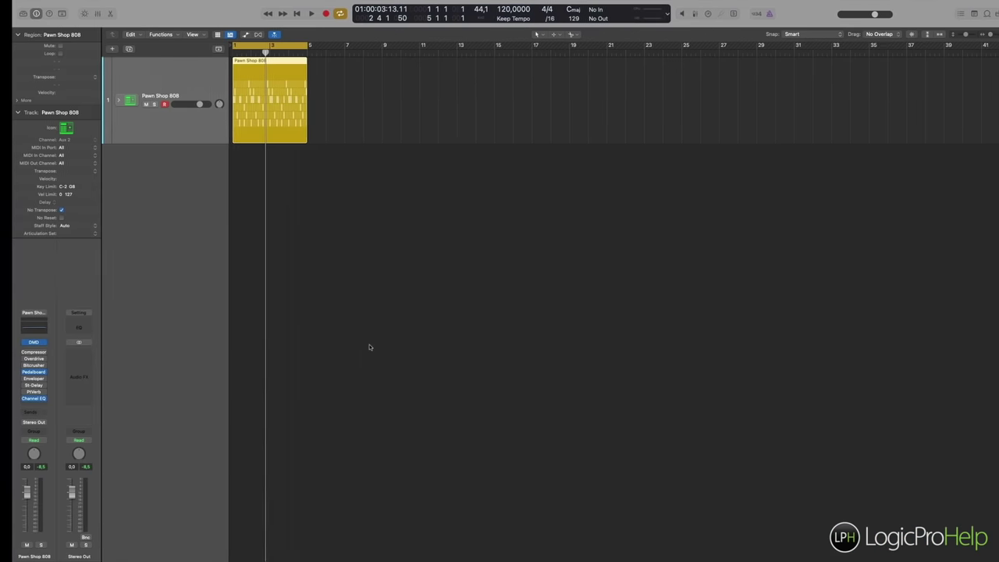
- Return to Logic Pro and close the current Pawn Shop 808 project
click(350, 314)
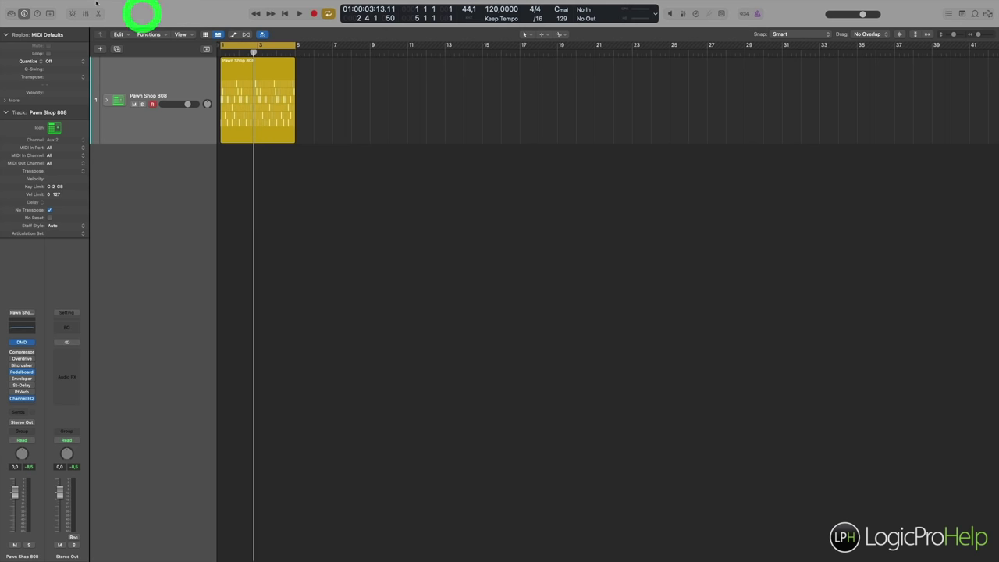
mouse_move(152, 1)
click(58, 5)
click(66, 63)
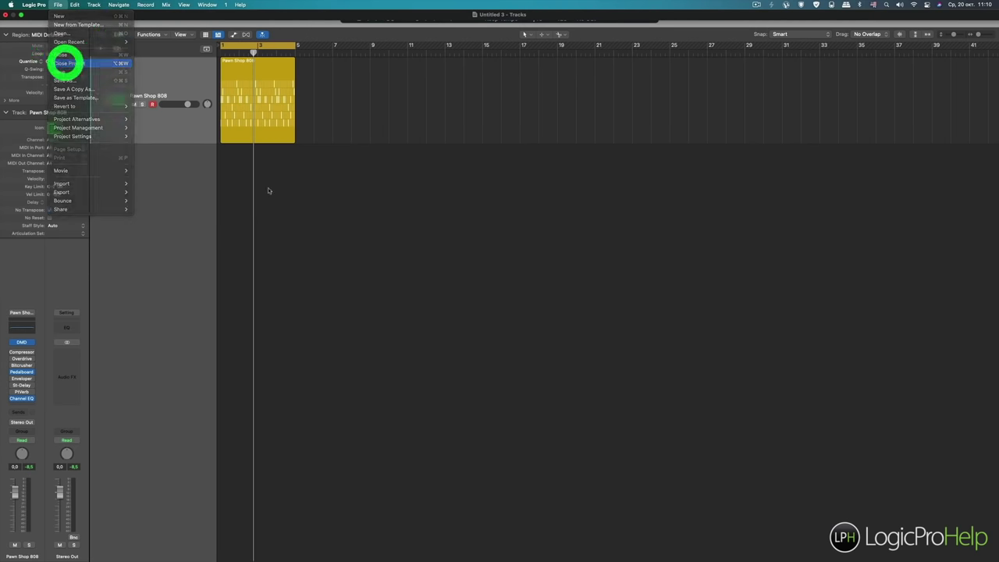
click(499, 204)
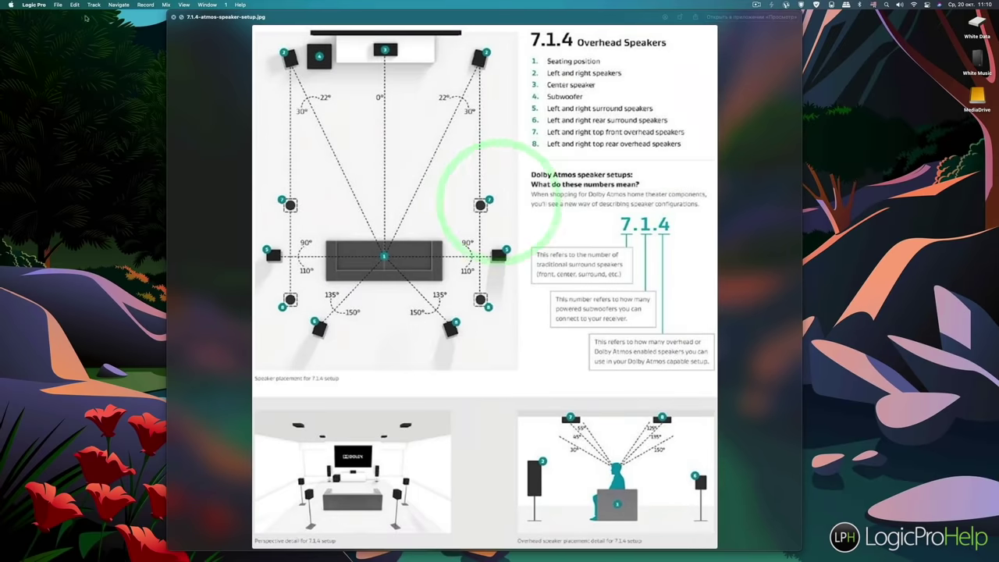
click(58, 5)
mouse_move(42, 7)
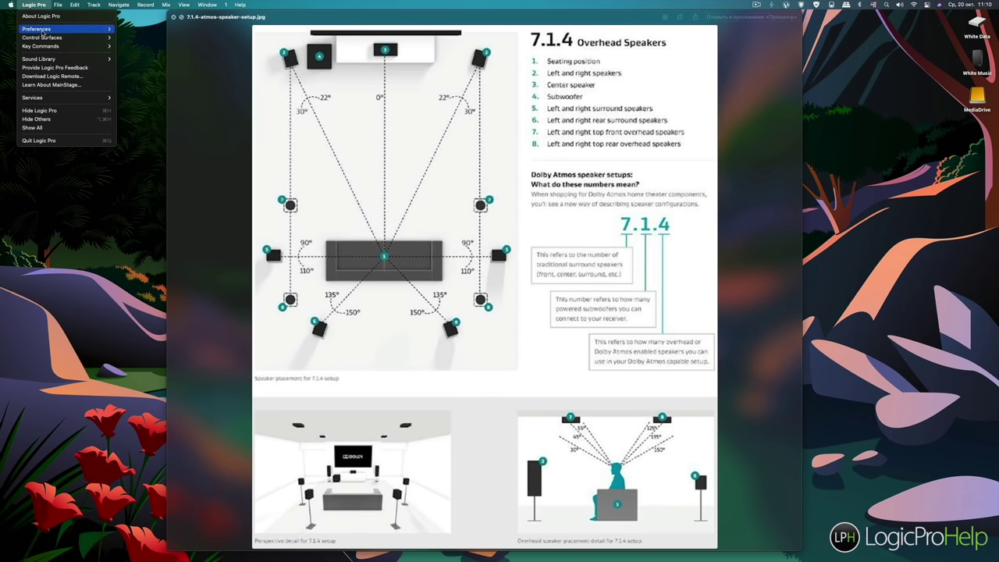
click(59, 15)
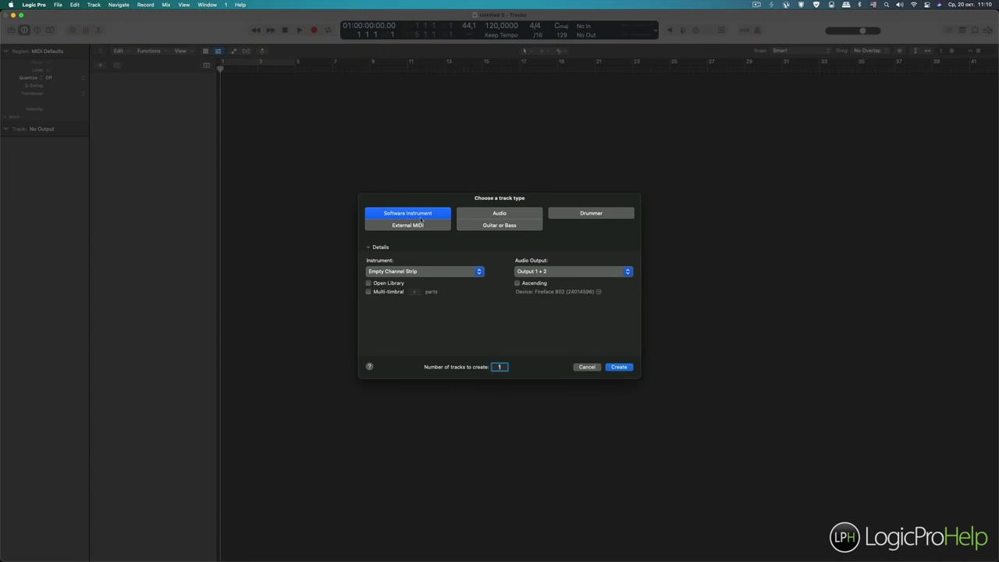
click(587, 367)
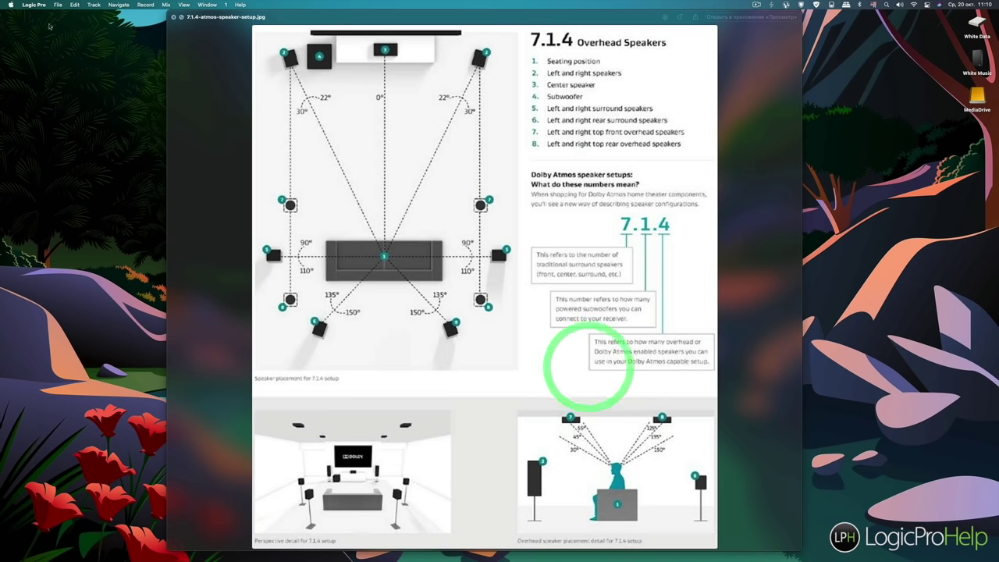
- Browse the demo projects for a new project and open Spatial Audio Demo Grid
click(57, 5)
click(500, 187)
drag(459, 95, 409, 130)
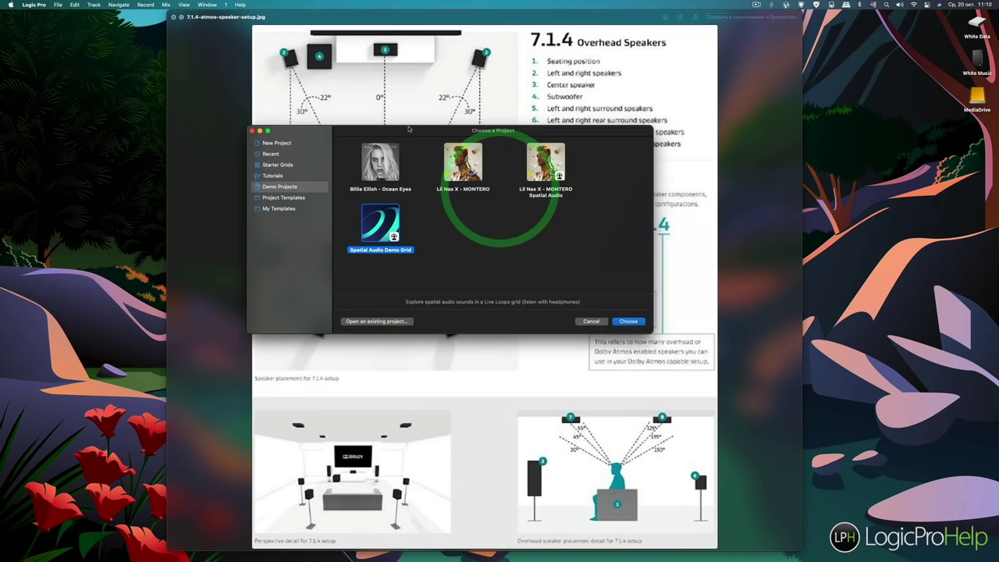
click(288, 190)
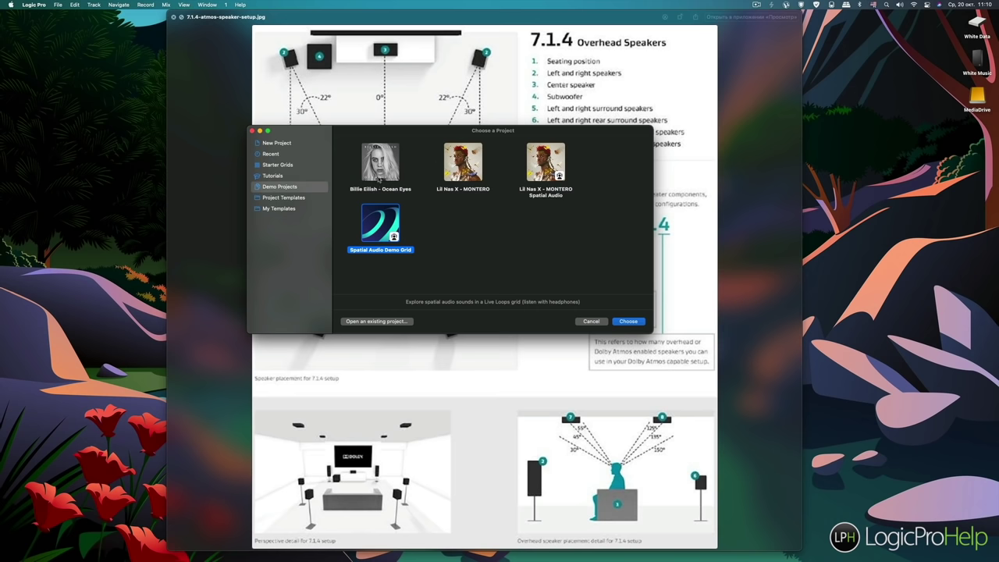
click(380, 179)
click(469, 165)
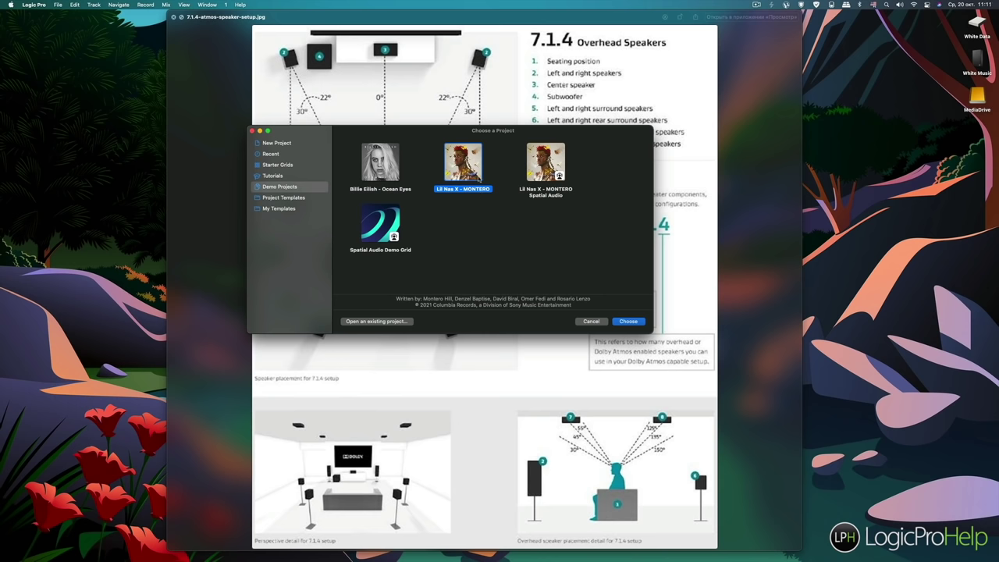
click(549, 162)
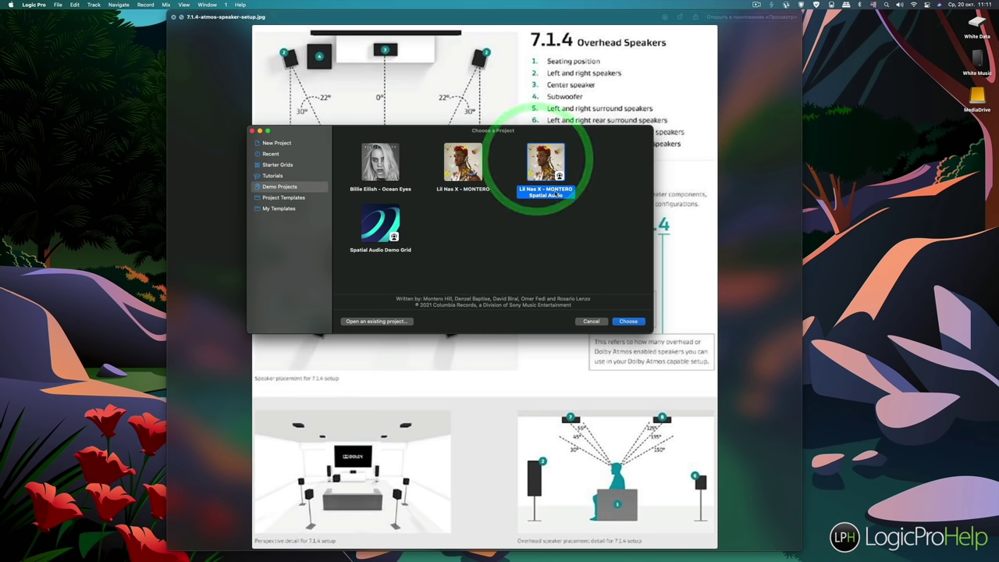
click(395, 217)
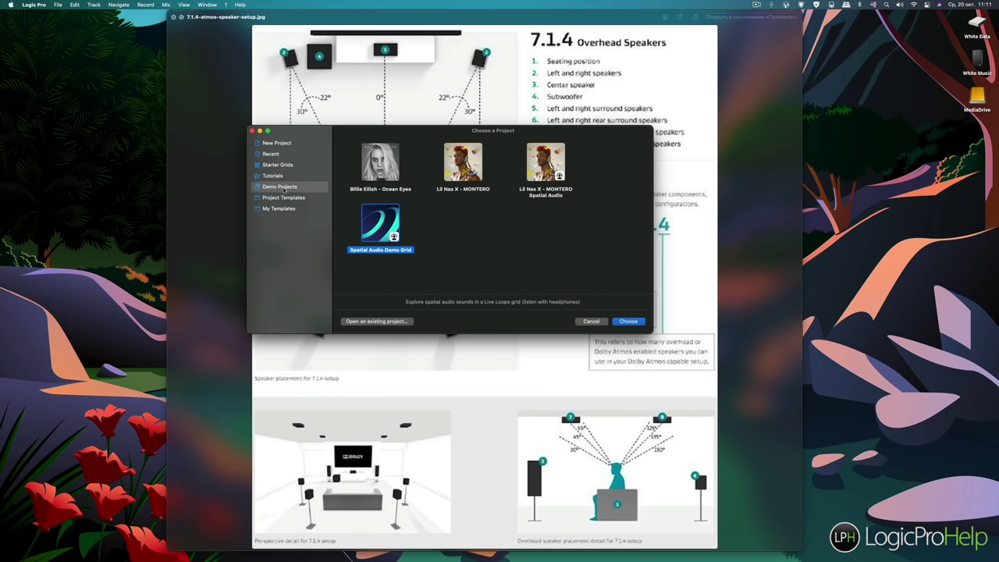
double_click(384, 226)
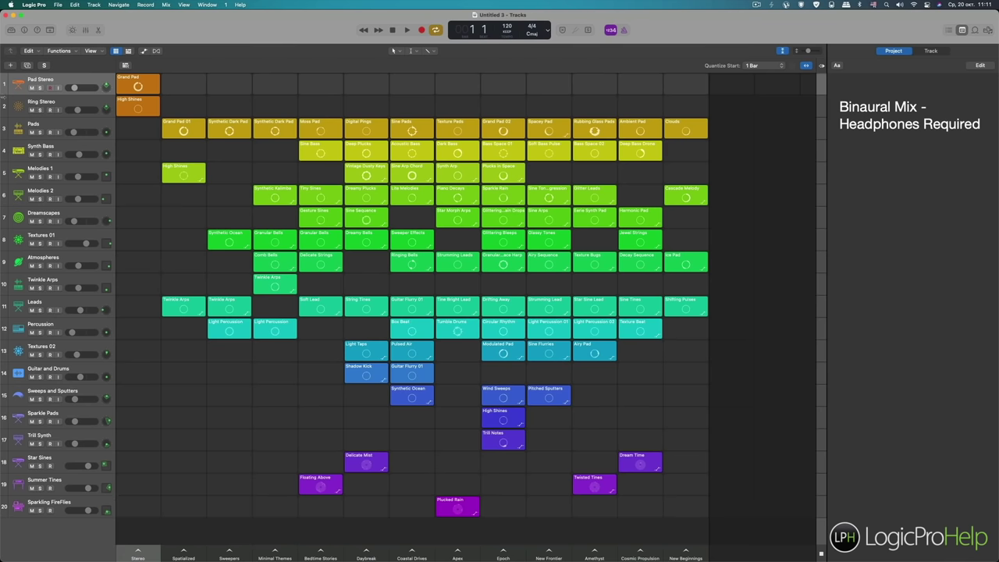
- Show the mixer below the Live Loops grid
click(86, 30)
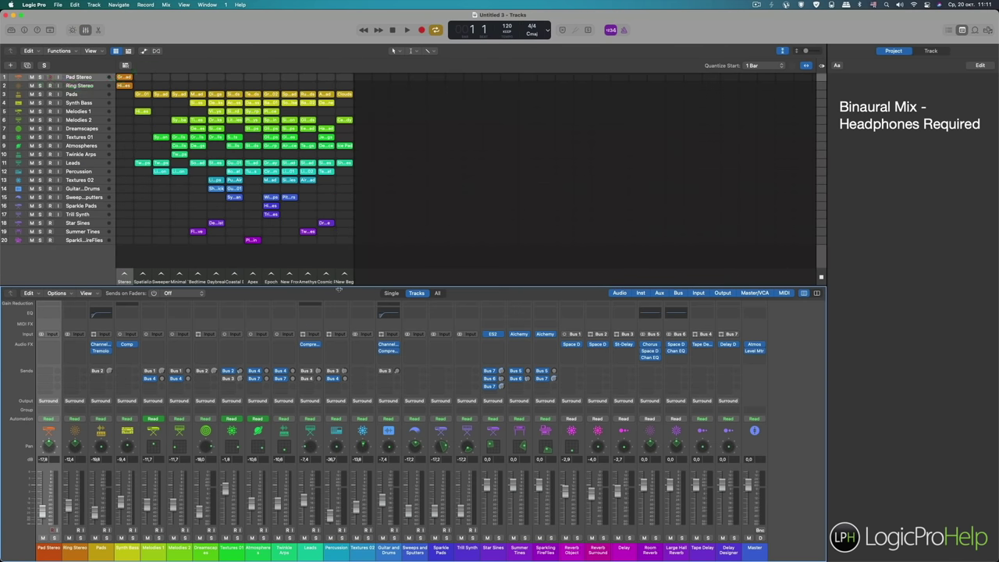
click(338, 284)
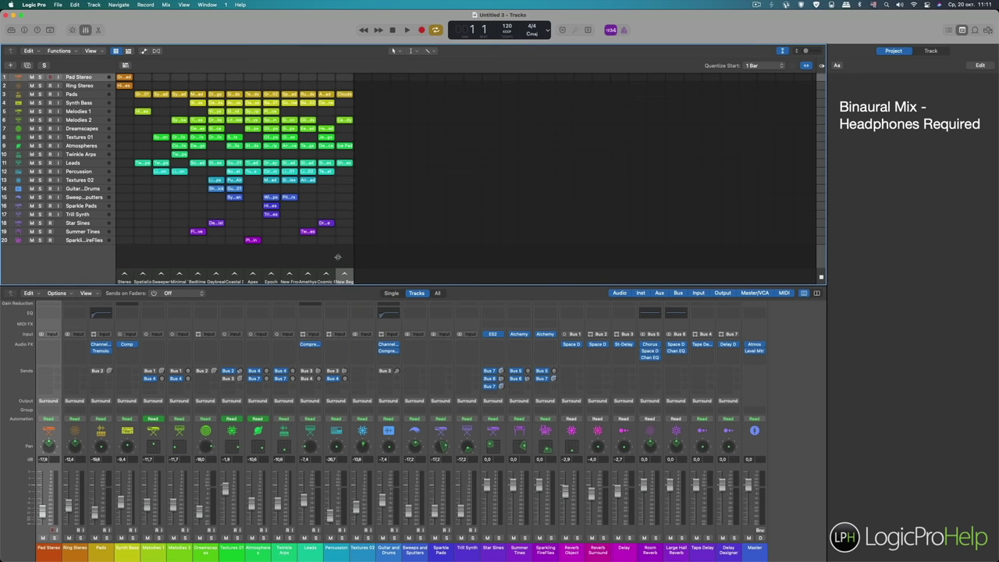
click(336, 257)
- Review the monitoring formats in the Master channel's Dolby Atmos plug-in and close its window
click(754, 345)
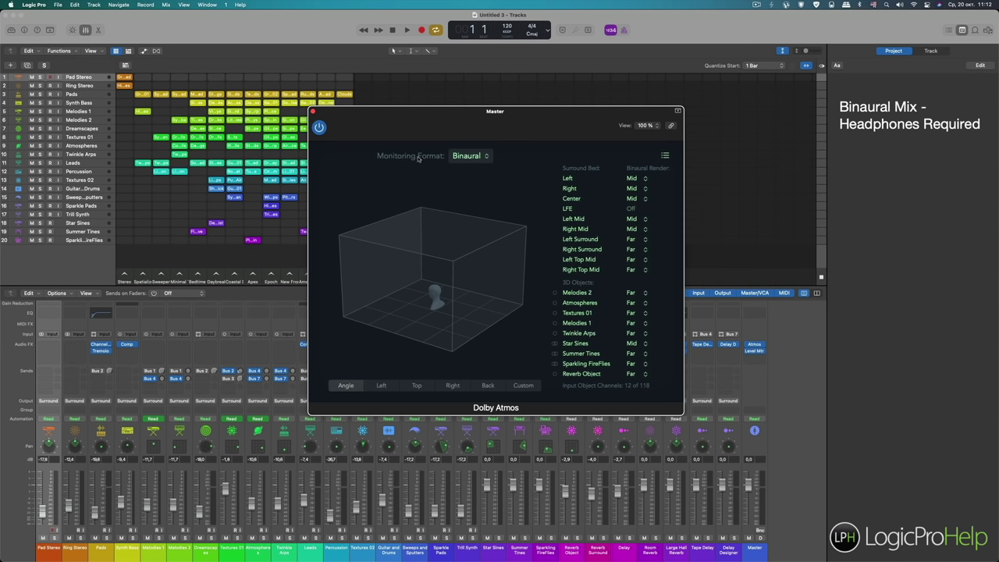
click(468, 158)
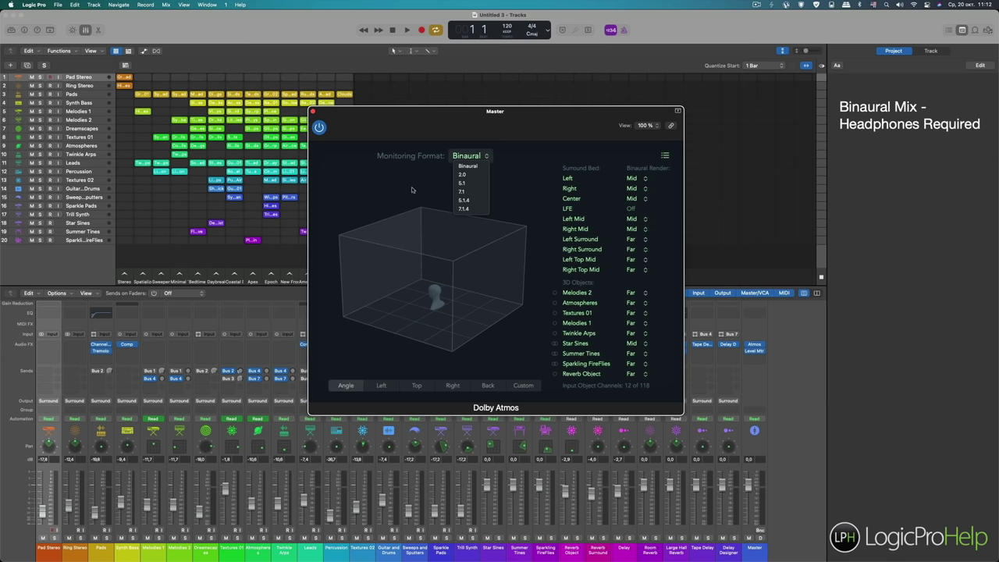
click(411, 187)
click(313, 111)
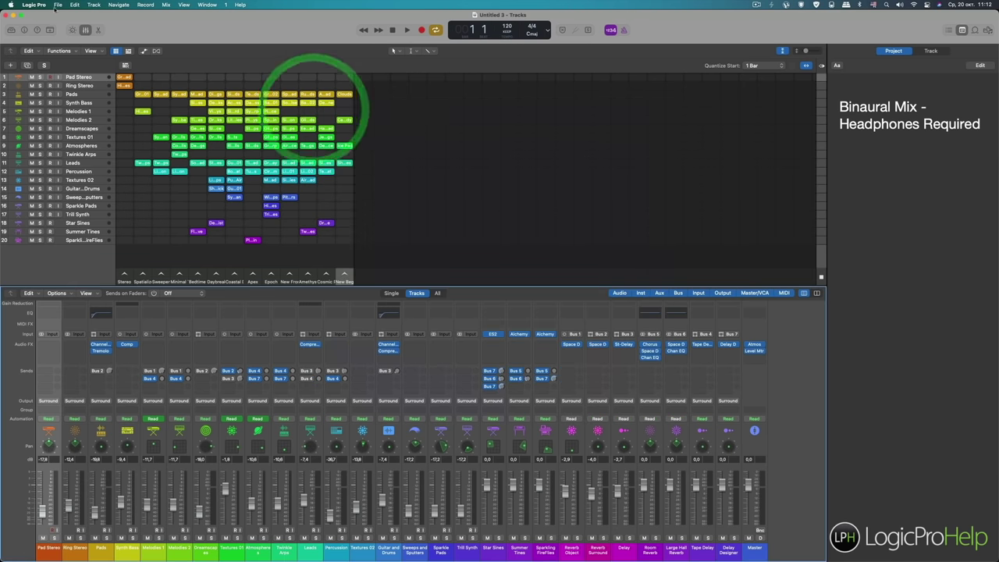
- Set the surround output layout to 7.1.4 in the I/O assignments of the Audio preferences
click(34, 5)
mouse_move(47, 29)
click(137, 39)
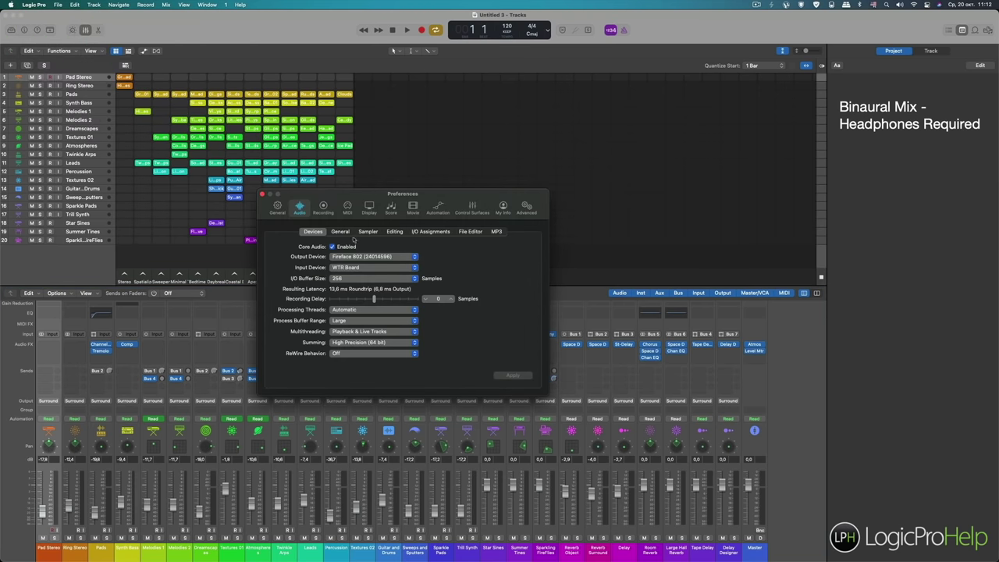
click(340, 232)
click(396, 232)
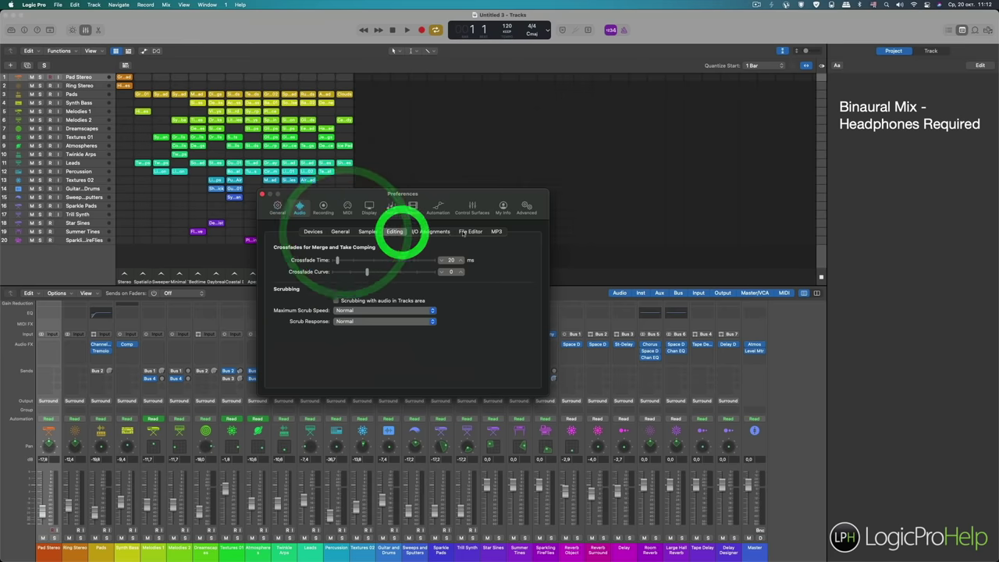
click(471, 232)
click(429, 232)
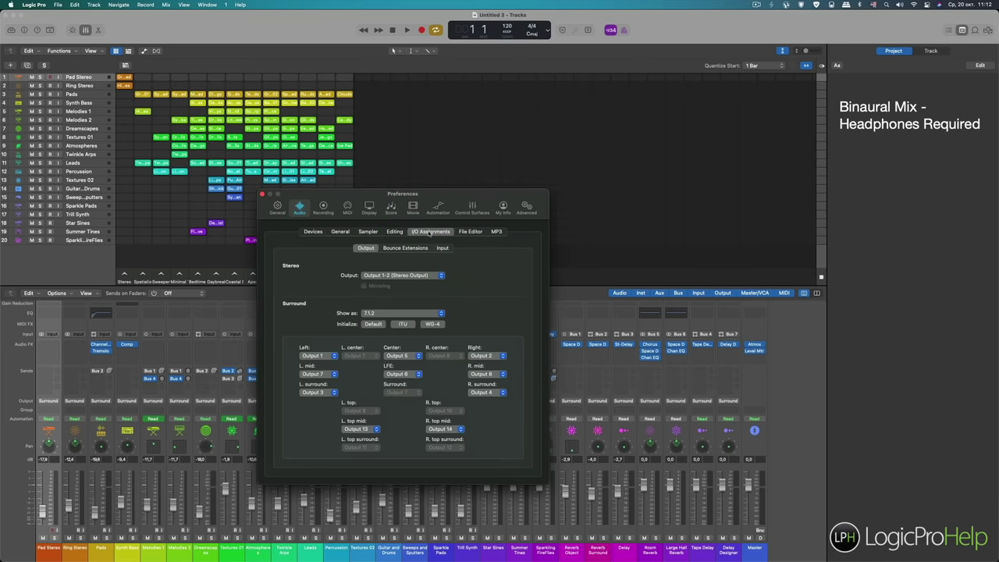
click(382, 313)
click(377, 323)
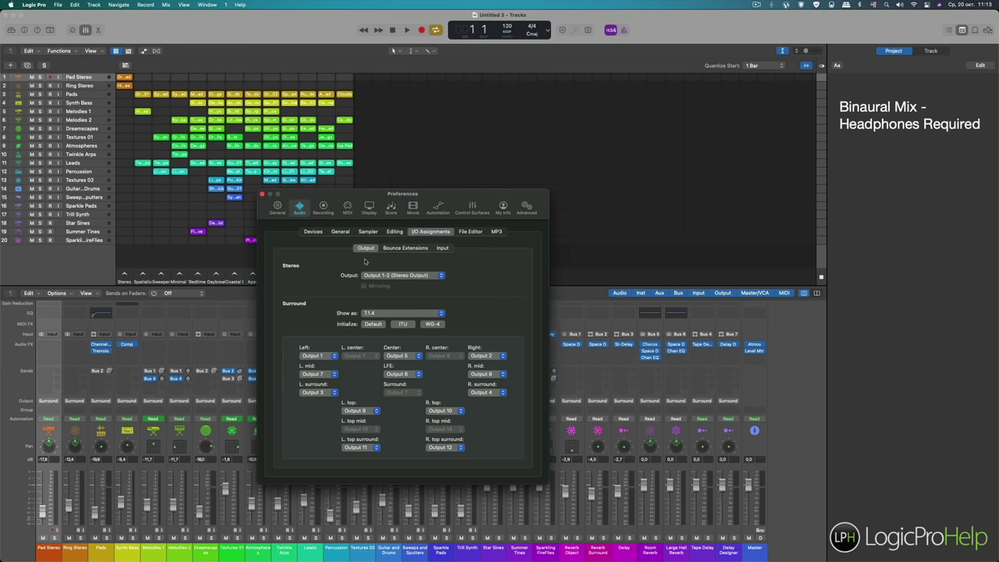
- Close the Preferences, open the Master channel's Dolby Atmos plug-in and move its window clear of the mixer's channel strips
click(263, 194)
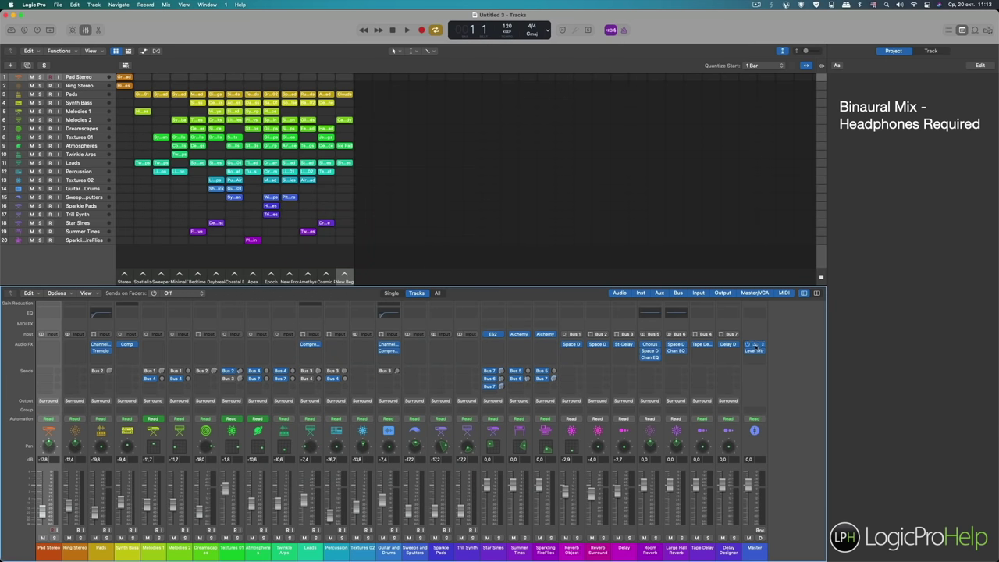
click(754, 349)
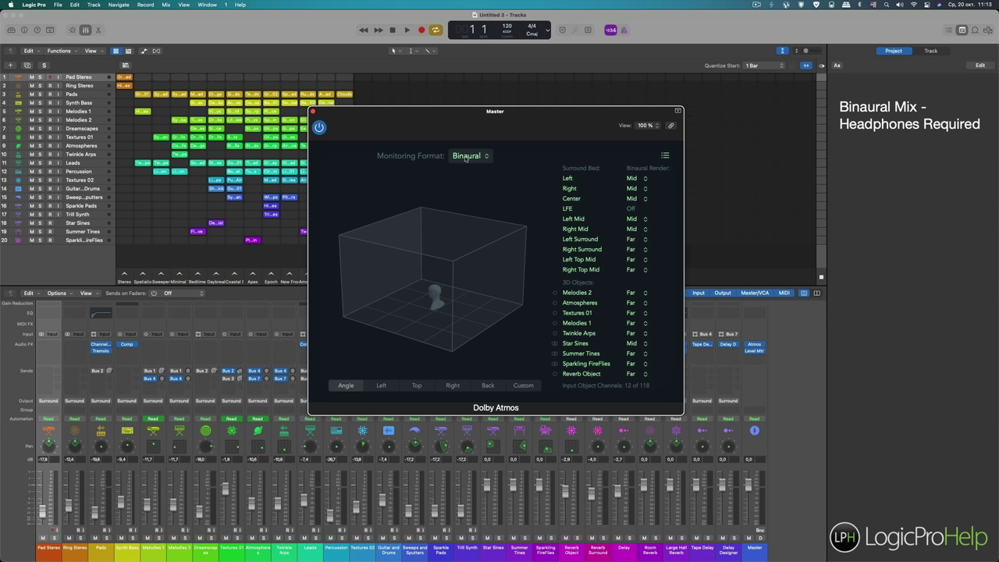
mouse_move(757, 346)
drag(553, 129, 647, 86)
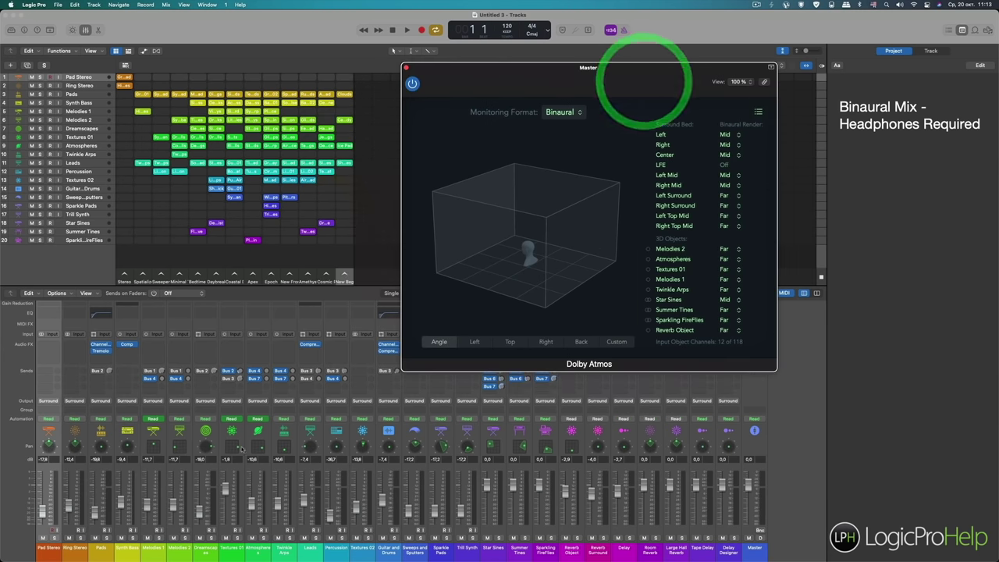
- Select the Leads channel strip in the mixer and open its Surround Balancer
drag(49, 556, 465, 550)
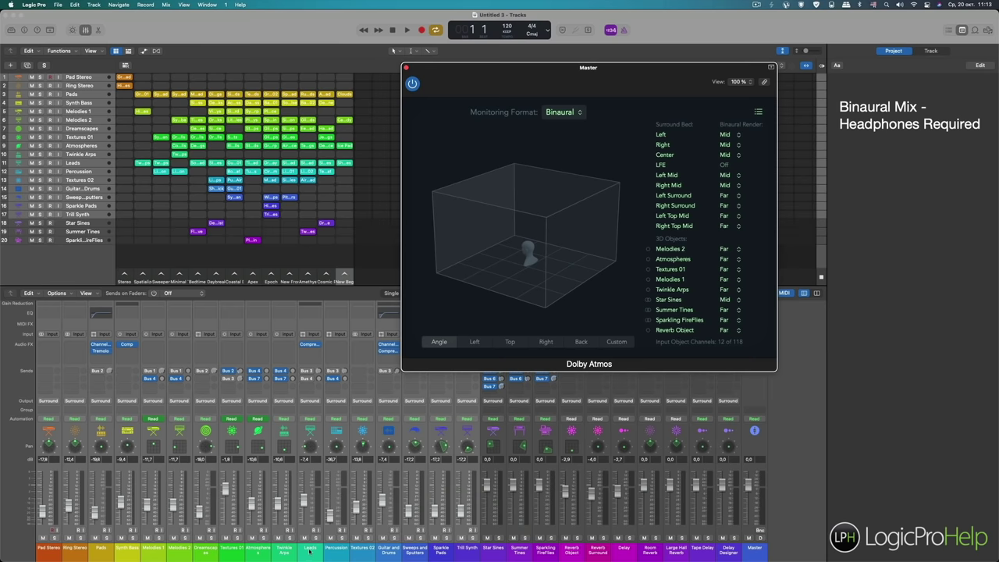
click(310, 550)
double_click(310, 446)
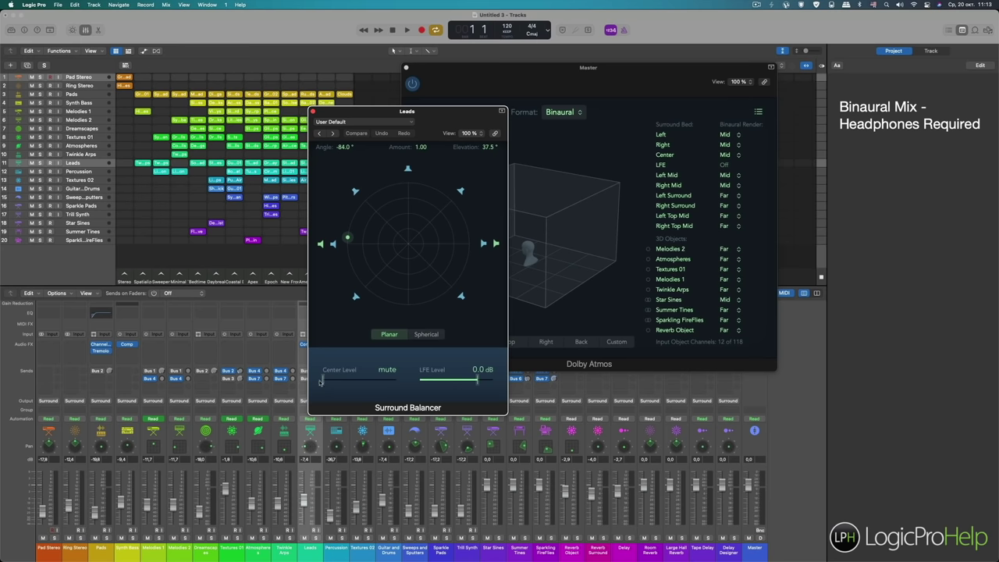
- Try a center level of -7.8 dB in the Leads Surround Balancer, and return it to mute
click(369, 381)
click(360, 379)
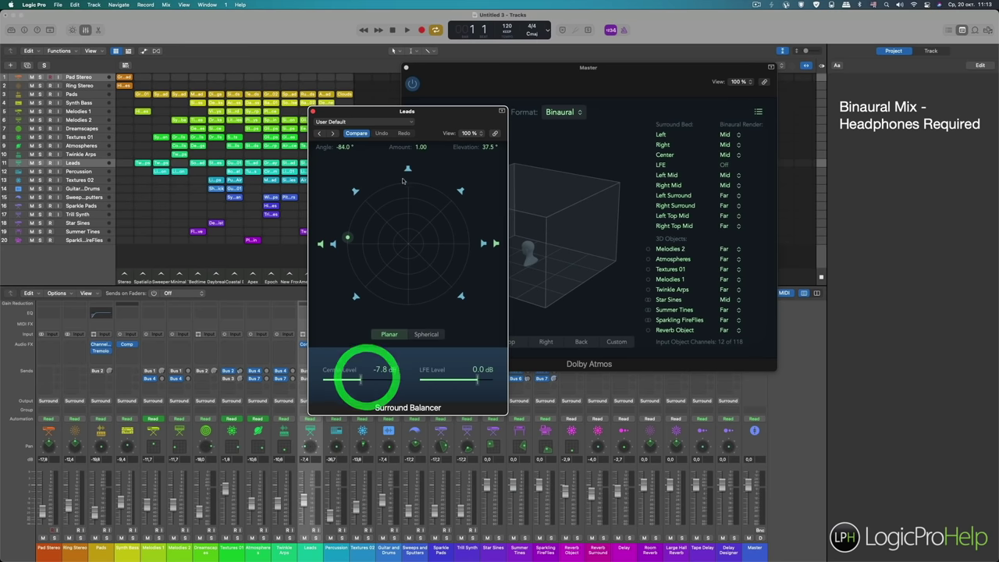
drag(361, 380, 297, 376)
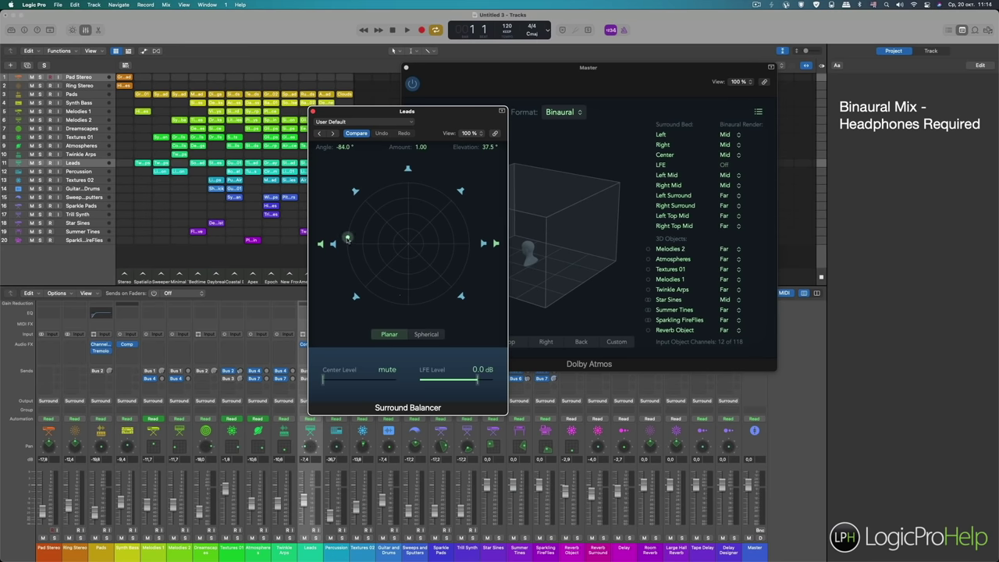
- Switch the Leads Surround Balancer to Spherical mode
click(426, 334)
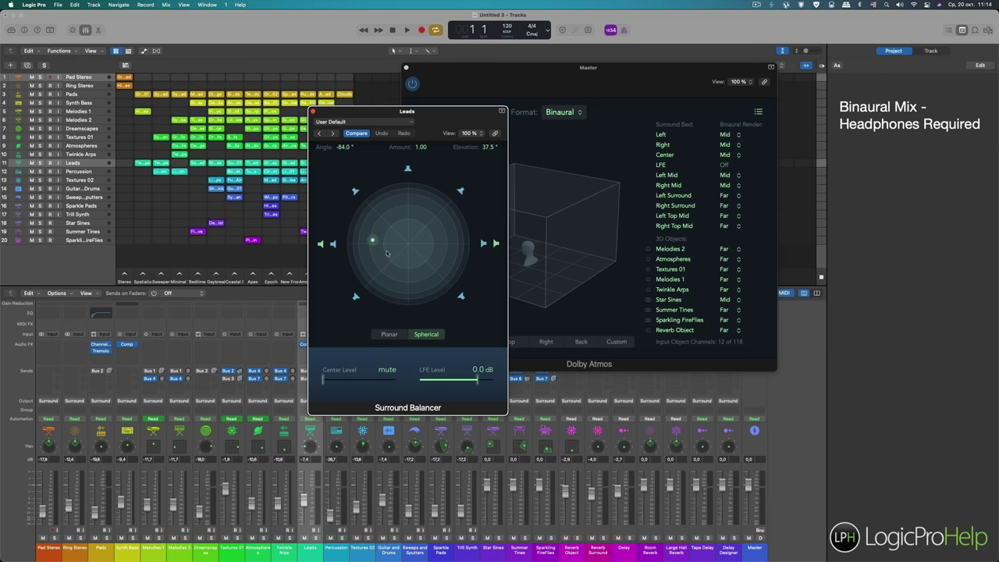
- Replace the open Leads balancer with the 3D Object Panner of Melodies 2 and check that channel's panner type options
click(312, 111)
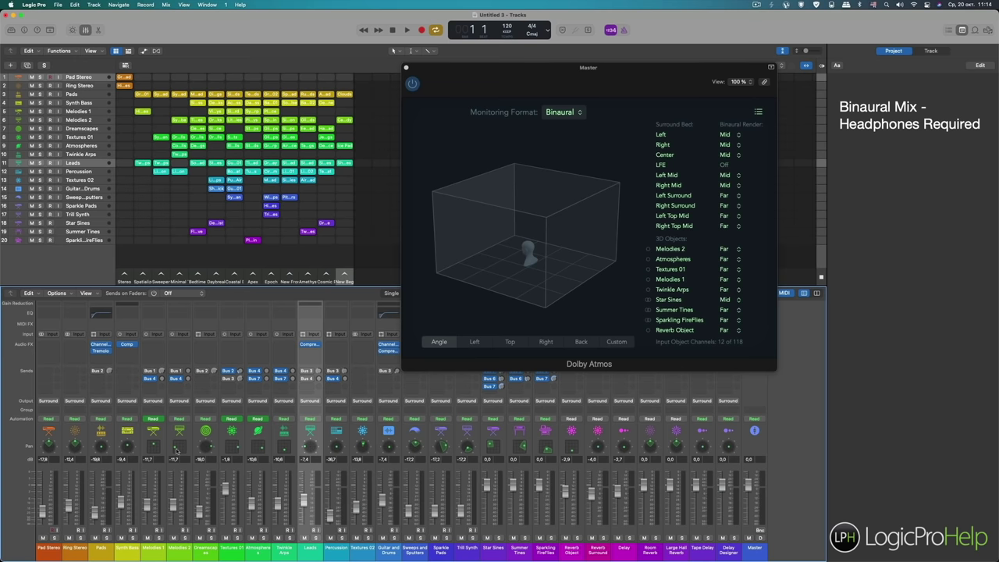
click(174, 448)
click(175, 448)
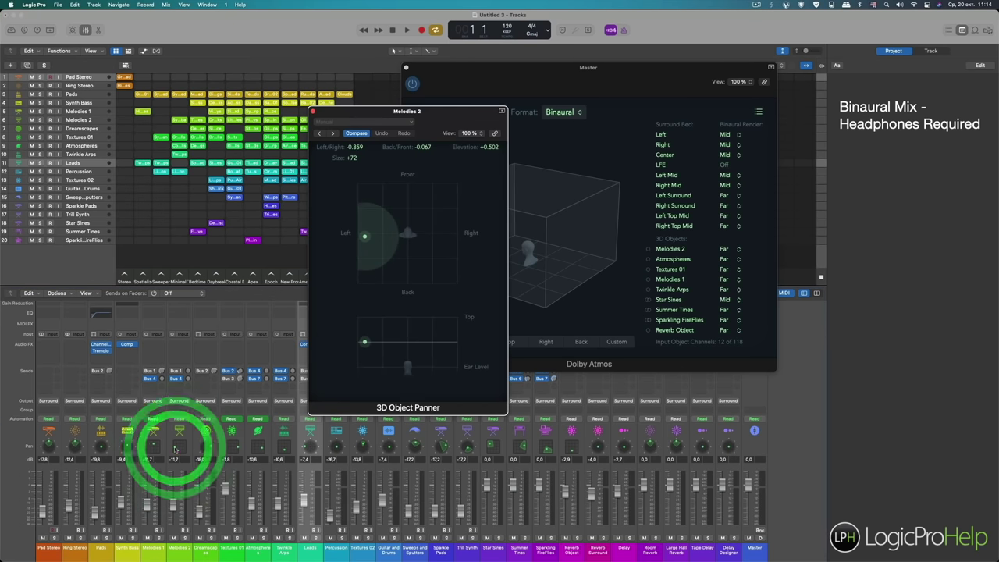
right_click(180, 447)
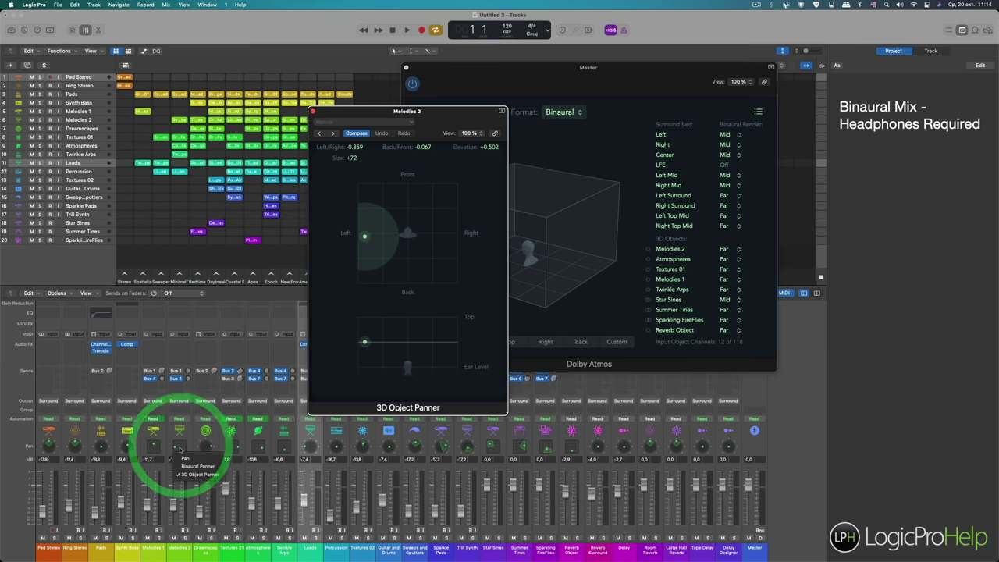
click(181, 446)
right_click(181, 446)
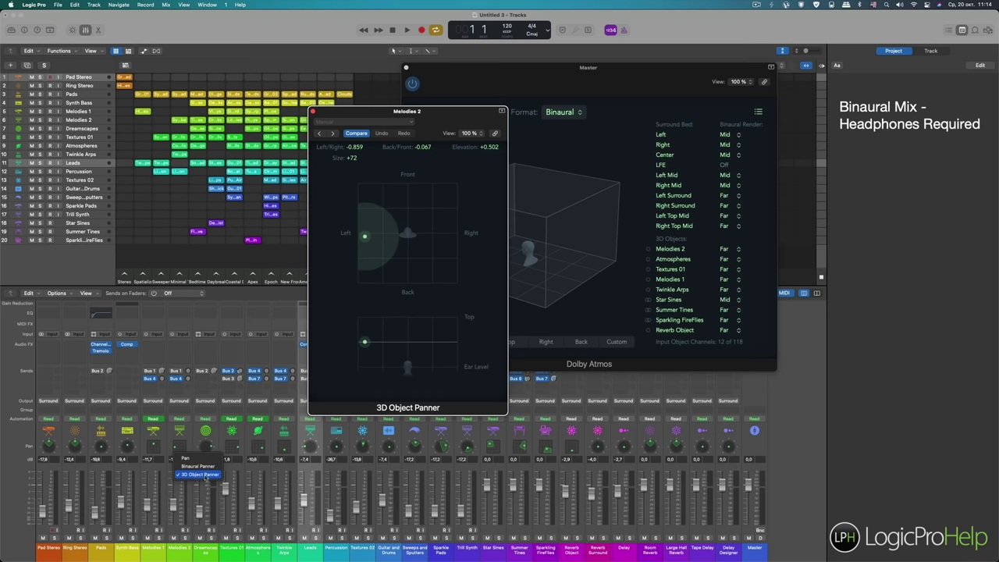
click(188, 433)
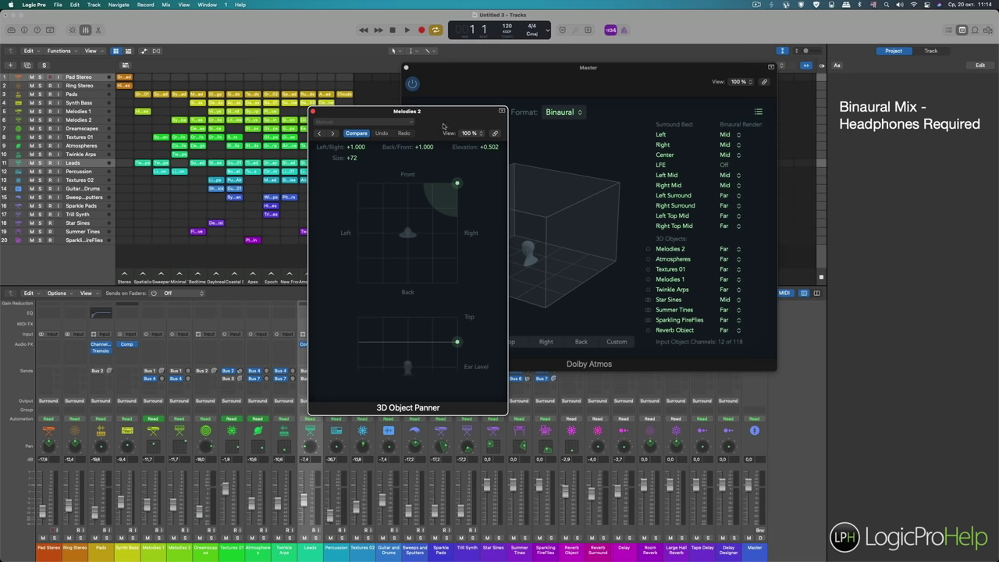
- Lower the Melodies 2 object to ear level, raise it to an elevation of about +0.533, and close its panner
drag(443, 124, 298, 154)
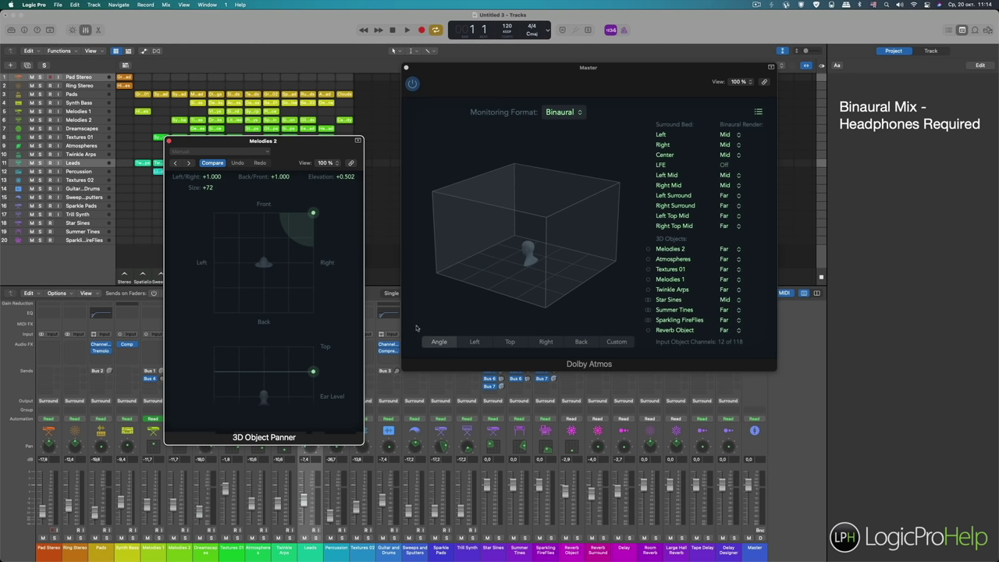
click(57, 326)
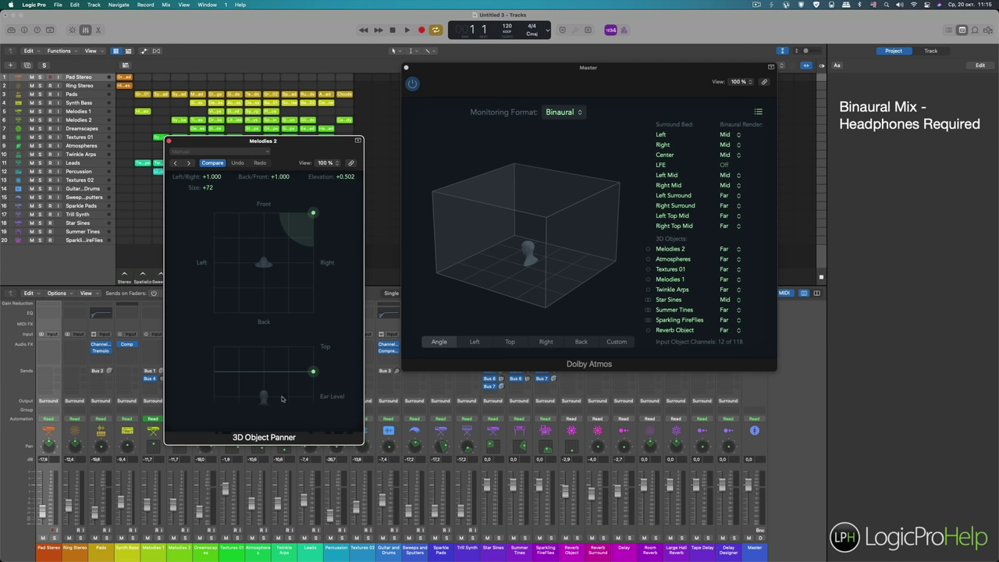
drag(313, 371, 312, 396)
click(311, 399)
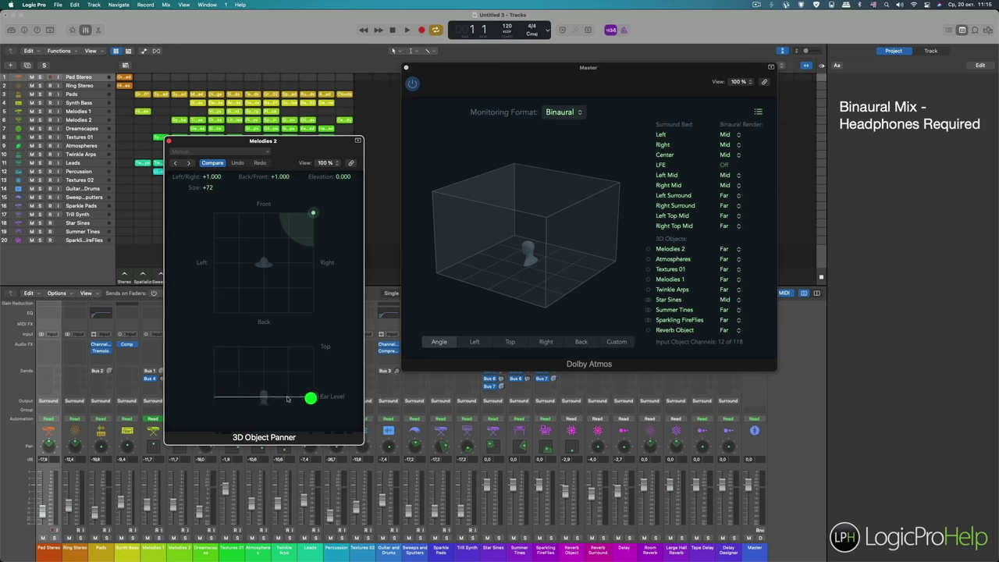
mouse_move(317, 375)
mouse_down()
mouse_move(313, 348)
mouse_move(313, 370)
mouse_up()
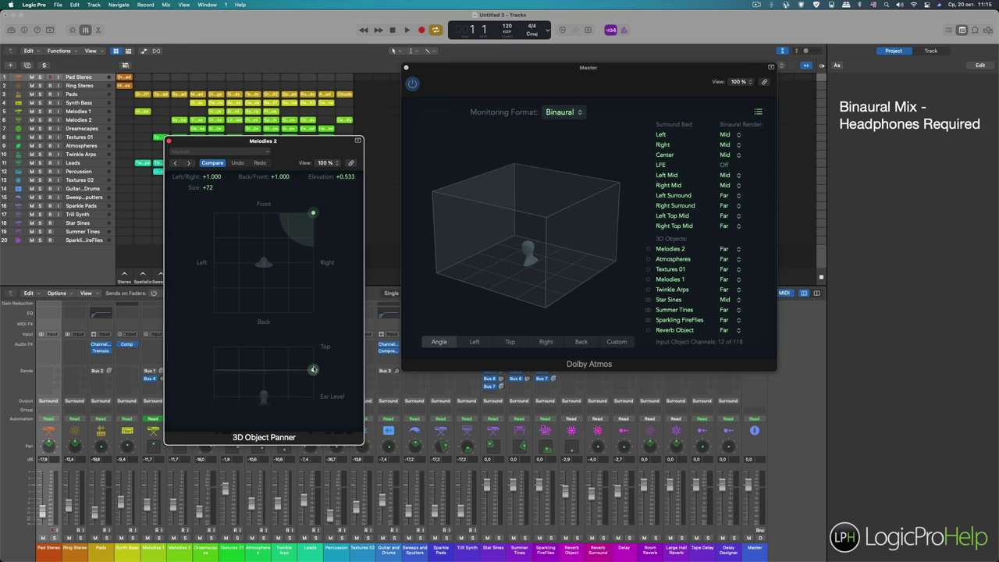
drag(293, 147, 313, 107)
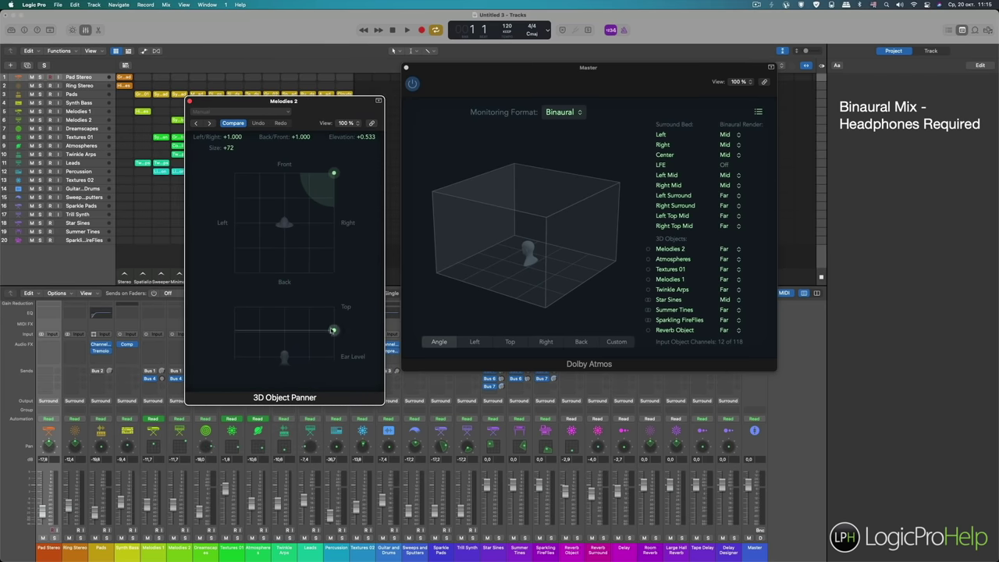
drag(323, 331, 328, 329)
click(189, 102)
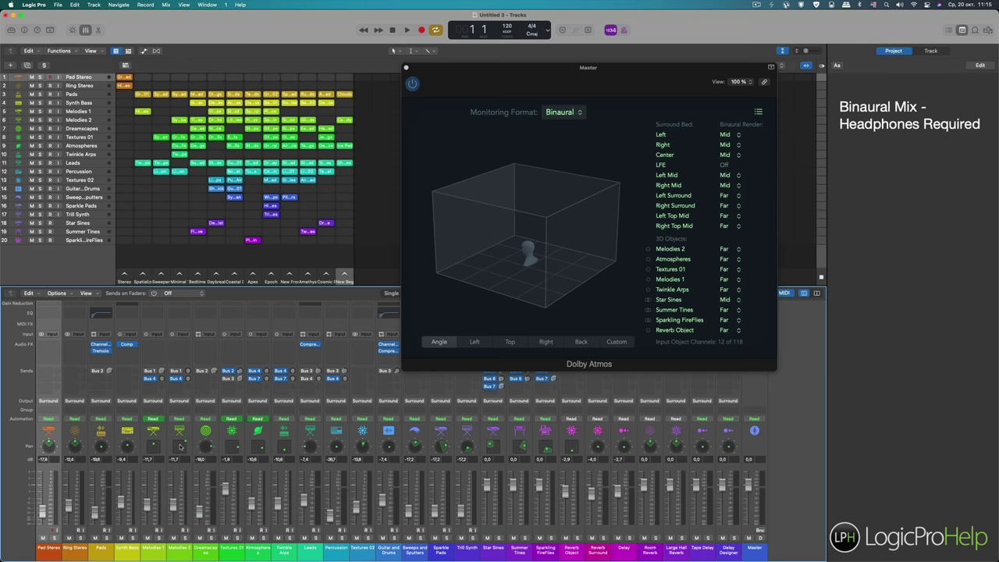
- Check the panner types offered on the Melodies 2 and Synth Bass channels, and select the Melodies 1 channel
right_click(181, 446)
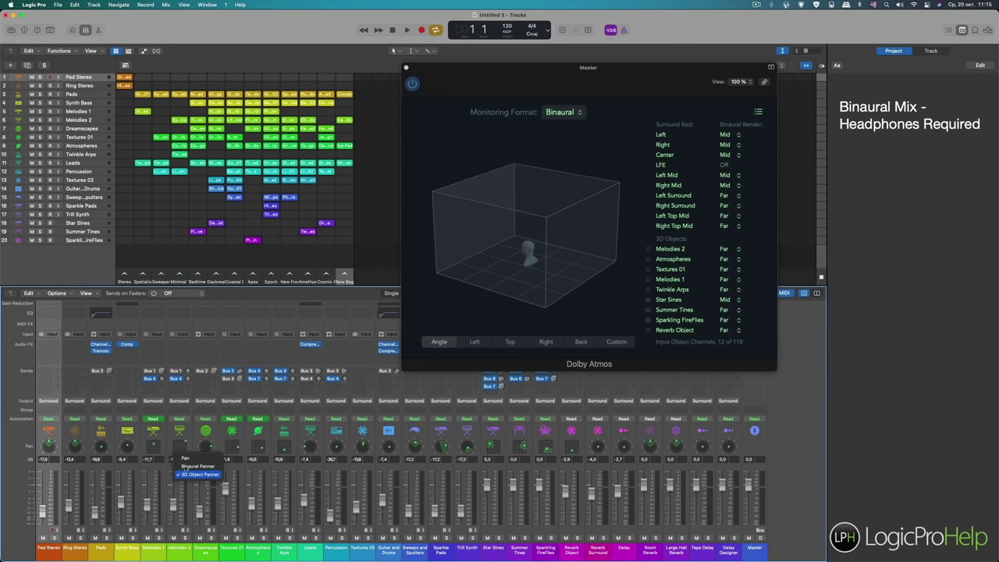
click(155, 444)
right_click(130, 447)
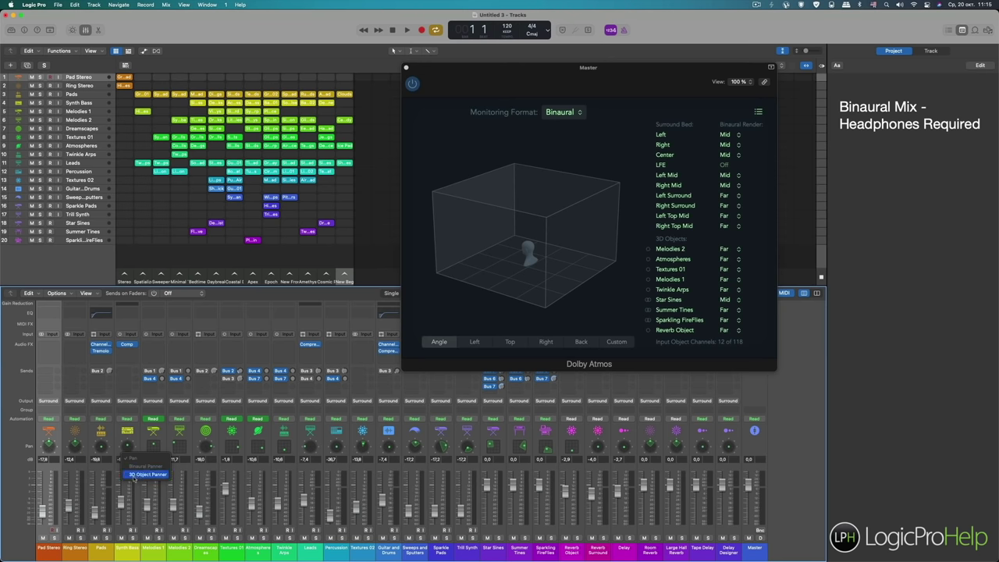
click(154, 475)
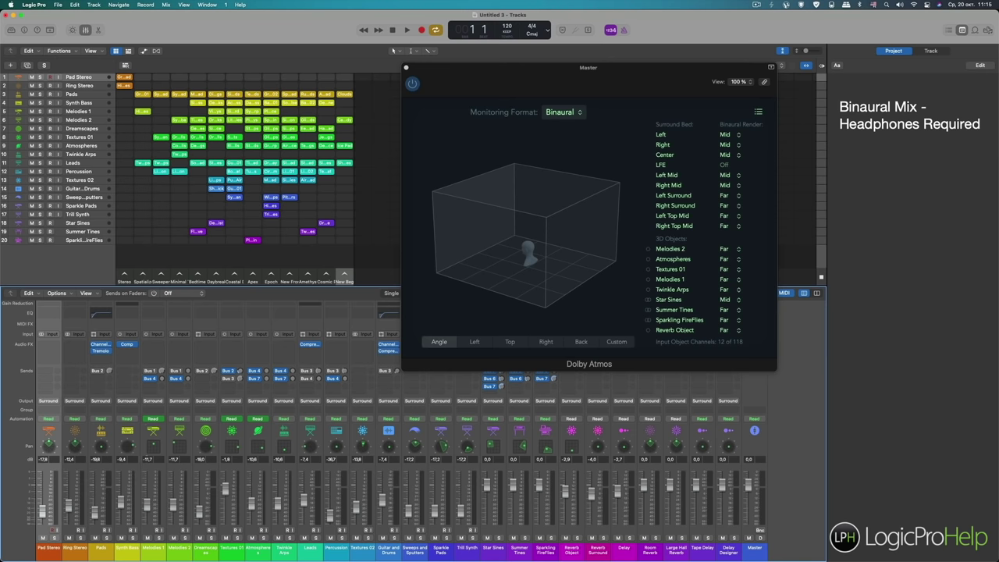
click(147, 537)
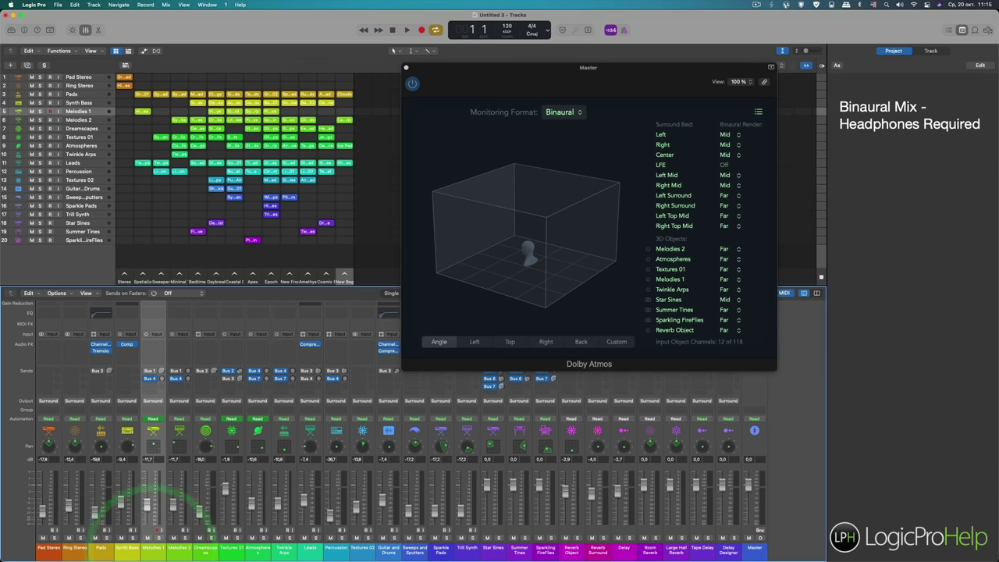
- Review the surround bed and 3D object lists in the Dolby Atmos plug-in on the Master channel and close it
drag(588, 68, 462, 65)
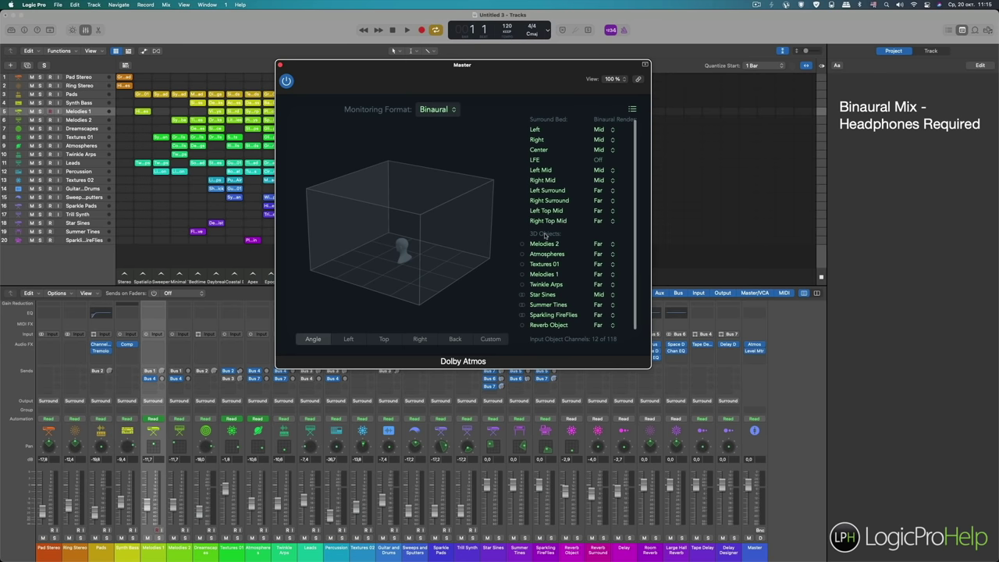
scroll(551, 249, down, 1)
scroll(552, 251, up, 1)
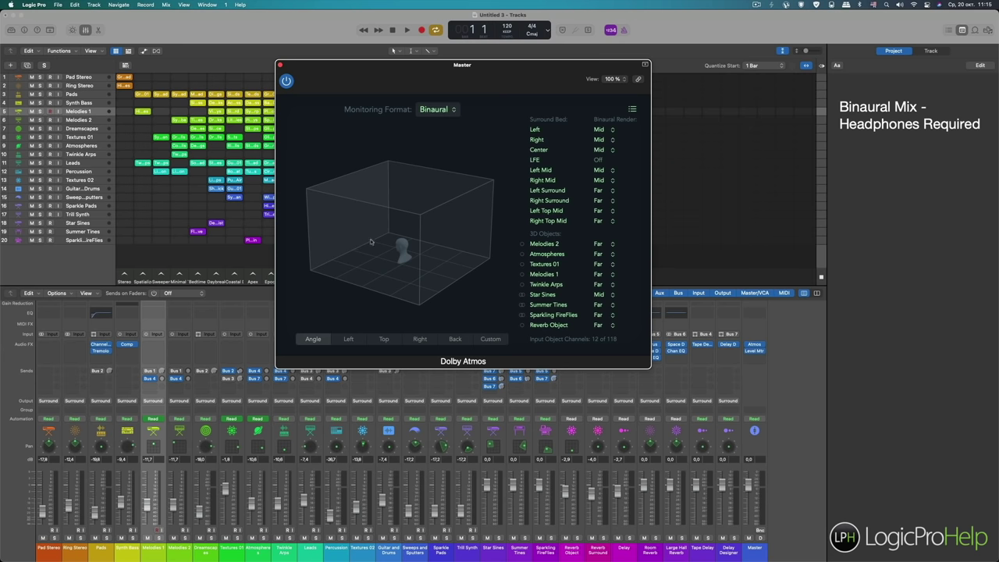
scroll(537, 260, down, 1)
click(279, 64)
click(755, 346)
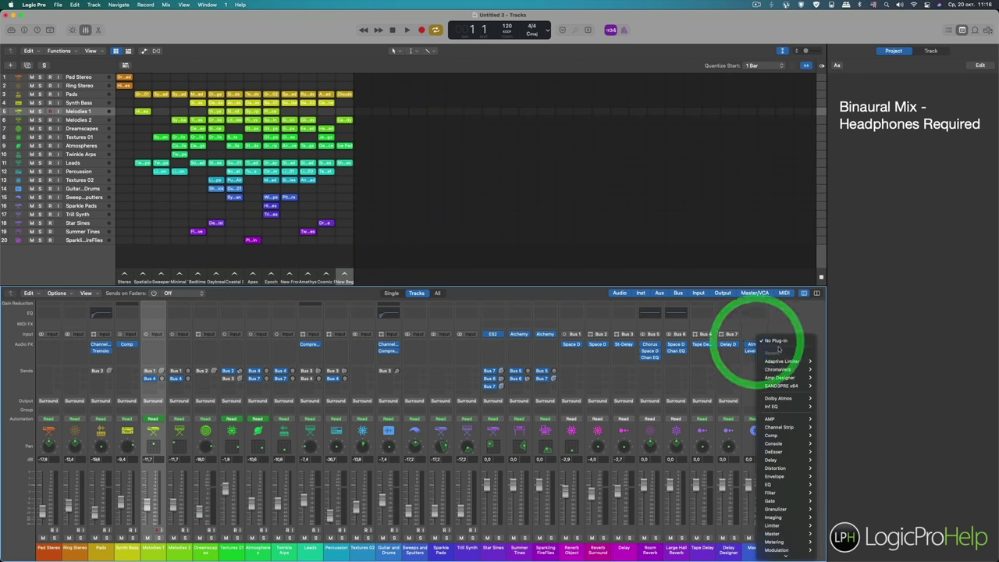
click(732, 364)
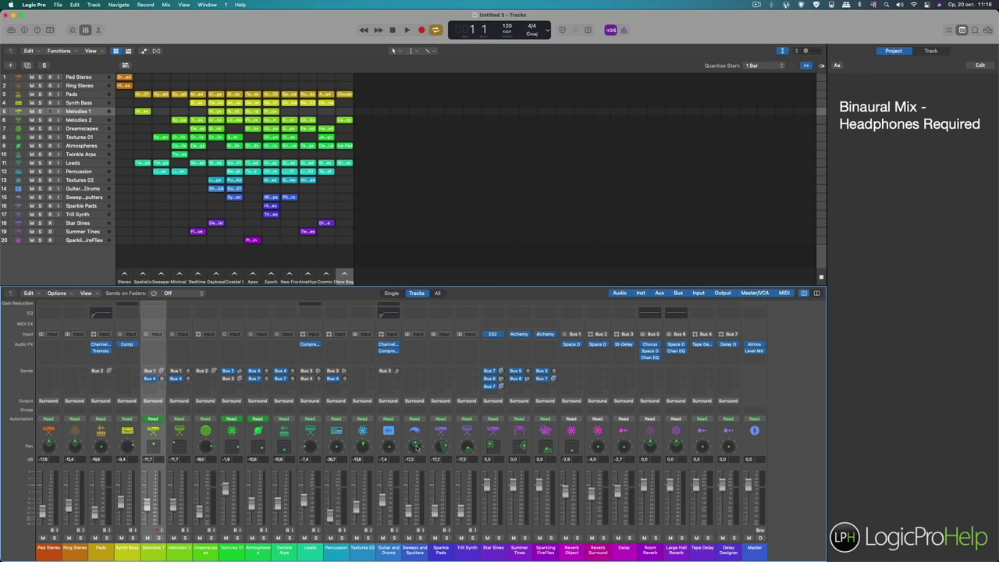
- Inspect the panner type options and the Surround Panner settings of the Textures 02 channel
right_click(362, 447)
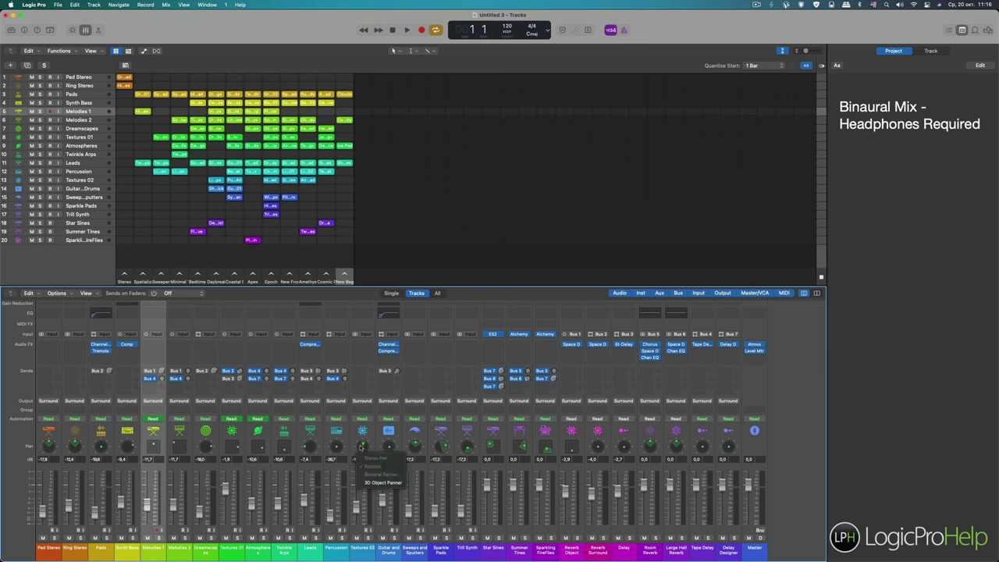
click(352, 462)
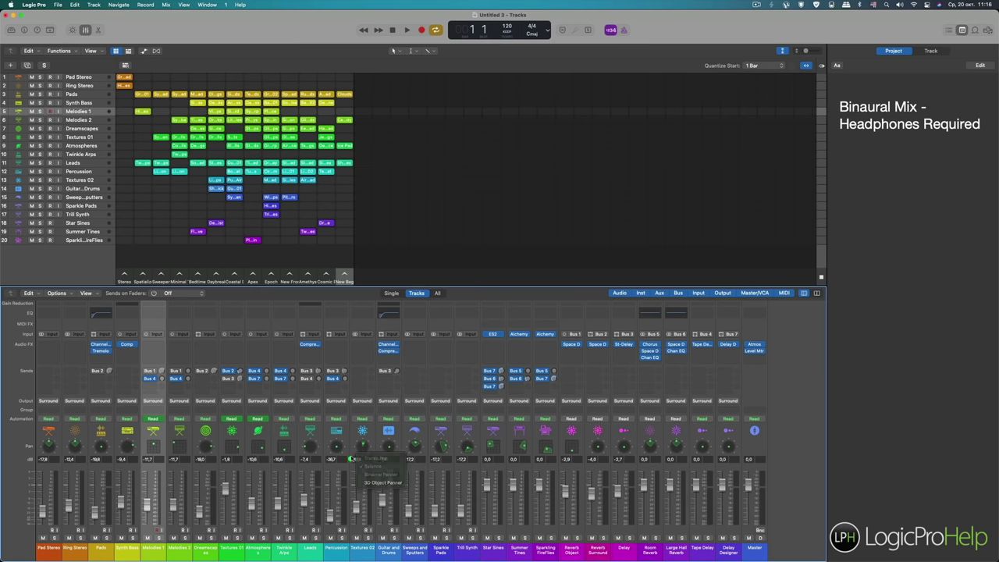
double_click(362, 446)
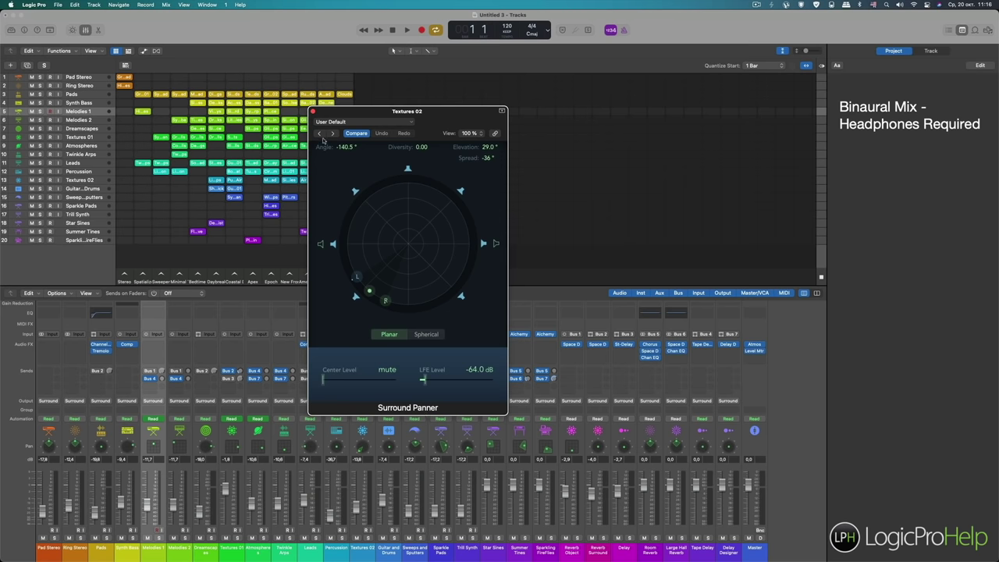
click(312, 111)
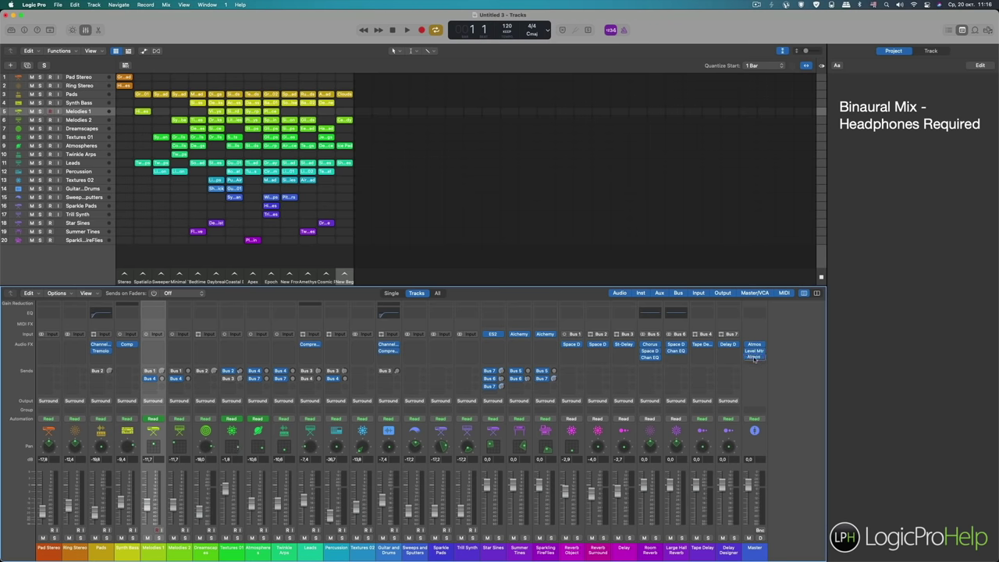
- Try the Dolby Atmos plug-in below the Level Meter on the Master channel and return it to the first slot
click(755, 357)
click(754, 357)
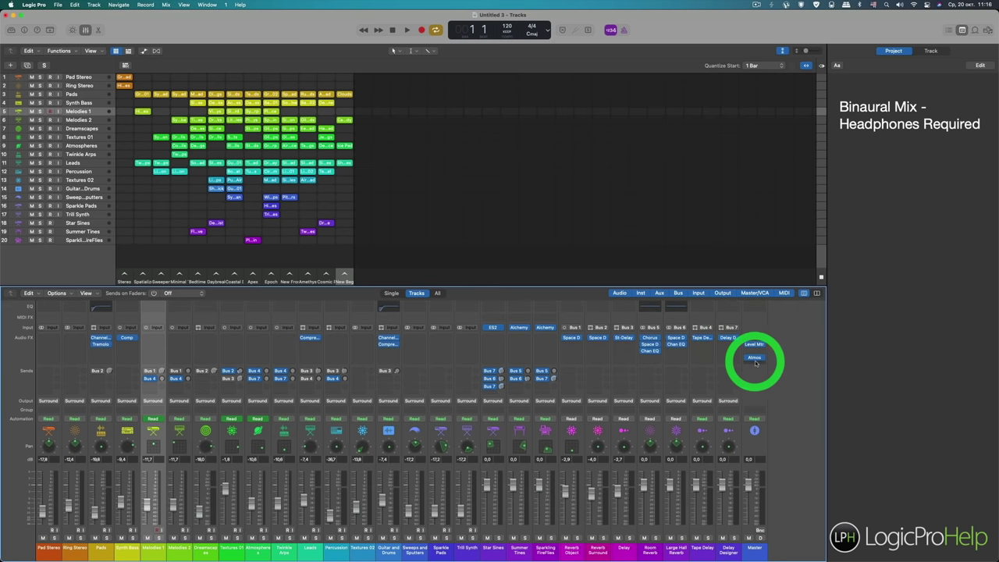
click(754, 352)
drag(754, 356, 755, 341)
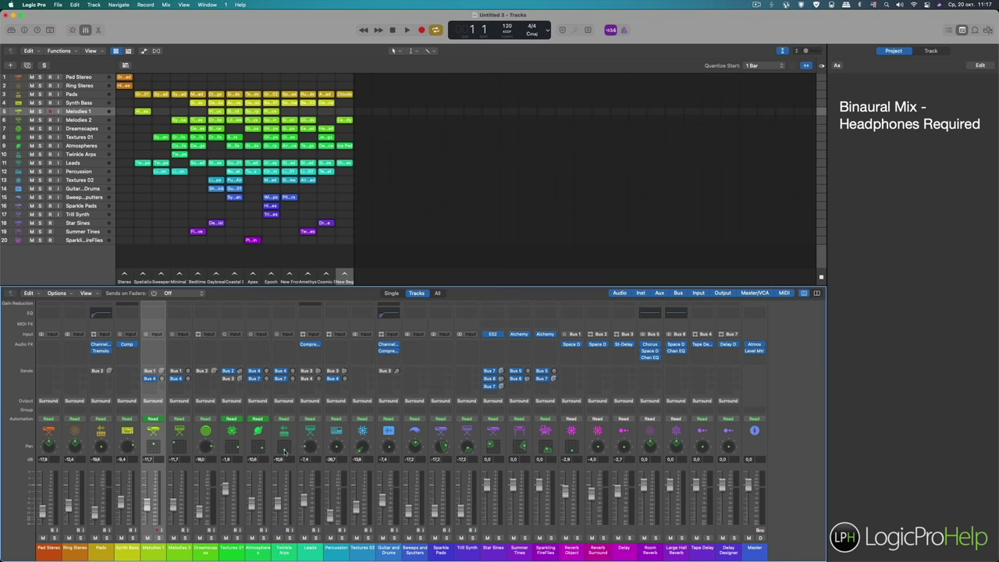
- Reposition the Twinkle Arps object in its 3D Object Panner to about +0.095 left/right and -0.468 back/front
double_click(284, 449)
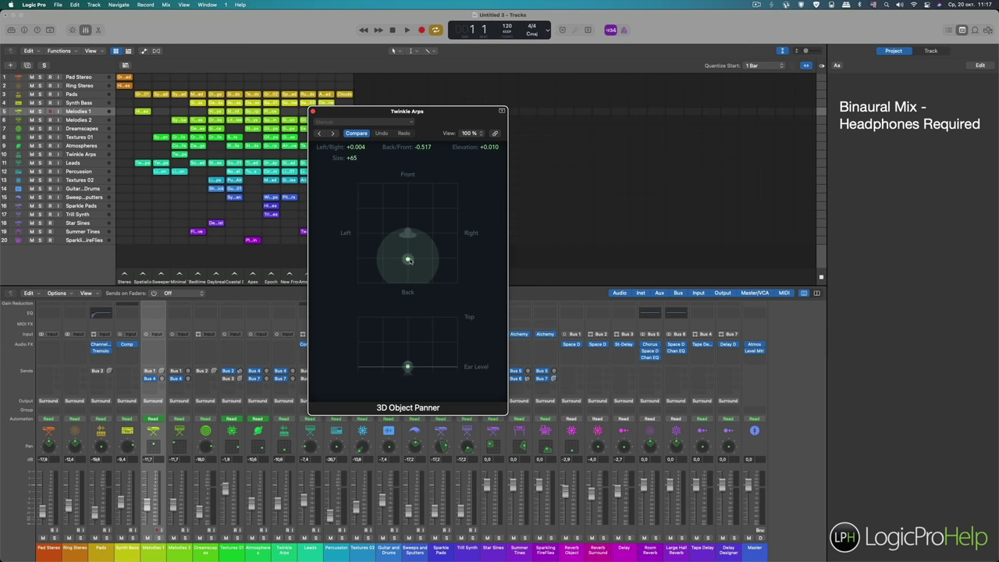
drag(407, 260, 405, 233)
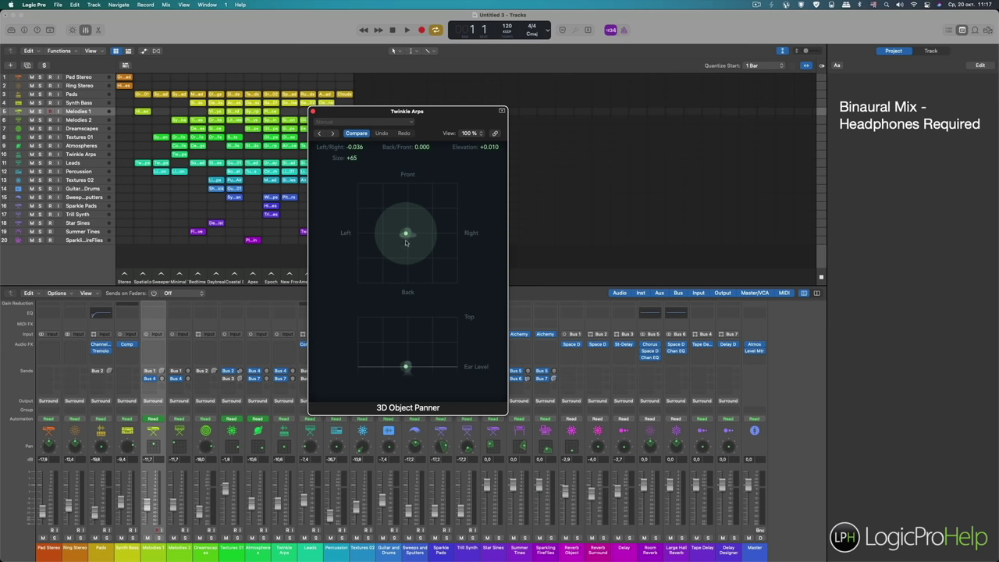
mouse_move(406, 234)
mouse_down()
mouse_move(377, 219)
mouse_move(414, 205)
mouse_move(401, 263)
mouse_move(410, 240)
mouse_up()
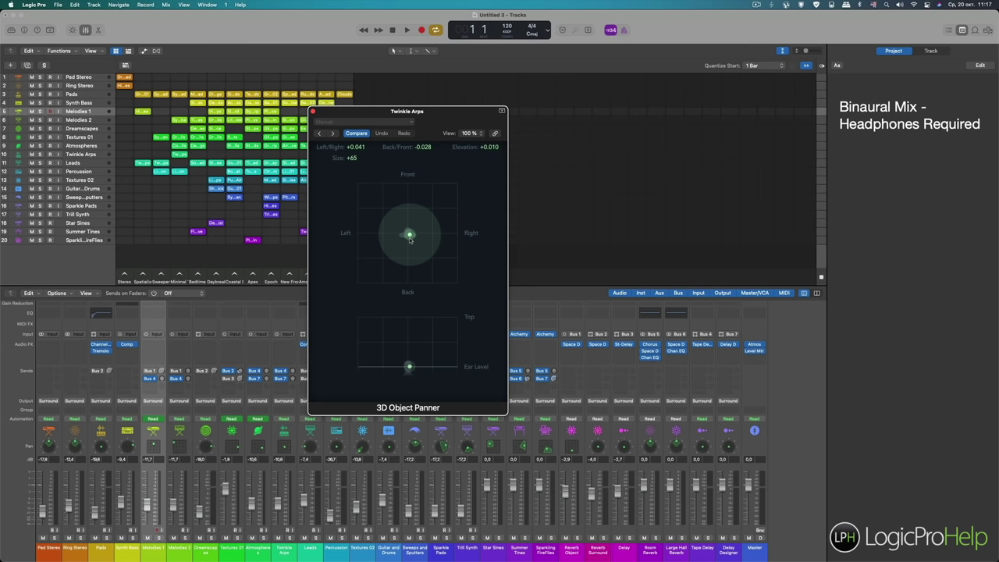
mouse_move(409, 239)
mouse_down()
mouse_move(375, 198)
mouse_move(408, 227)
mouse_move(457, 232)
mouse_move(404, 261)
mouse_move(412, 256)
mouse_up()
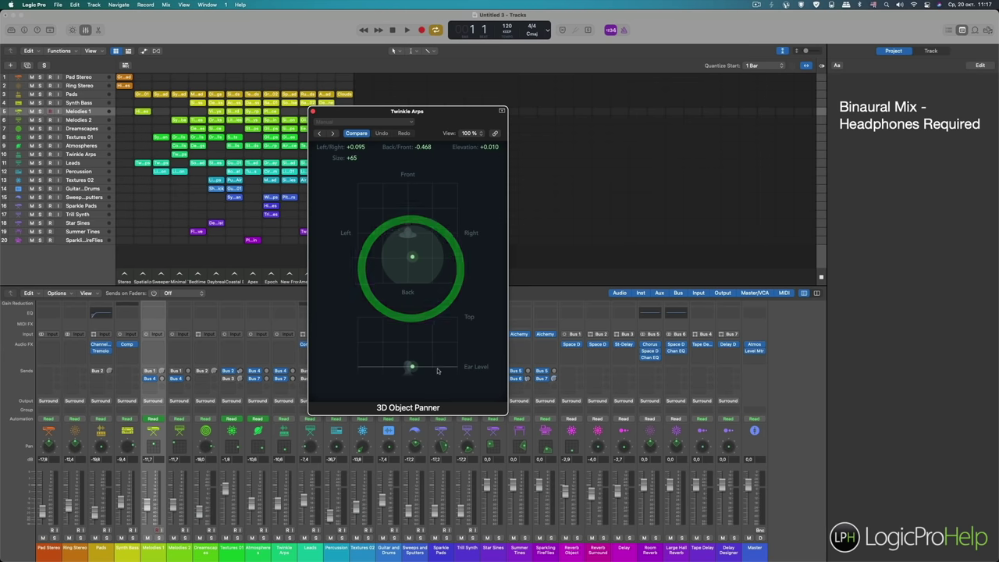
- Raise the Twinkle Arps object to an elevation of about +0.648 and close its panner
drag(439, 368, 438, 323)
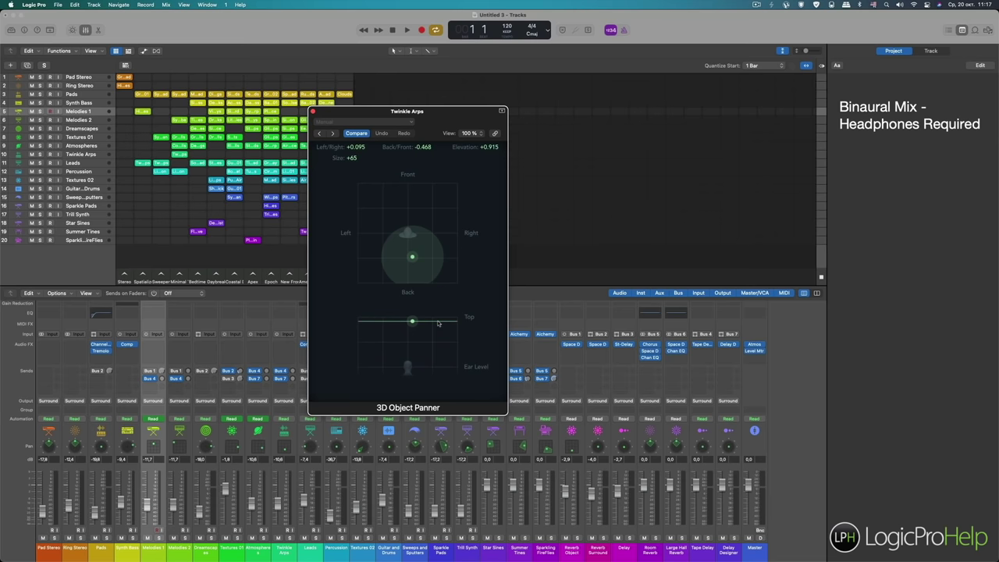
drag(438, 323, 438, 336)
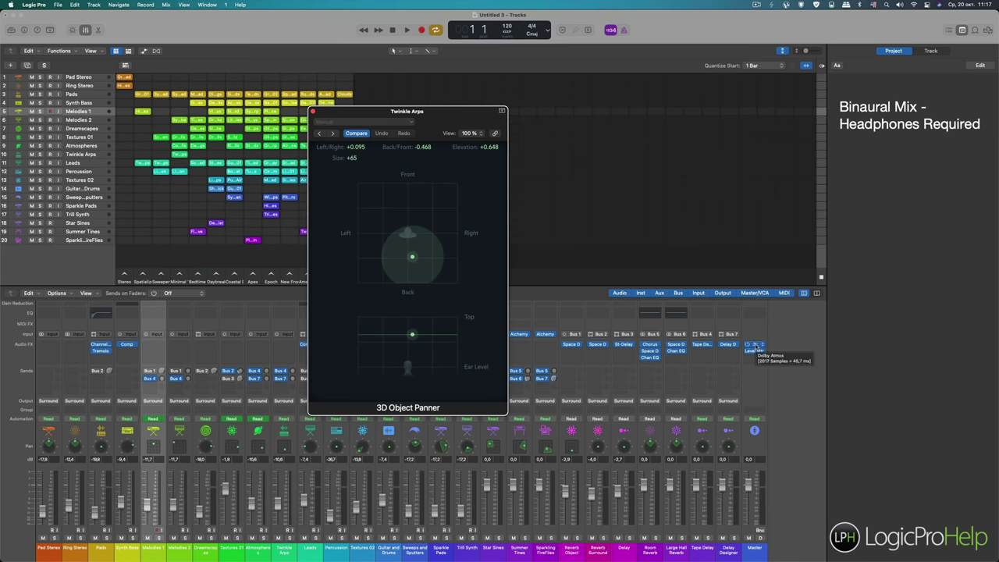
click(312, 111)
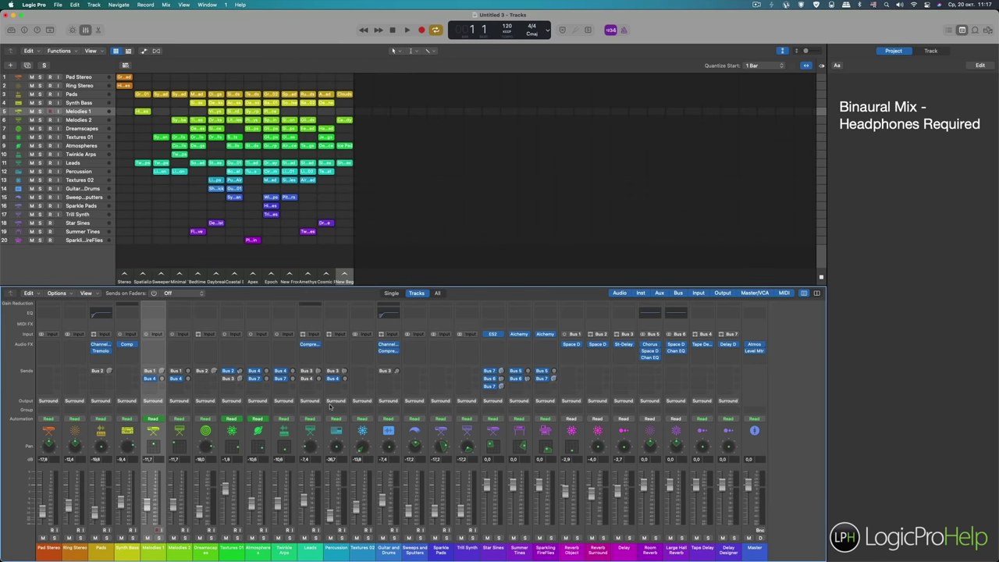
- View the Surround Balancer settings of the Percussion channel and close the window
click(337, 447)
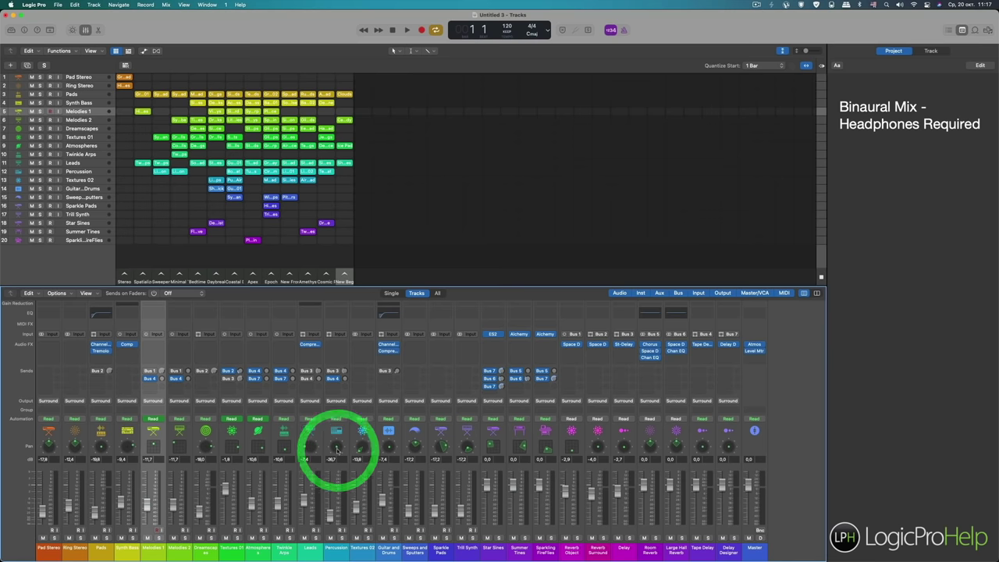
double_click(338, 448)
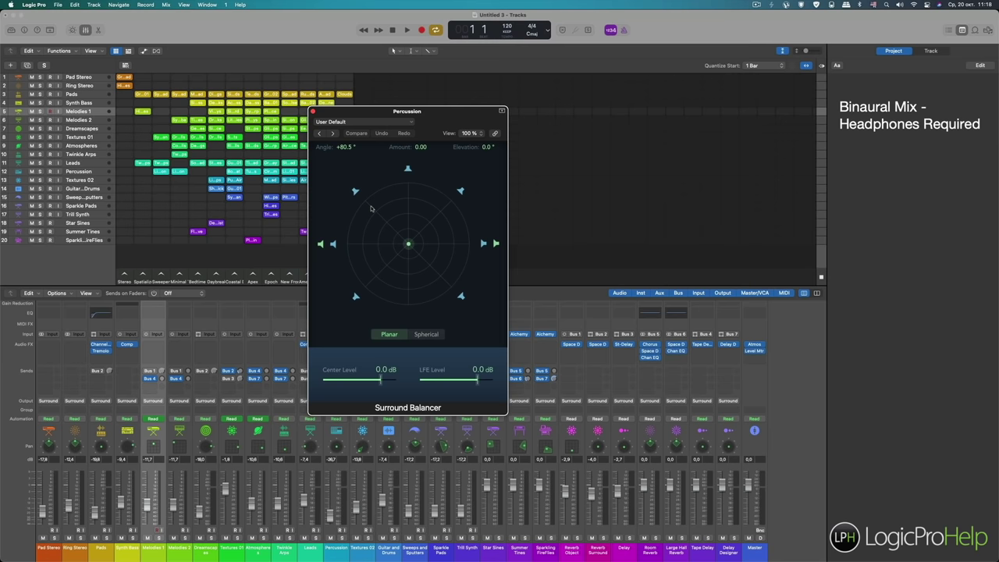
click(313, 111)
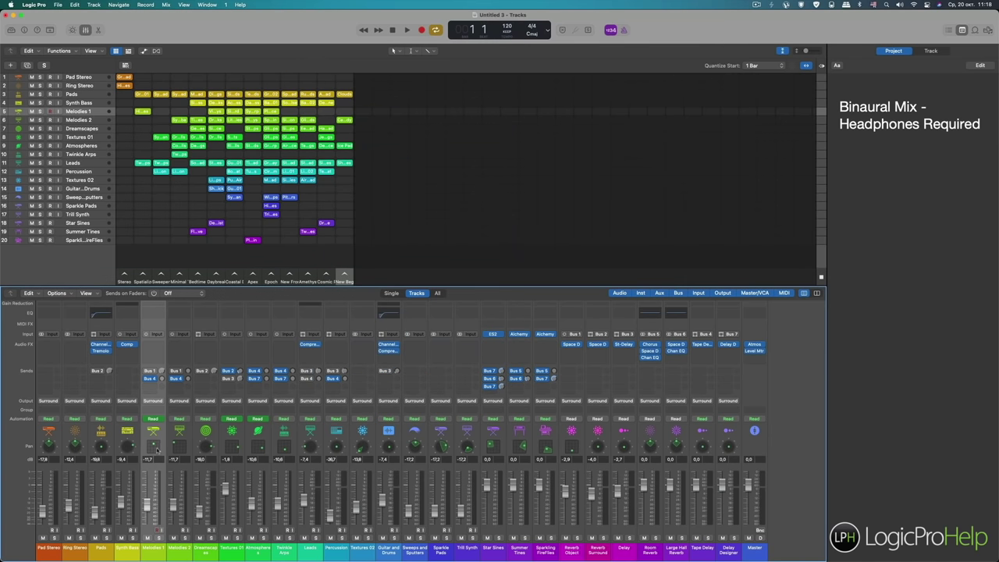
- View the panner type options of the Melodies 1 channel, and inspect and close the Dolby Atmos plug-in on the Master channel
right_click(157, 450)
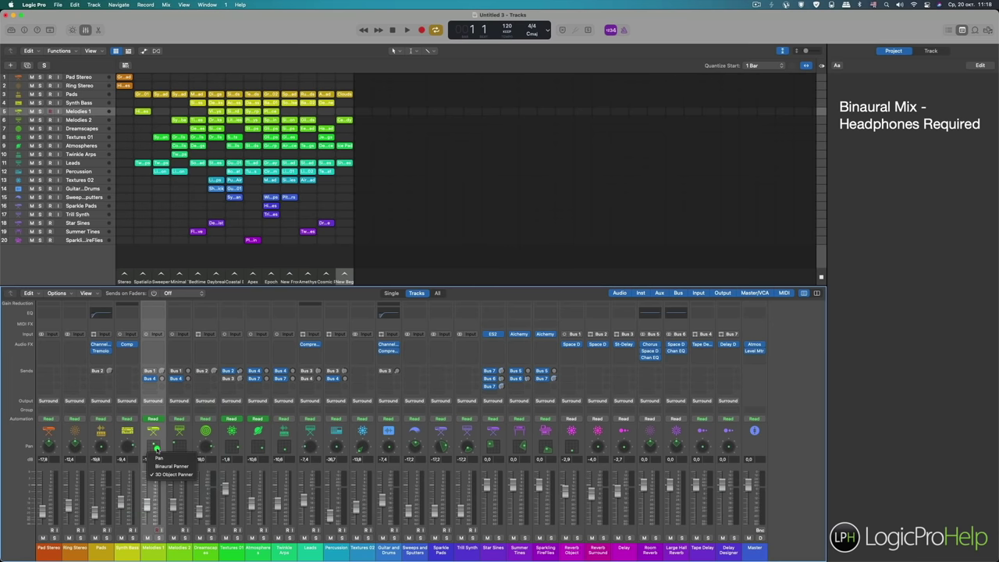
click(157, 445)
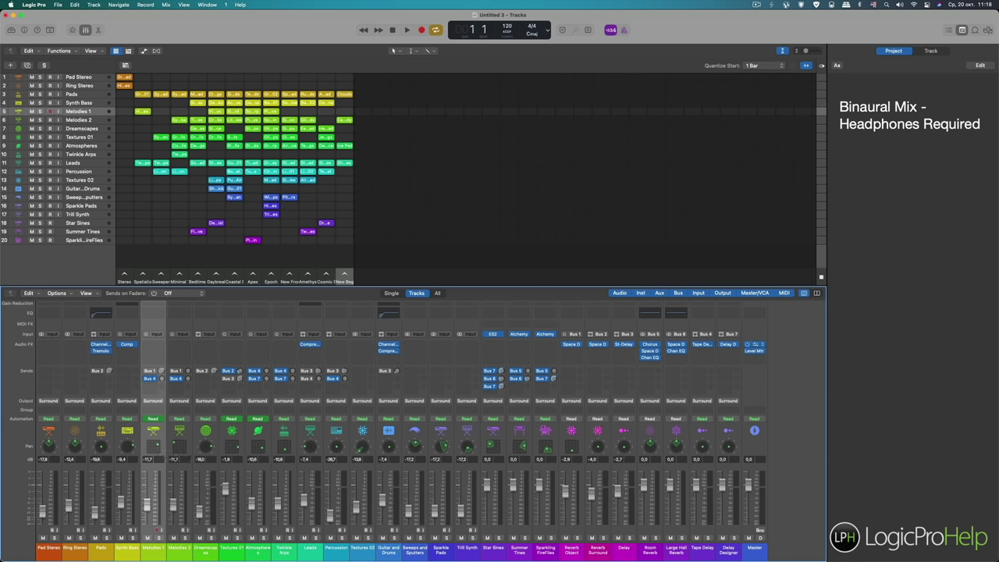
click(754, 346)
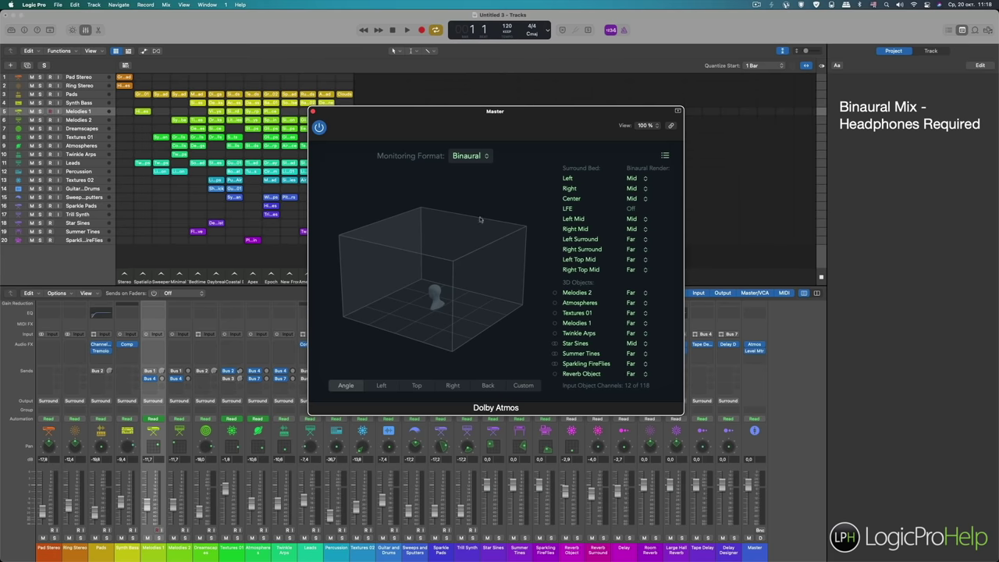
drag(549, 111, 532, 97)
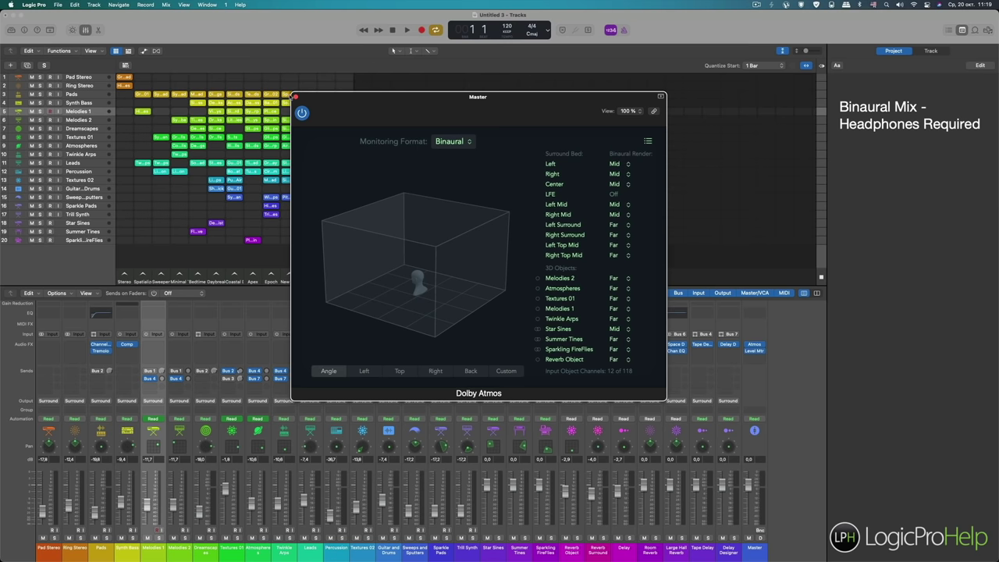
click(295, 98)
click(295, 98)
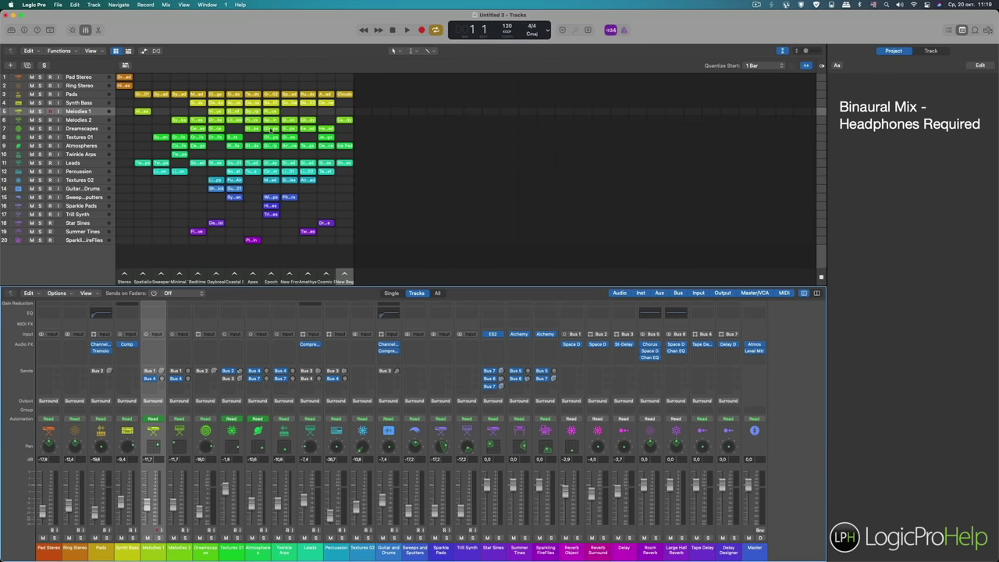
- Play the Epoch scene, check the Level Meter on the Master channel, and stop playback with the meter closed
click(271, 275)
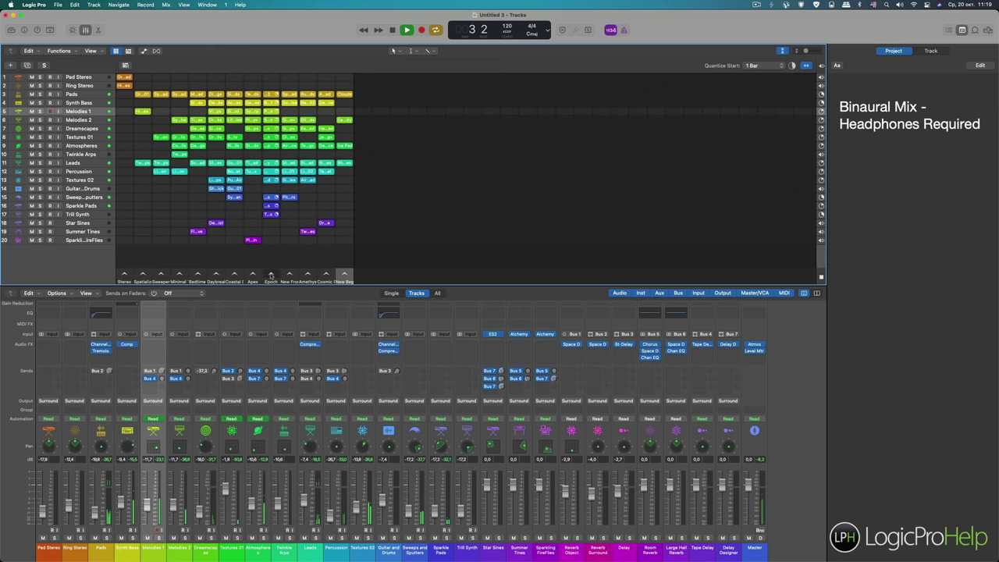
click(754, 348)
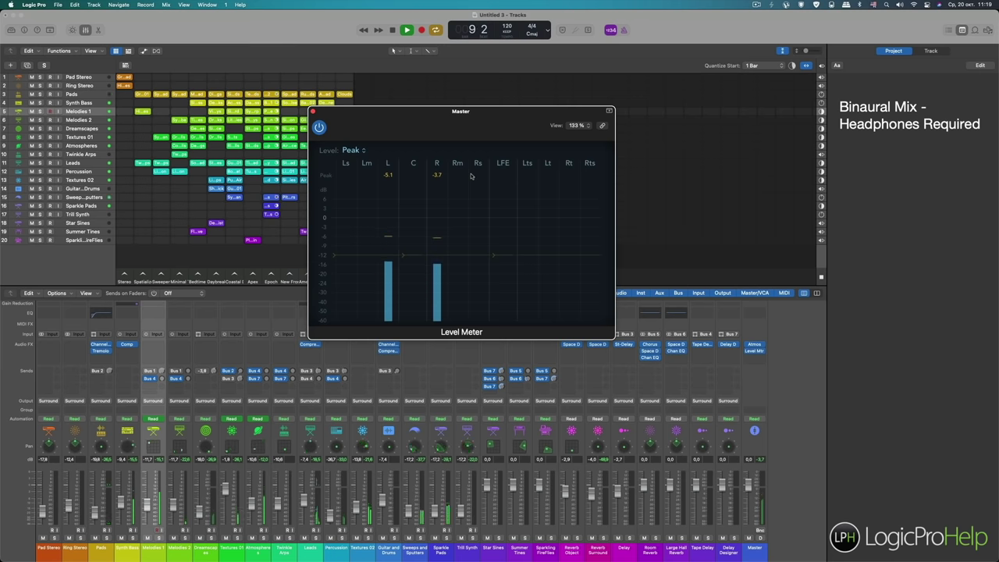
click(313, 112)
key(space)
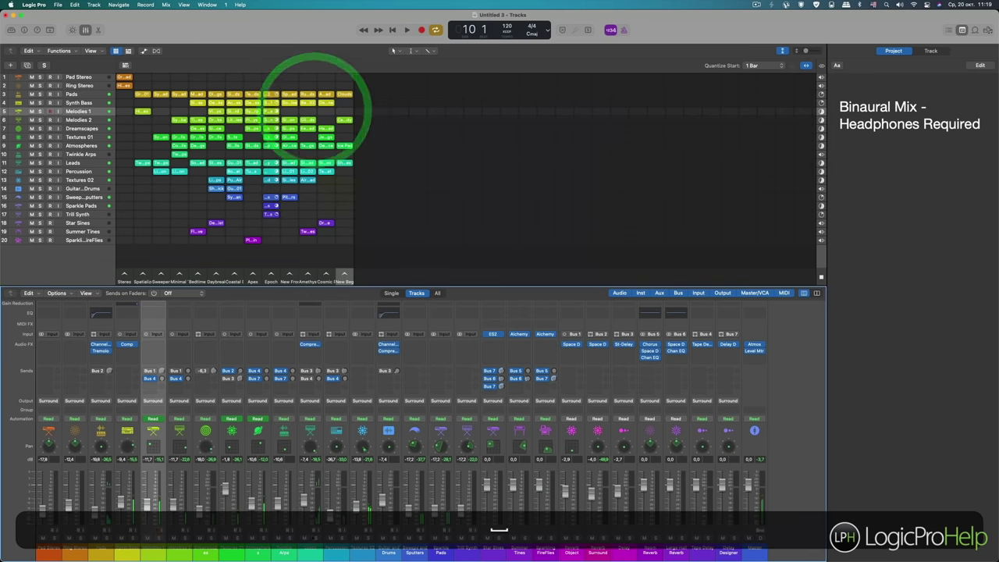
- Solo the Leads channel, play it while viewing its Surround Balancer, and stop playback and close the window
click(316, 537)
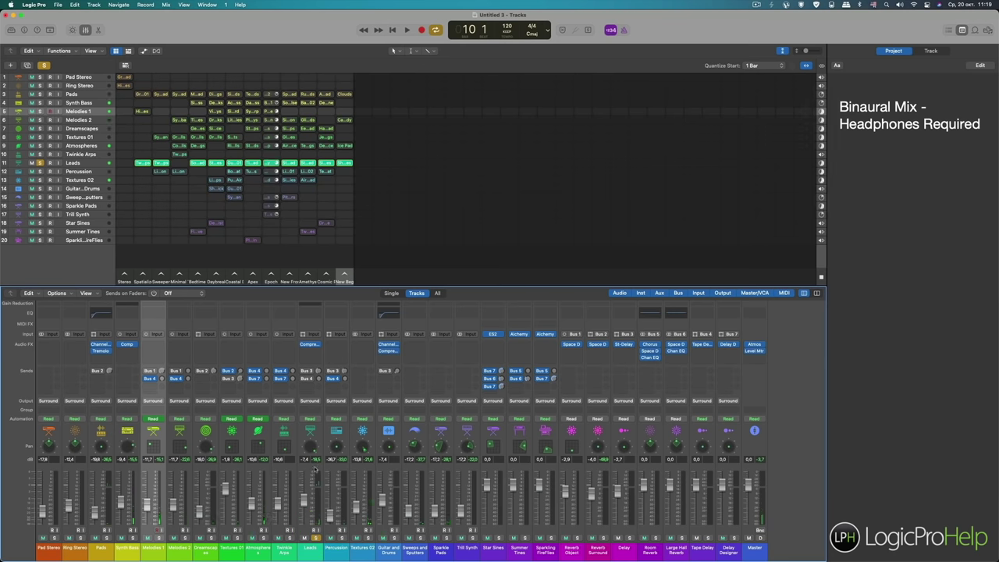
key(space)
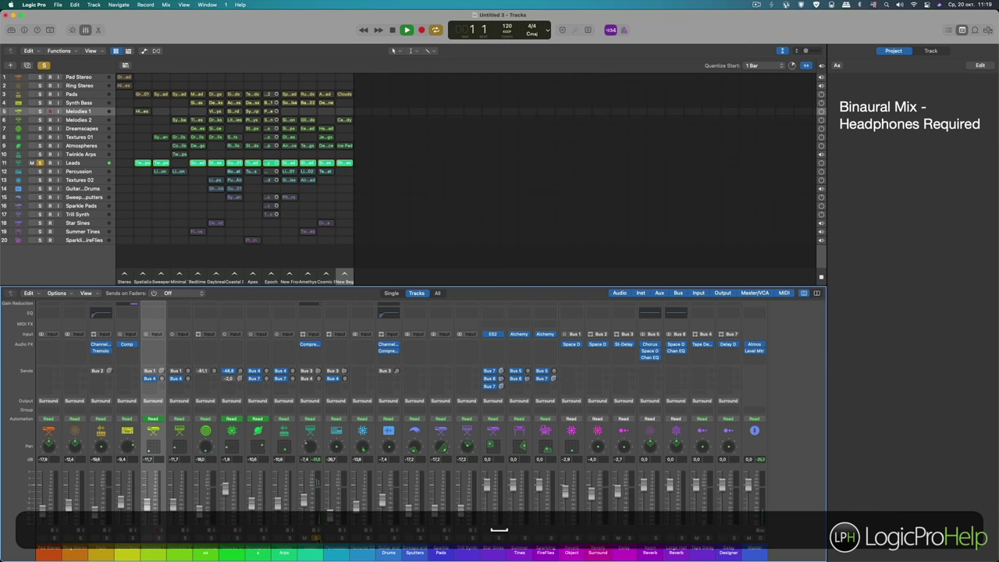
double_click(310, 447)
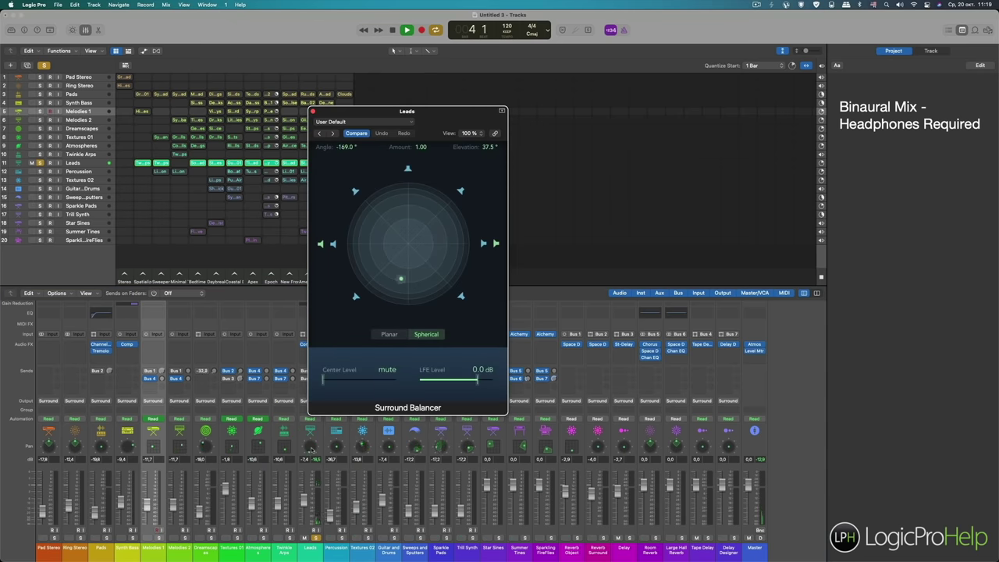
key(space)
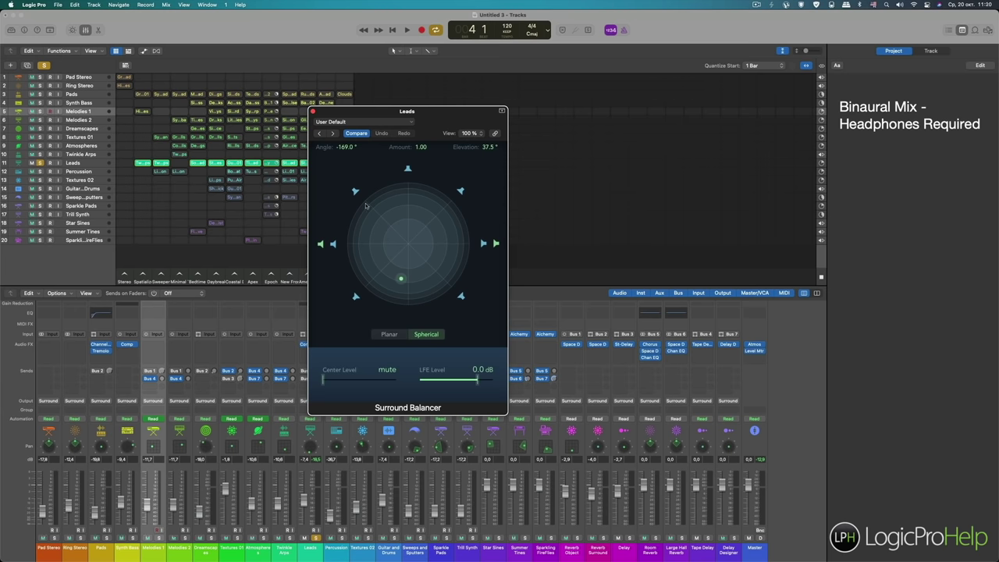
click(332, 245)
click(333, 245)
click(312, 109)
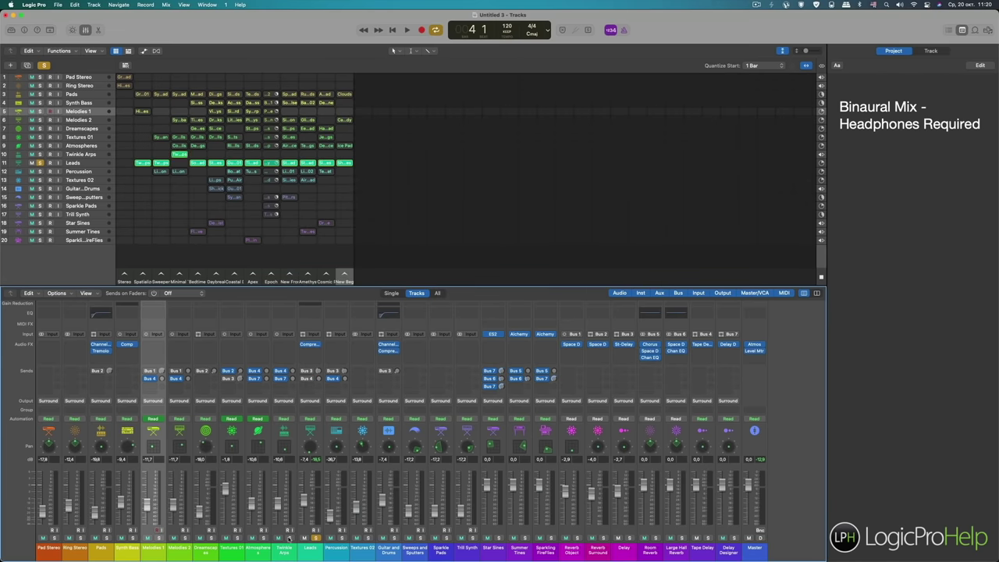
- Move the solo from Leads to Twinkle Arps, audition it briefly, and remove the Twinkle Arps solo
click(289, 538)
click(316, 538)
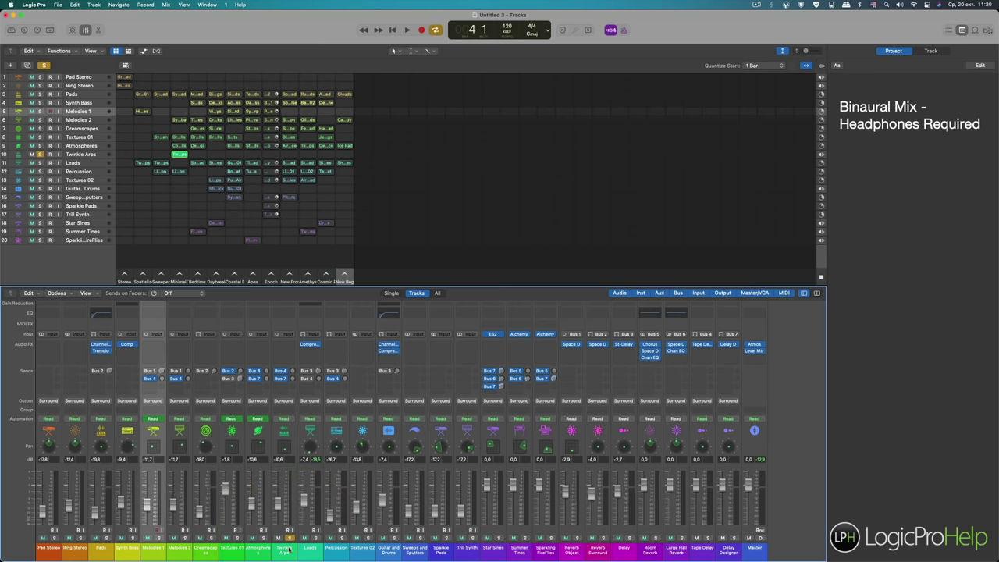
key(space)
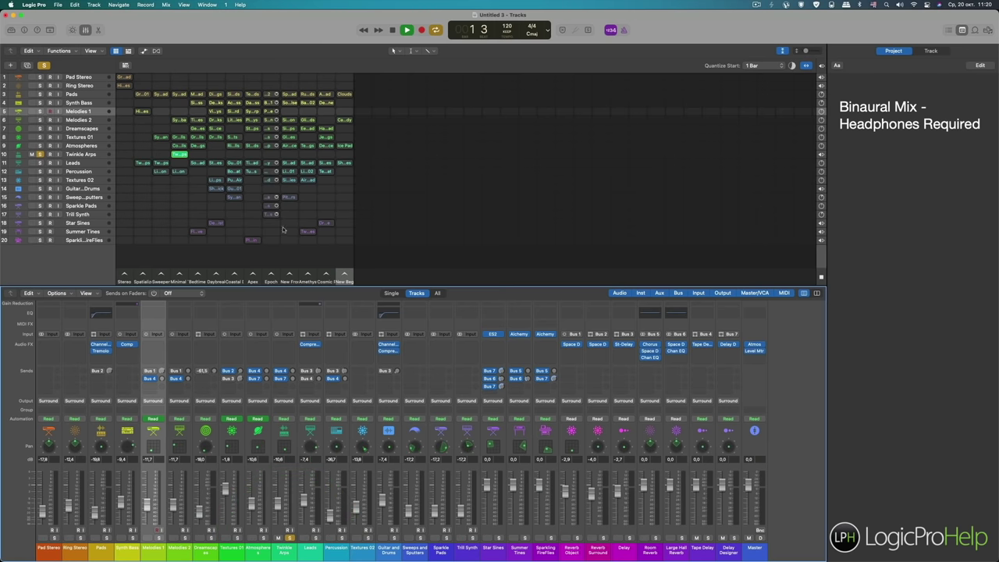
key(space)
click(289, 538)
- Solo the Atmospheres channel and play it in short passages while watching the object's movement in its 3D Object Panner
key(space)
click(263, 537)
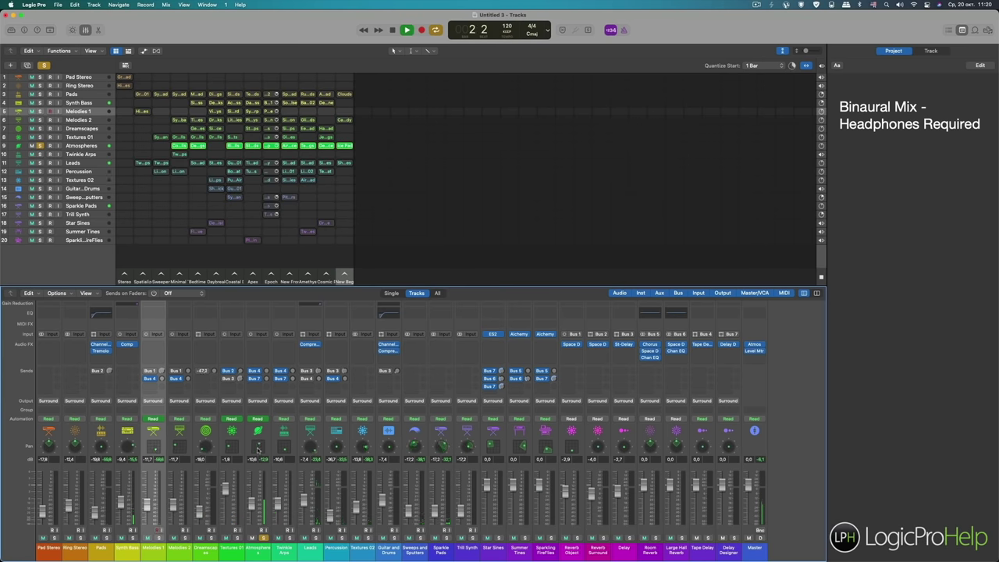
click(259, 447)
key(space)
double_click(258, 447)
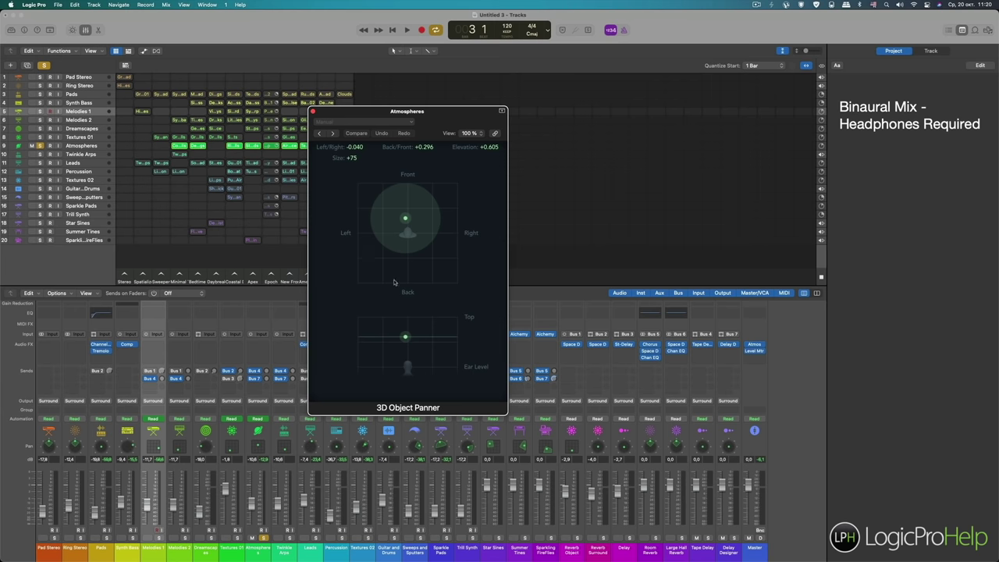
key(space)
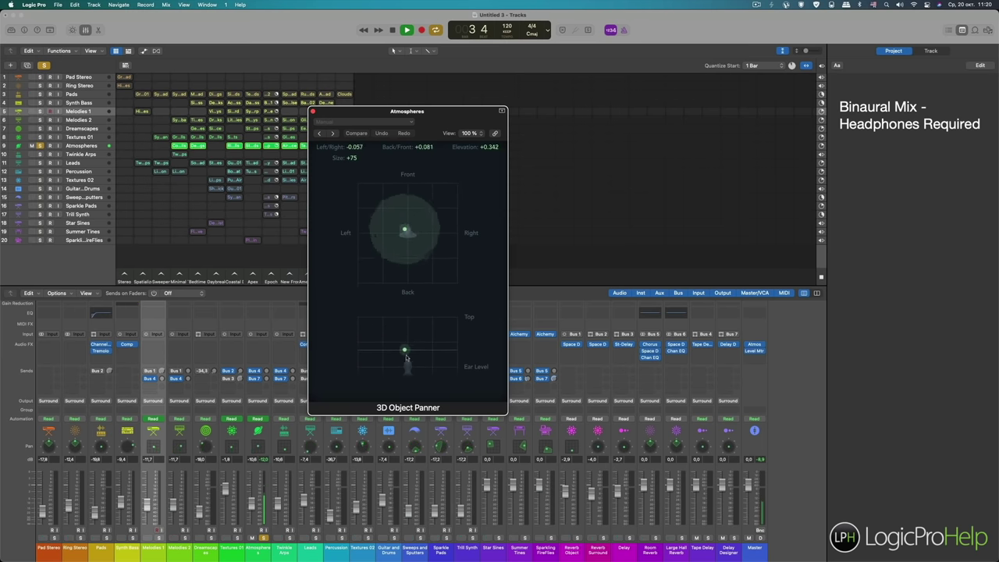
key(space)
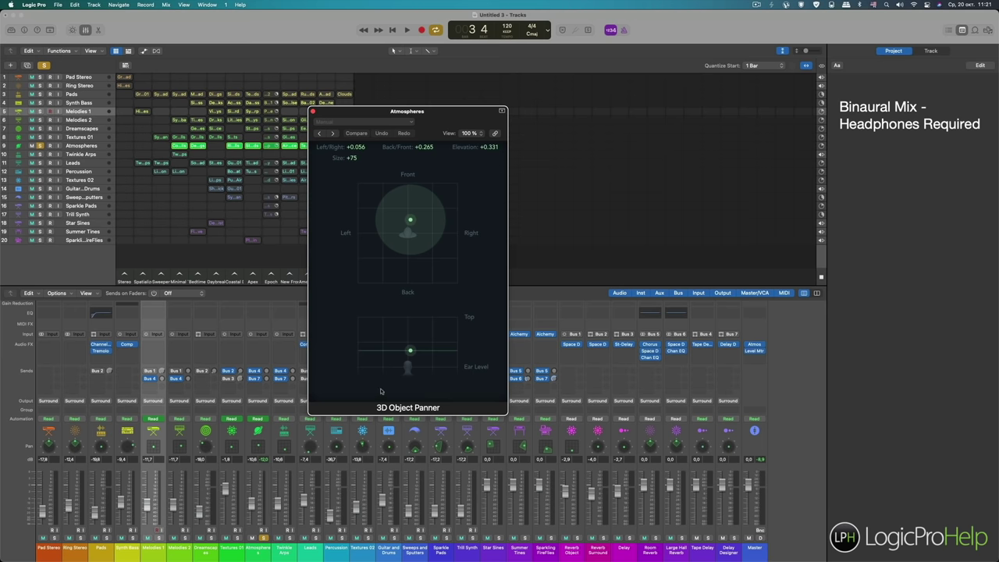
key(space)
key(space)
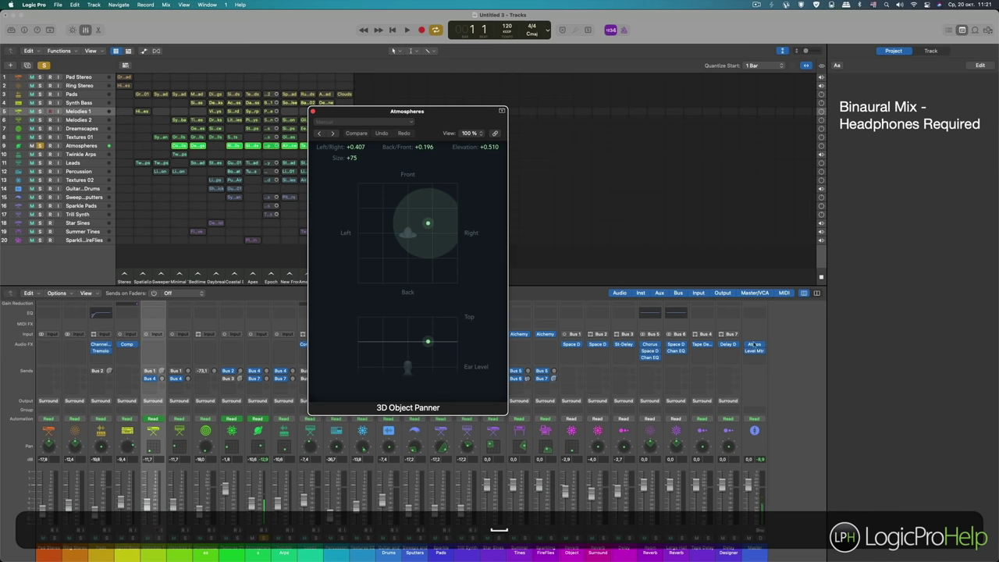
- Compare the Atmospheres 3D Object Panner with the Master channel's Dolby Atmos plug-in side by side during playback, and close both windows
click(754, 346)
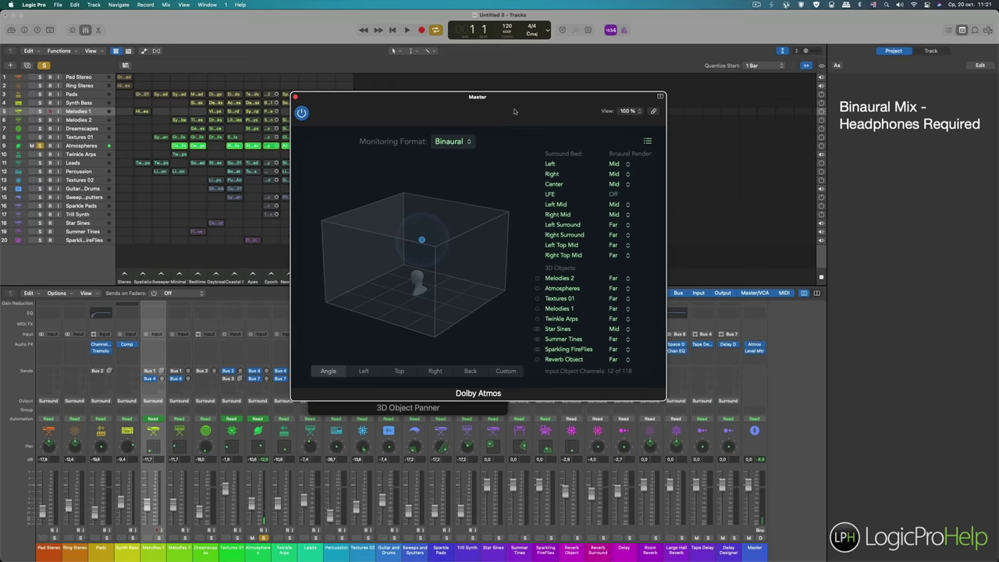
drag(527, 118, 689, 118)
key(space)
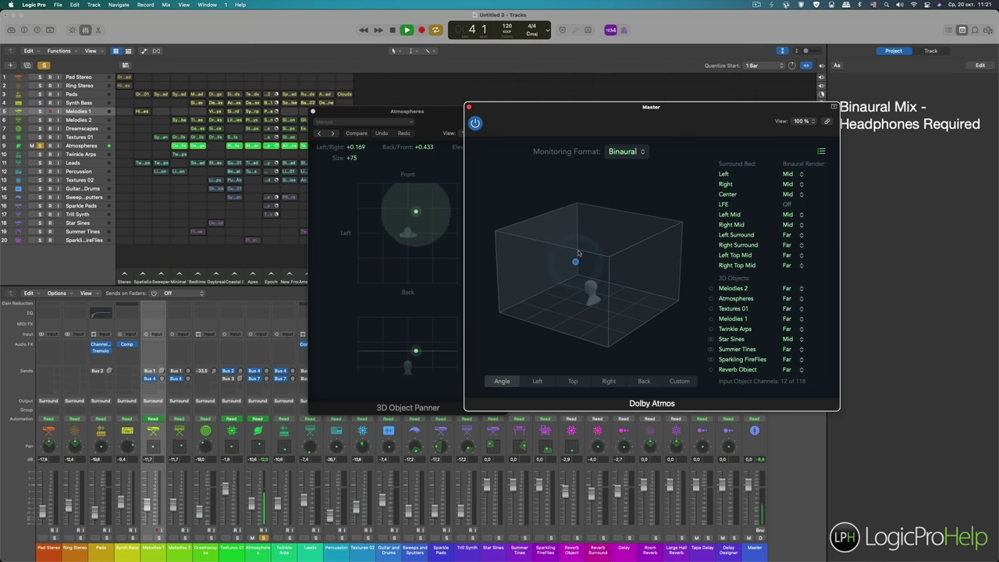
key(space)
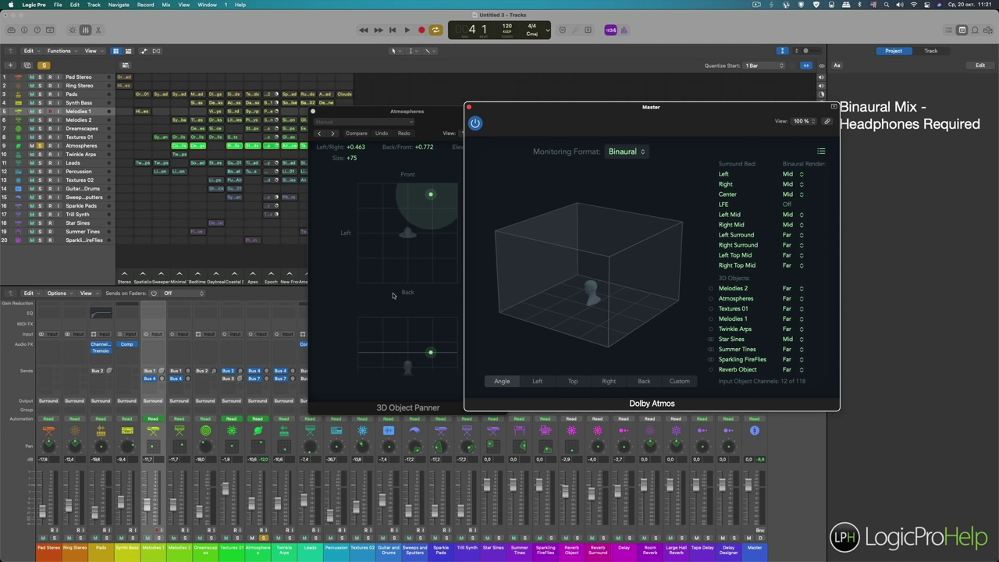
drag(596, 125, 649, 134)
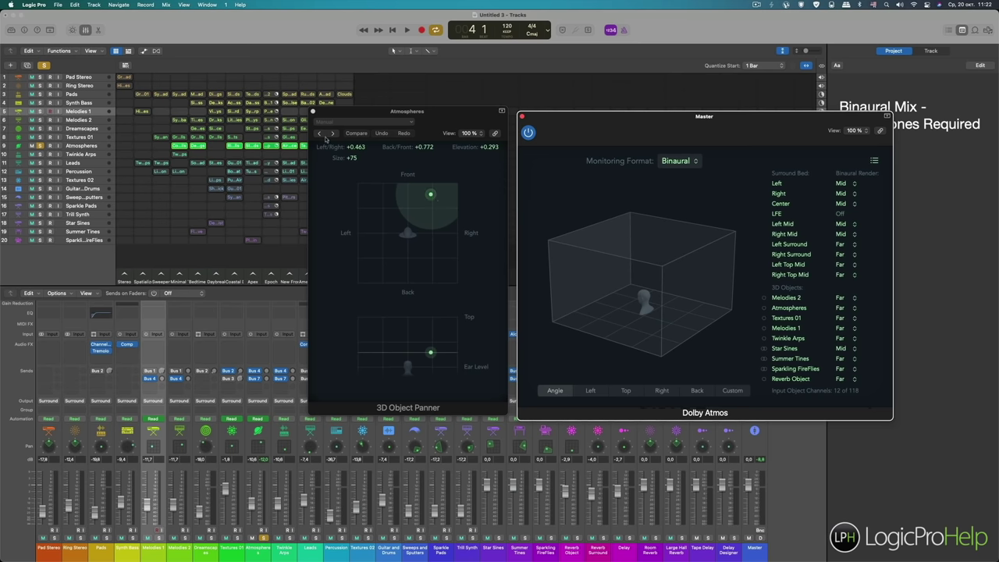
click(312, 112)
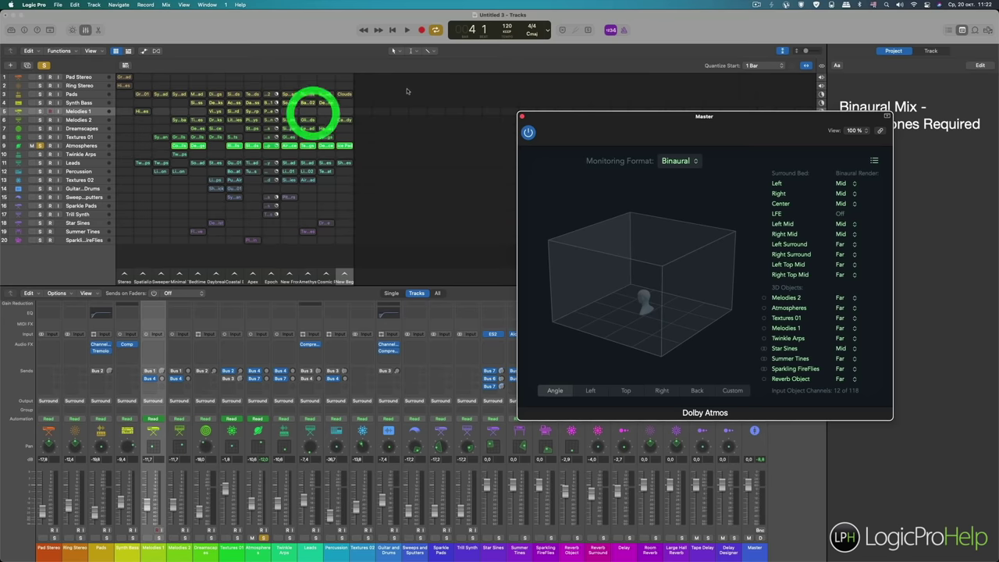
click(522, 115)
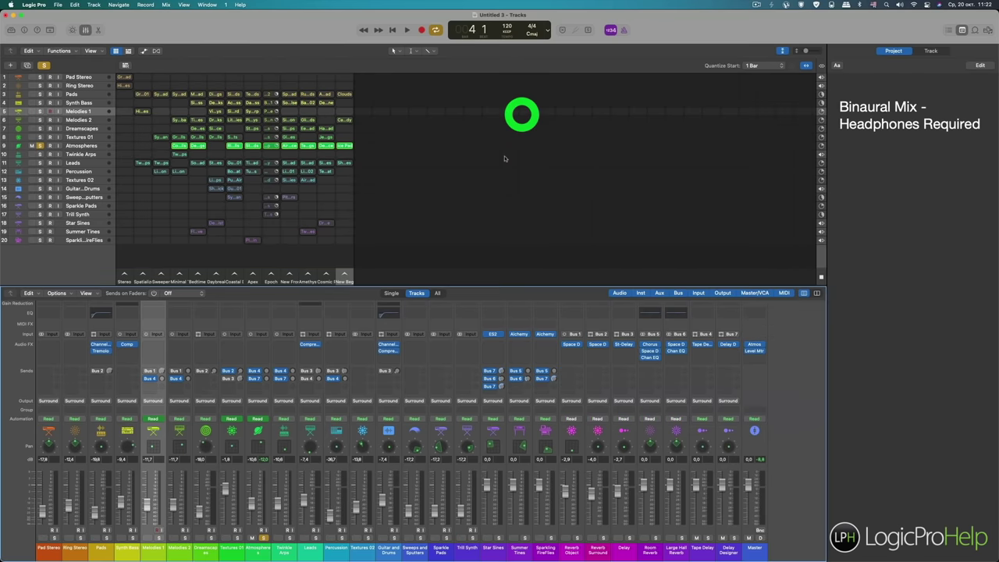
- View the Leads Surround Balancer alongside the Master channel's Dolby Atmos plug-in, and close both windows
double_click(309, 448)
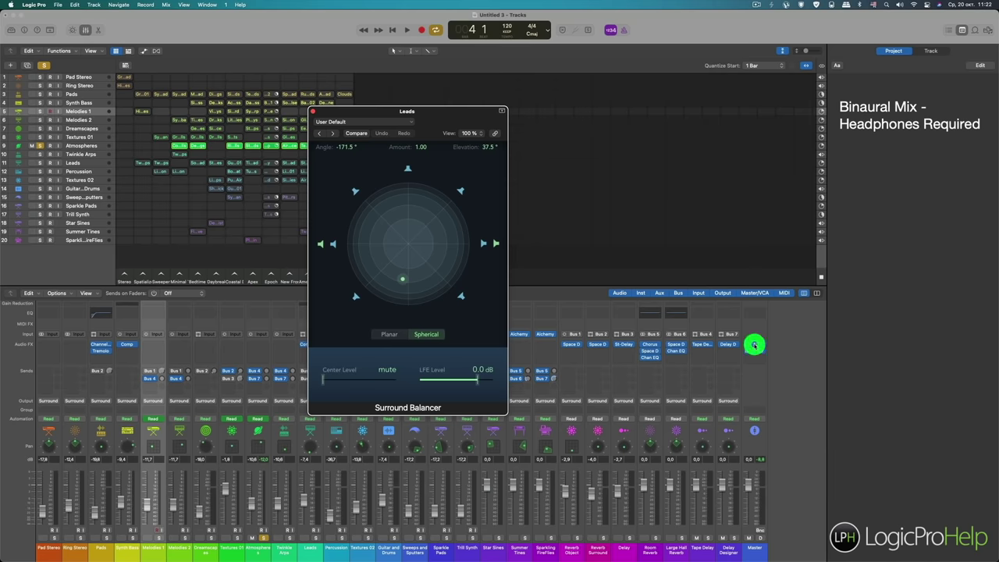
click(754, 347)
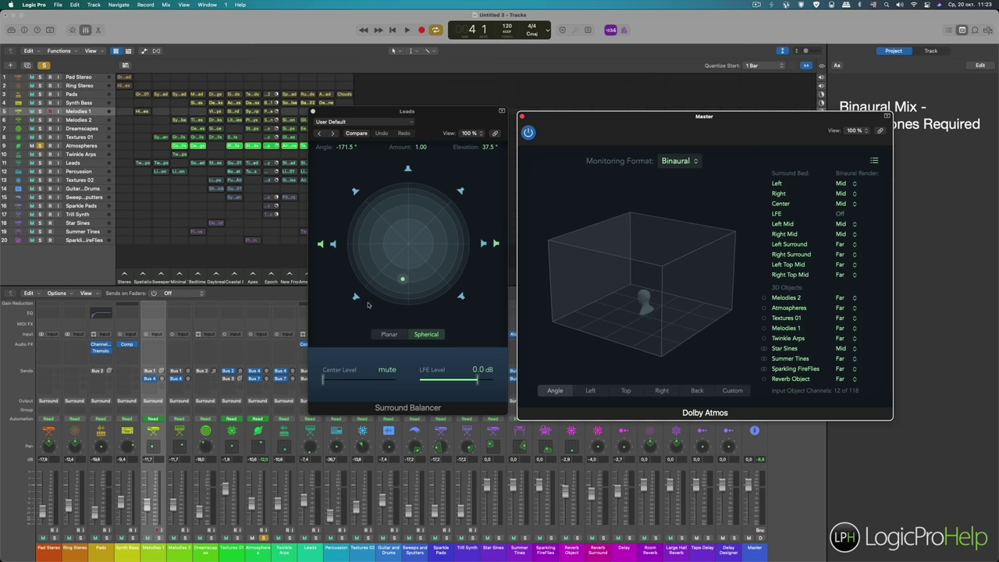
click(522, 116)
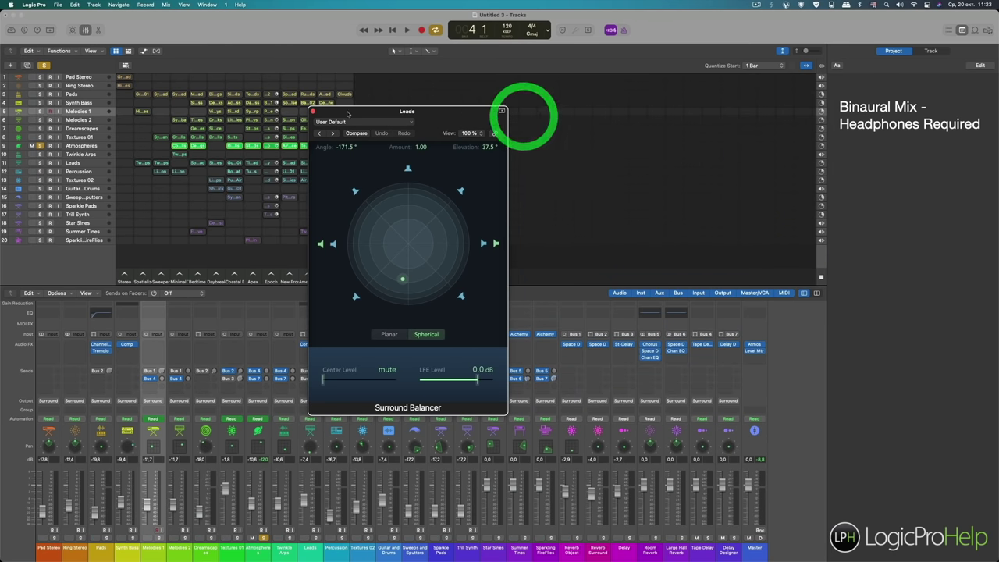
click(313, 111)
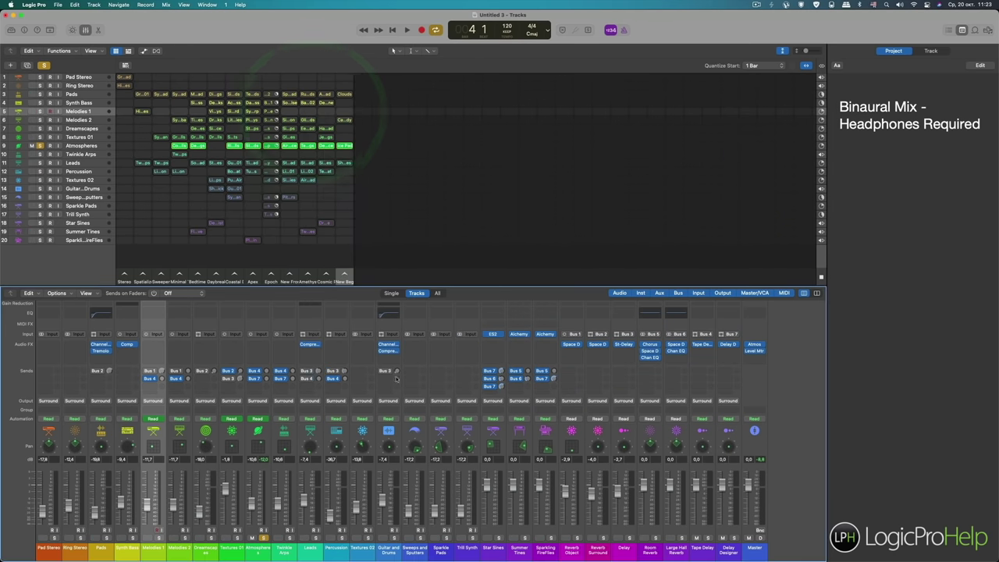
- Remove the Atmospheres solo and switch the project window to full screen
click(264, 538)
click(265, 538)
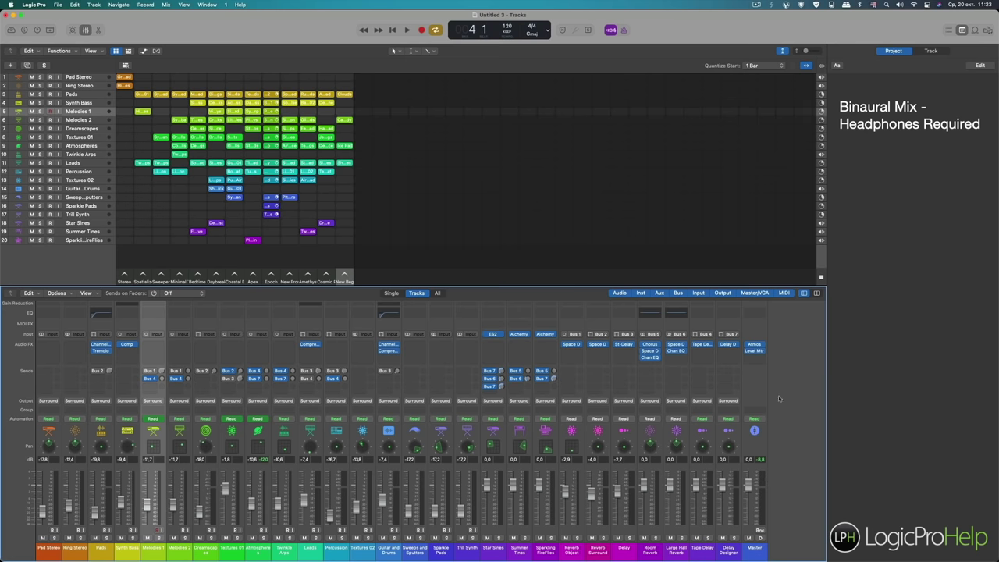
click(856, 388)
click(808, 394)
click(21, 15)
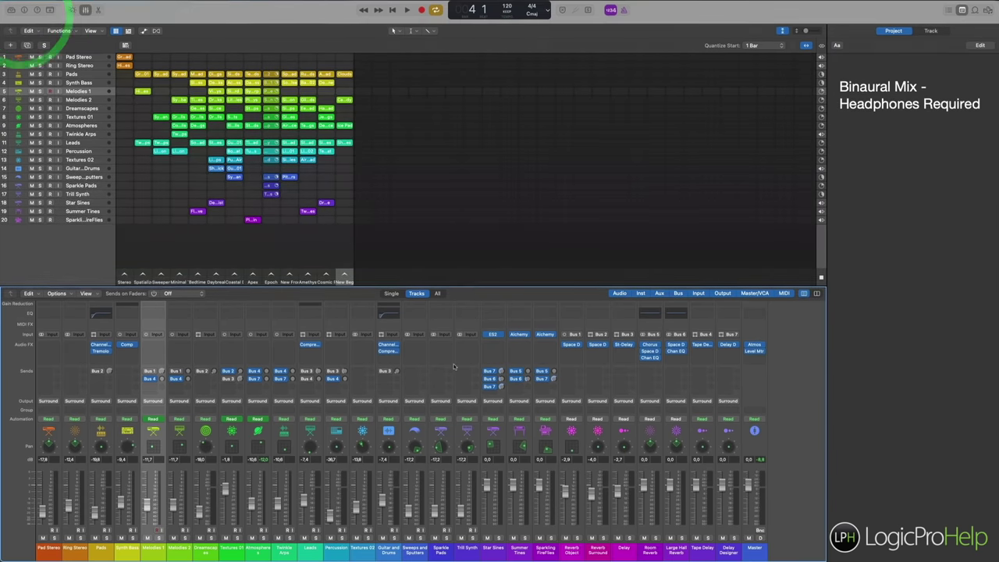
- Look at the 7.1.4 Atmos speaker setup image on the desktop, return to Logic Pro and play the full mix
key(ctrl+Left)
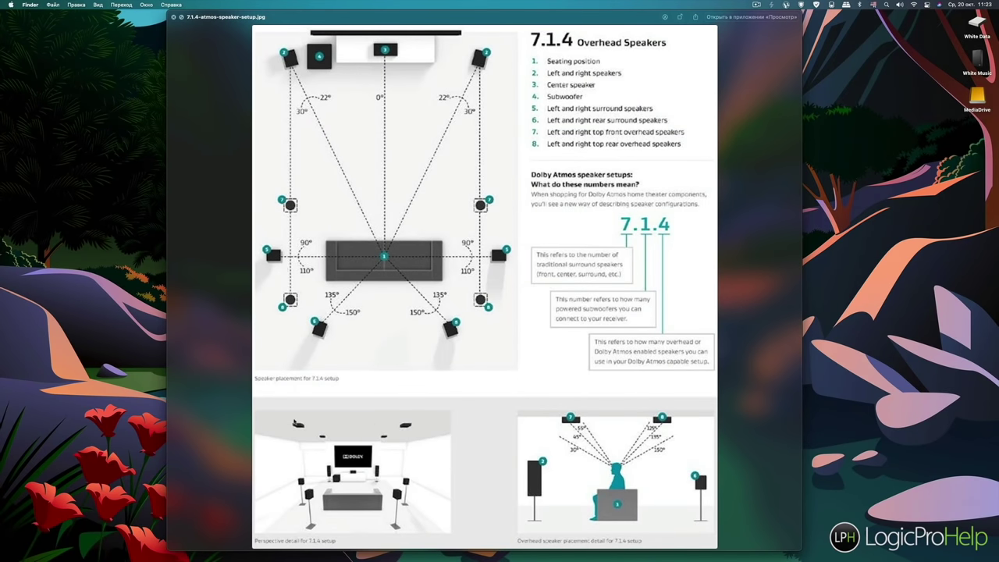
key(ctrl+Right)
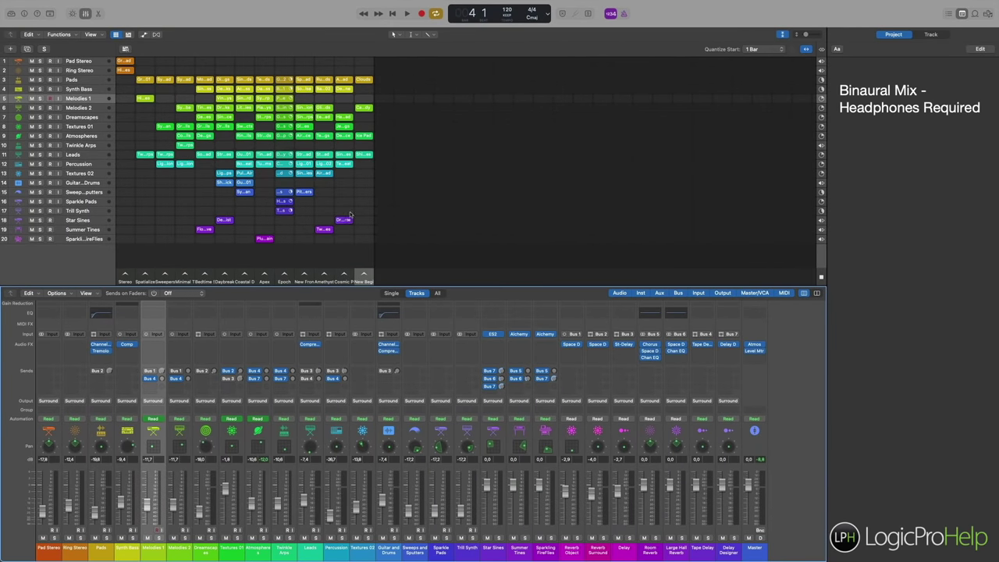
key(space)
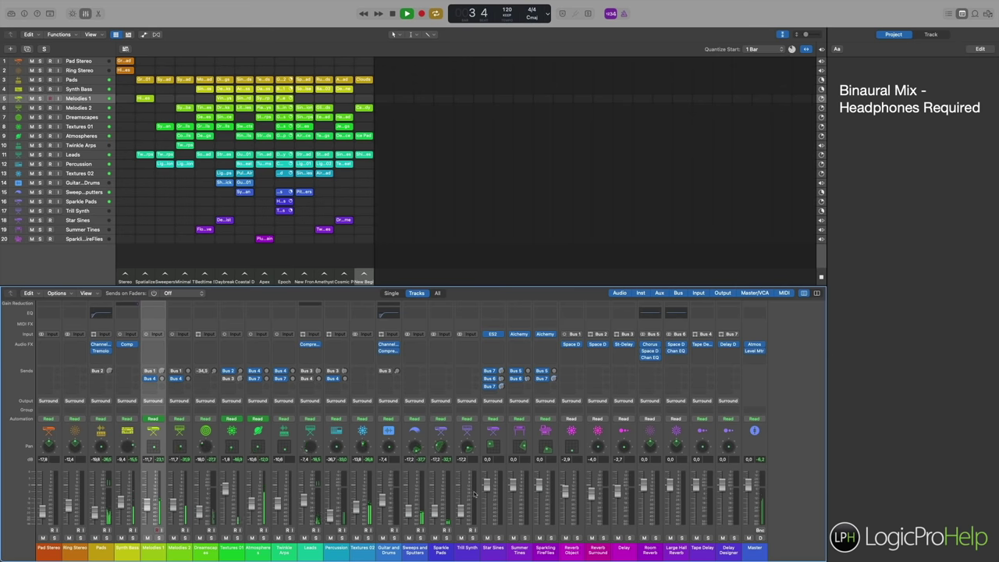
- View the Master channel's Dolby Atmos plug-in during playback, stop the mix and close the plug-in window
click(754, 348)
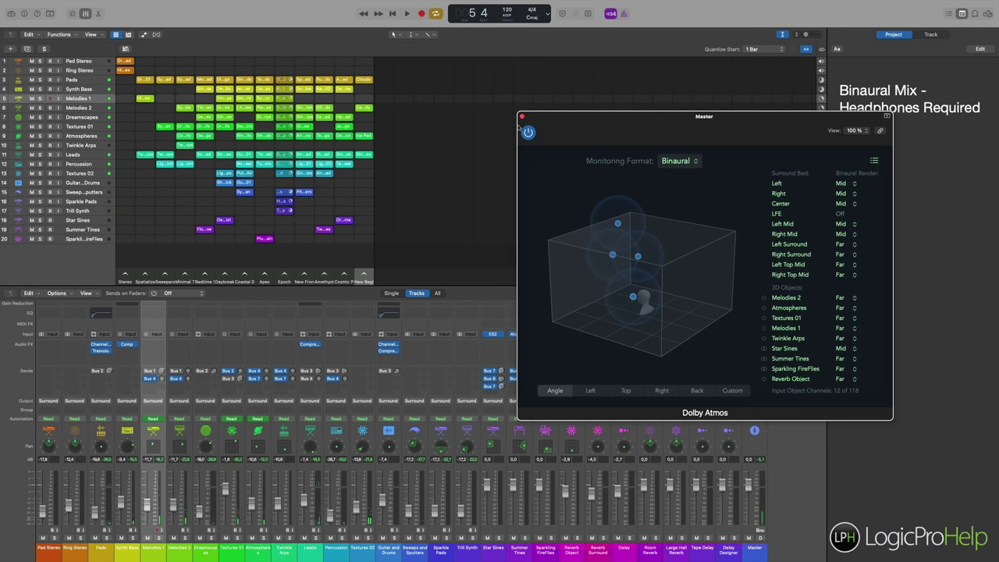
click(522, 116)
click(246, 22)
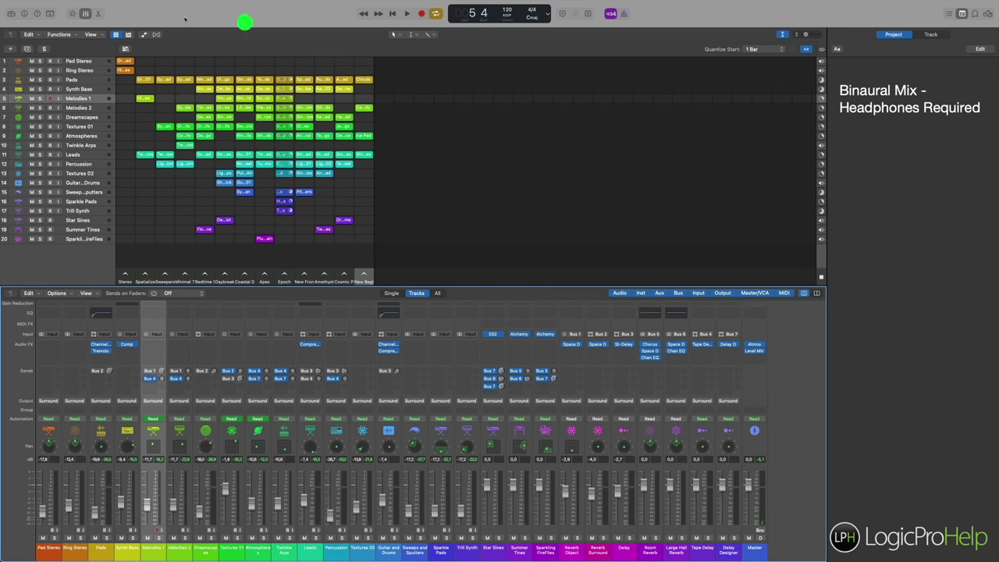
- Open the project's audio settings and check the Spatial Audio options, selecting Dolby Atmos
click(57, 4)
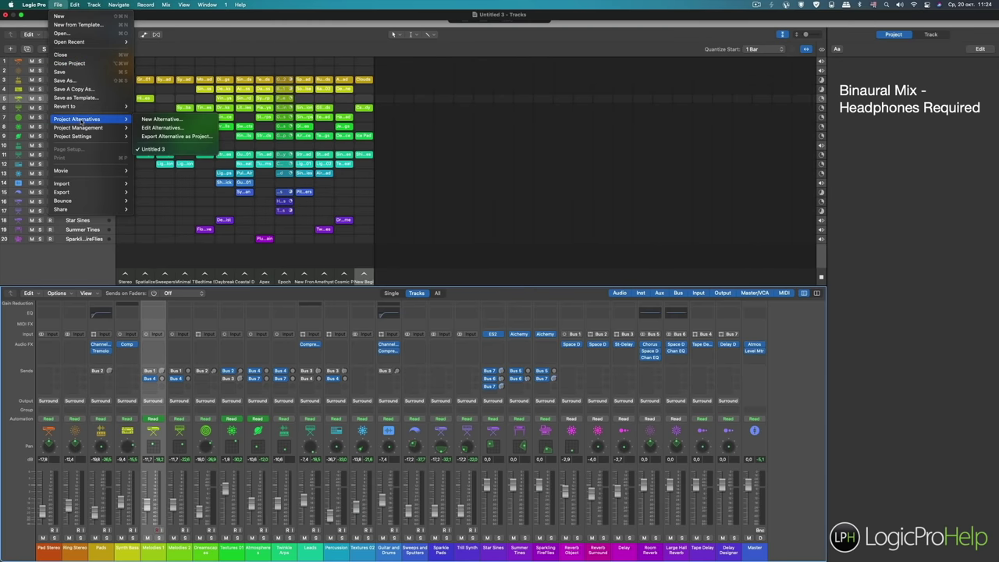
mouse_move(104, 128)
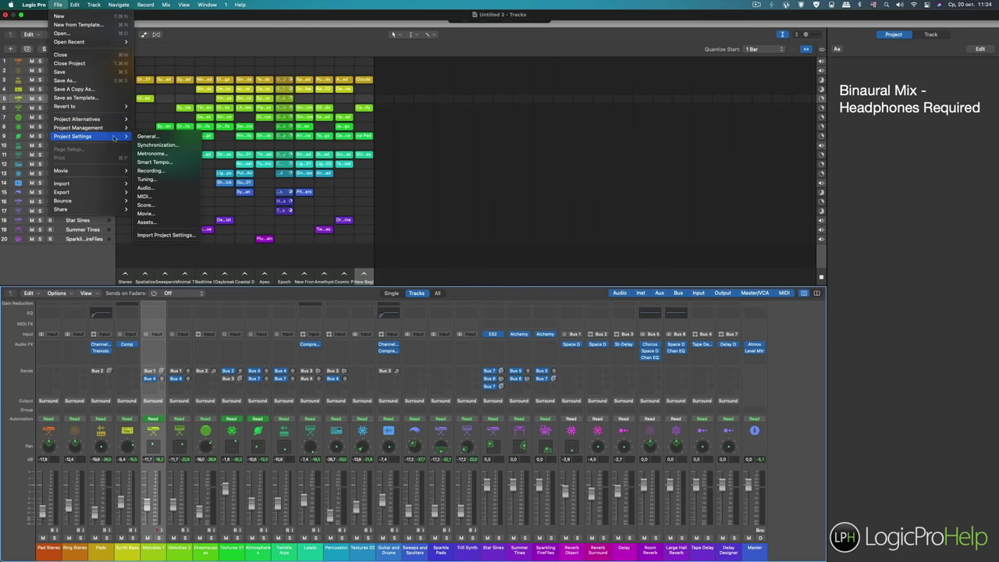
click(146, 188)
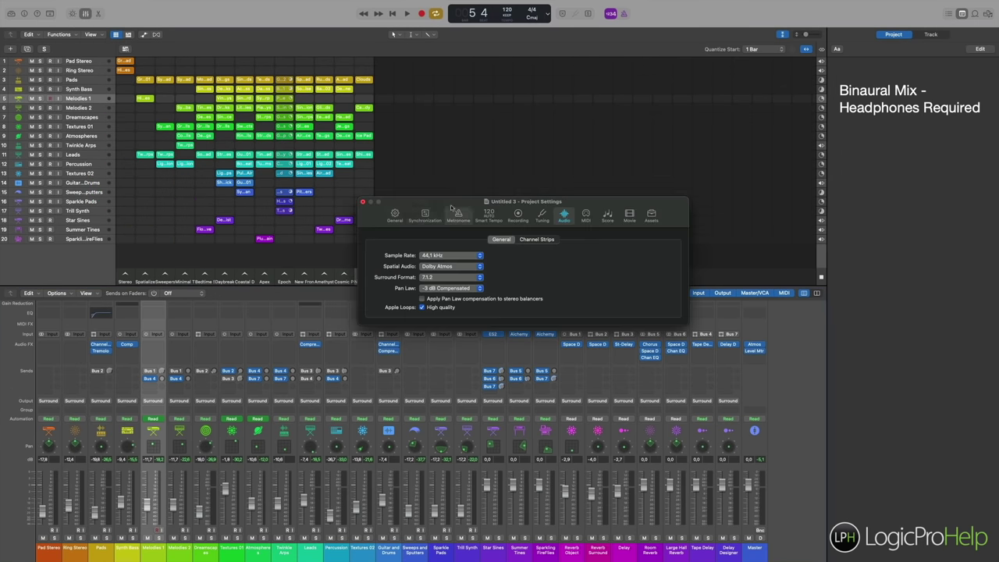
drag(458, 202, 401, 199)
click(388, 265)
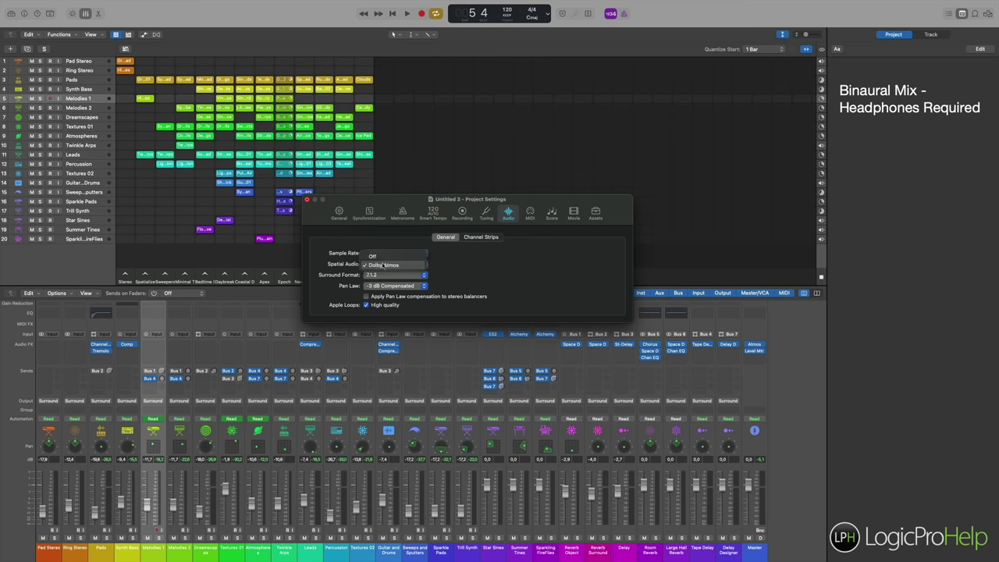
click(387, 265)
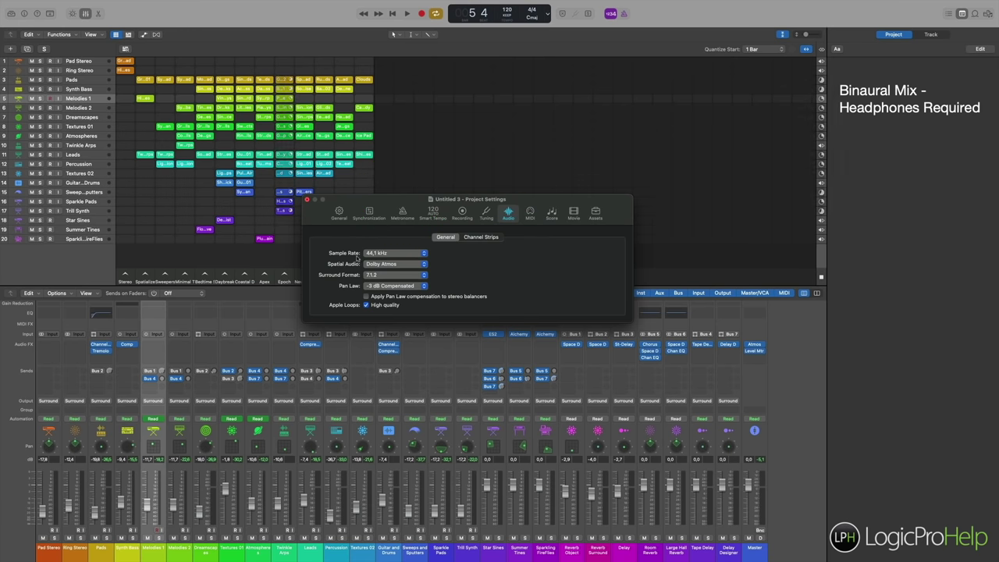
- Review the Sample Rate choices in the project's audio settings and dismiss the list
click(378, 267)
click(563, 302)
click(495, 282)
click(385, 253)
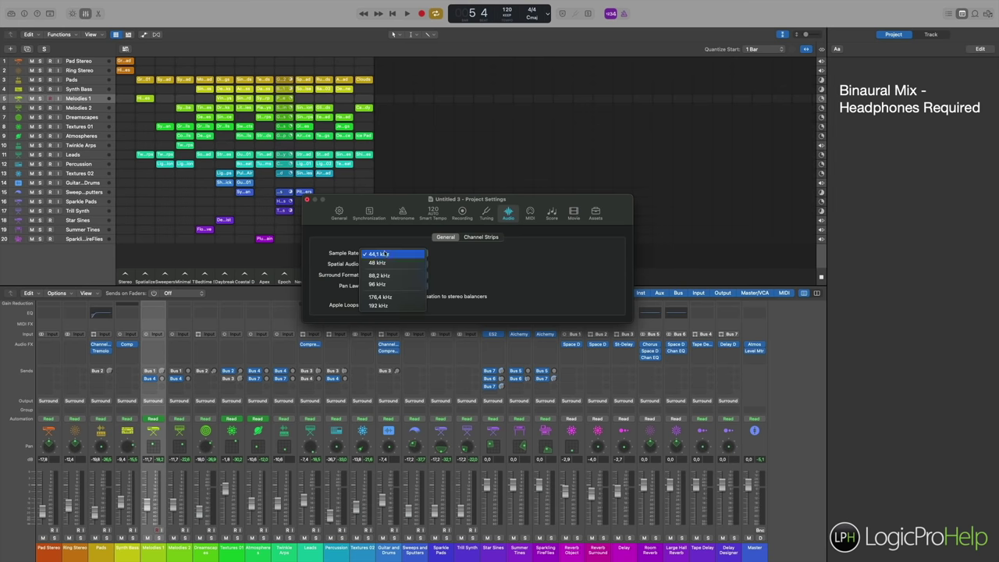
click(517, 278)
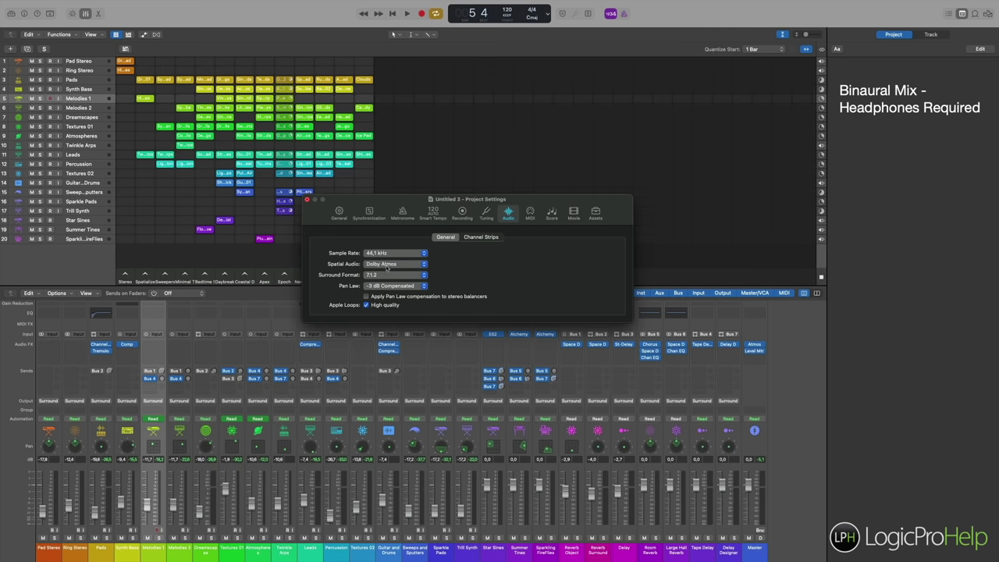
- View the Master channel's Dolby Atmos plug-in, close it and return to the project settings window
click(754, 346)
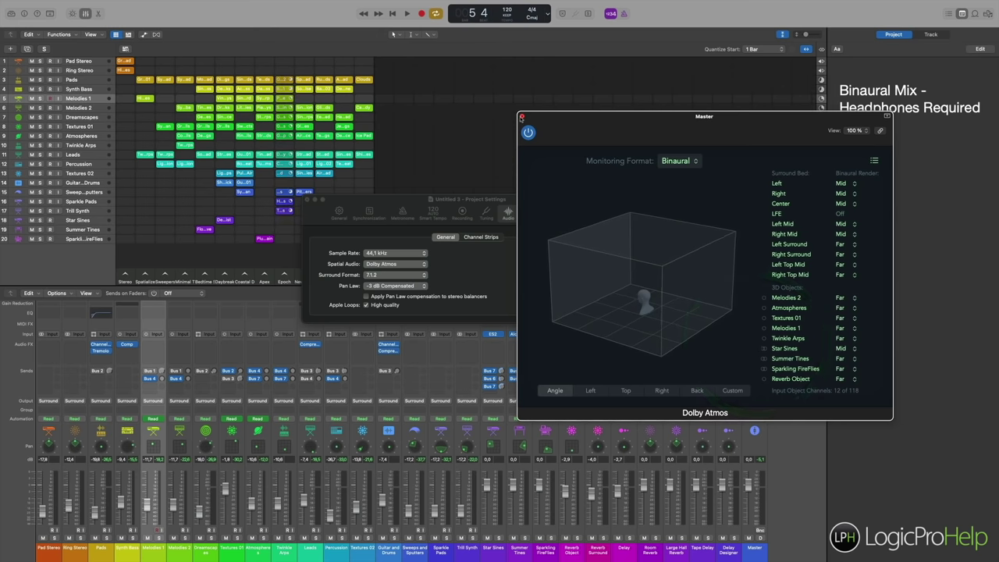
click(522, 117)
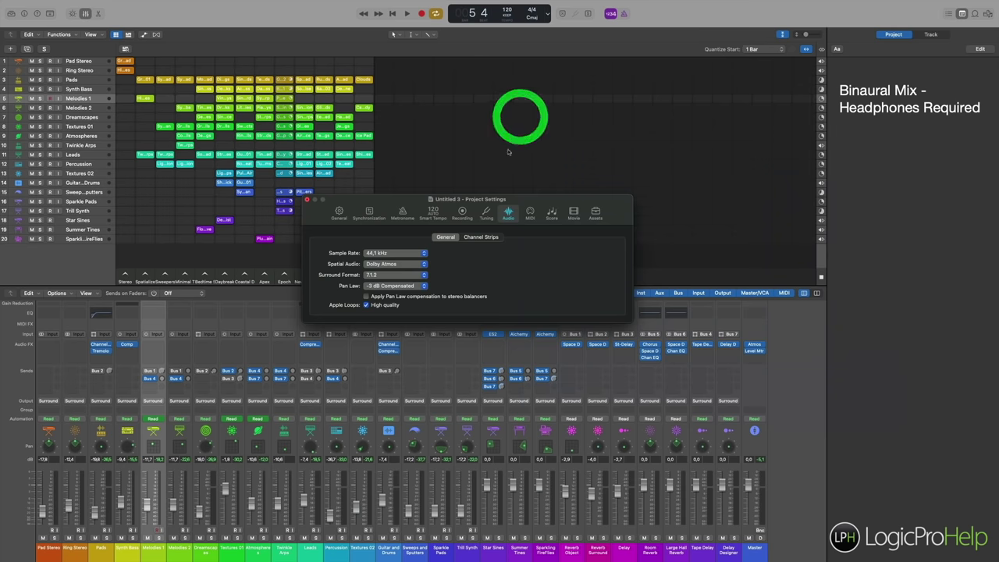
click(375, 197)
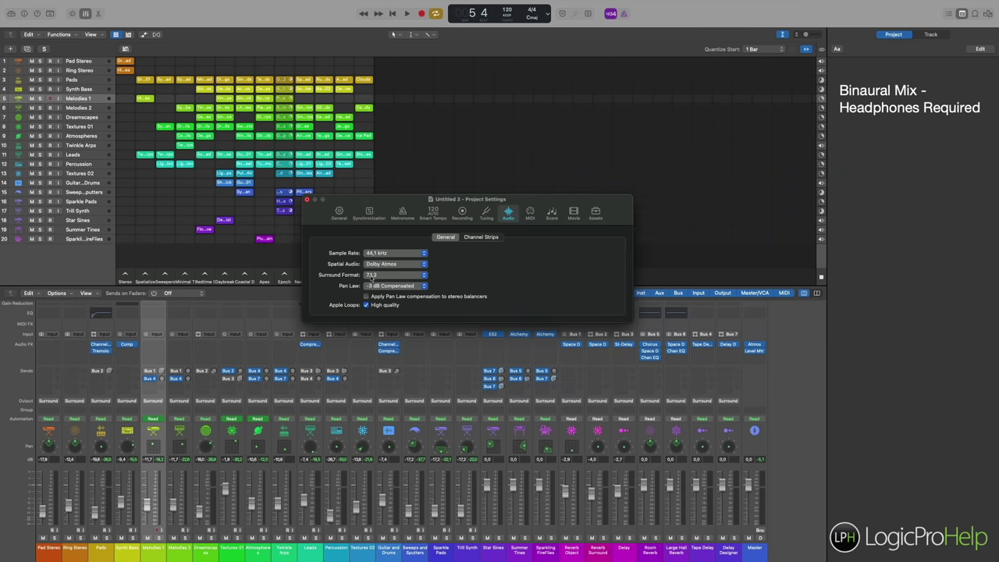
- Open the audio device preferences, examine the I/O buffer size and related device settings, and close the preferences
click(34, 5)
mouse_move(47, 29)
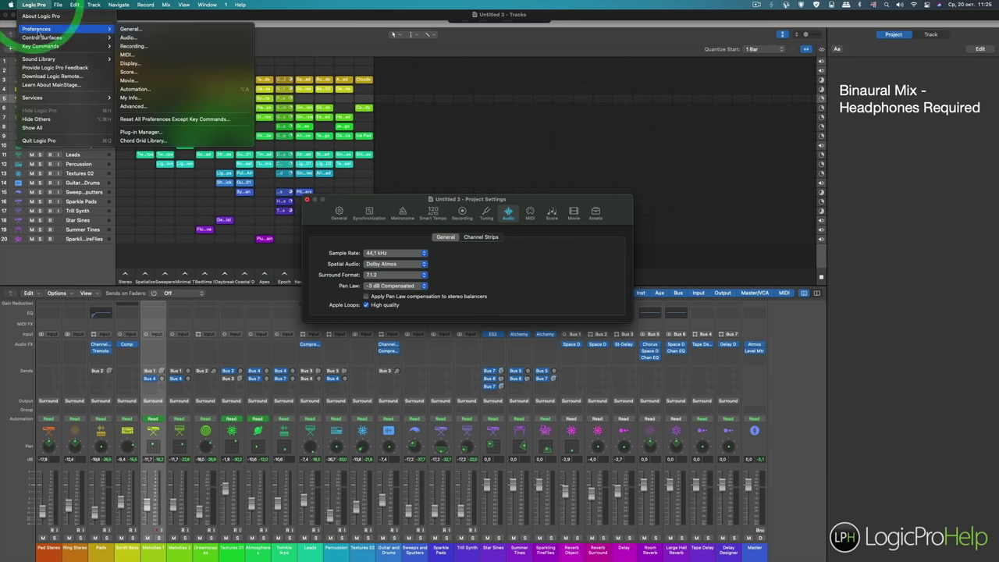
click(128, 38)
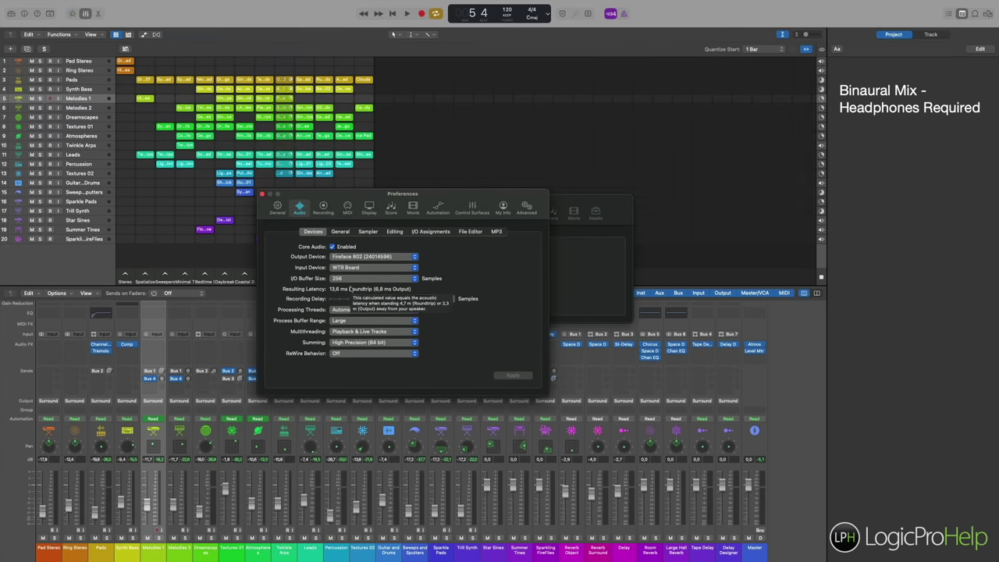
click(348, 279)
click(288, 267)
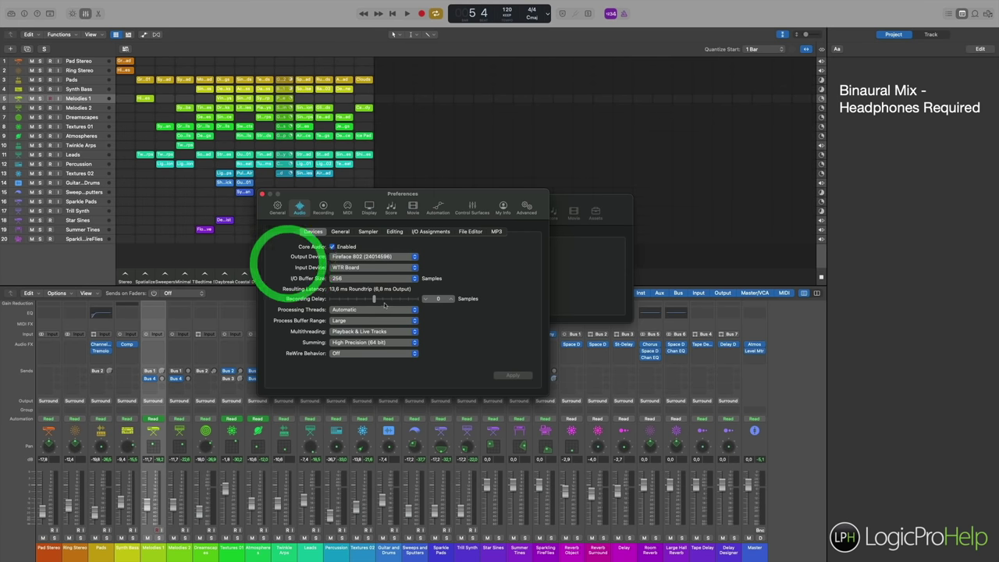
click(264, 194)
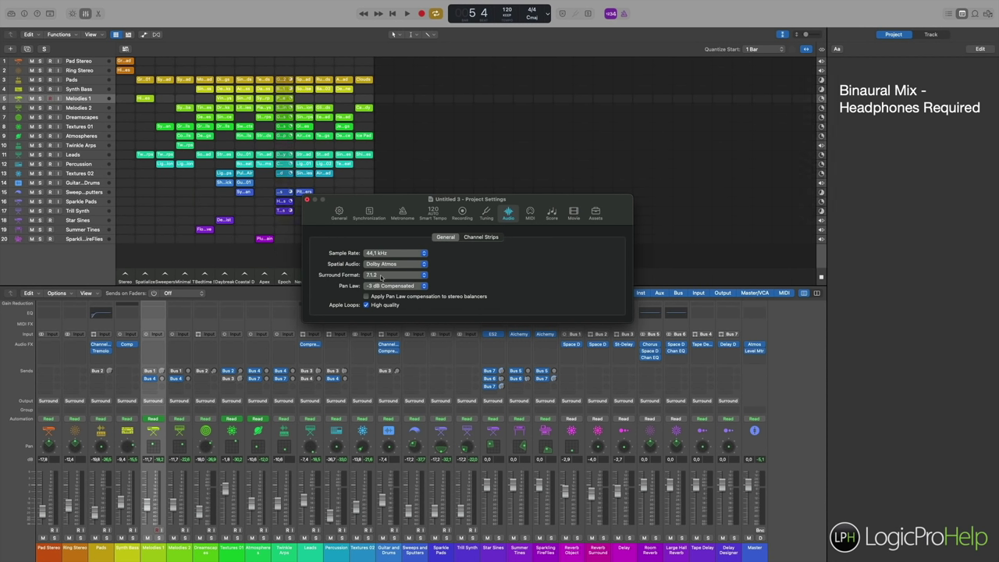
- Examine the Surround Format choices and the Channel Strips page in the project's audio settings, and return to the General page
click(408, 278)
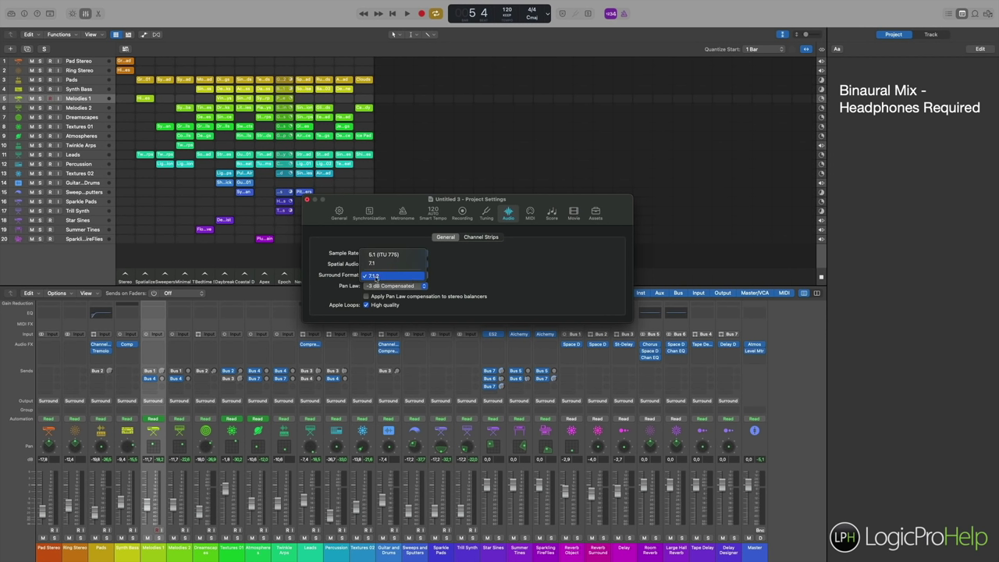
click(489, 289)
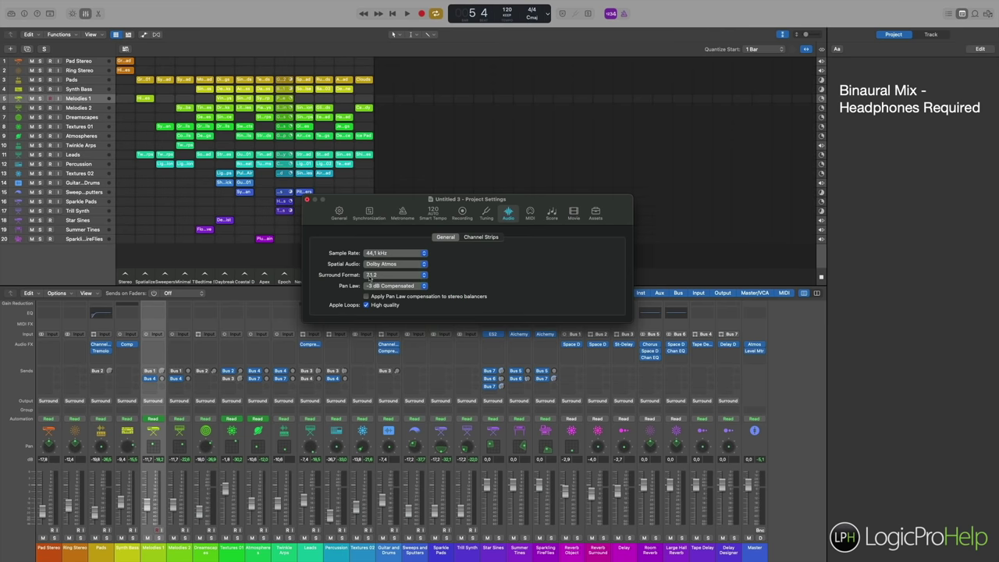
click(381, 277)
click(507, 284)
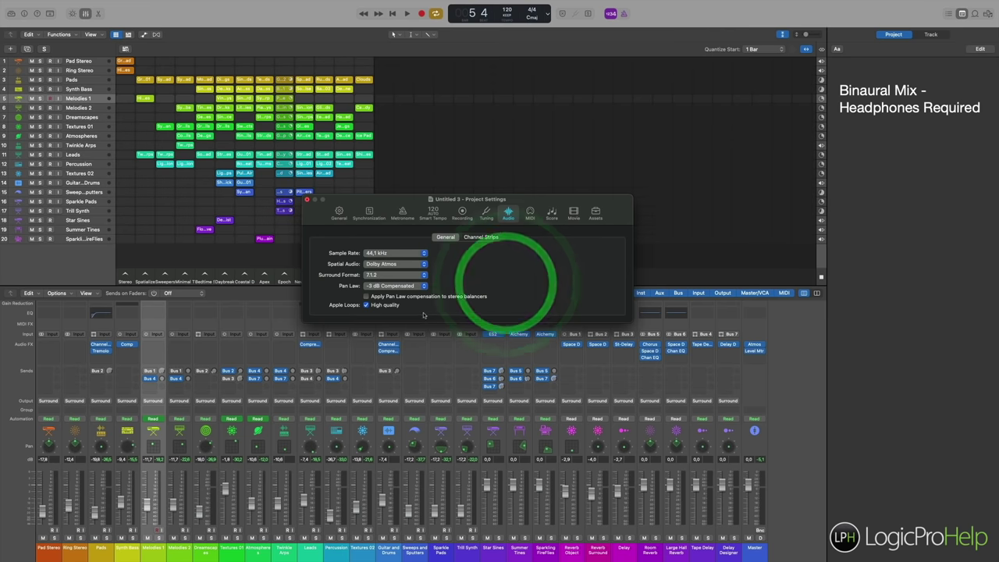
click(477, 237)
click(445, 237)
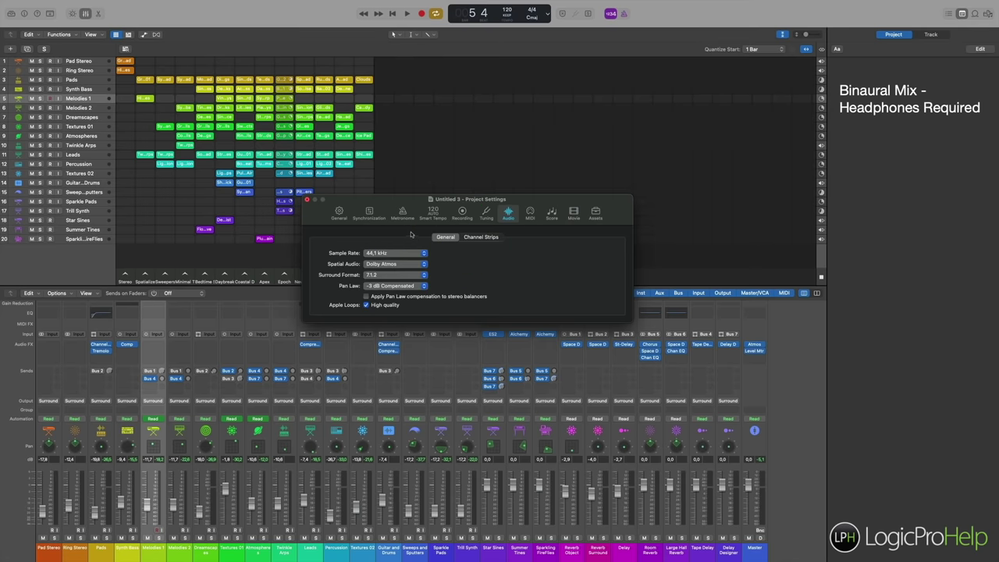
- Check the Spatial Audio setting once more and close the project settings window
drag(419, 198, 401, 198)
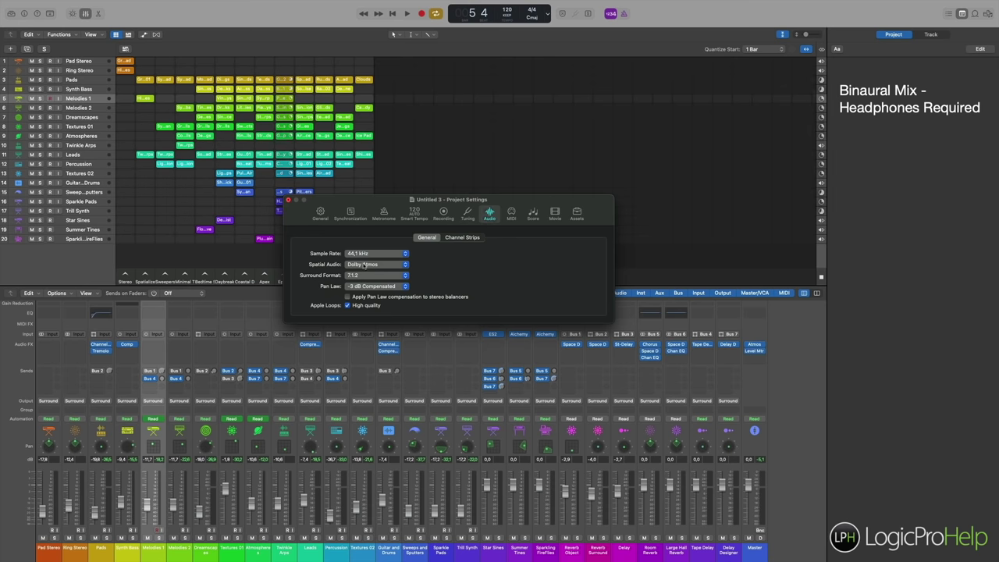
click(363, 265)
click(499, 279)
click(466, 258)
click(288, 201)
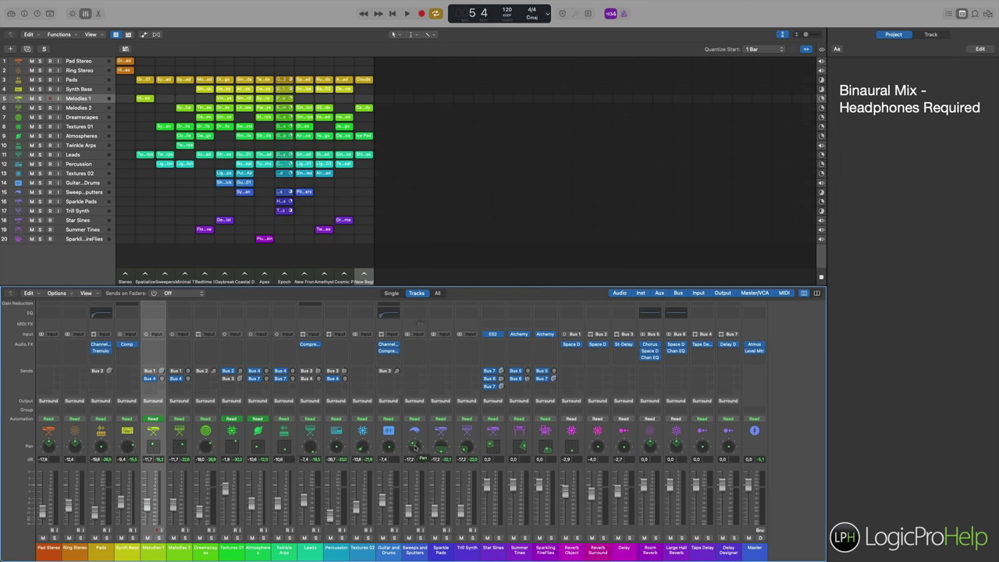
- Open the Channel EQ on the Guitar and Drums channel, inspect its surround channel configuration and return to the main channels' curve
click(388, 344)
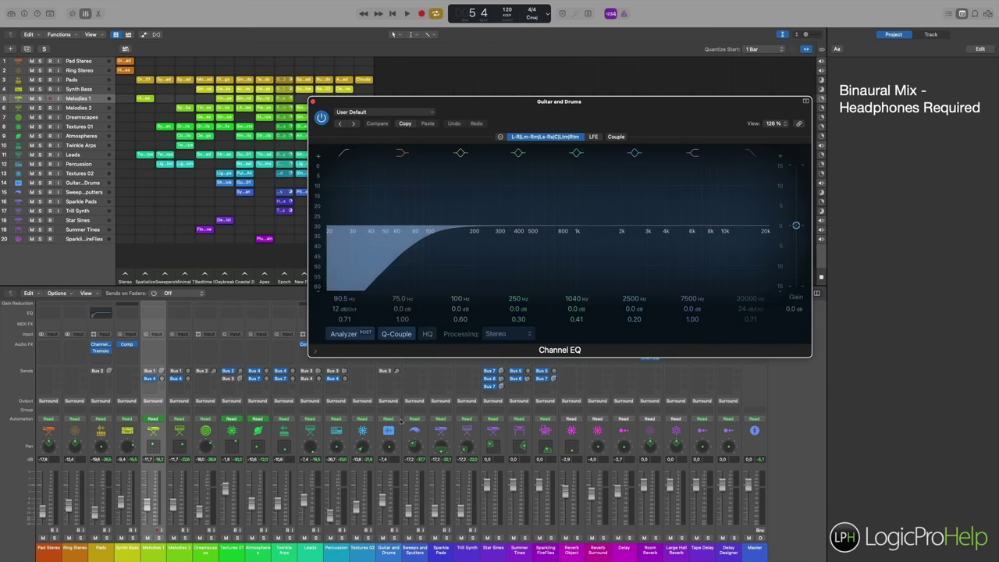
drag(460, 106, 344, 214)
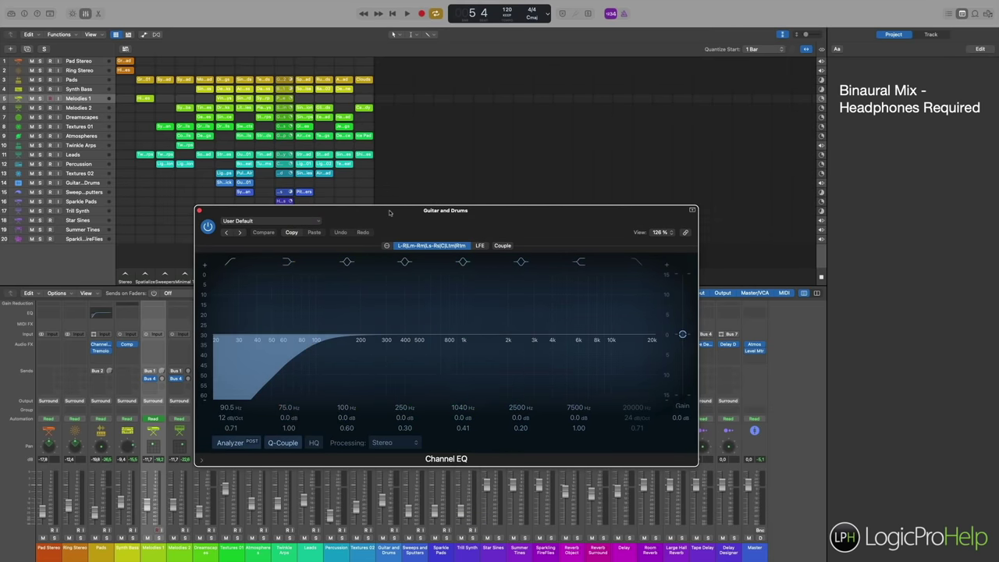
drag(390, 212, 635, 171)
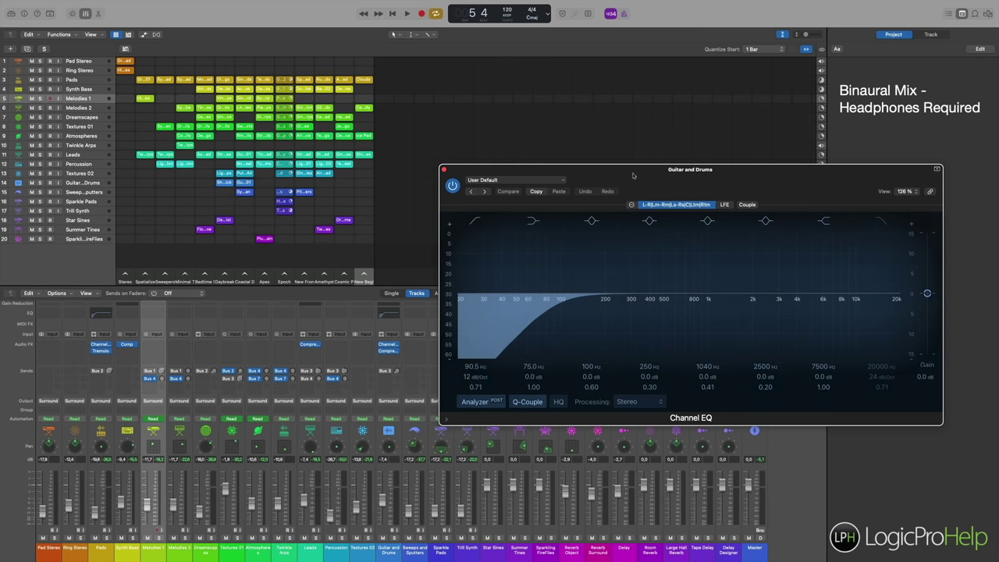
drag(633, 174, 591, 167)
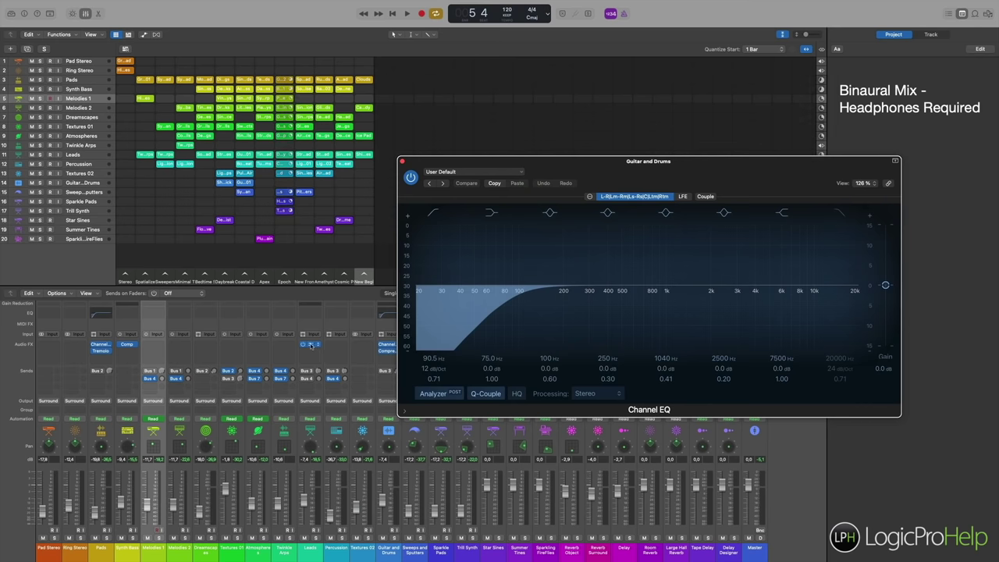
click(589, 197)
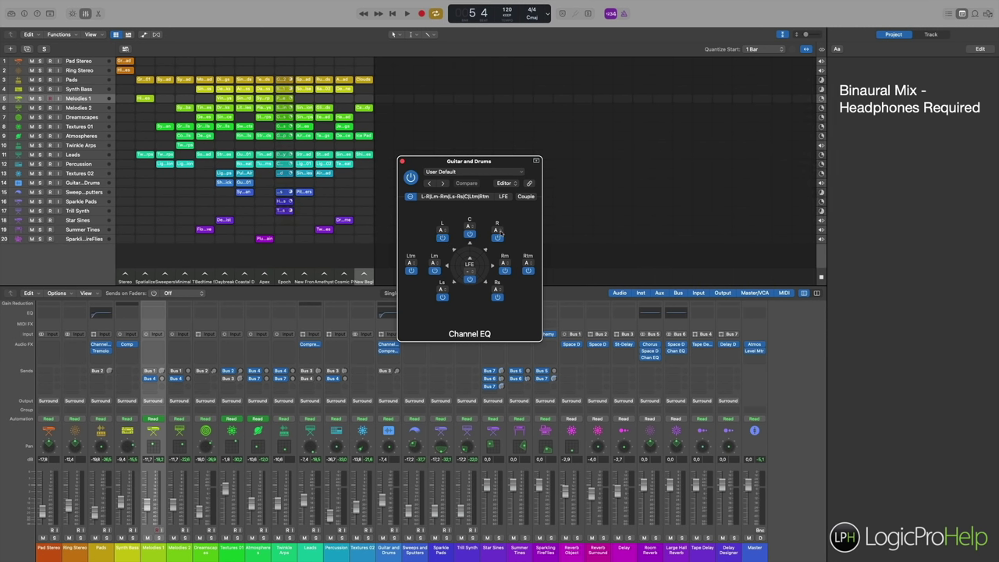
click(456, 197)
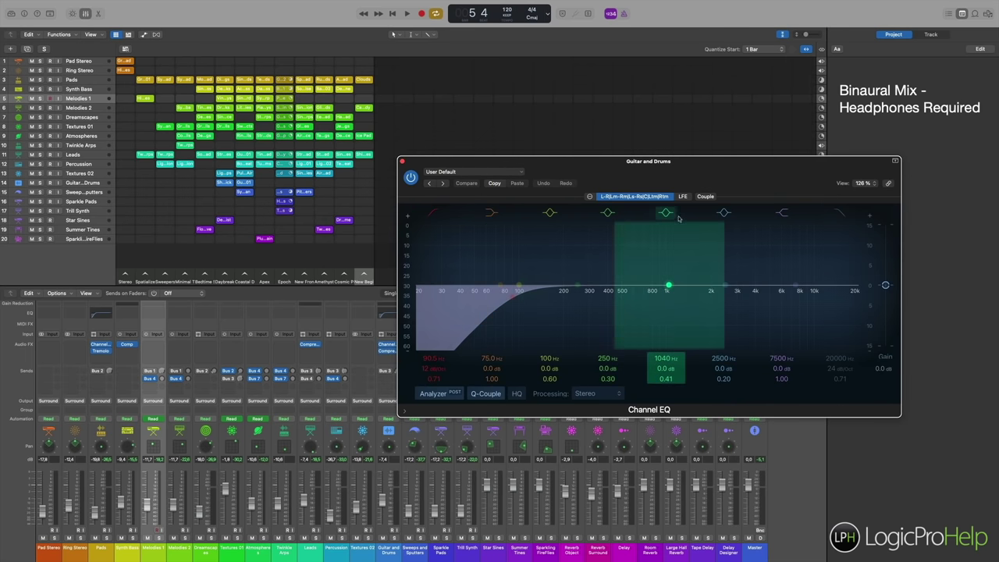
- On the LFE's EQ, add a 24 dB/Oct high cut at about 278 Hz and adjust the low shelf to about 84.5 Hz, +0.2 dB
click(682, 196)
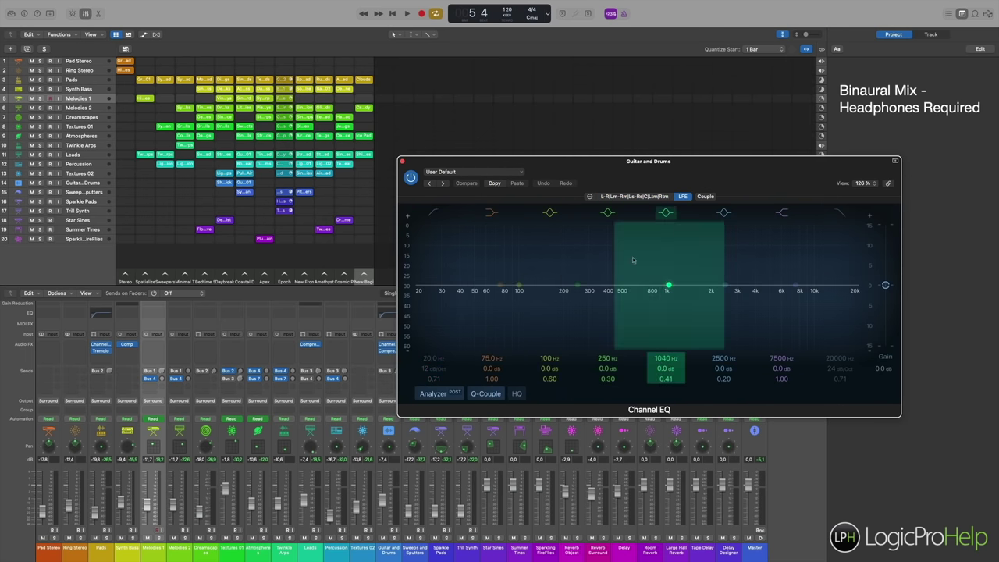
drag(835, 313, 575, 339)
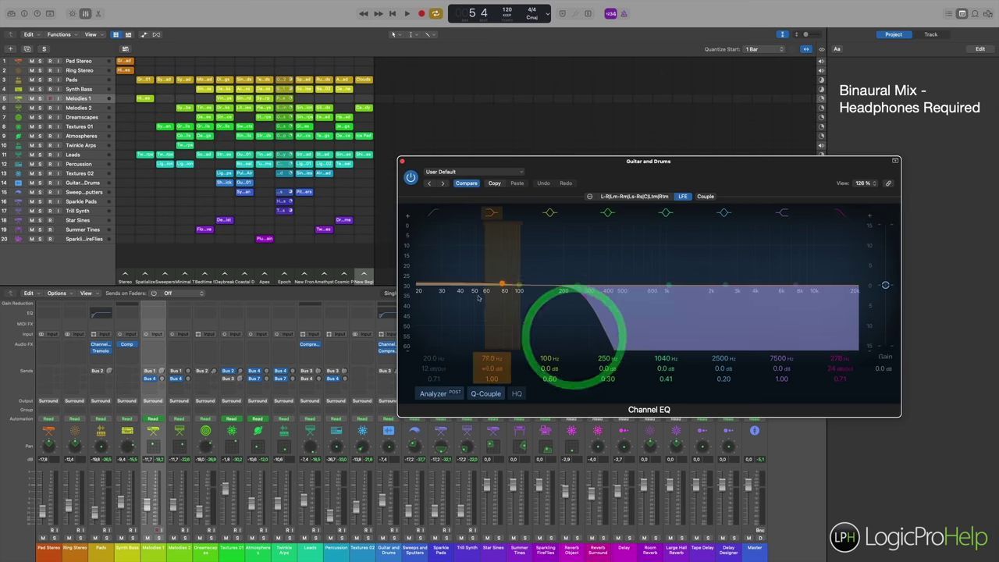
mouse_move(479, 298)
mouse_down()
mouse_move(481, 289)
mouse_move(484, 303)
mouse_up()
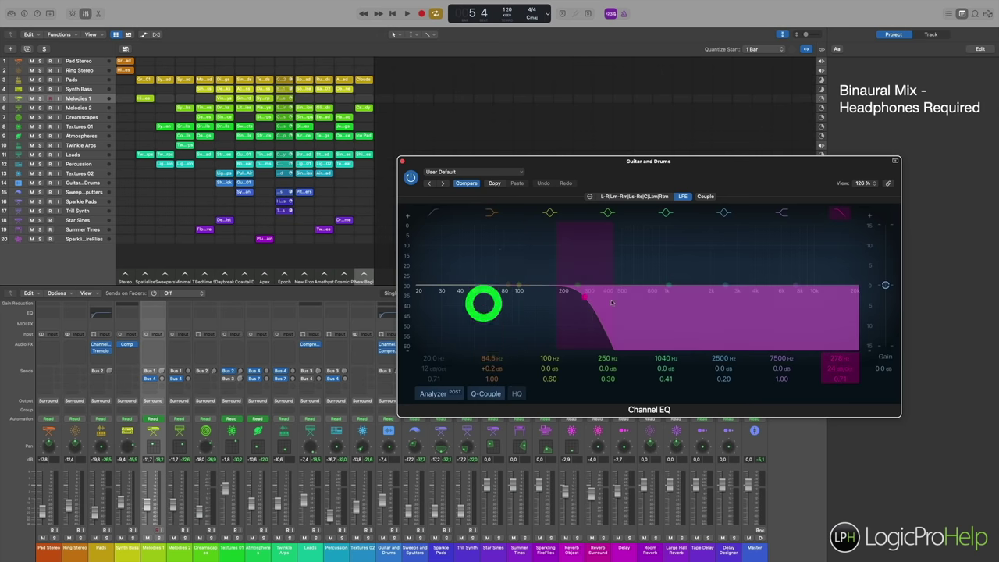
click(589, 305)
click(635, 196)
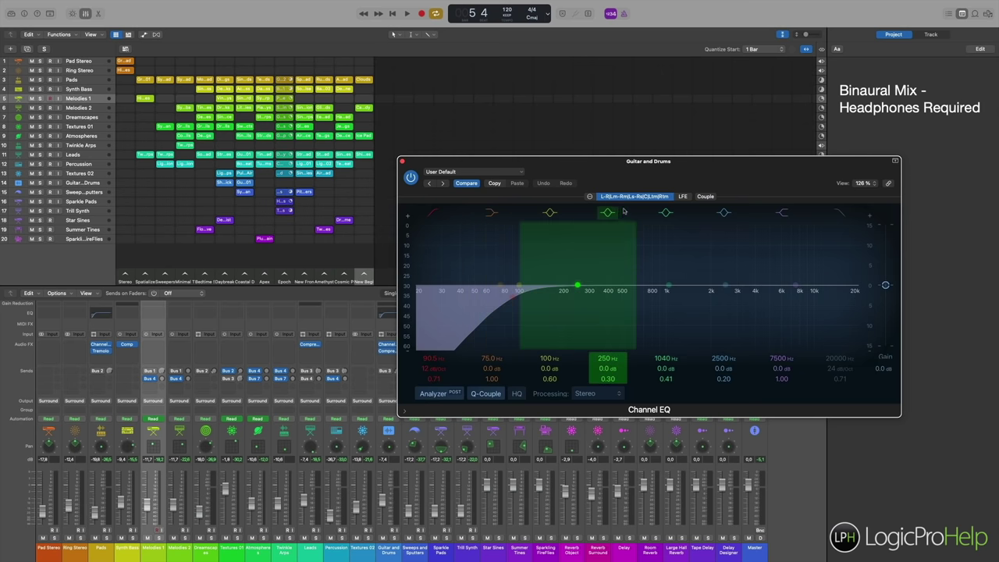
- In the Channel EQ's surround configuration, assign the Rm, Rtm, Lm and Ltm channels to group B
click(590, 196)
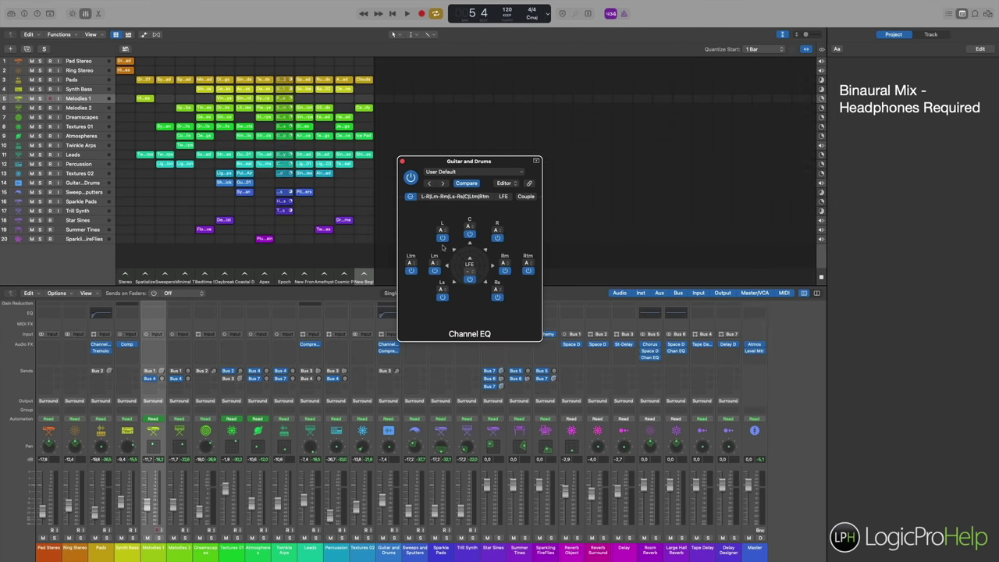
click(505, 264)
click(506, 272)
click(529, 263)
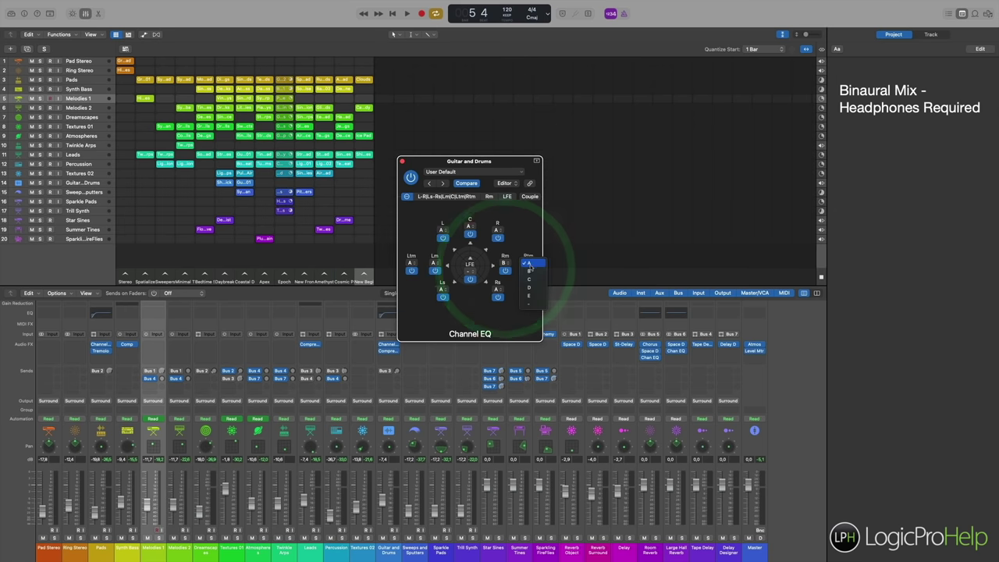
click(529, 271)
click(435, 271)
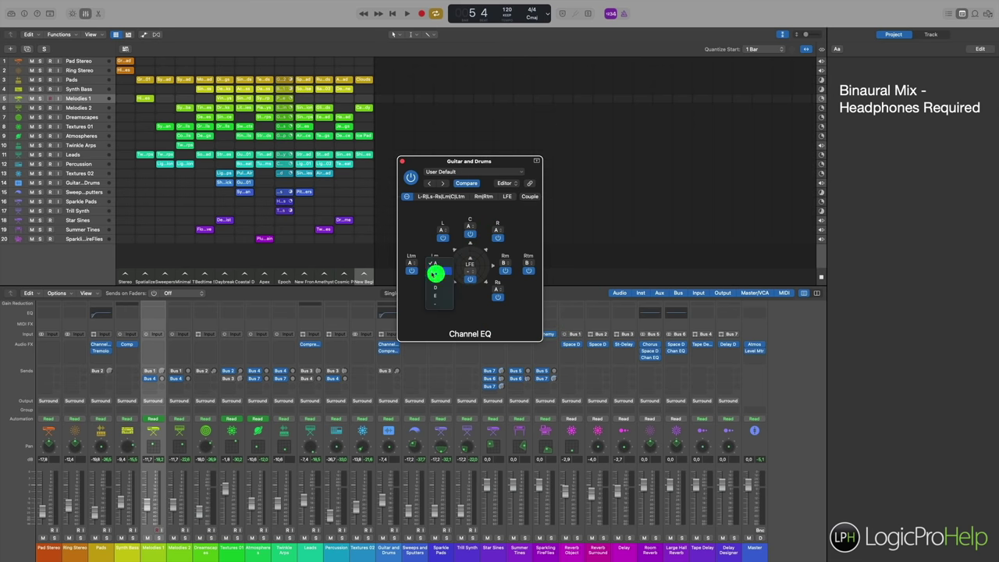
click(436, 271)
click(411, 263)
click(412, 270)
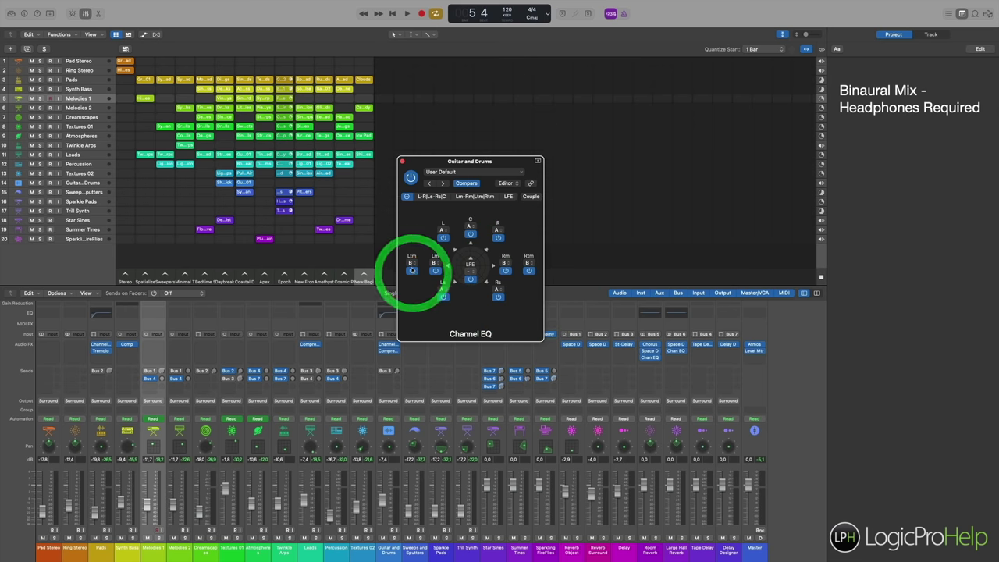
- On the Lm-Rm|Ltm|Rtm group's EQ, readjust the low cut and add a 24 dB/Oct high cut at about 1410 Hz
click(475, 196)
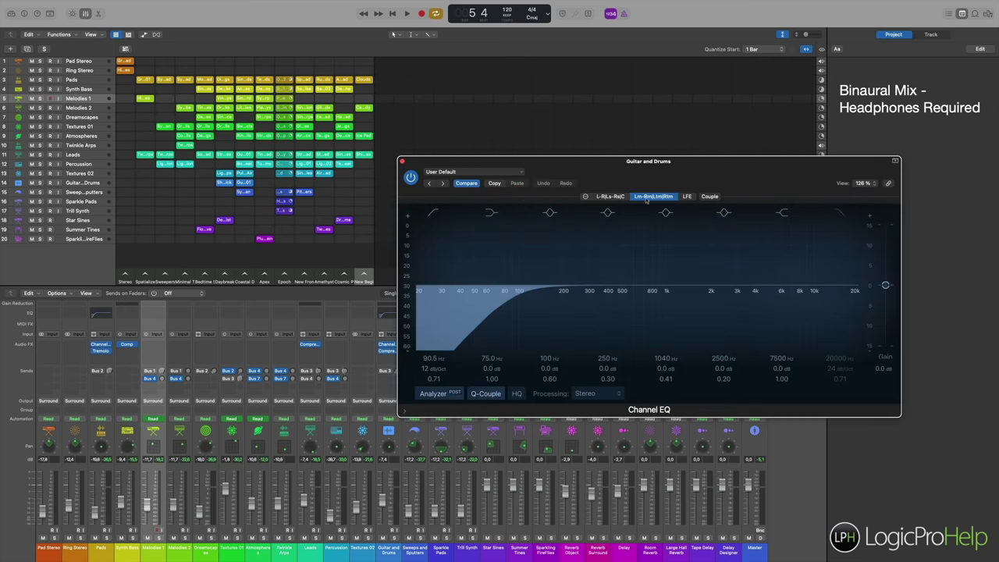
click(609, 199)
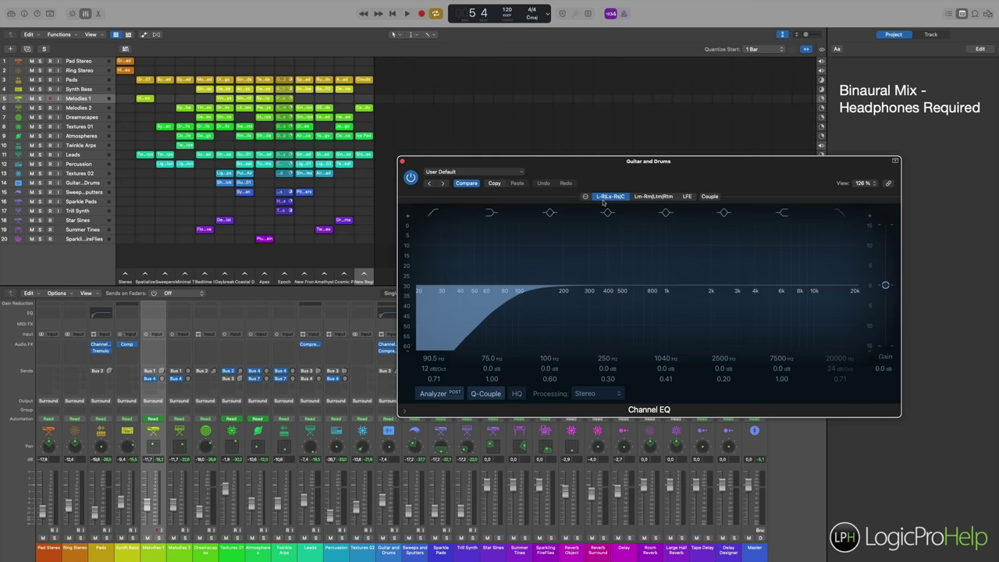
click(653, 197)
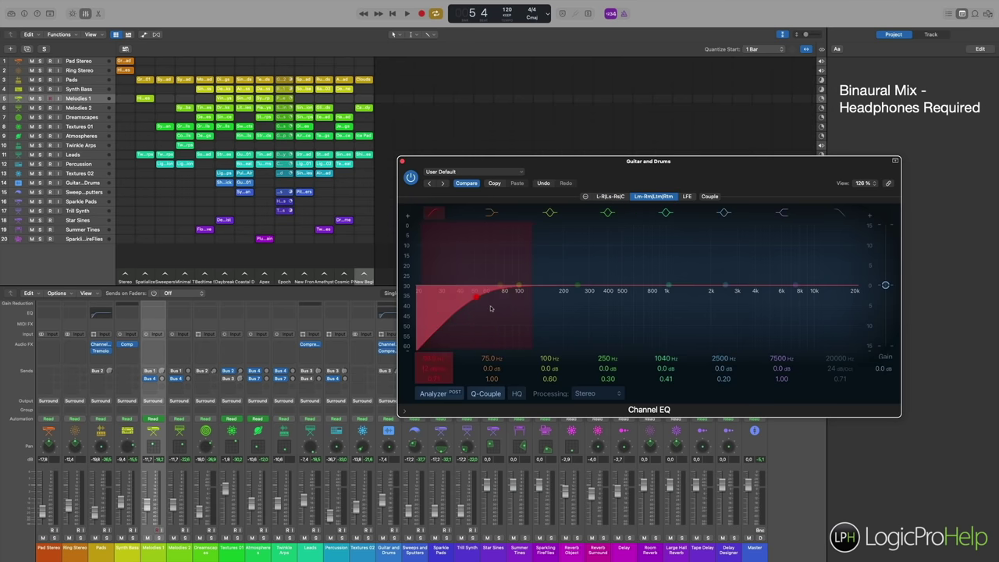
drag(491, 309, 474, 307)
click(837, 214)
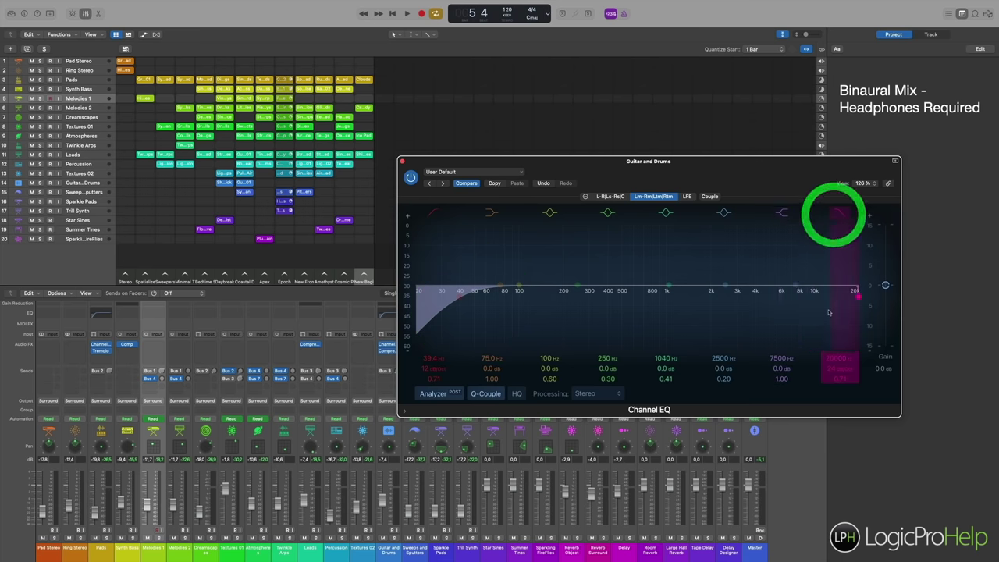
drag(829, 313, 656, 313)
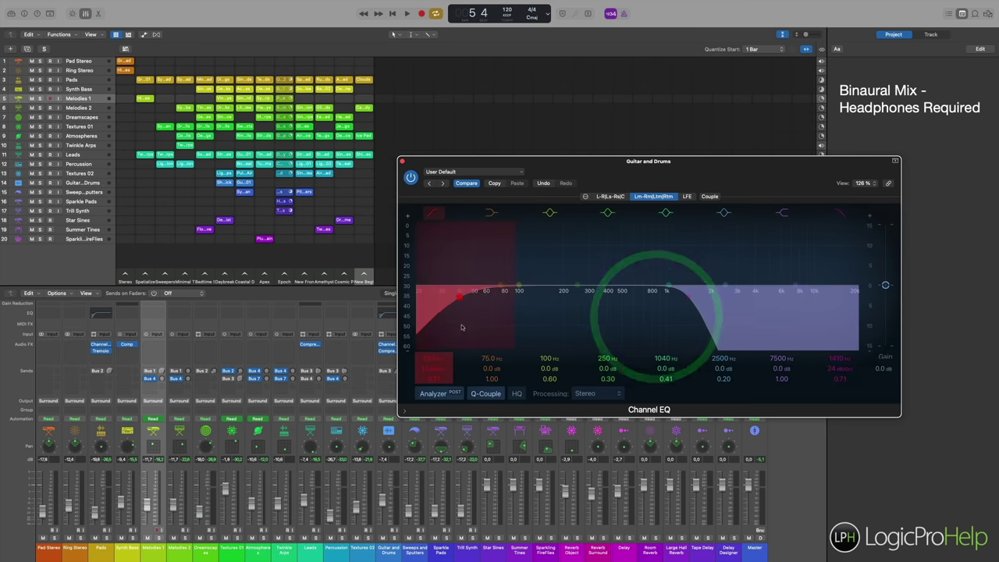
drag(461, 327, 497, 324)
- Review the EQ curves of the LFE and both channel groups, check the surround configuration, and close the Channel EQ
click(684, 199)
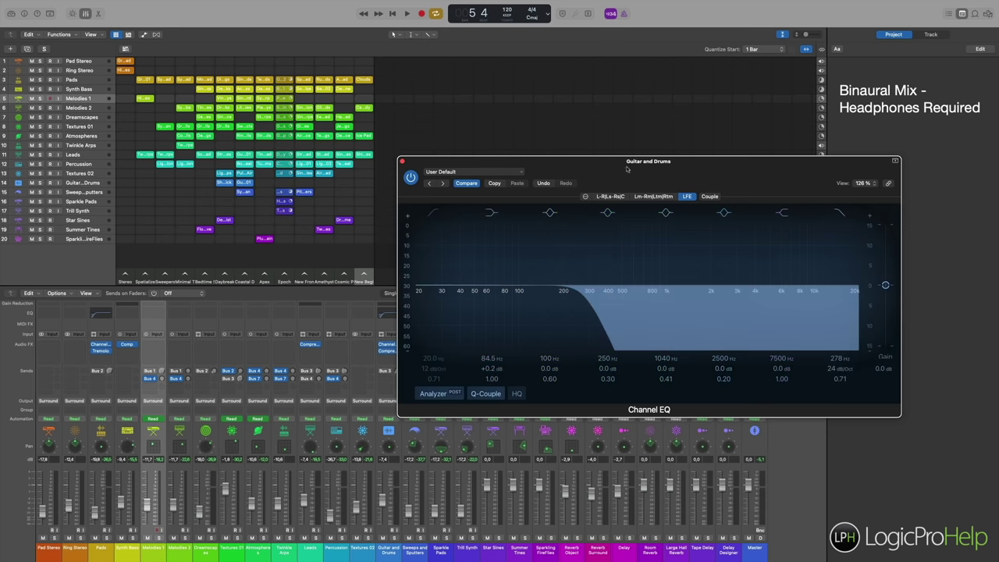
click(654, 197)
click(608, 196)
click(585, 196)
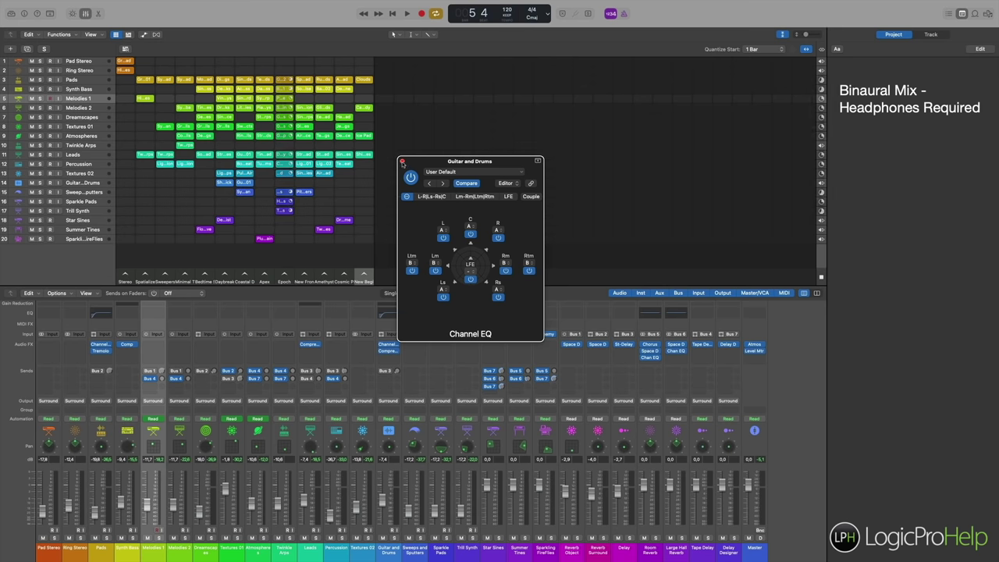
click(402, 161)
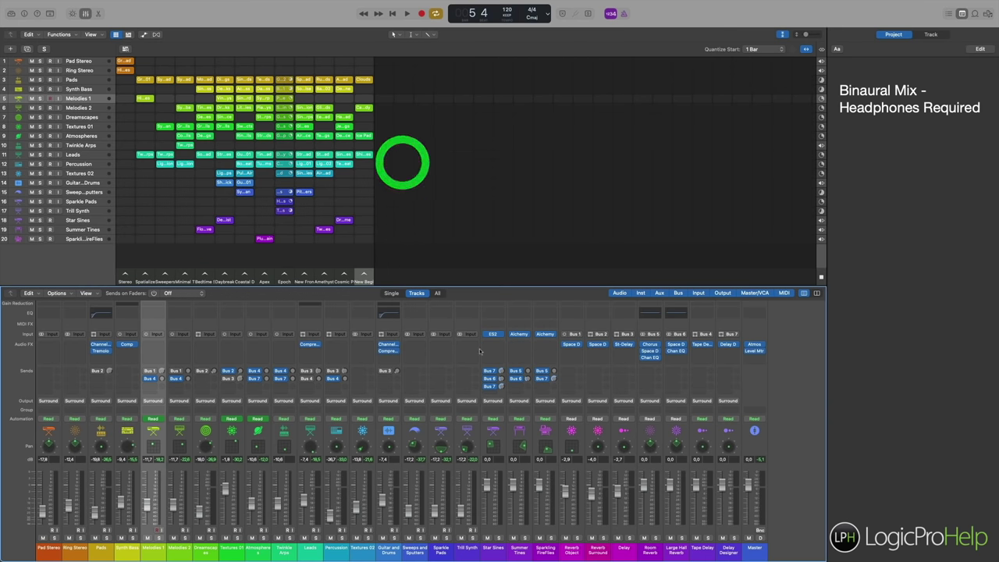
- Insert a 7.1.2 Space Designer reverb in the free effect slot of the Guitar and Drums channel
click(390, 358)
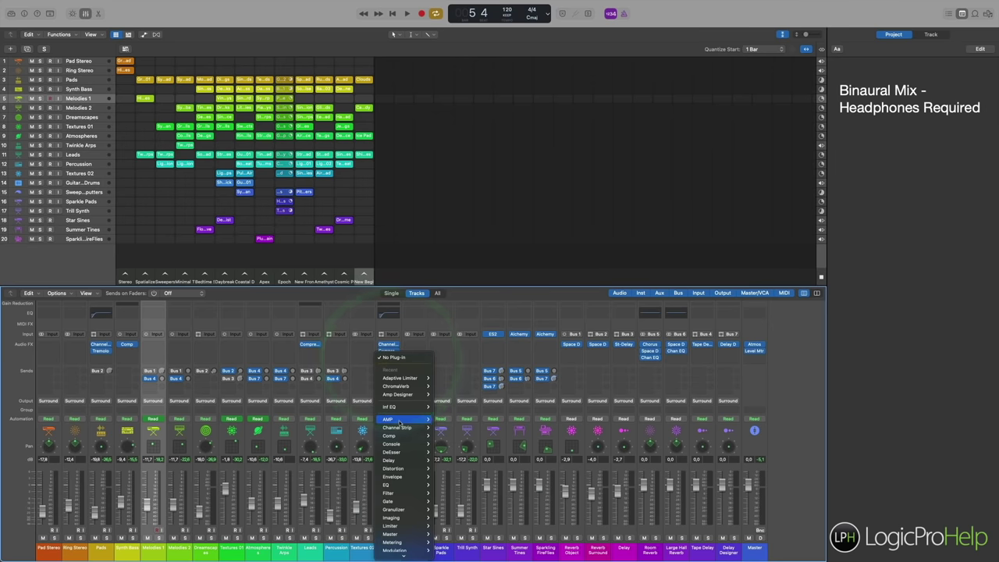
mouse_move(400, 421)
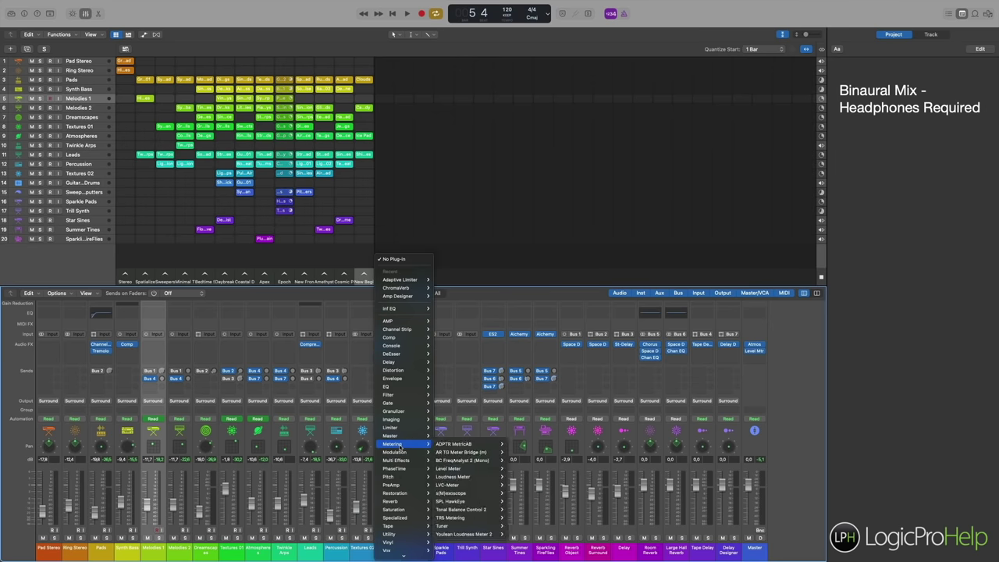
mouse_move(389, 549)
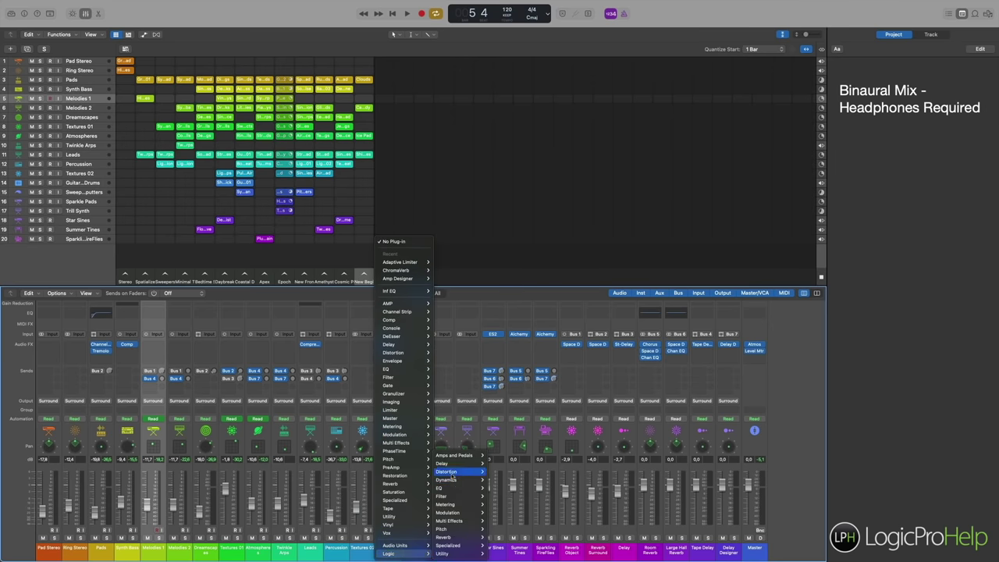
mouse_move(449, 521)
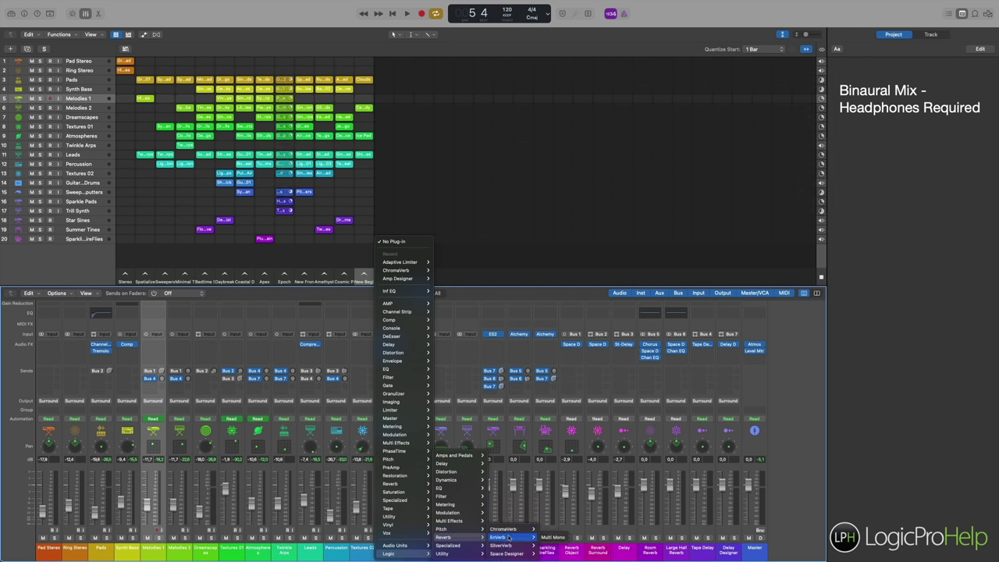
mouse_move(507, 554)
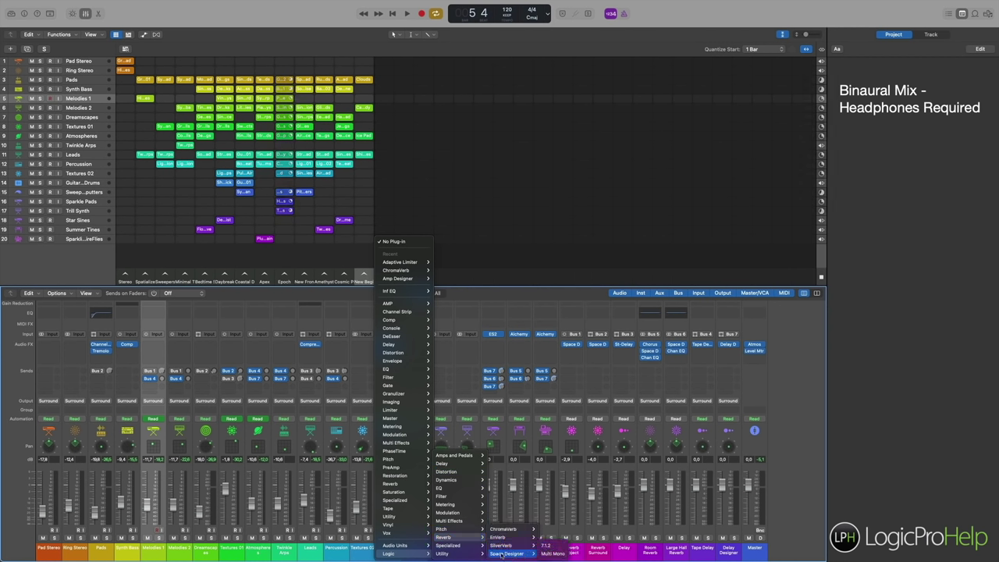
click(546, 545)
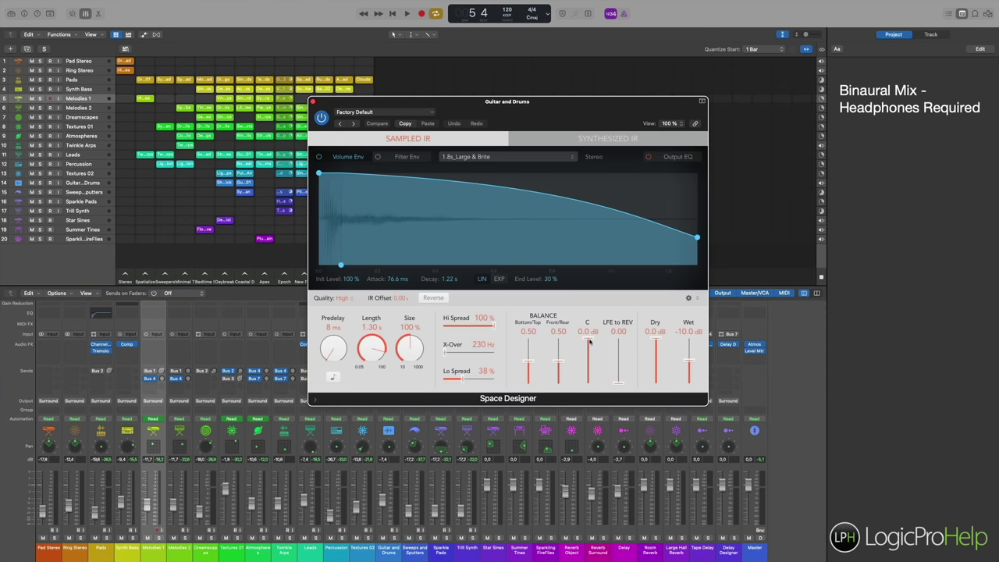
- Load the Surround Halls preset "05.3s Sound Stage 12 +" in Space Designer
click(466, 156)
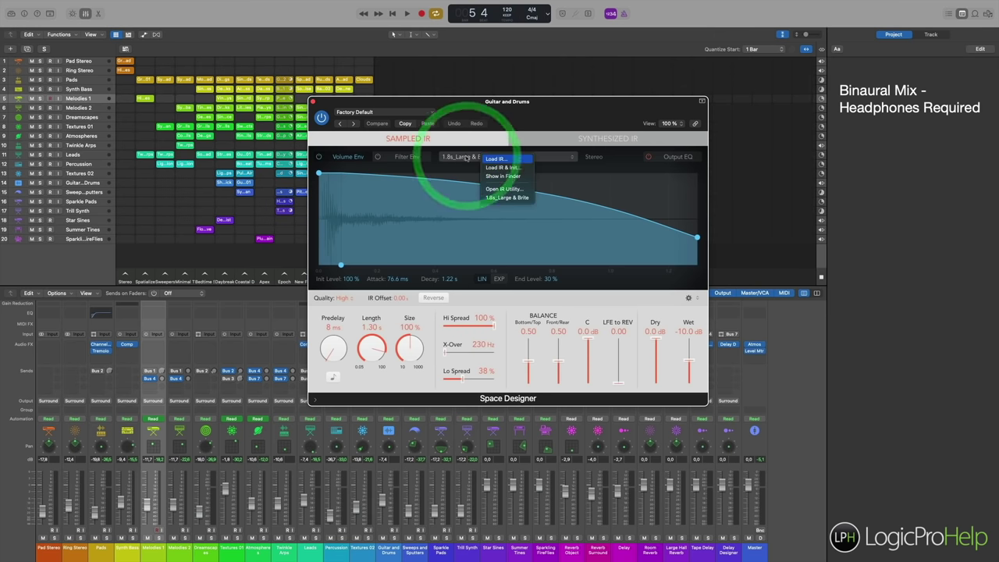
click(377, 118)
click(367, 114)
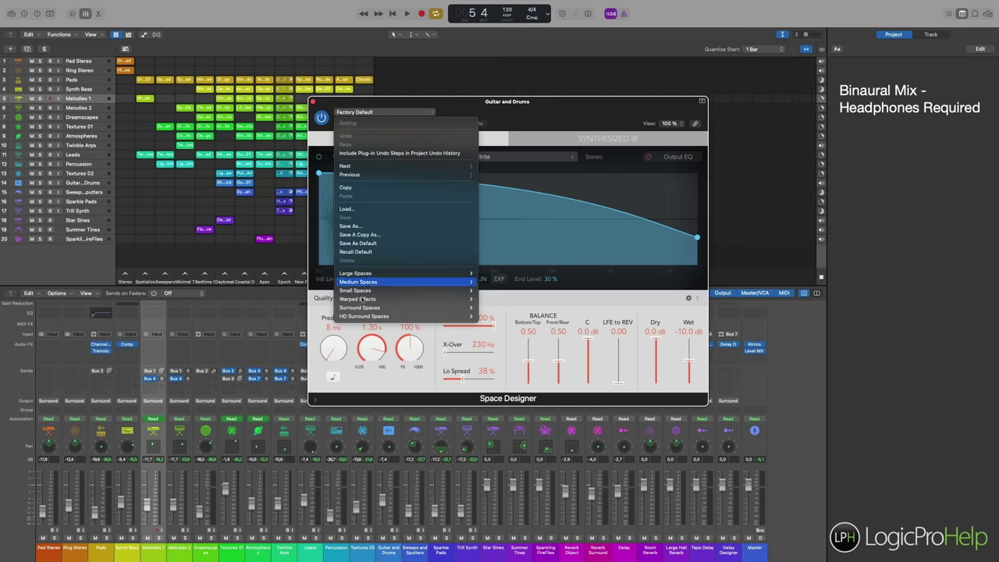
mouse_move(359, 308)
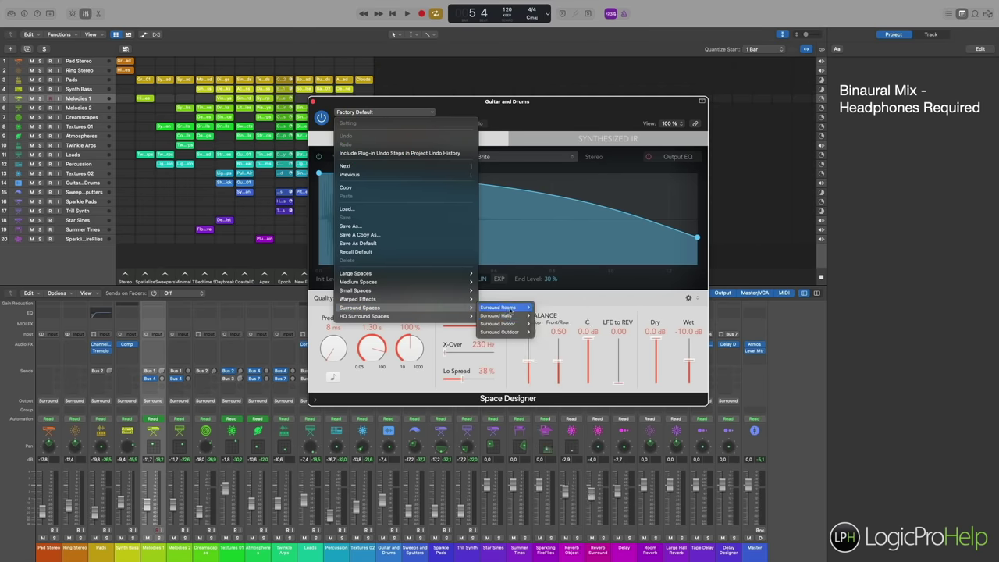
mouse_move(503, 315)
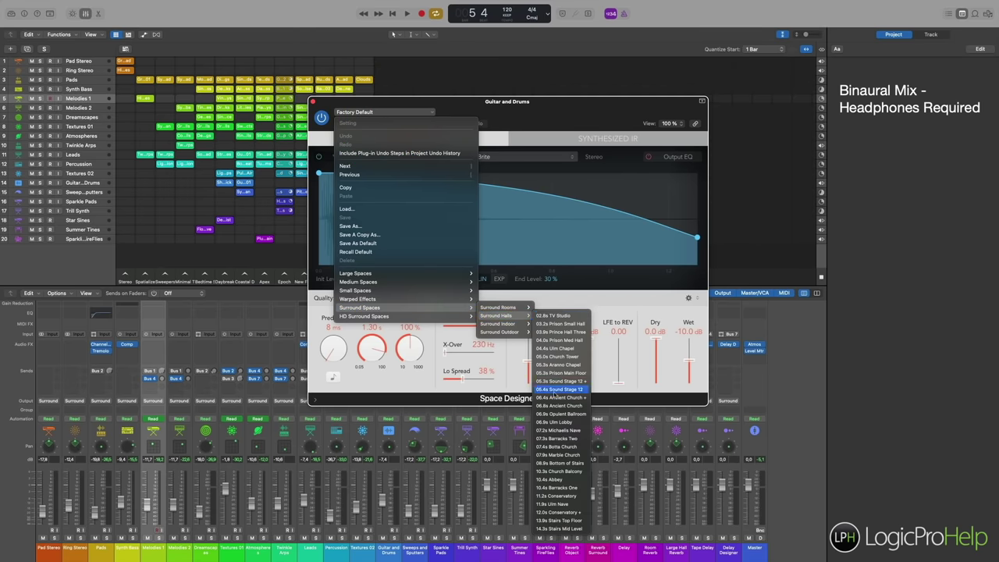
click(559, 381)
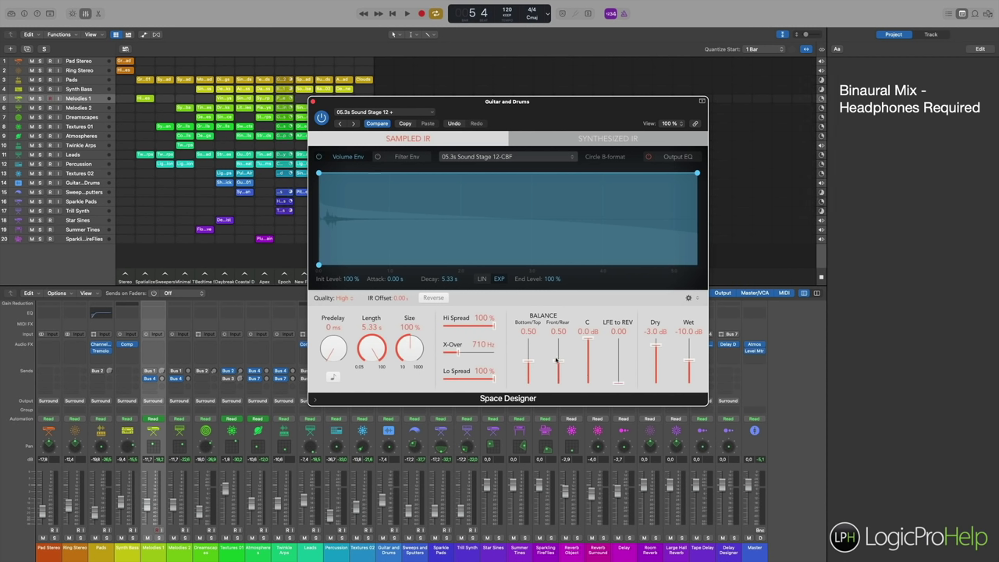
- Set Space Designer's Bottom/Top balance to 1.00 and Front/Rear balance to 0.60, and close its window
mouse_move(531, 331)
mouse_down()
mouse_move(529, 378)
mouse_move(532, 317)
mouse_up()
drag(559, 368, 589, 336)
drag(592, 102, 518, 89)
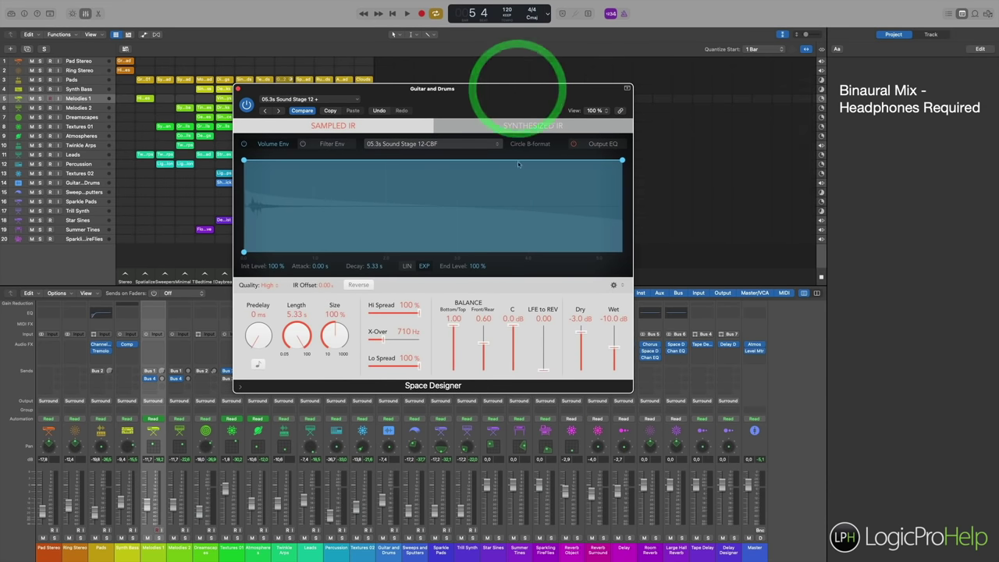
click(239, 89)
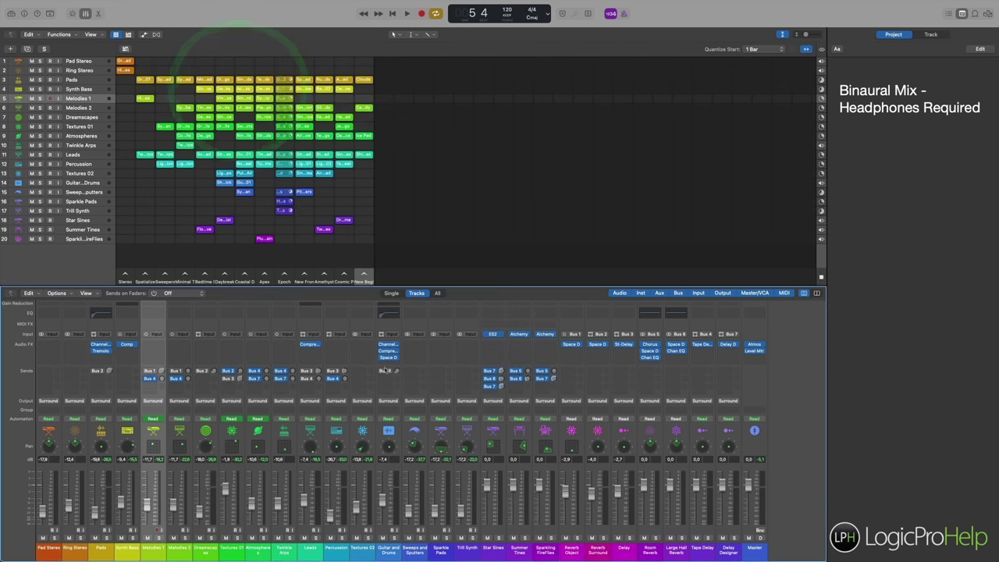
- Insert a Tremolo below Space Designer on the Guitar and Drums channel and enlarge its window to 109 %
click(388, 362)
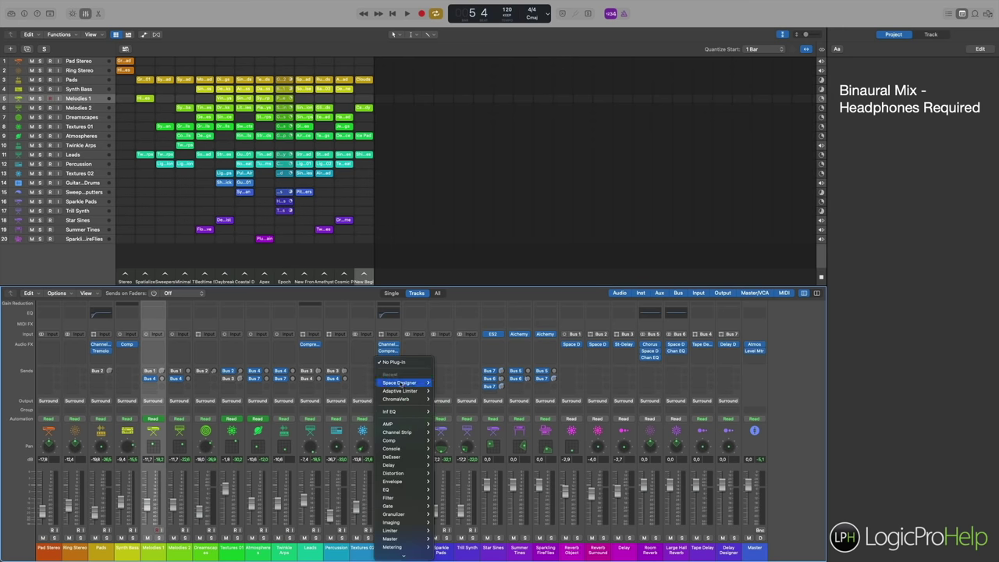
scroll(407, 457, down, 3)
scroll(402, 465, down, 1)
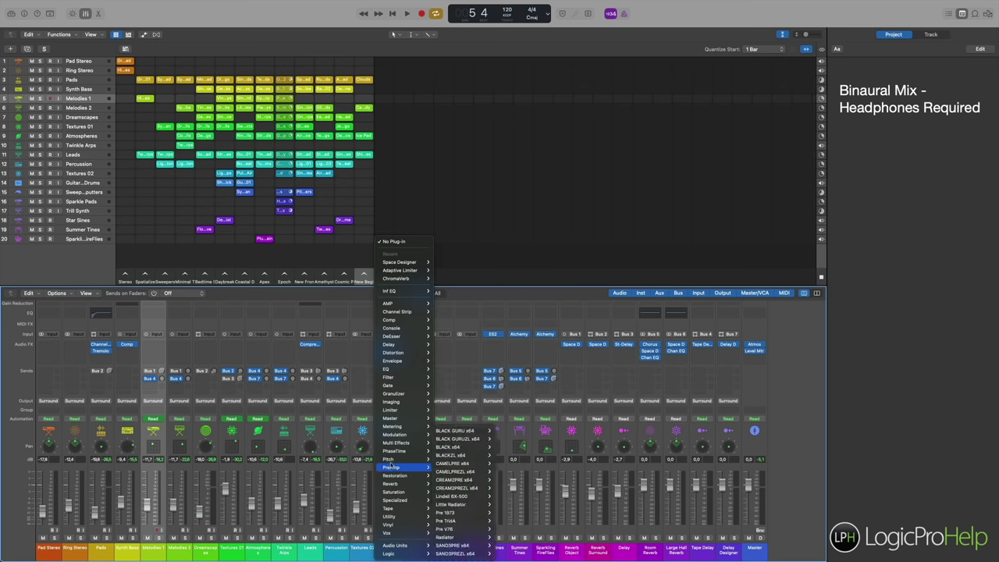
mouse_move(394, 553)
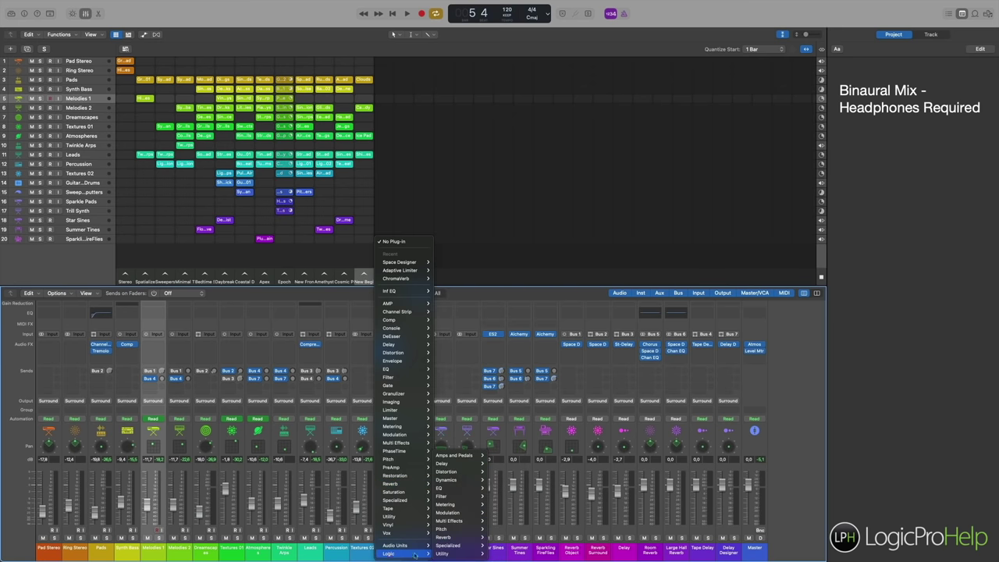
mouse_move(457, 479)
mouse_move(449, 512)
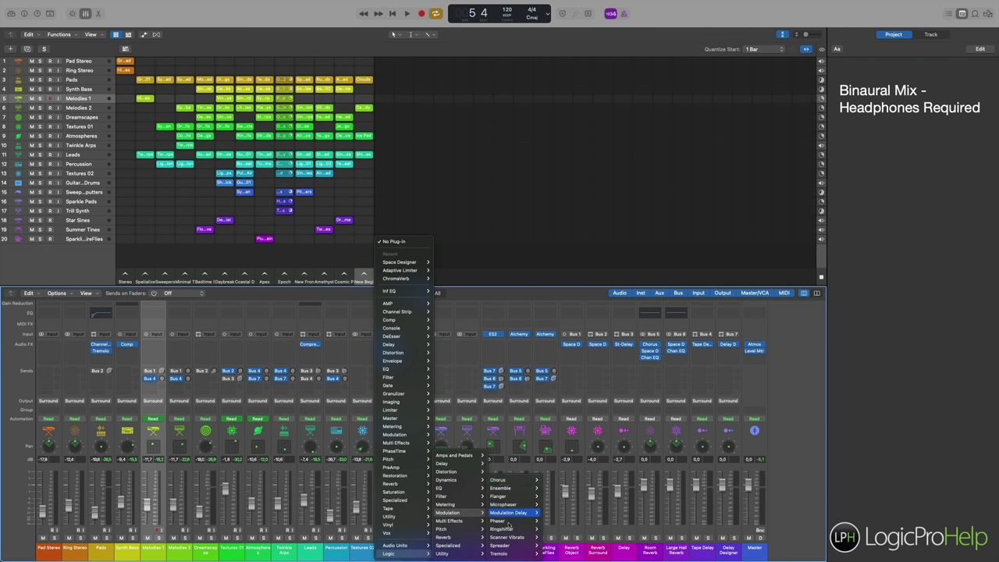
click(546, 548)
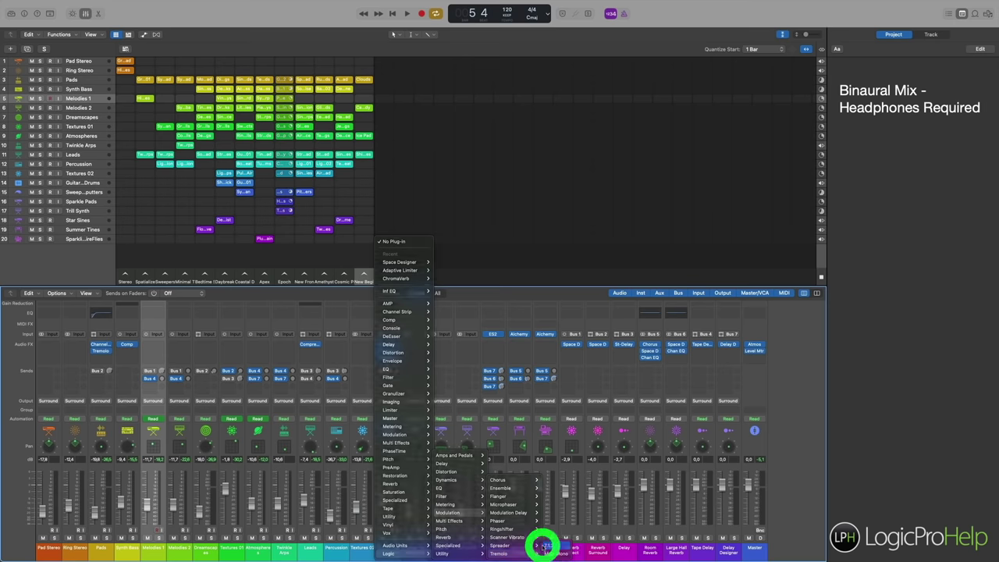
drag(450, 107, 399, 149)
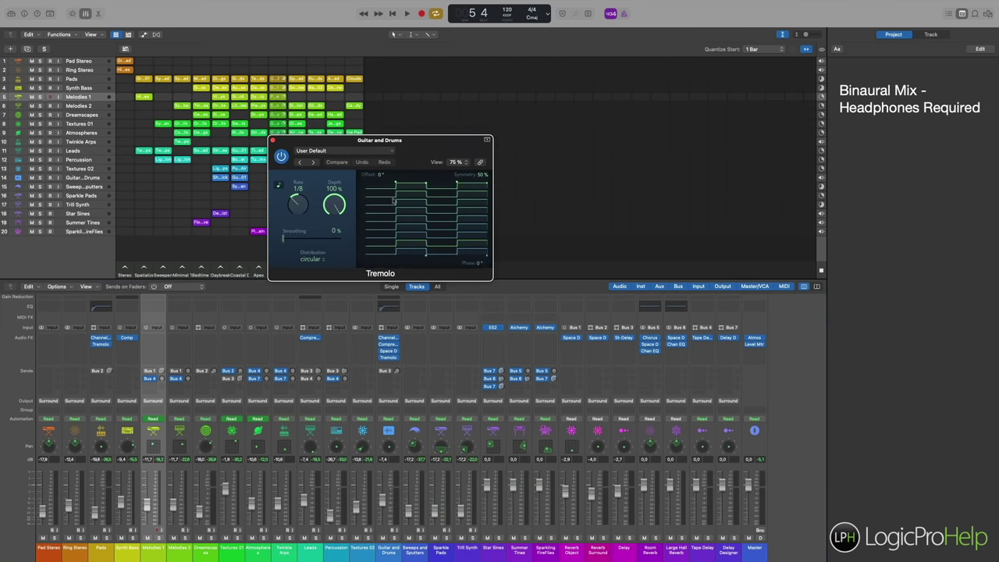
drag(489, 277, 592, 320)
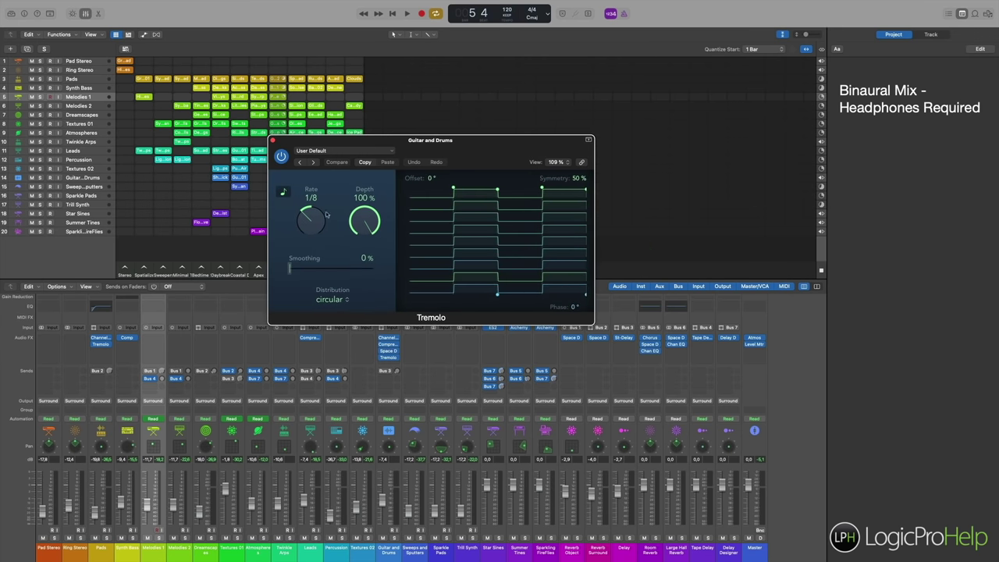
- Set the Tremolo's rate to 1/4, depth to 98 %, smoothing to 35 % and symmetry to 64 %
drag(316, 228, 316, 234)
drag(290, 268, 326, 268)
drag(365, 219, 366, 222)
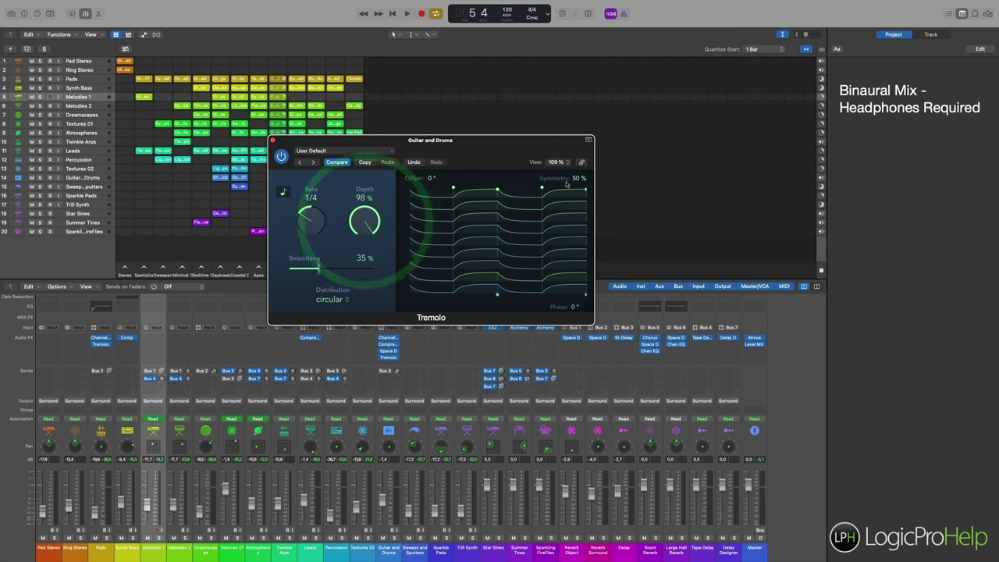
drag(576, 178, 576, 168)
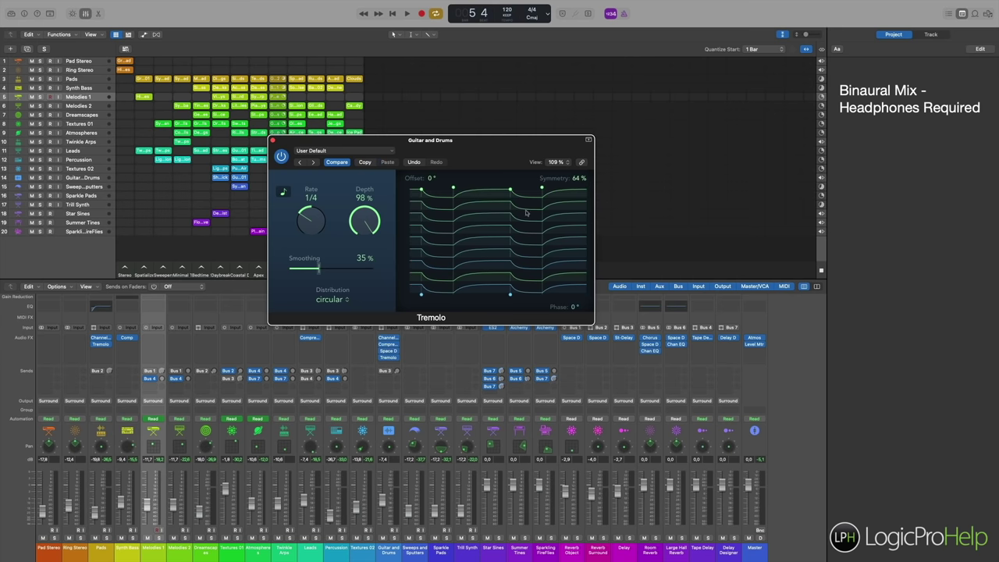
- Set the Tremolo to random distribution with rate 1/8t, depth 69 %, smoothing 0 %, offset -20°, symmetry 54 % and phase -180°
click(338, 299)
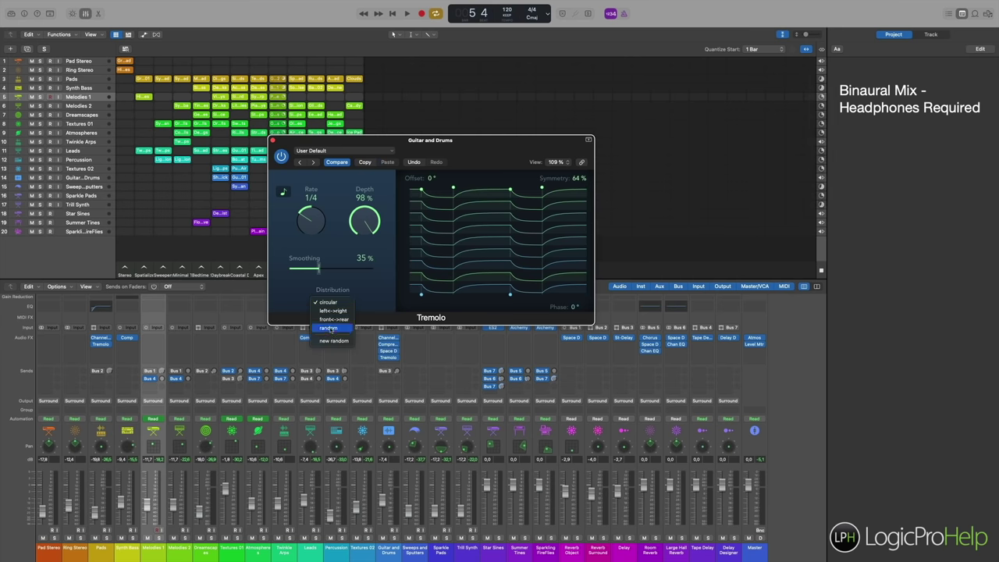
click(331, 328)
drag(479, 297, 563, 294)
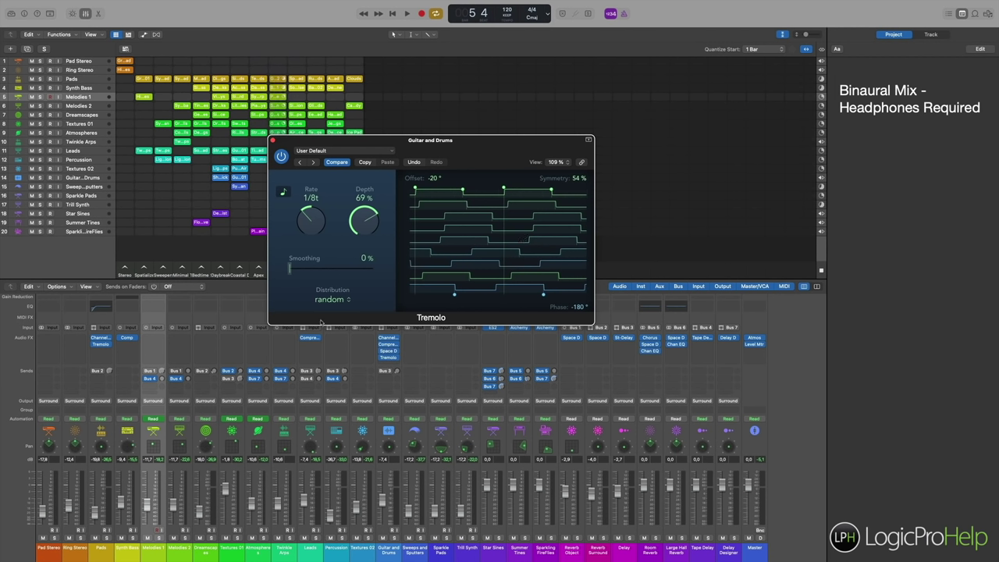
- Generate a new random distribution in the Tremolo, set smoothing to 79 %, and close its window
click(335, 300)
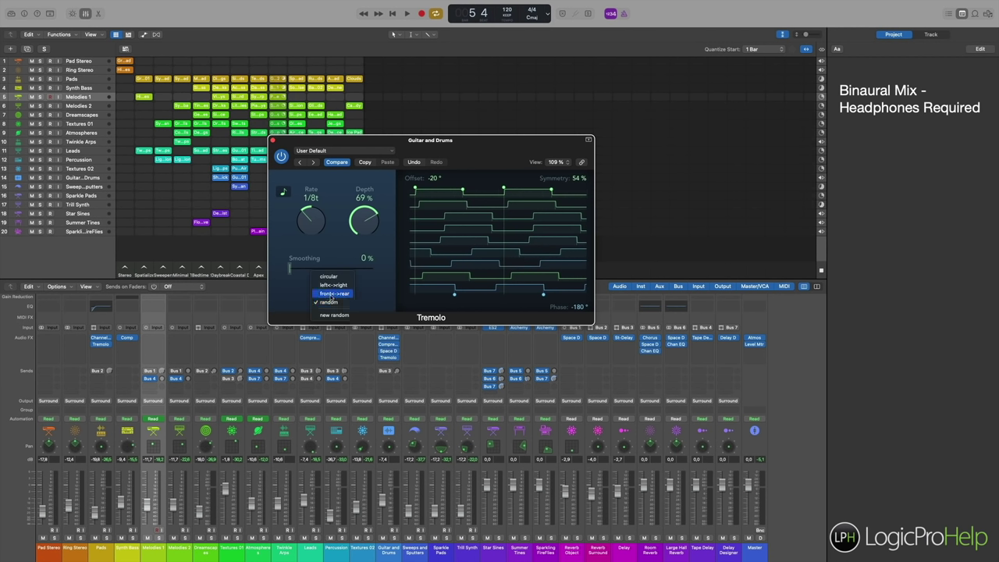
click(326, 314)
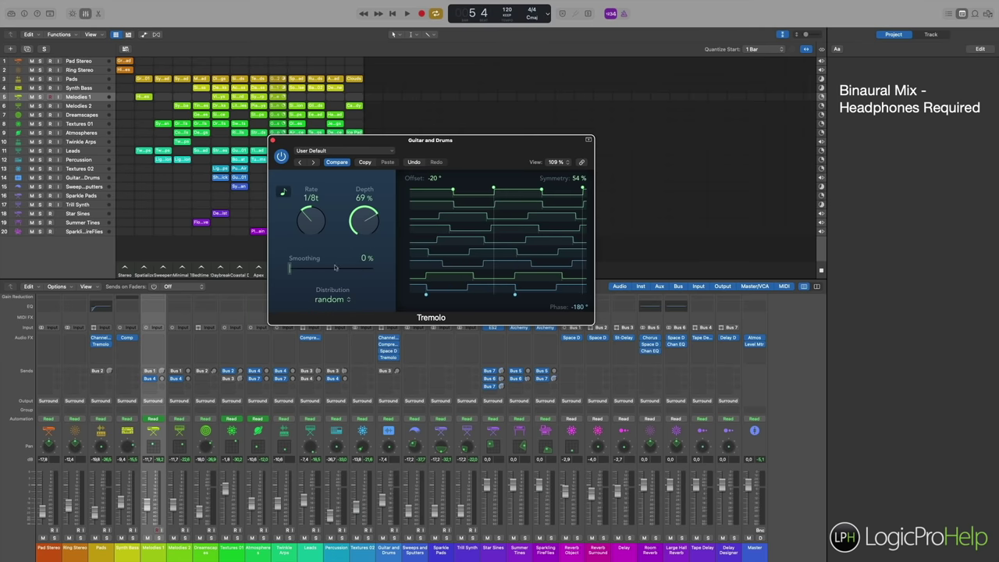
click(359, 226)
drag(290, 268, 356, 269)
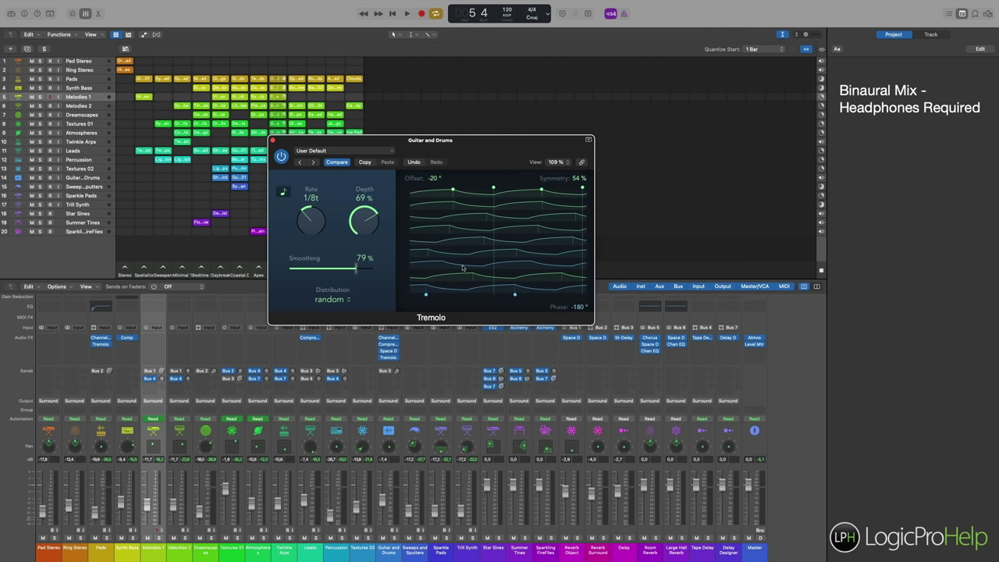
click(273, 140)
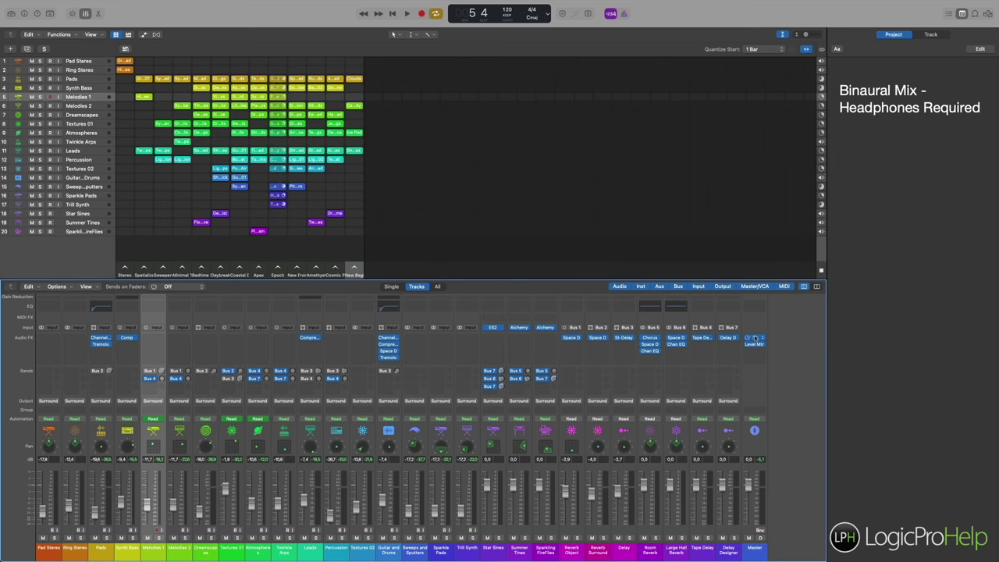
- Open the Dolby Atmos plug-in on the Master channel, review its channel list and available monitoring formats, and close it
click(755, 339)
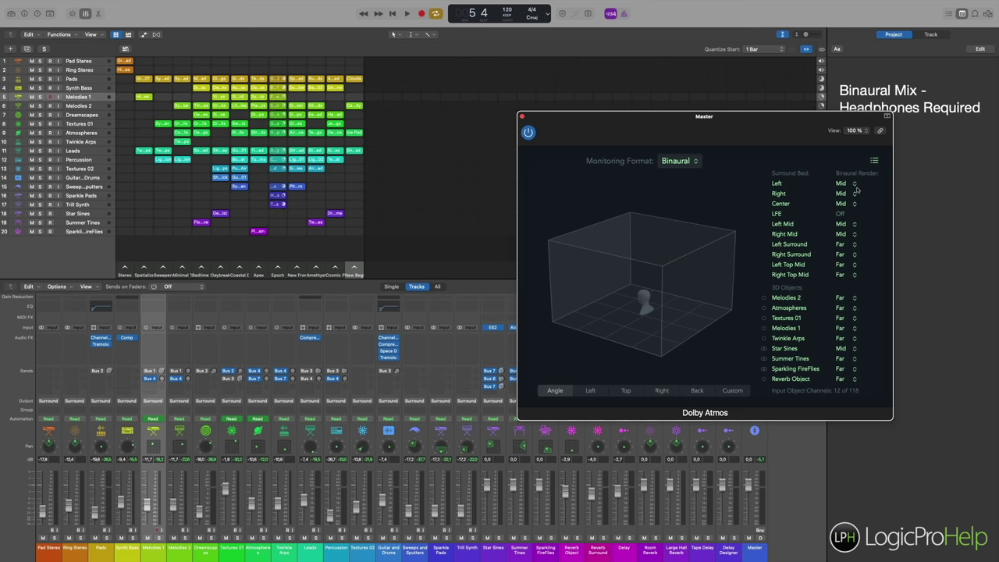
drag(765, 121, 702, 105)
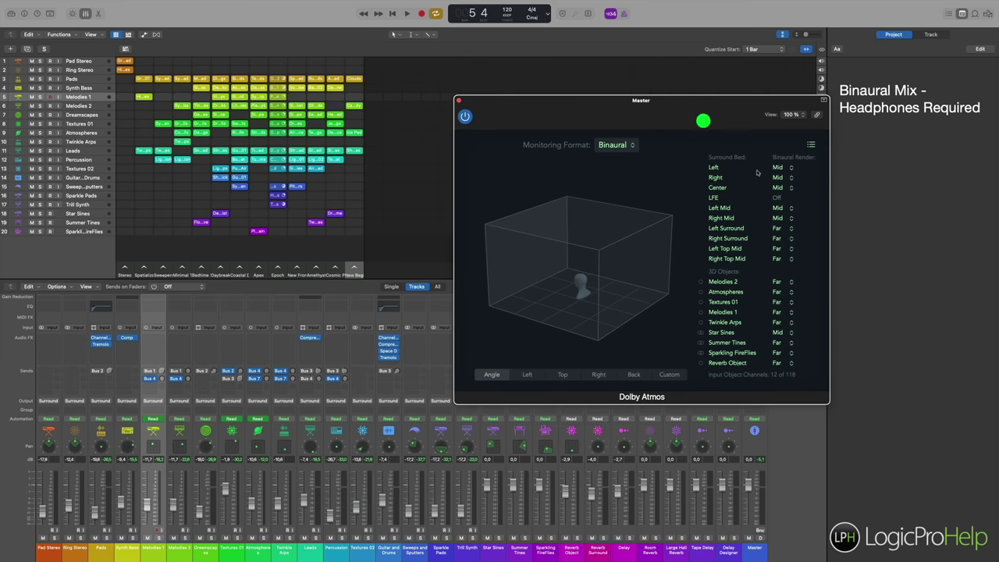
scroll(772, 205, down, 1)
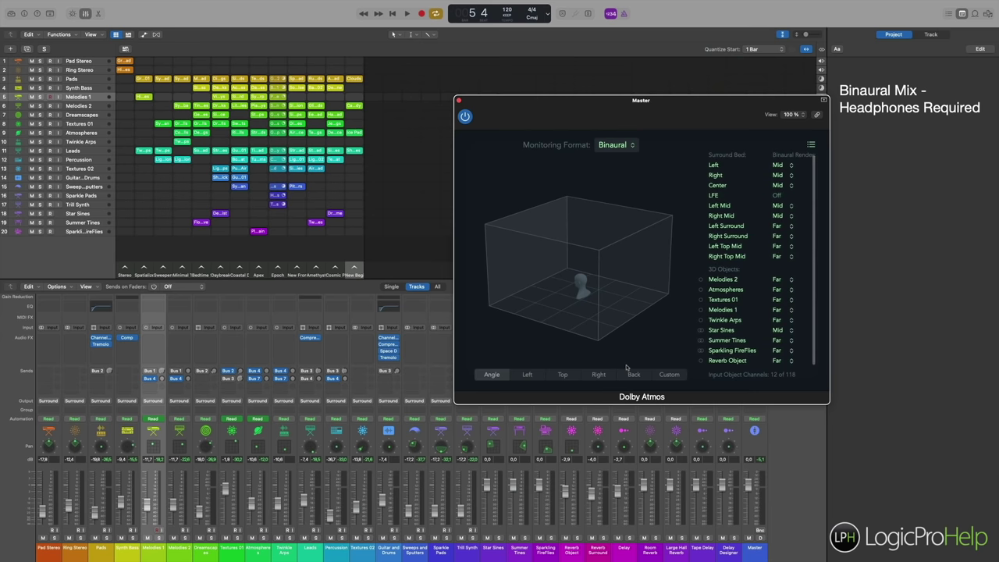
scroll(754, 328, up, 1)
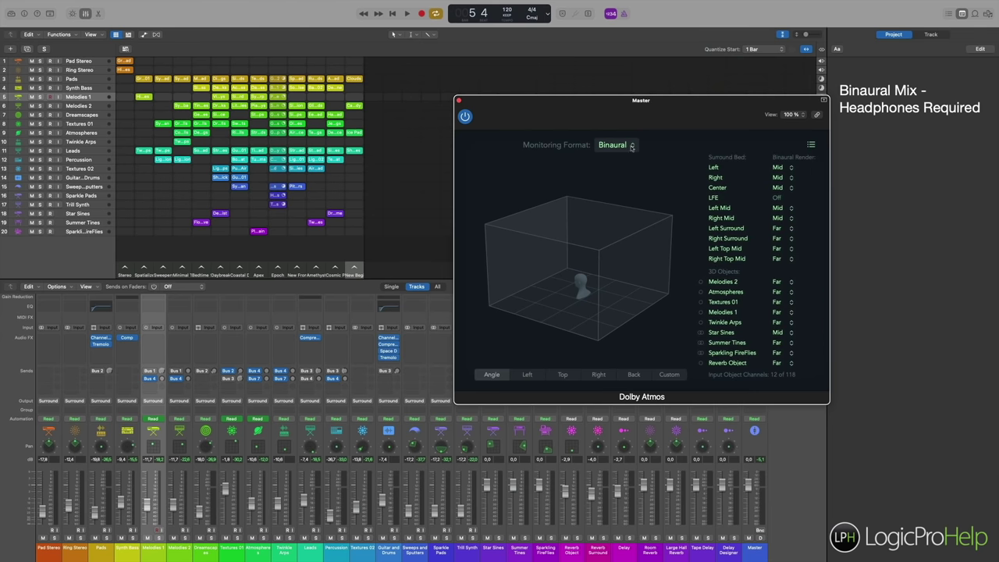
click(608, 145)
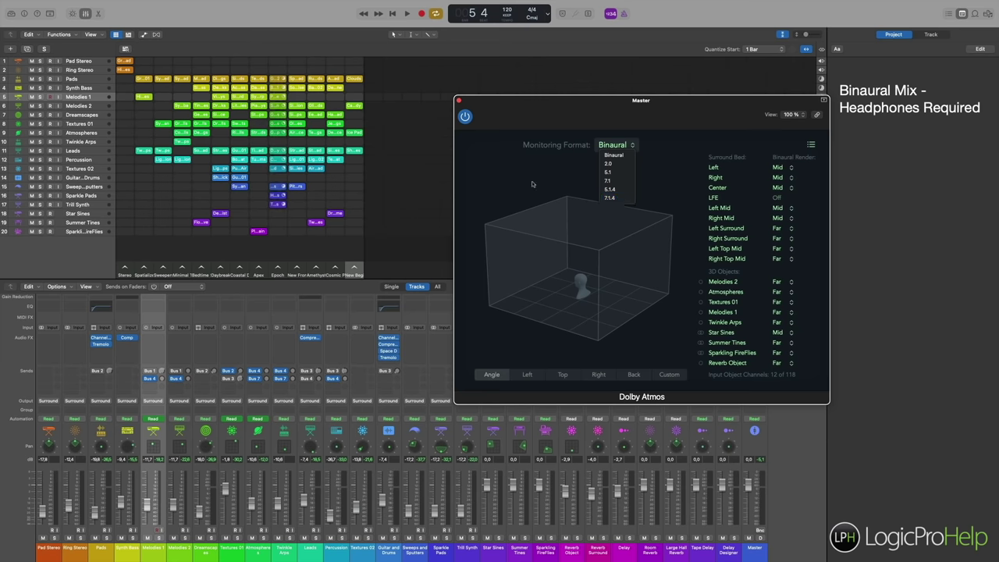
click(530, 182)
click(459, 100)
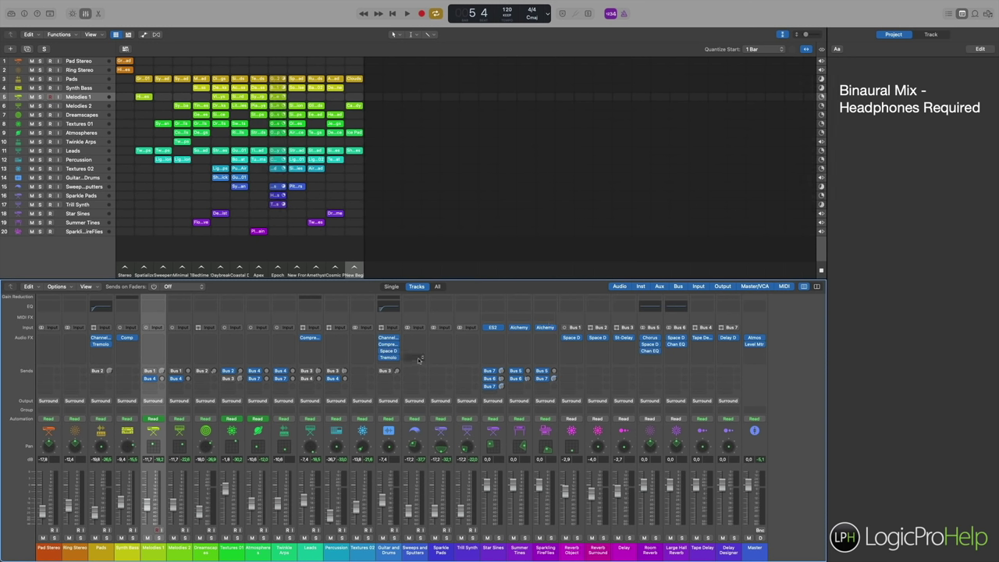
- Look through the project export options for the ADM BWF format without exporting anything
click(229, 290)
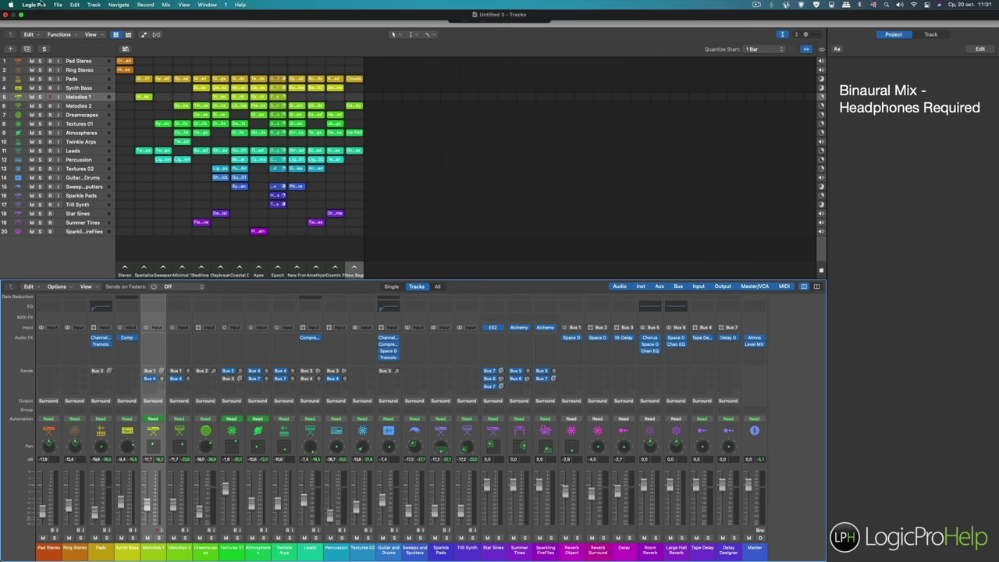
click(58, 5)
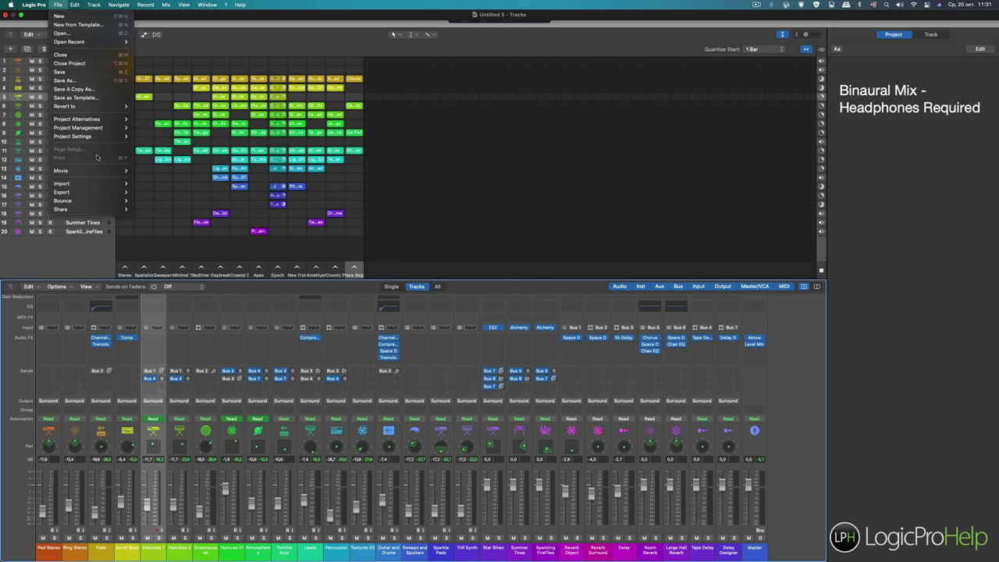
mouse_move(70, 192)
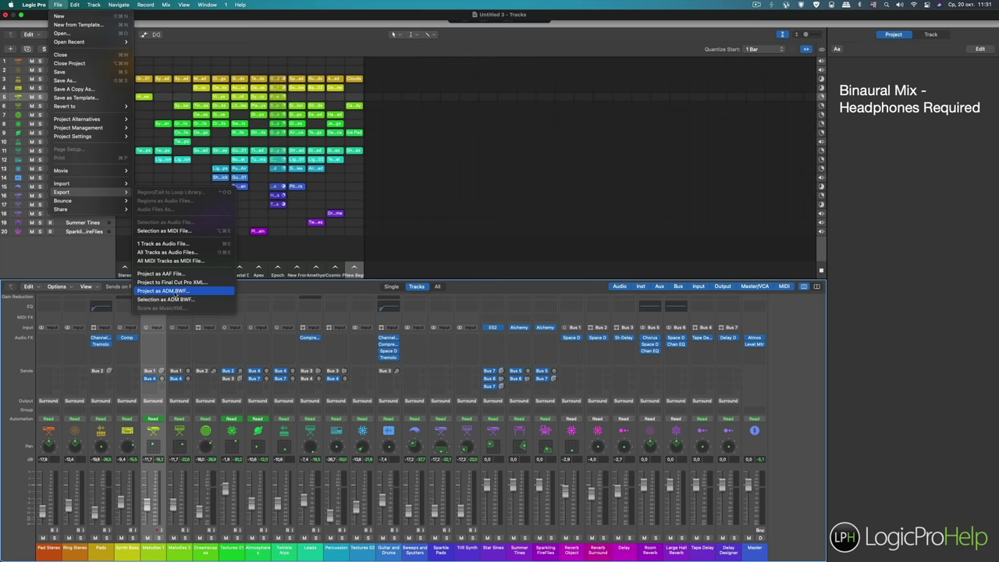
click(114, 477)
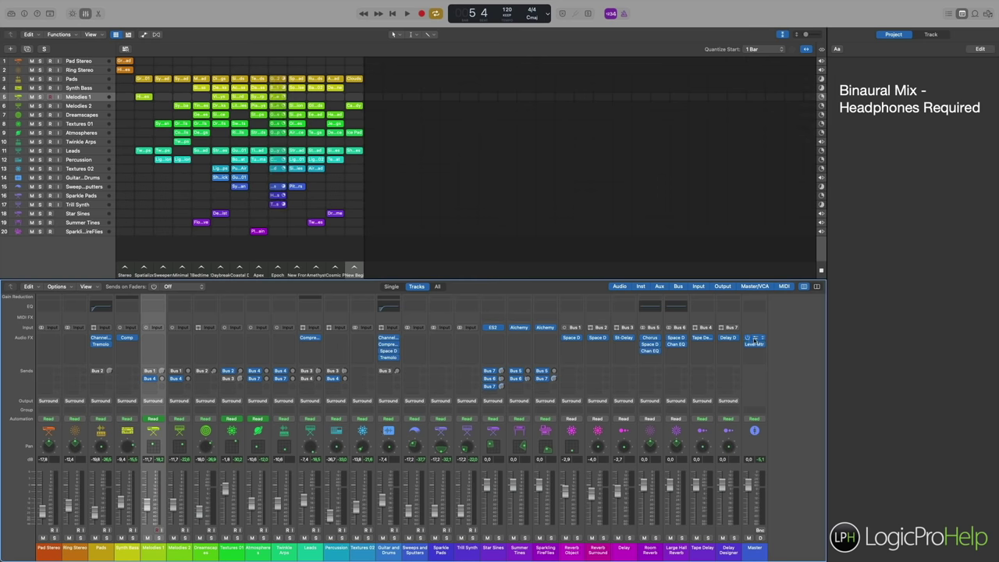
- Reopen the Master channel's Dolby Atmos plug-in and examine its surround bed channels and 3D objects
click(754, 340)
scroll(727, 324, down, 1)
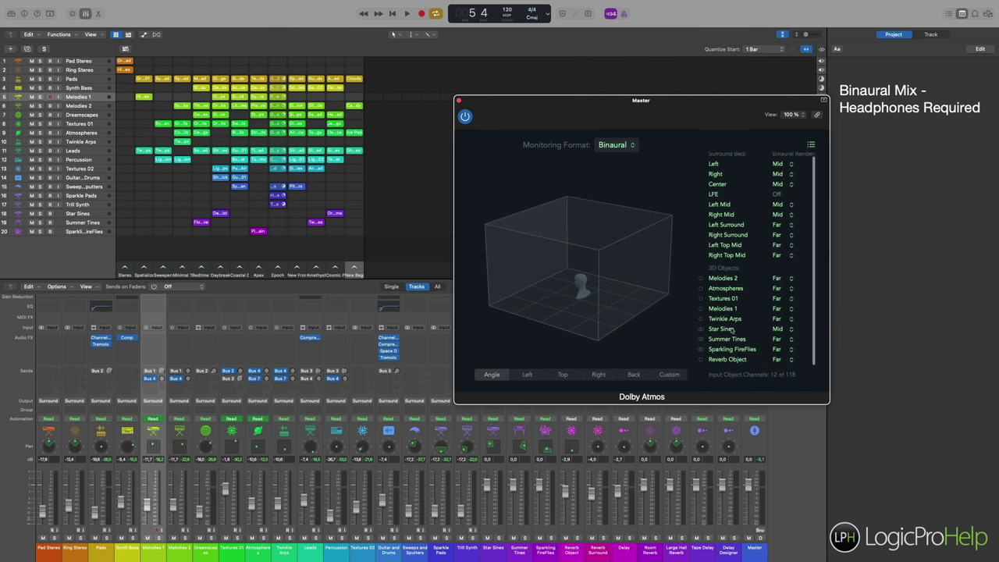
scroll(733, 327, up, 1)
scroll(731, 328, down, 1)
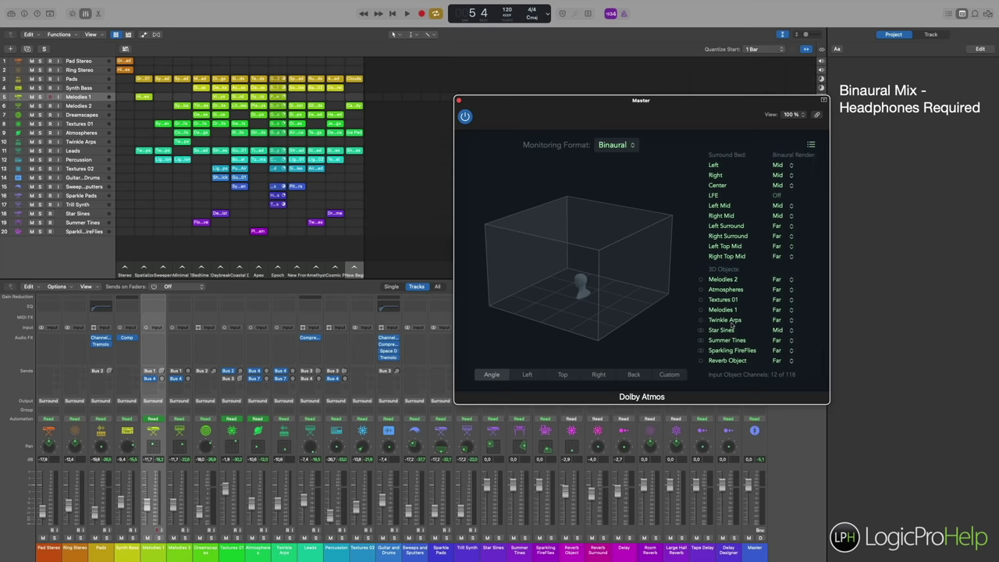
scroll(732, 325, down, 1)
scroll(732, 326, up, 1)
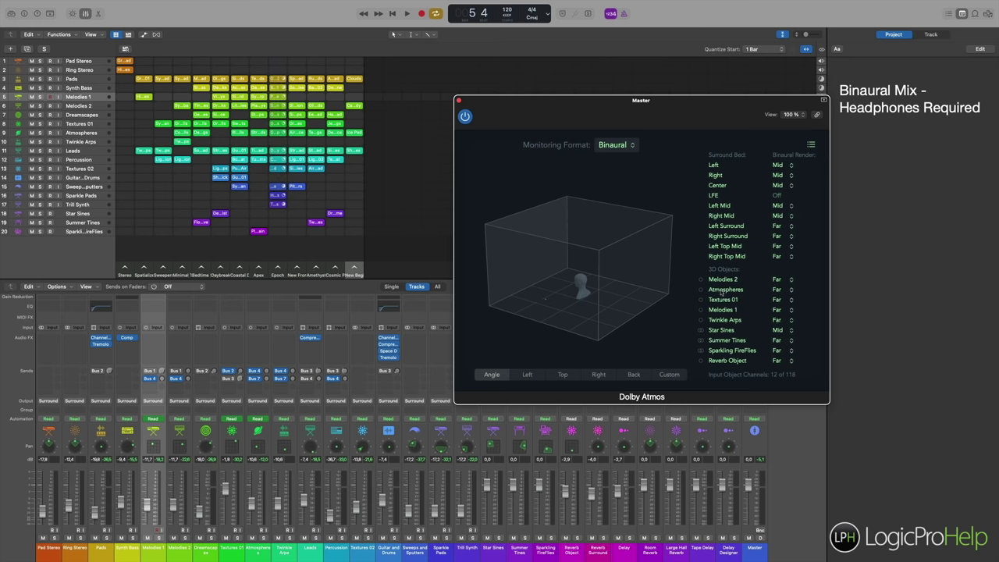
scroll(718, 335, down, 2)
scroll(710, 312, up, 2)
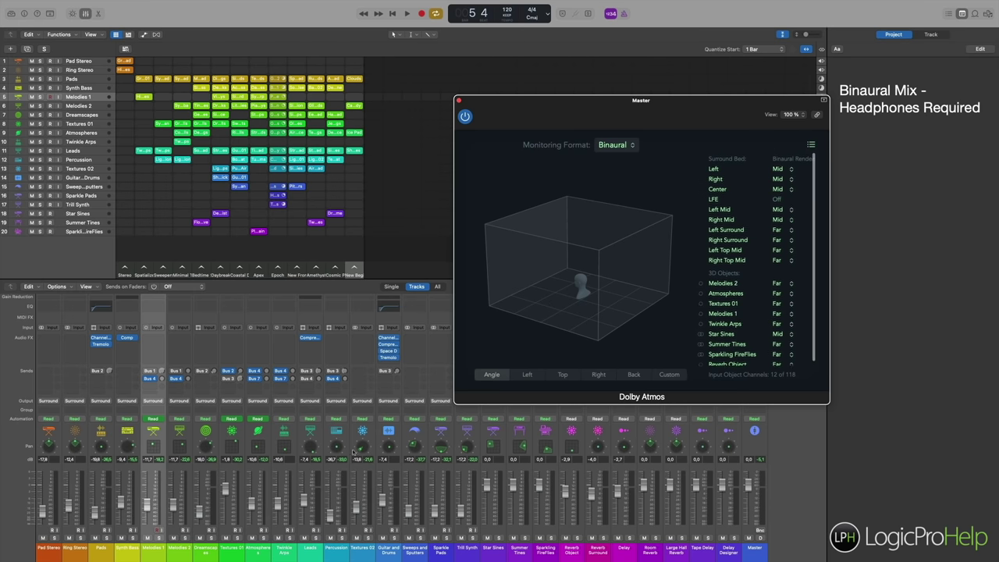
- View the Textures 01 channel's 3D Object Panner, and close both the panner and the Dolby Atmos window
click(235, 447)
click(234, 448)
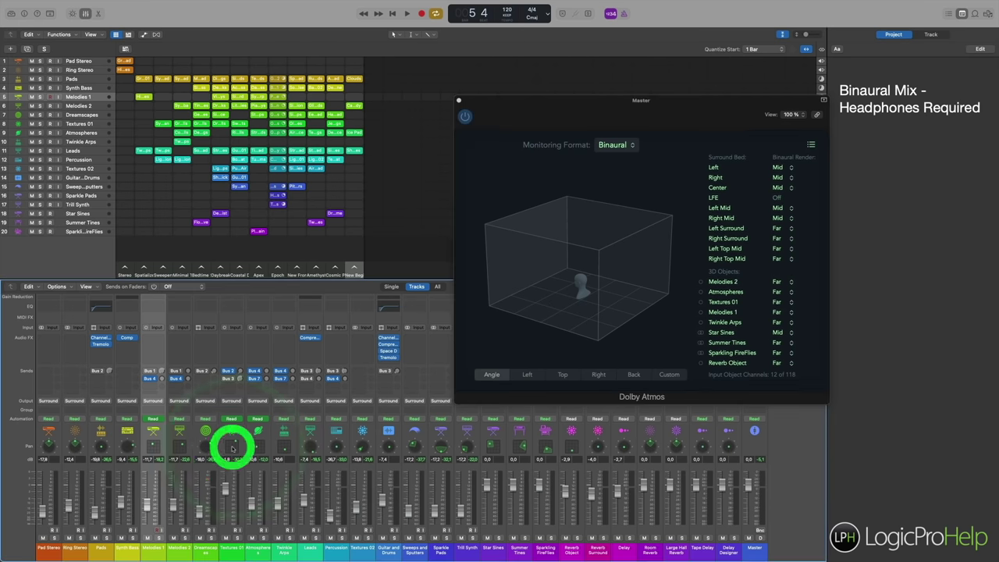
double_click(234, 447)
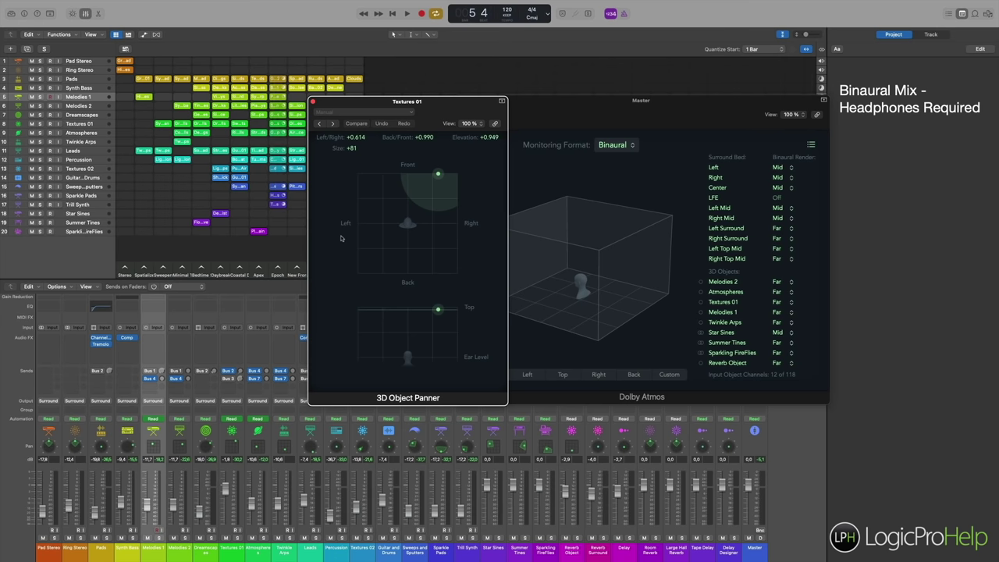
click(313, 103)
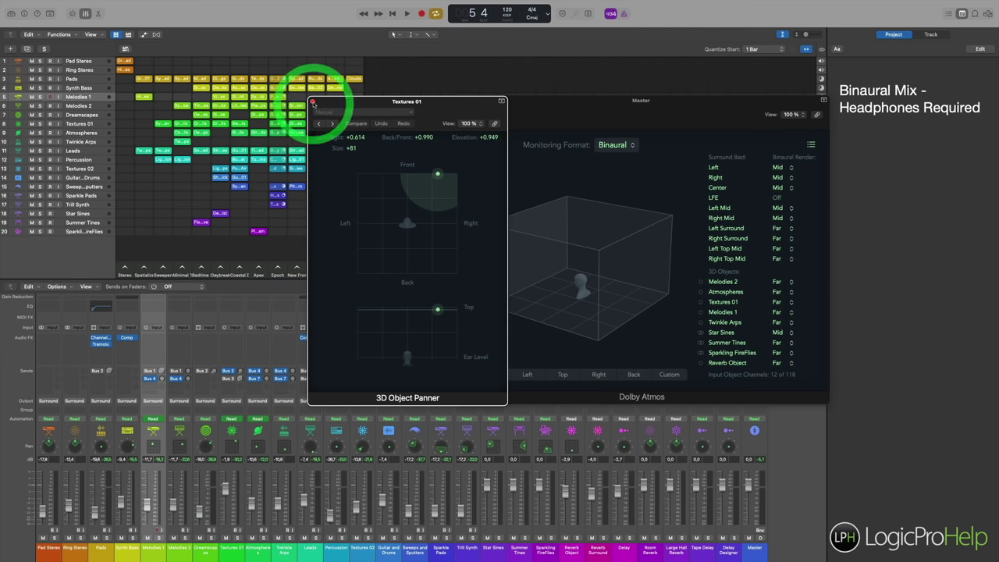
click(453, 101)
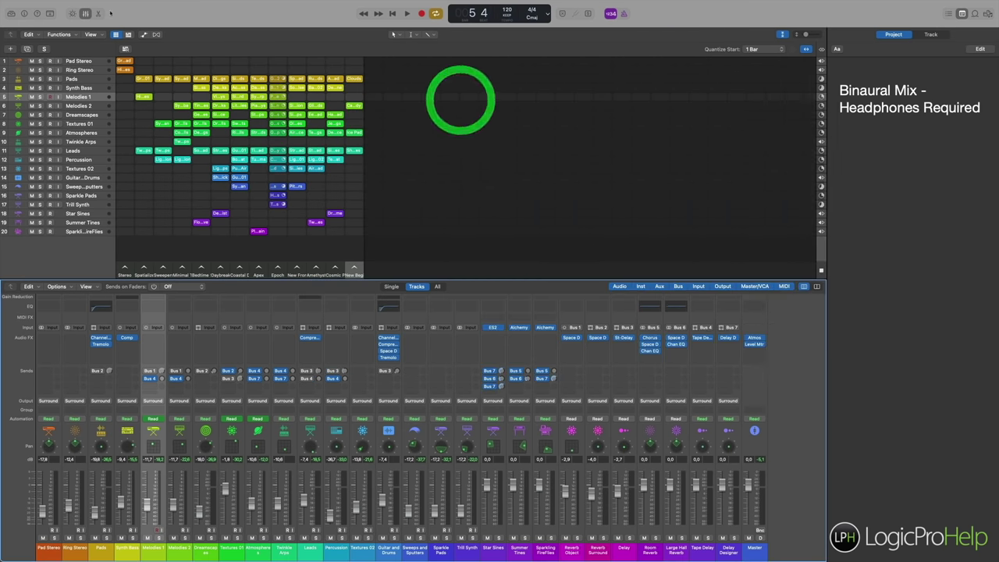
- Revisit the export options for saving the project or selection as ADM BWF, and leave them unused
click(57, 5)
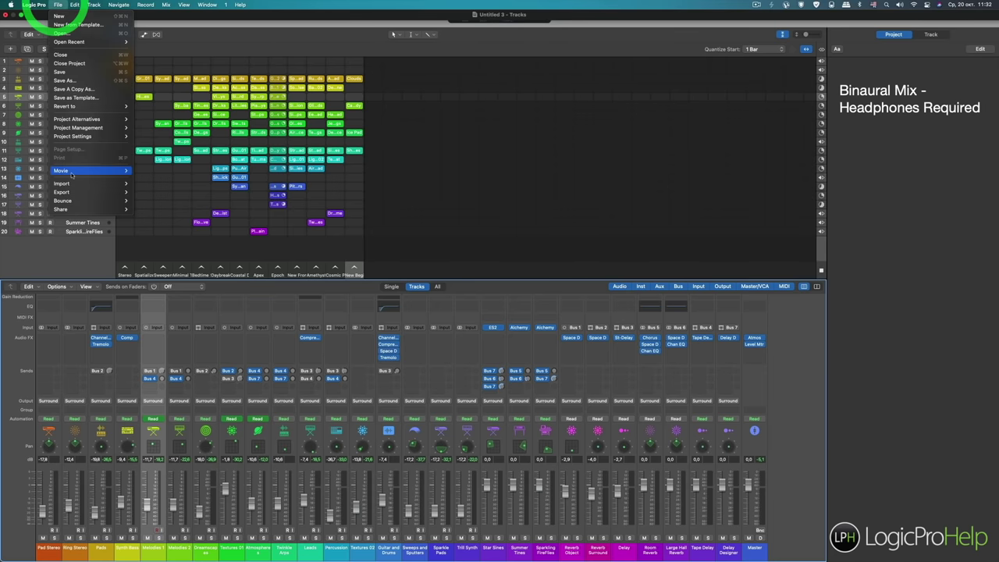
mouse_move(63, 192)
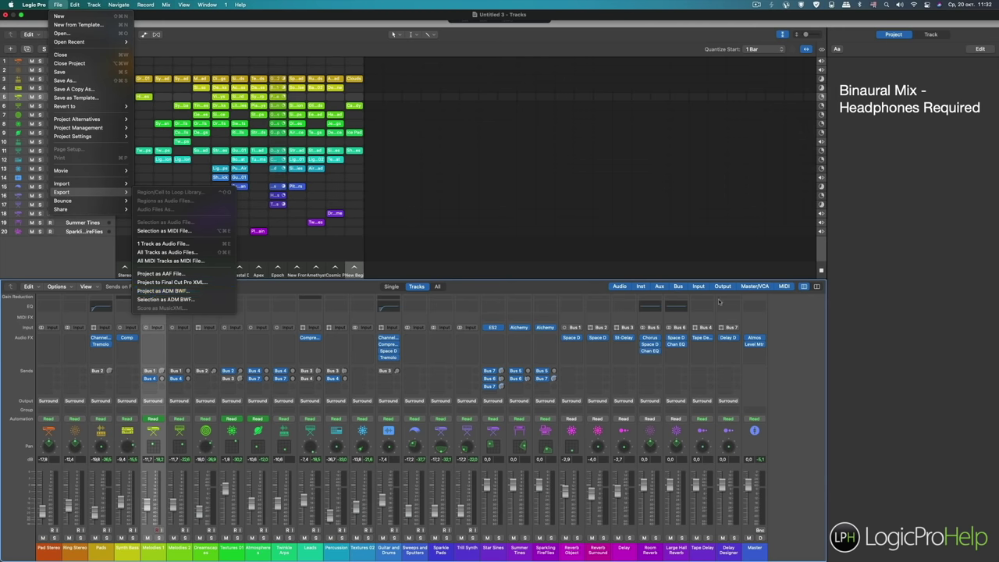
click(914, 328)
- Review the binaural render settings in the Master's Dolby Atmos plug-in once more and close its window
click(754, 340)
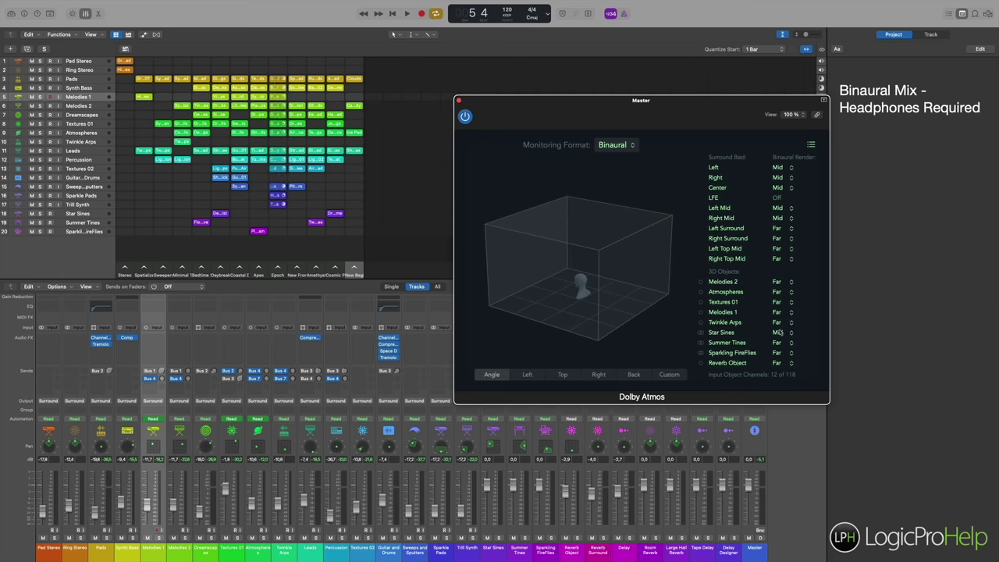
drag(582, 104, 532, 101)
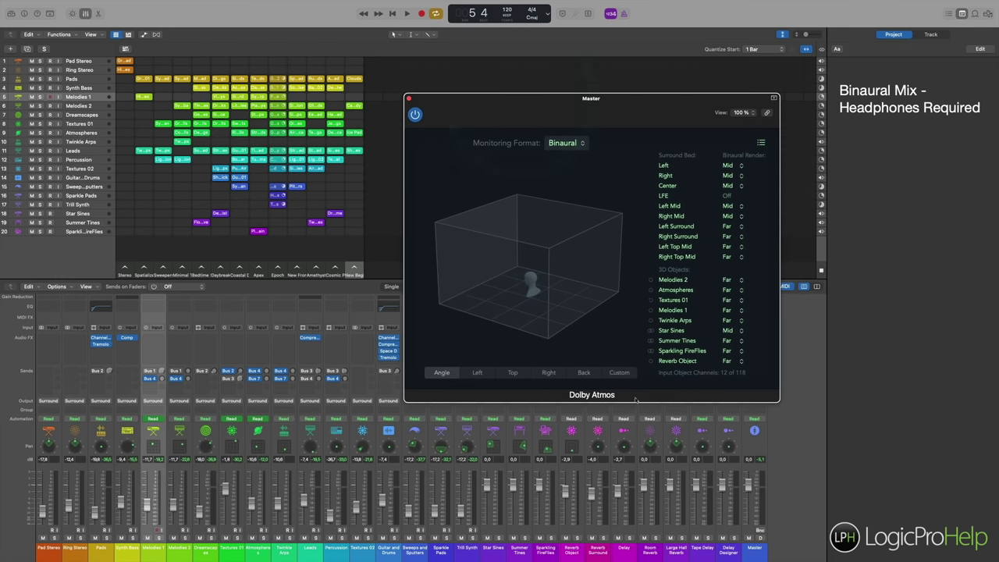
click(408, 99)
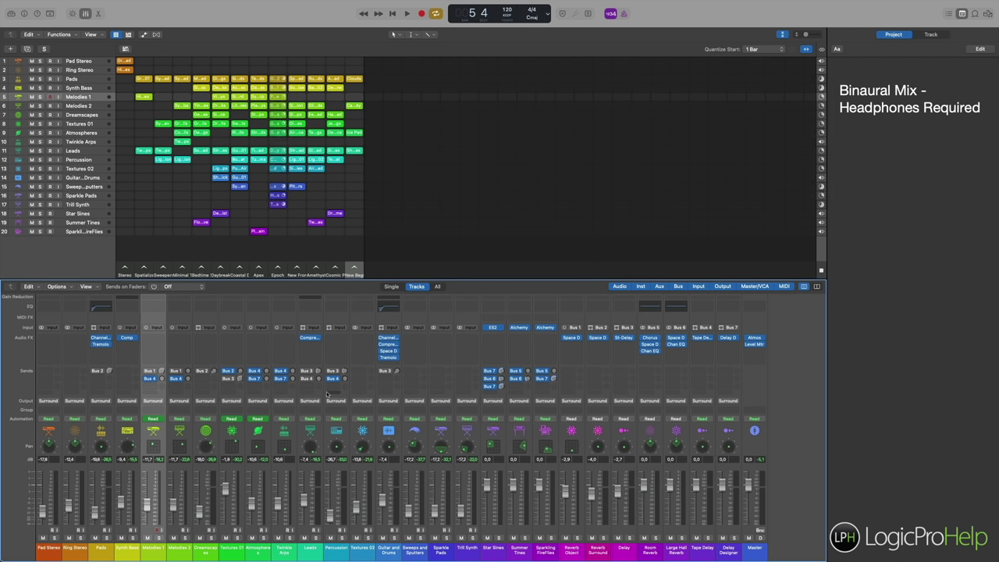
- View the Master channel's Level Meter and insert a Gain plug-in between Dolby Atmos and the Level Meter
click(755, 344)
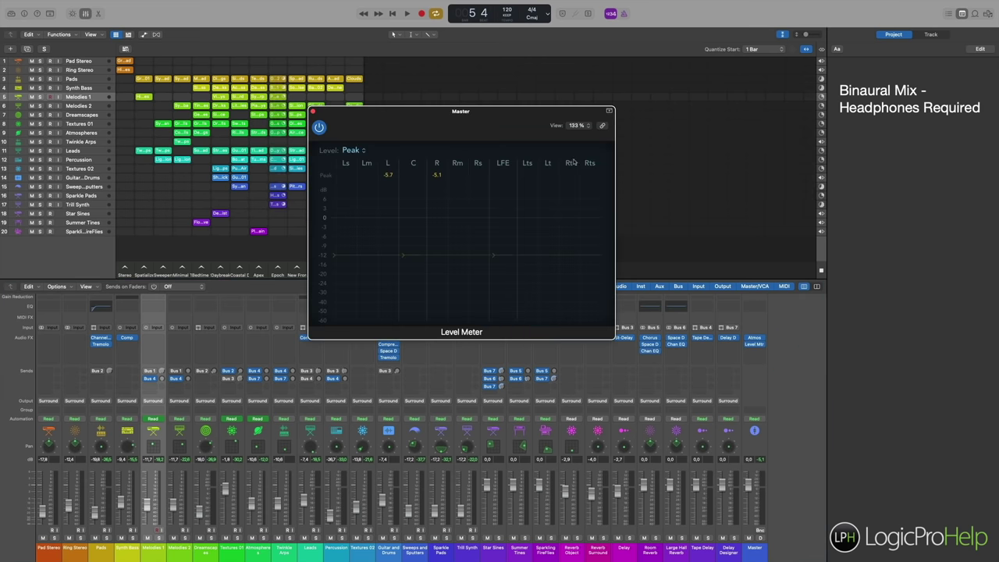
click(756, 344)
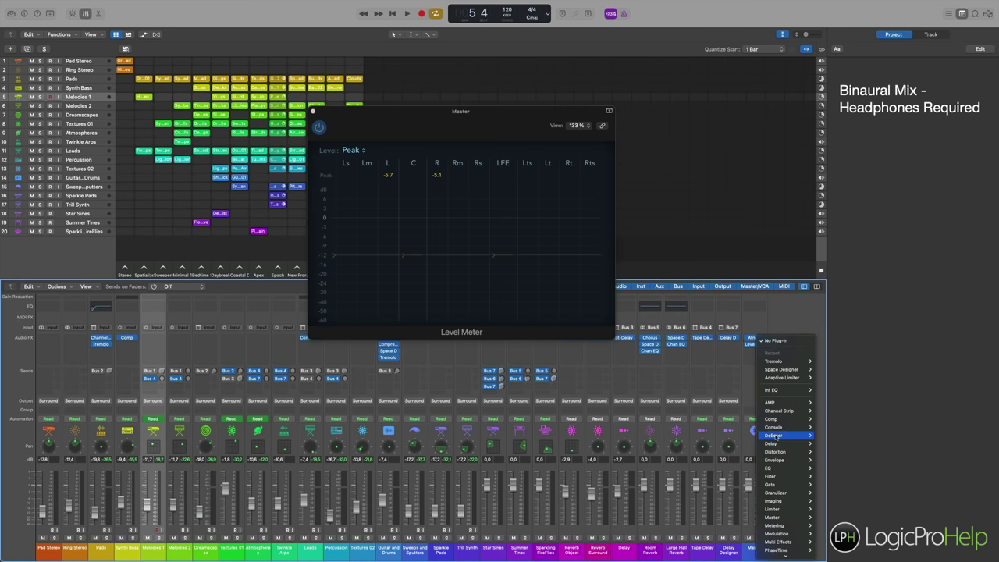
mouse_move(778, 554)
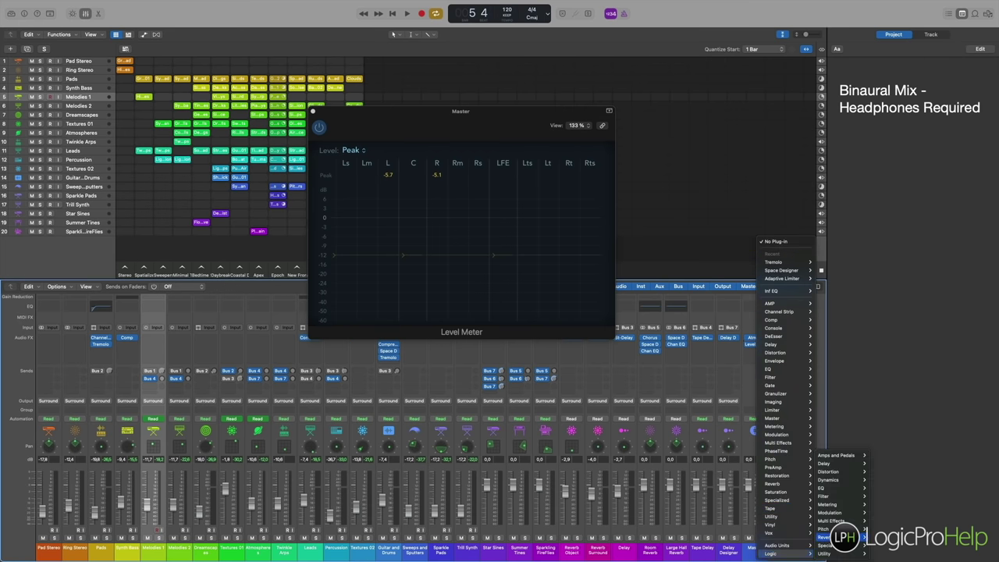
mouse_move(832, 554)
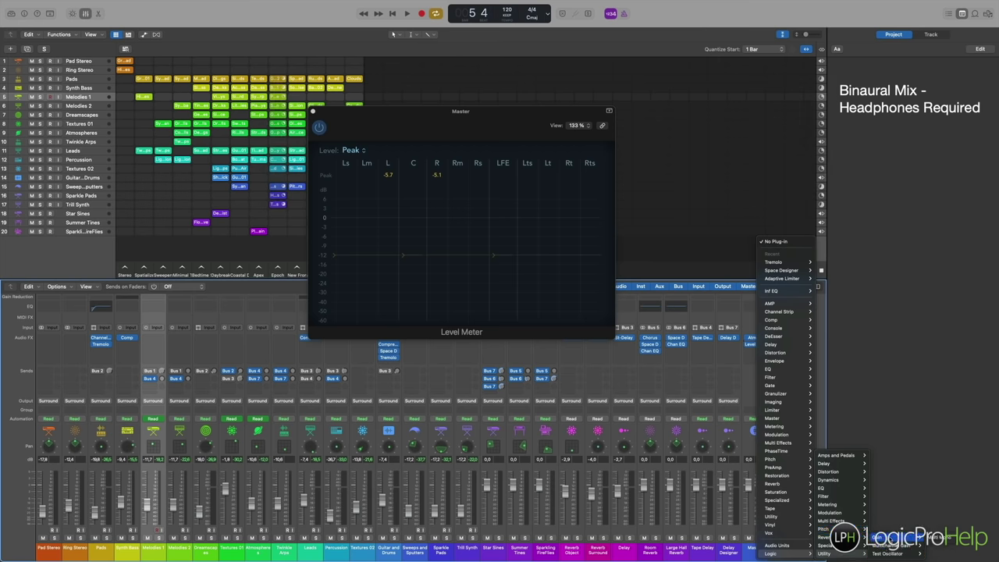
click(898, 519)
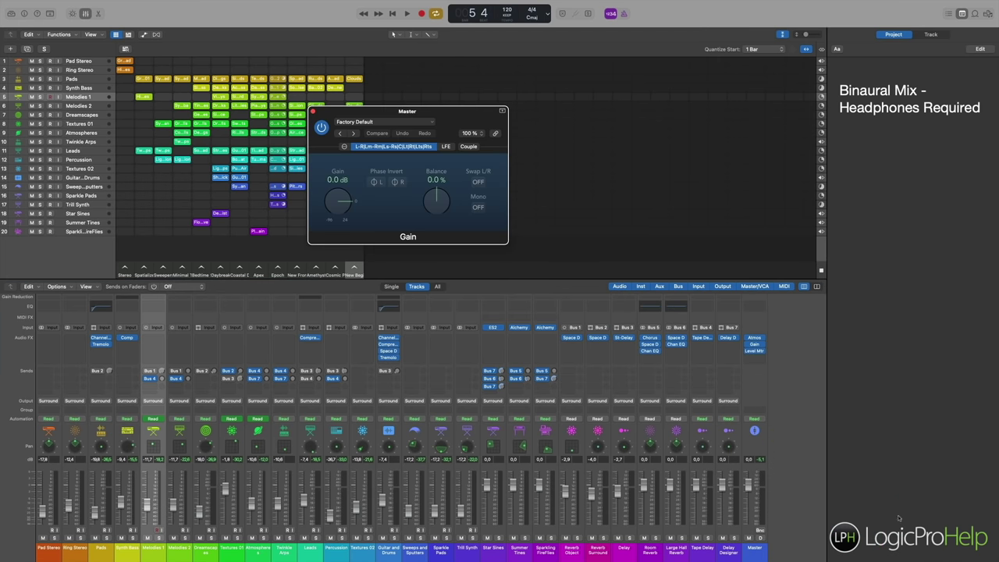
- Insert a Multichannel Gain plug-in before the Dolby Atmos plug-in on the Master channel
click(755, 336)
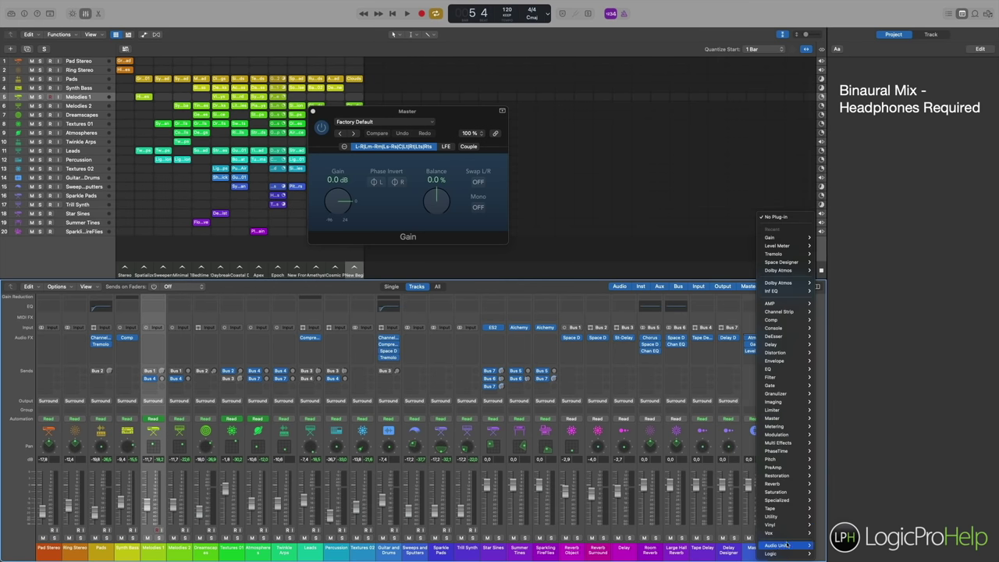
mouse_move(779, 551)
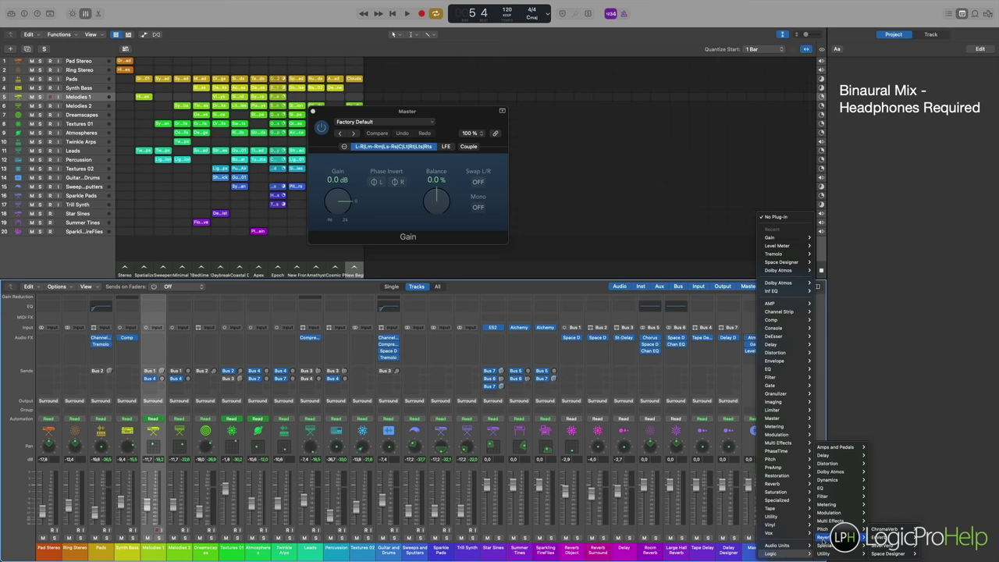
mouse_move(825, 553)
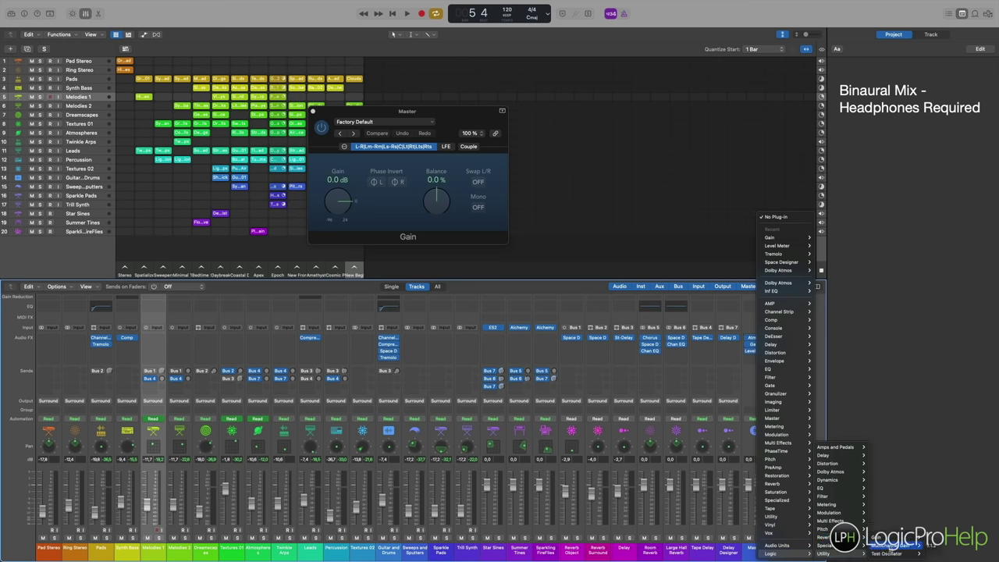
click(892, 544)
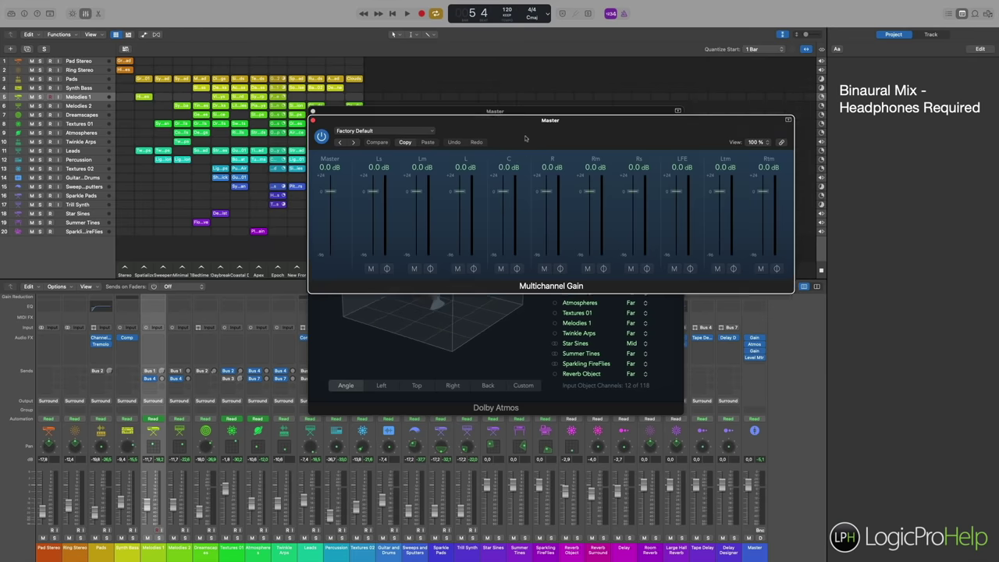
- Remove the Gain plug-in that follows Dolby Atmos on the Master channel, keeping the Multichannel Gain window clear of the inserts
drag(525, 139, 426, 340)
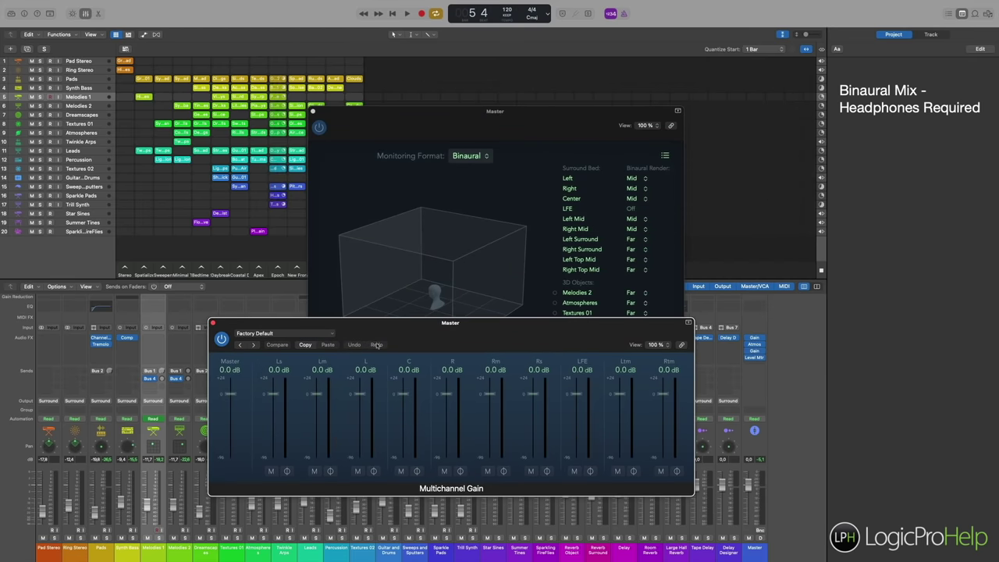
click(762, 352)
click(781, 225)
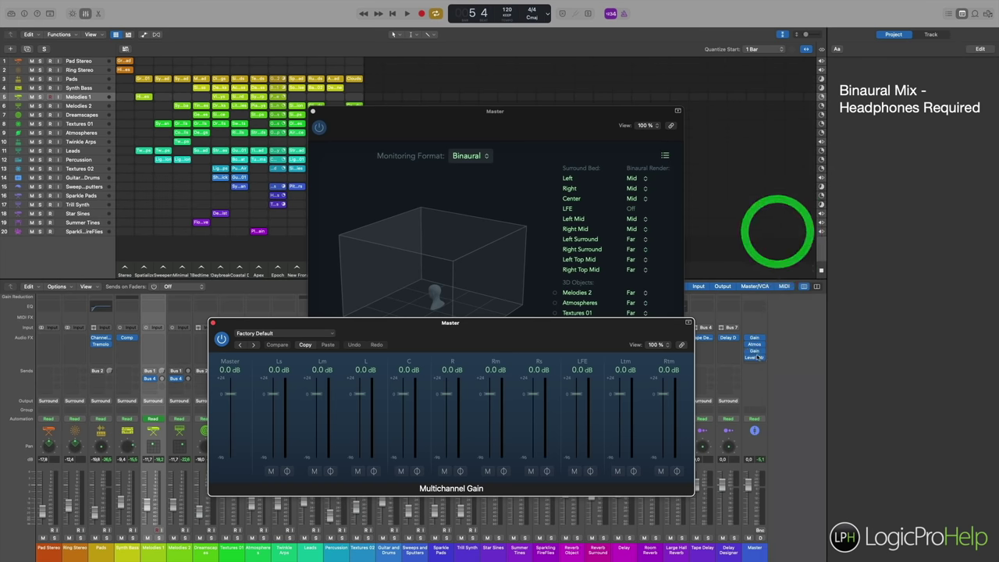
- Play the Epoch scene and compare the Master's Level Meter after Dolby Atmos with the Multichannel Gain meters
click(754, 357)
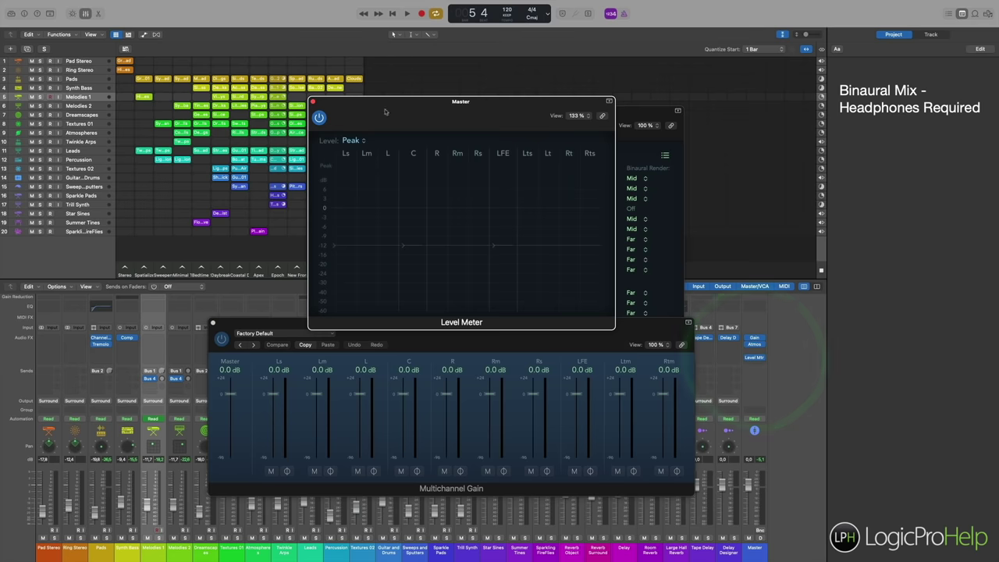
drag(395, 116, 499, 100)
click(279, 268)
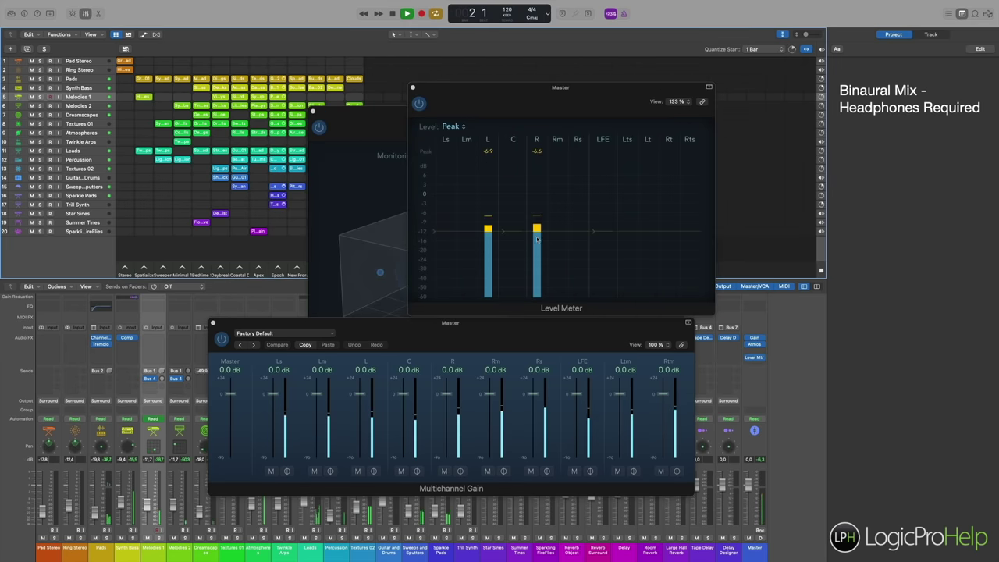
key(space)
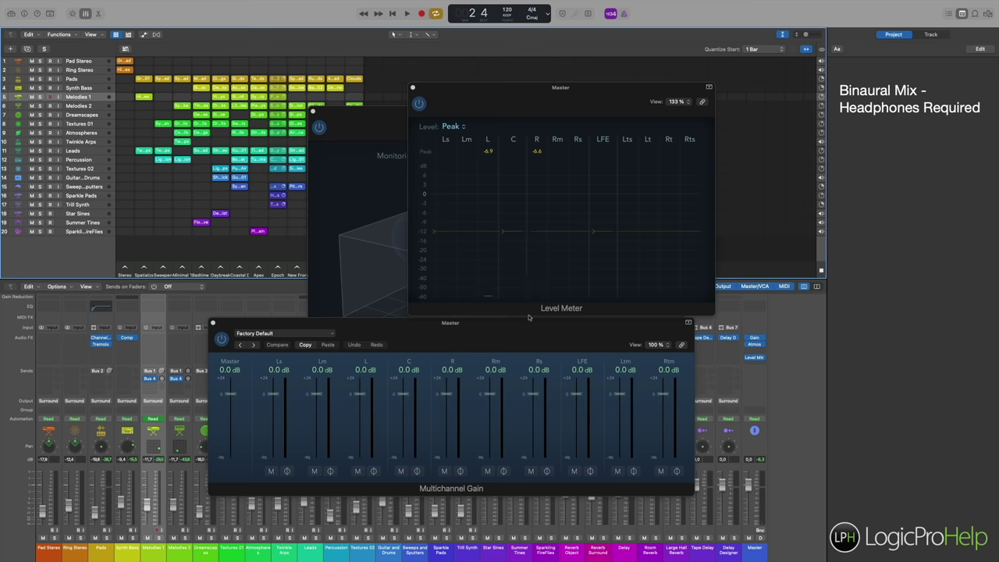
key(space)
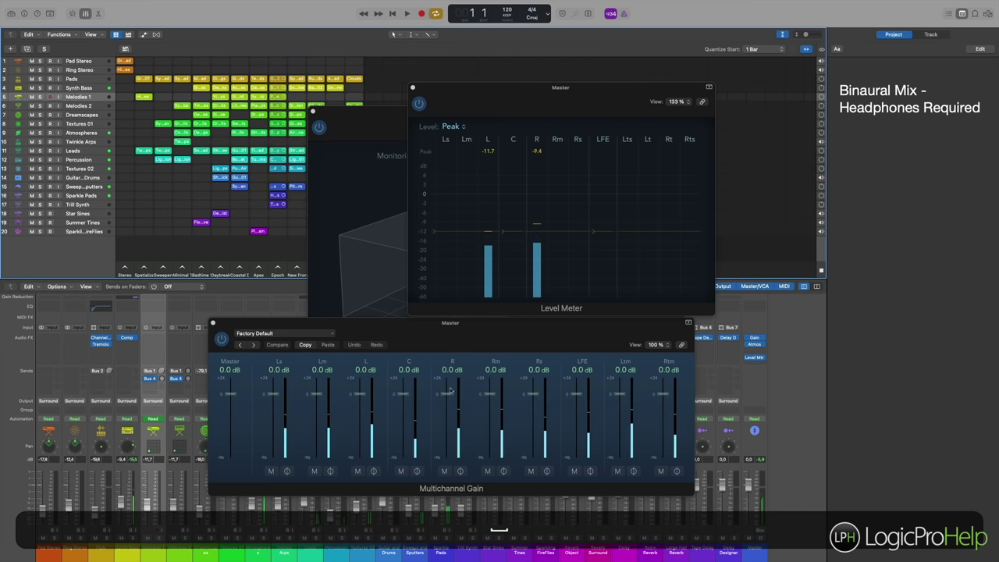
- Lower the Multichannel Gain's L channel to -11.8 dB and R channel to -18.3 dB while checking playback, and stop it
click(359, 396)
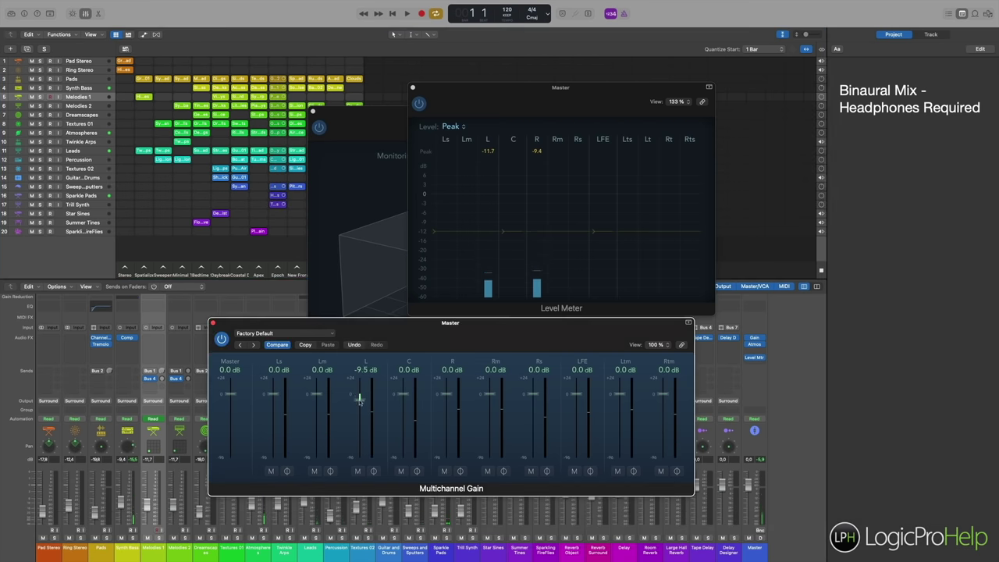
click(446, 398)
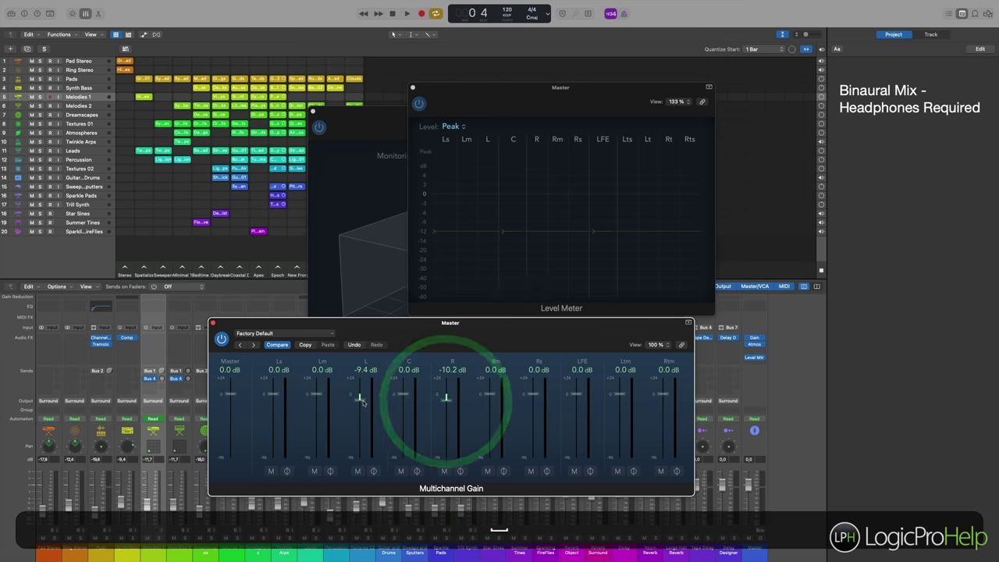
key(space)
click(359, 400)
click(446, 401)
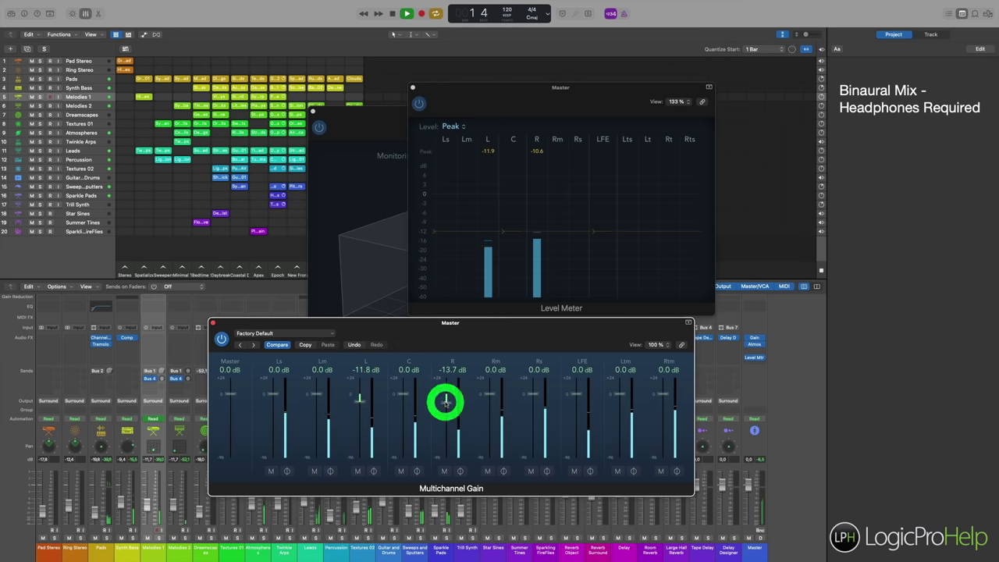
drag(445, 402, 445, 407)
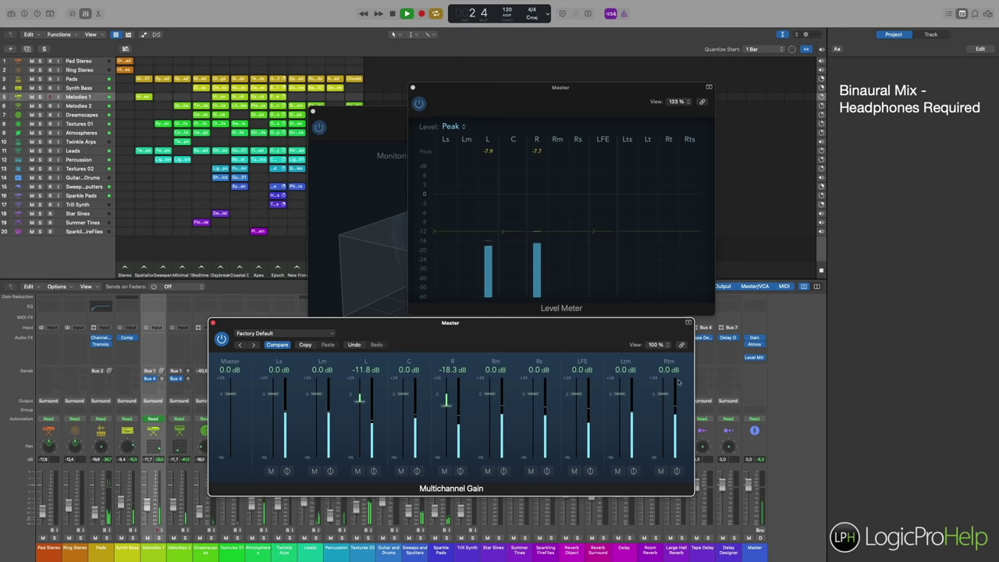
key(space)
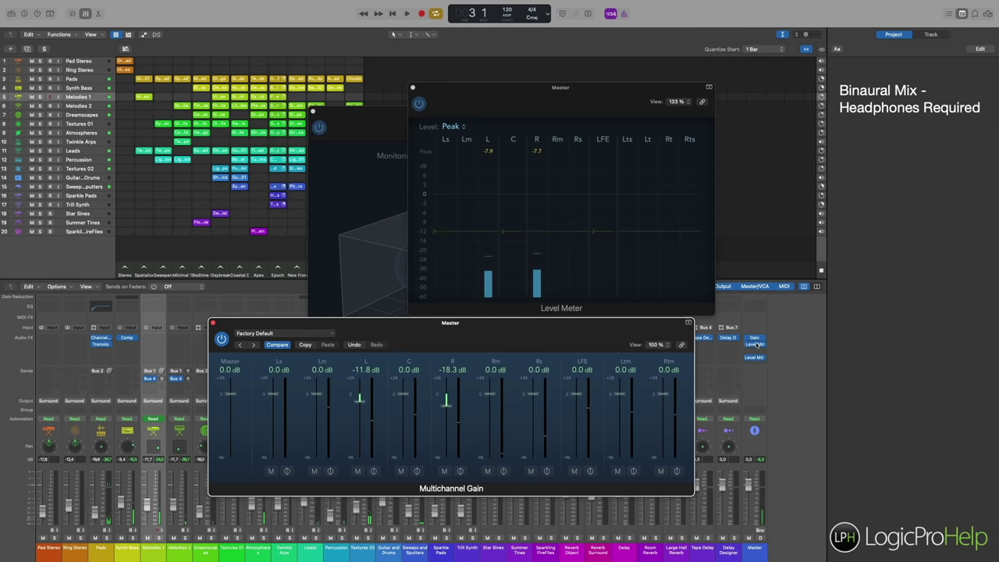
- Reorder the Master channel's inserts so that Multichannel Gain comes first, Level Meter second and Dolby Atmos last
click(756, 343)
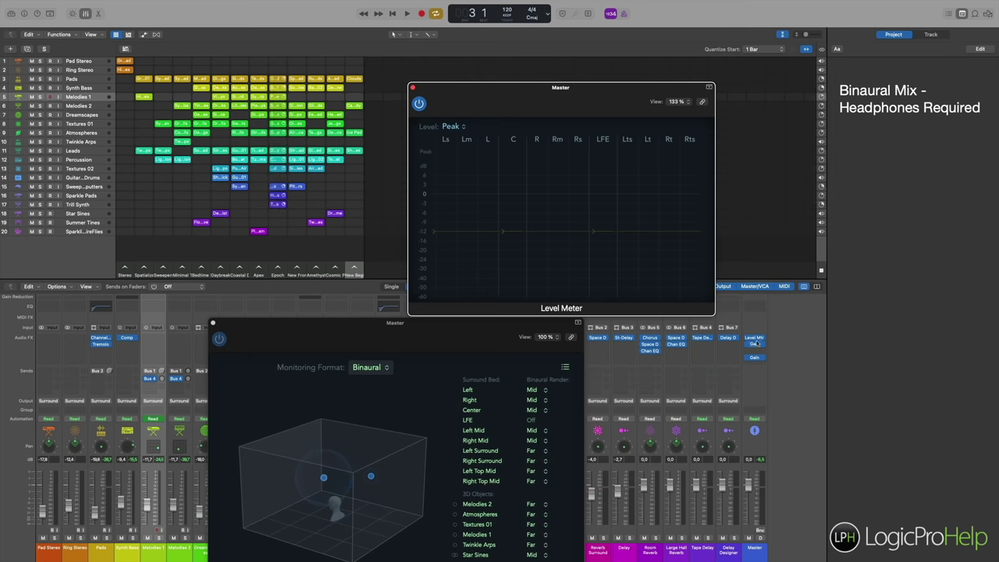
click(756, 336)
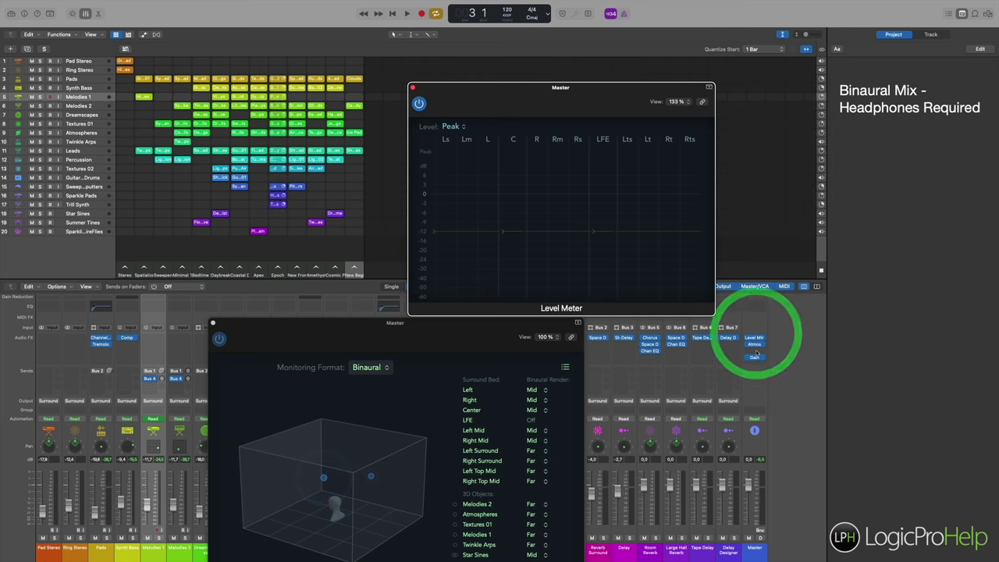
click(755, 358)
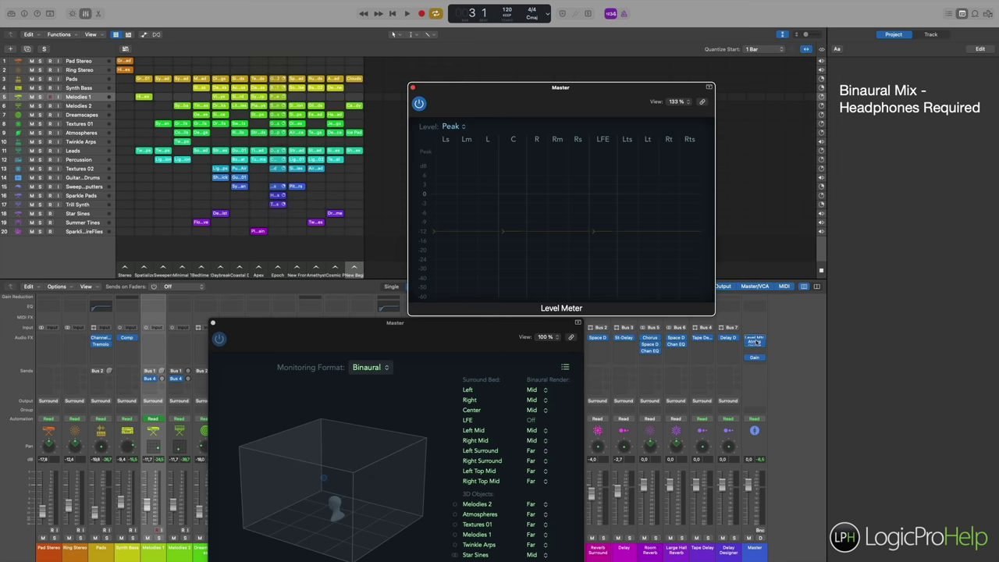
click(755, 340)
click(754, 347)
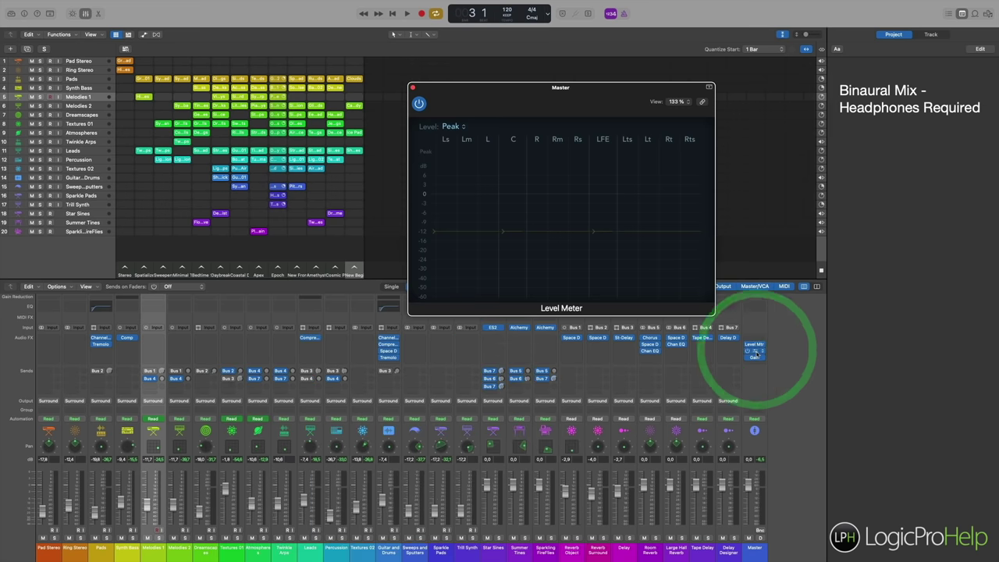
click(756, 351)
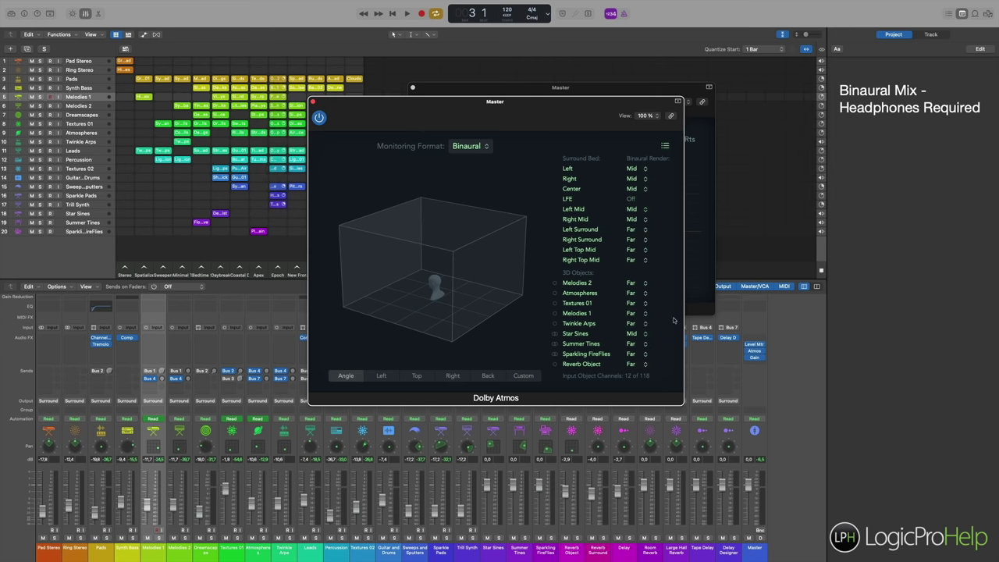
click(754, 351)
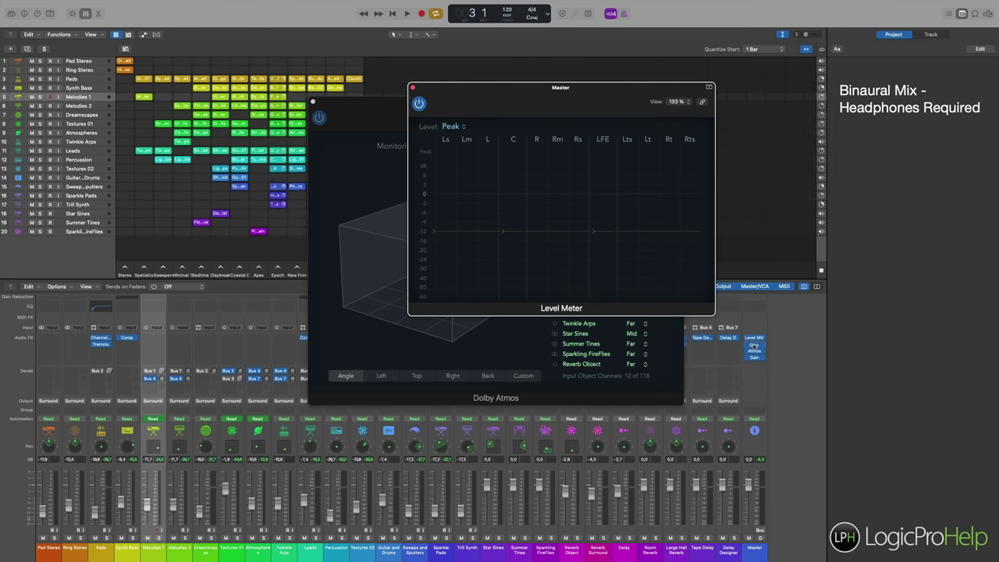
click(754, 345)
click(754, 343)
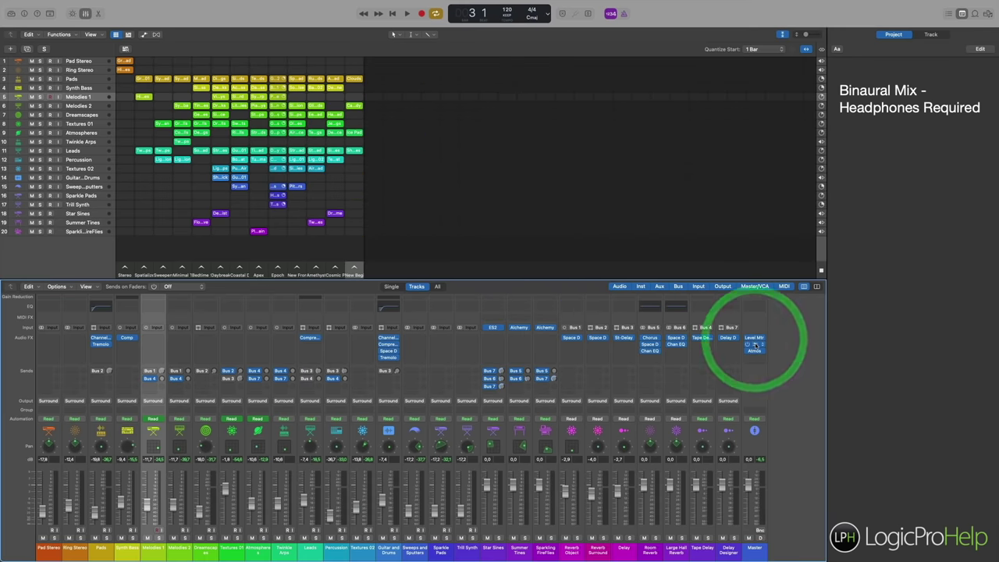
click(755, 341)
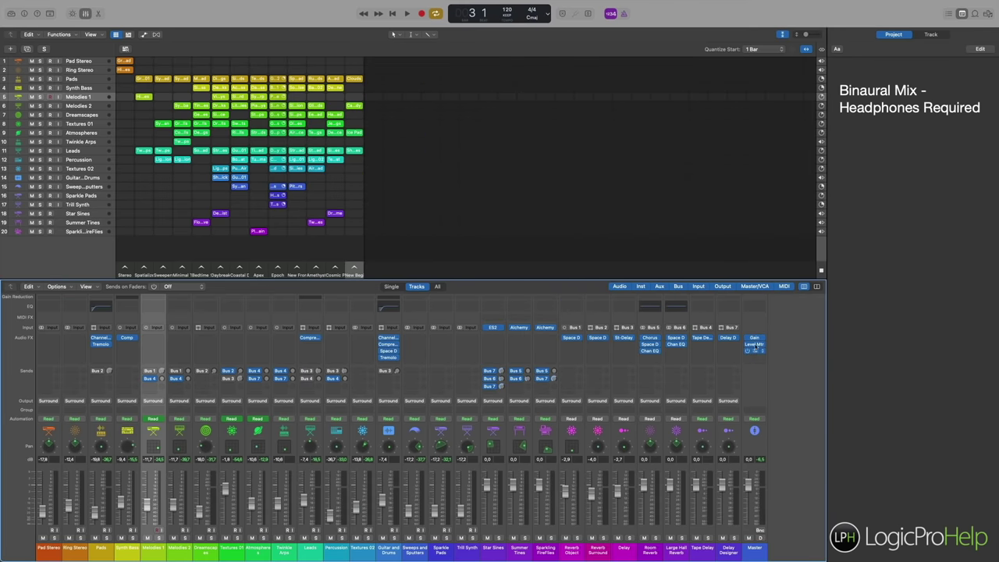
- Set the Multichannel Gain's L channel to -6.7 dB and R channel to -2.8 dB while checking the pre-Atmos Level Meter in playback
click(754, 344)
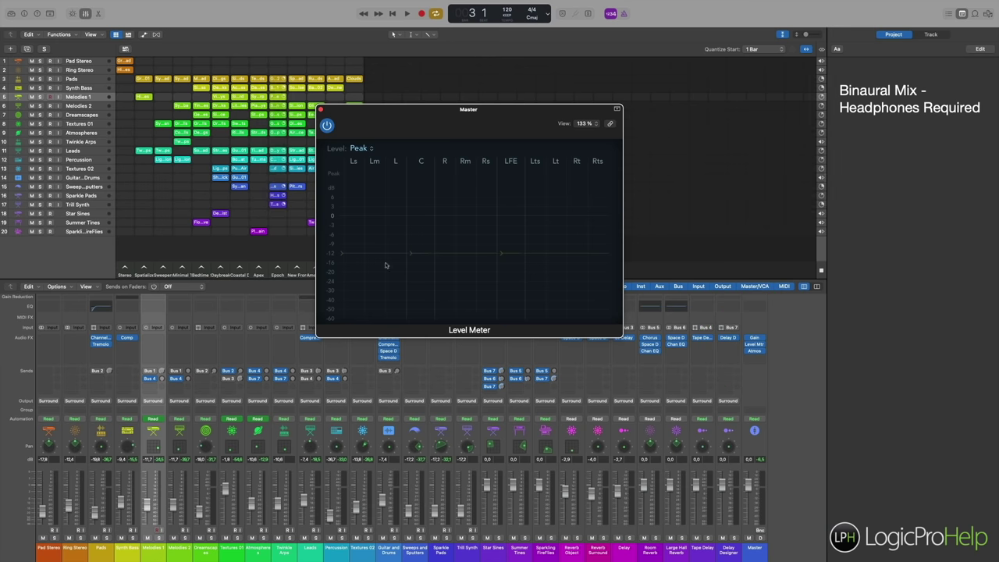
key(space)
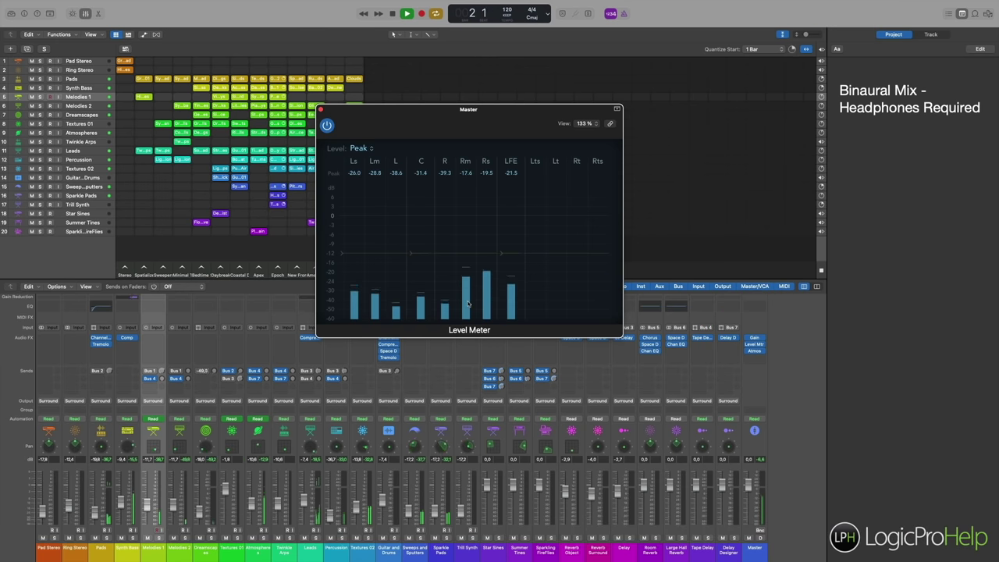
click(751, 337)
drag(562, 198, 562, 187)
drag(476, 195, 480, 191)
drag(563, 121, 459, 368)
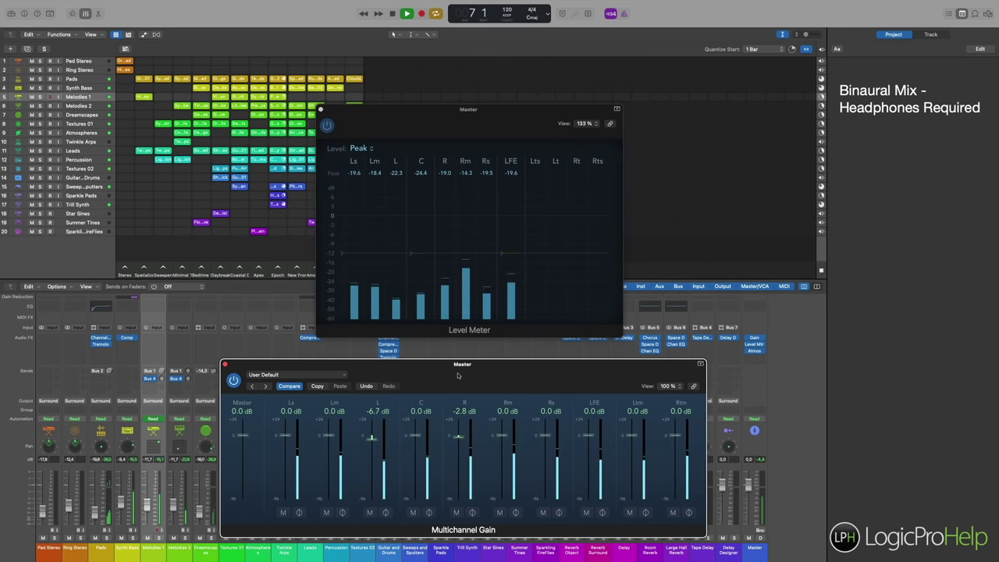
key(space)
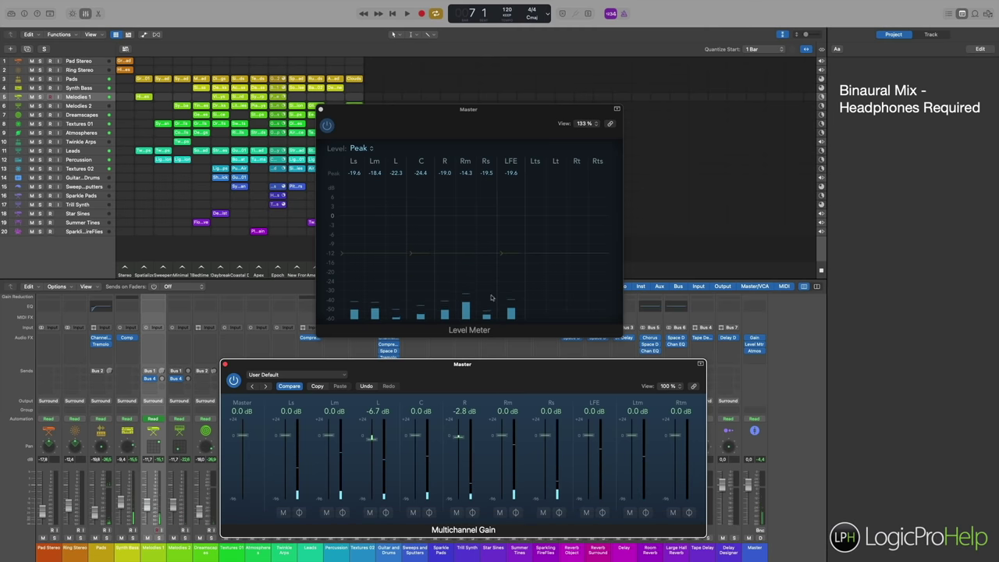
- Copy the Level Meter to the slot after Dolby Atmos on the Master channel and view its levels during playback
click(754, 350)
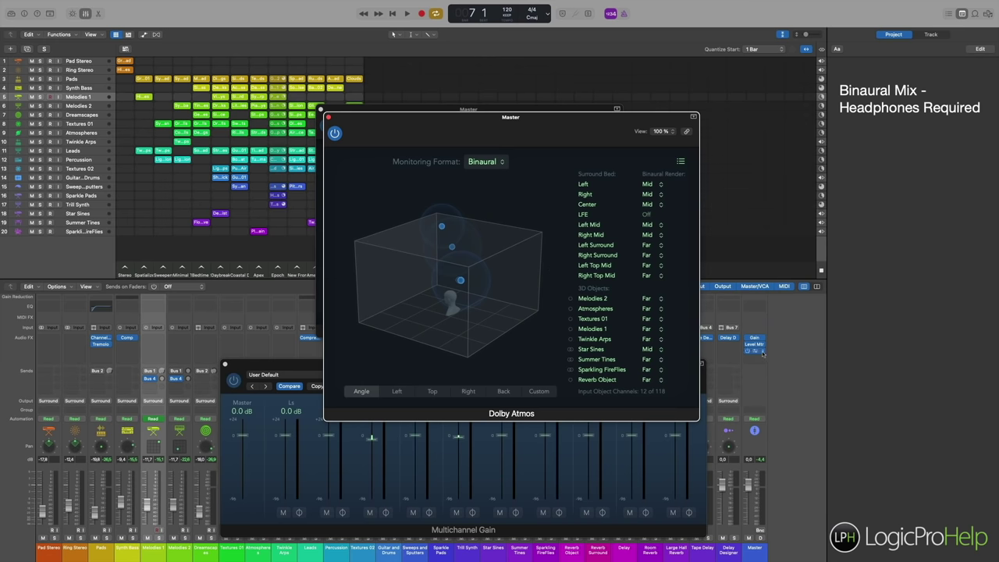
drag(757, 346, 755, 358)
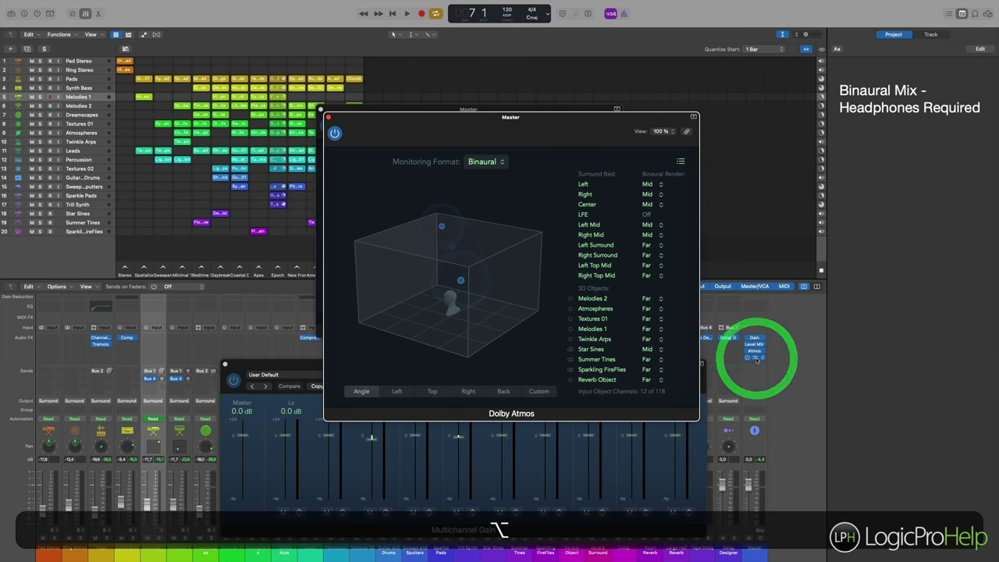
click(752, 357)
key(space)
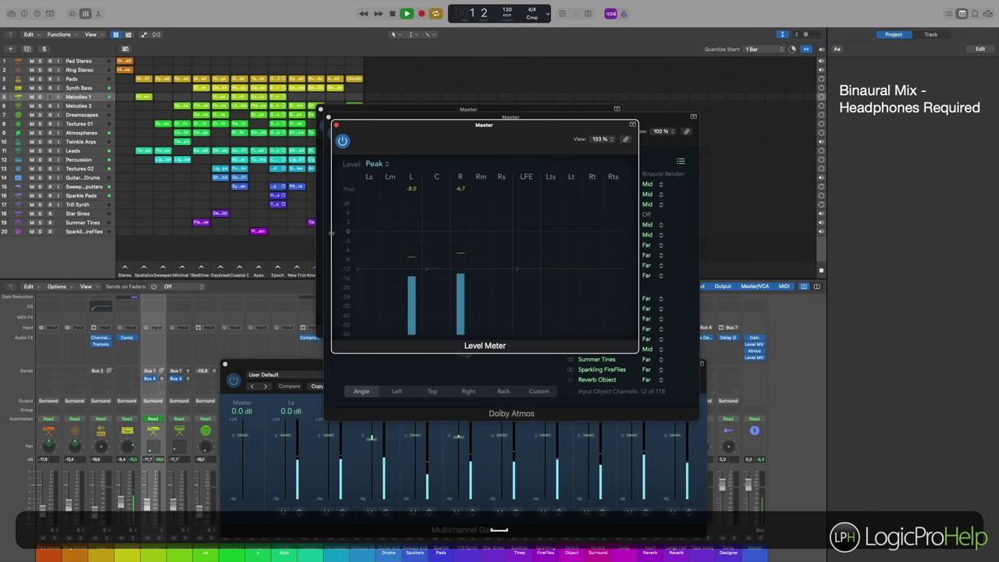
- Compare the Level Meters before and after Dolby Atmos side by side during playback, stop it, and close both meters
drag(423, 141, 636, 250)
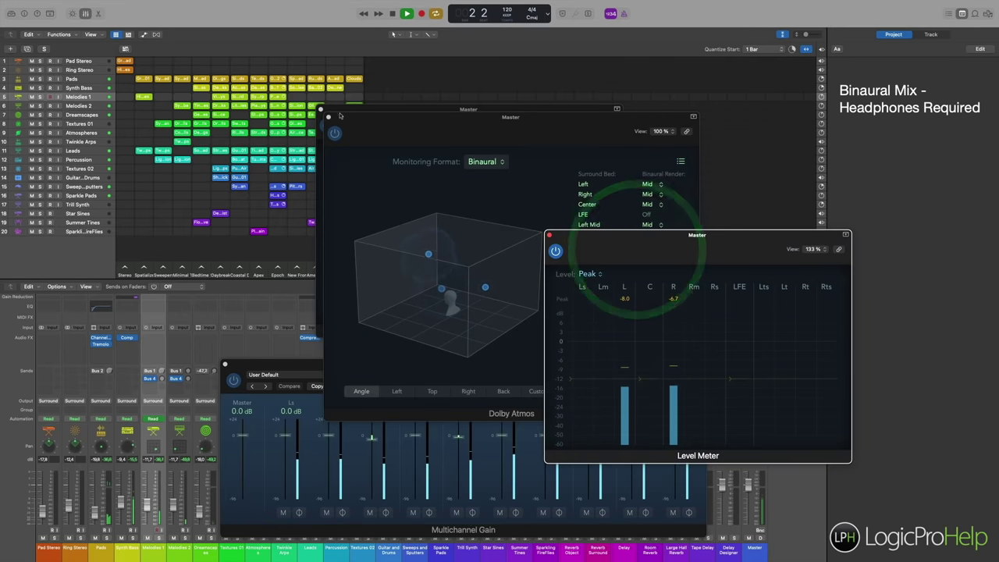
key(space)
click(329, 117)
drag(414, 128, 325, 253)
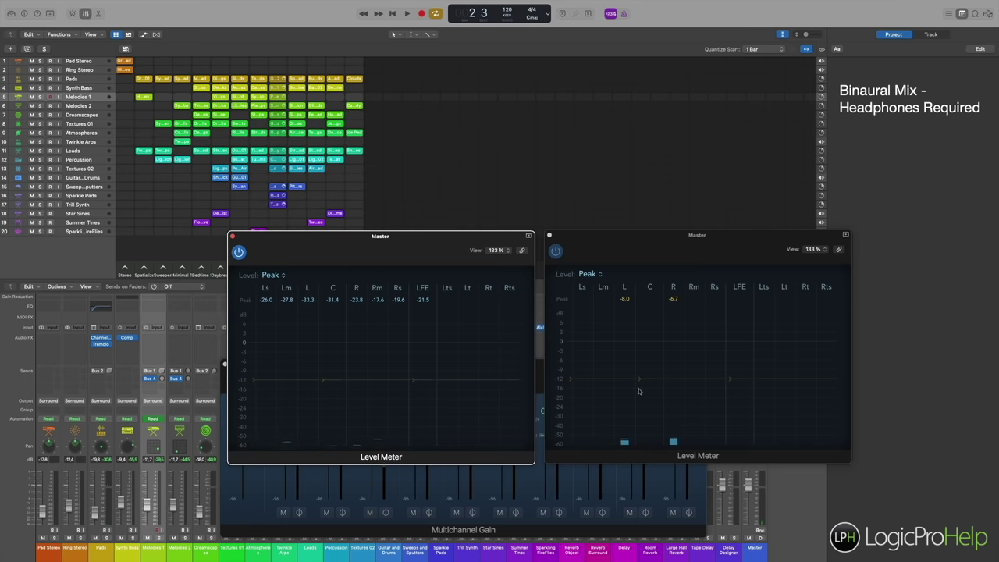
key(space)
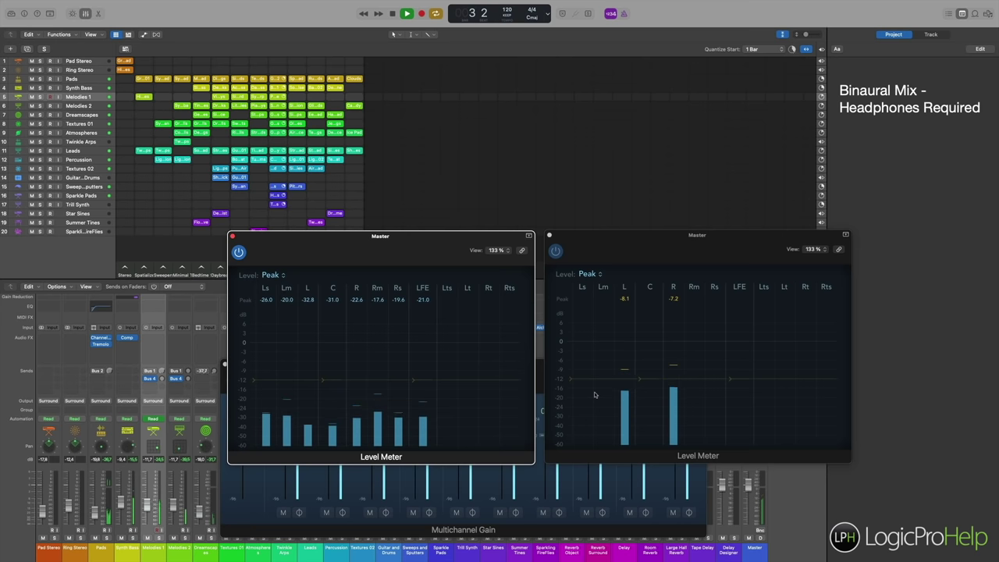
key(space)
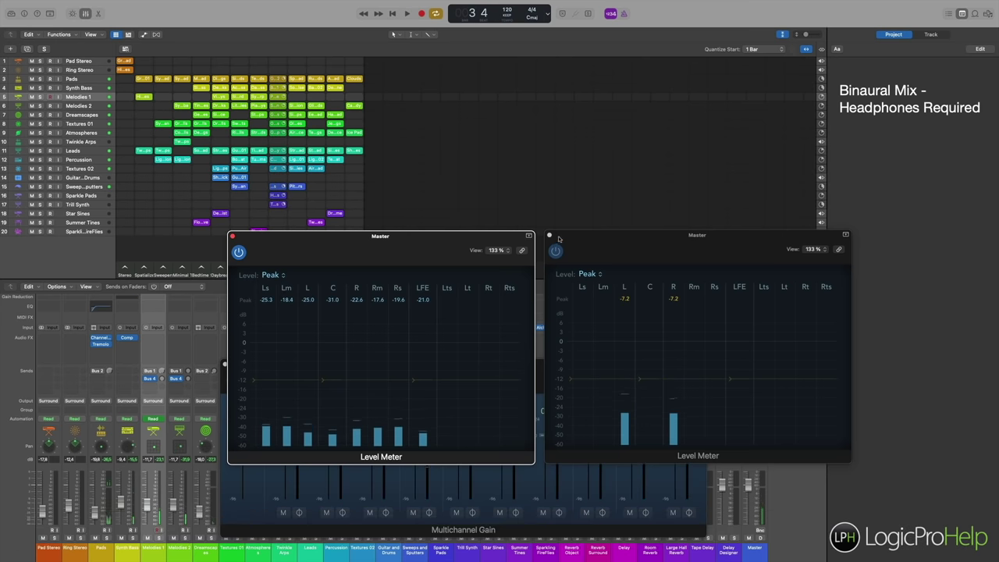
click(550, 235)
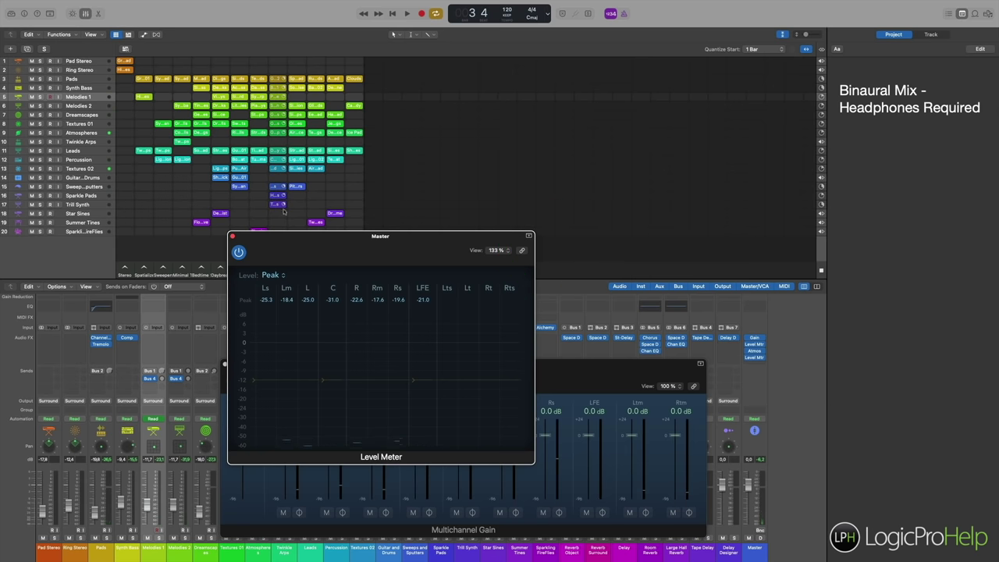
click(232, 236)
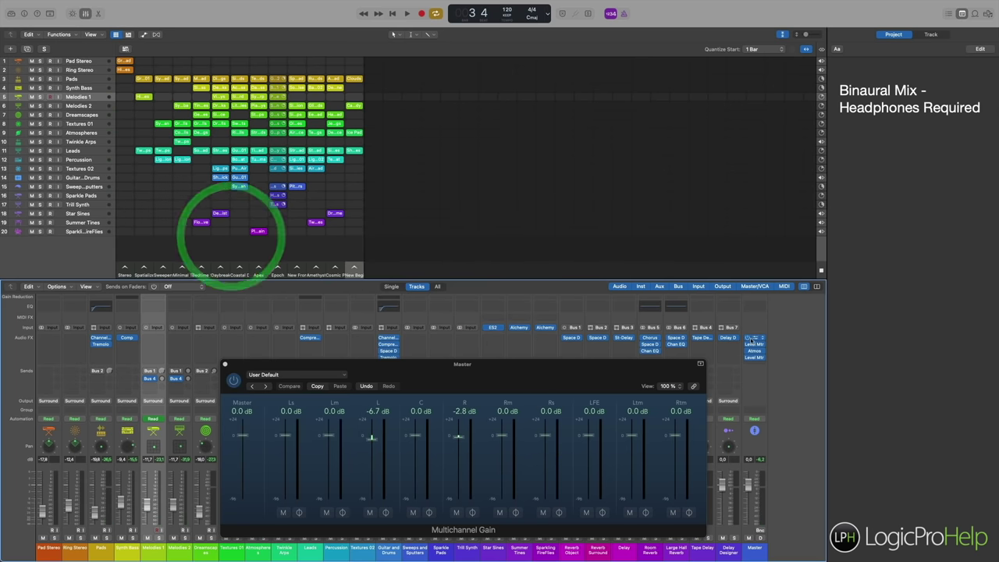
- Switch the Master's Dolby Atmos monitoring format to 7.1.4, check it in playback, and return the format to Binaural
click(754, 351)
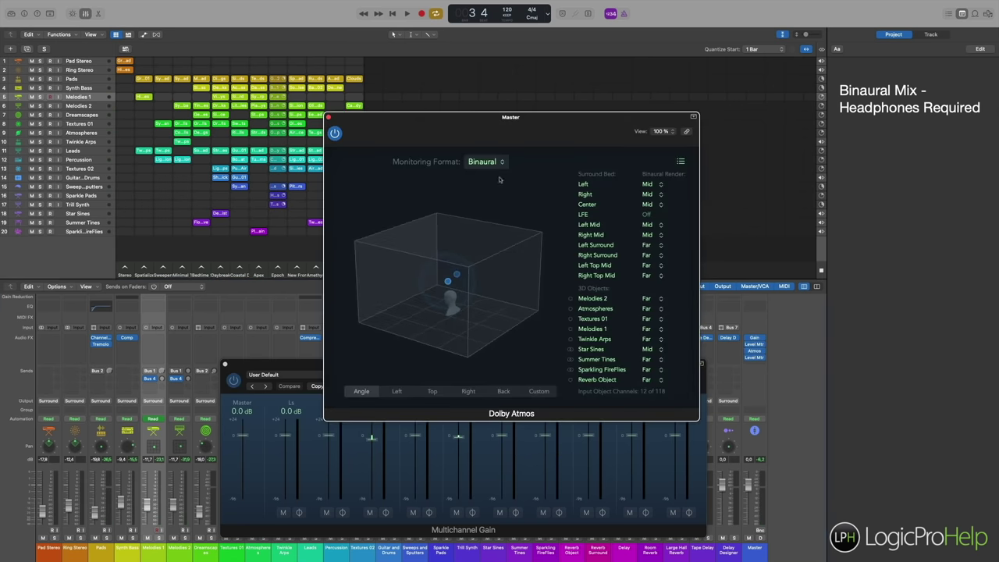
click(483, 163)
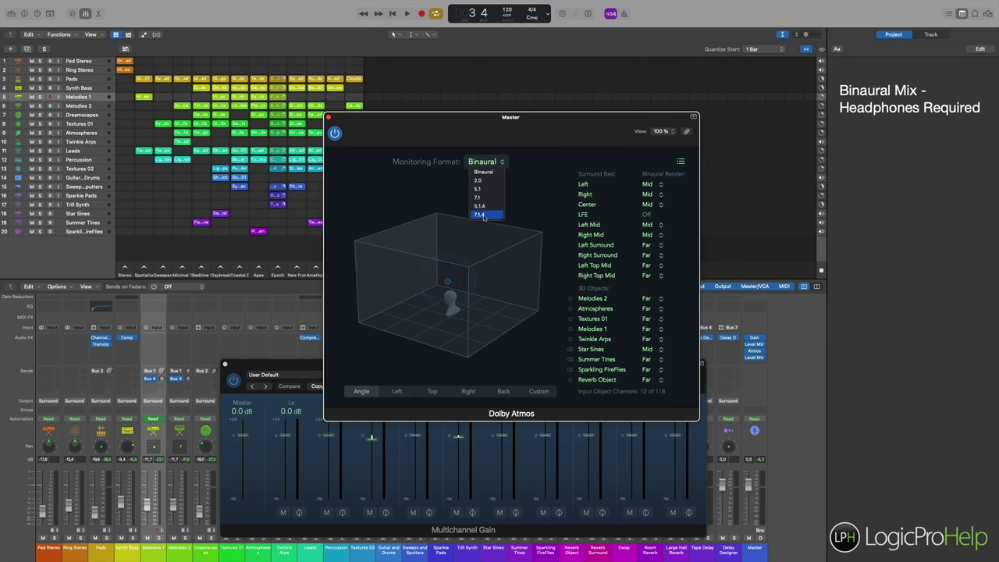
click(480, 216)
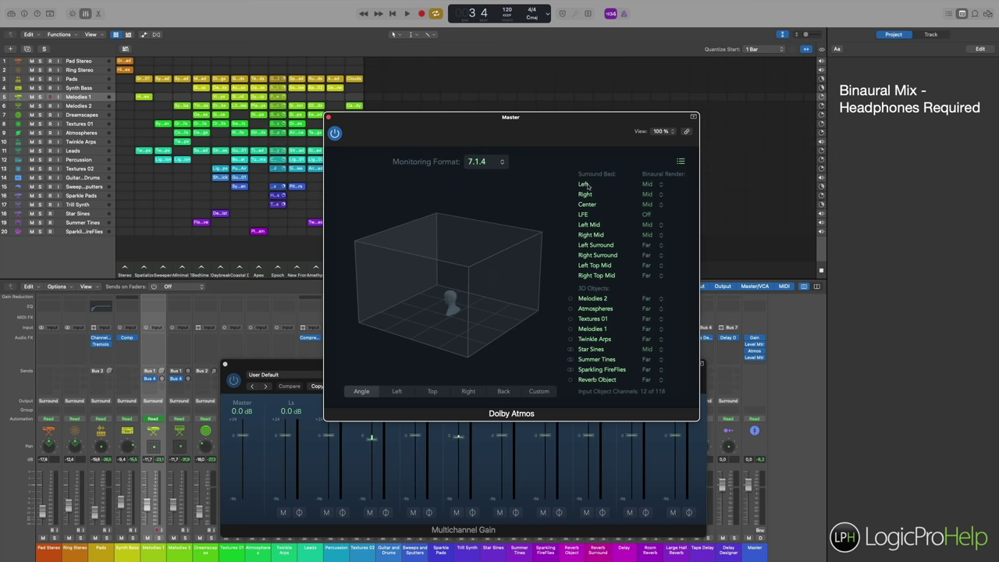
key(space)
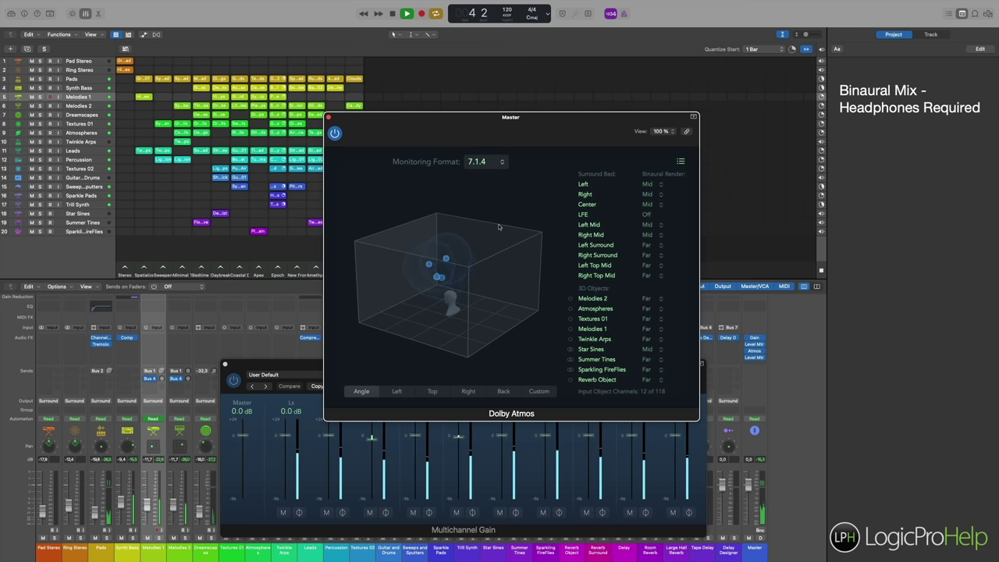
key(space)
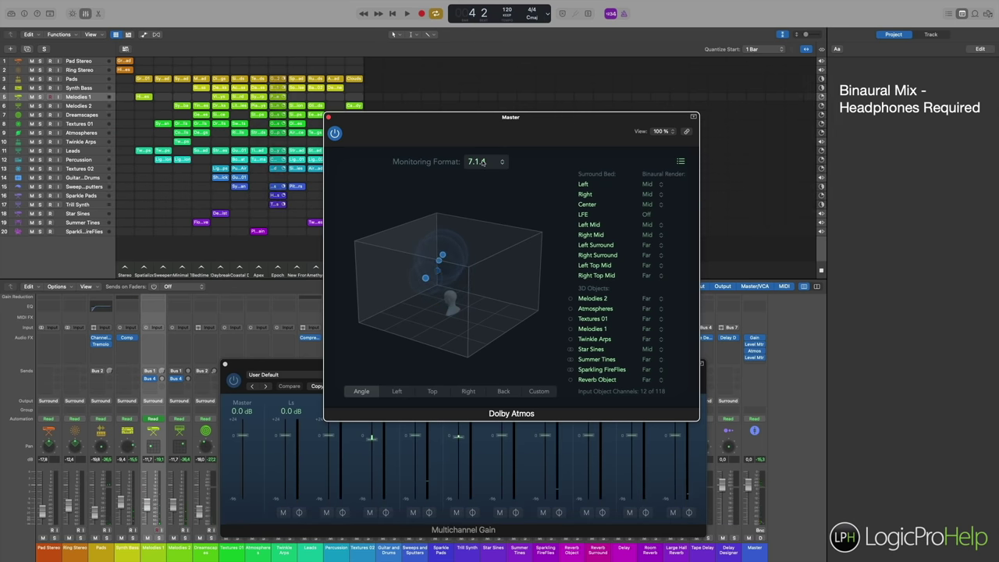
click(482, 162)
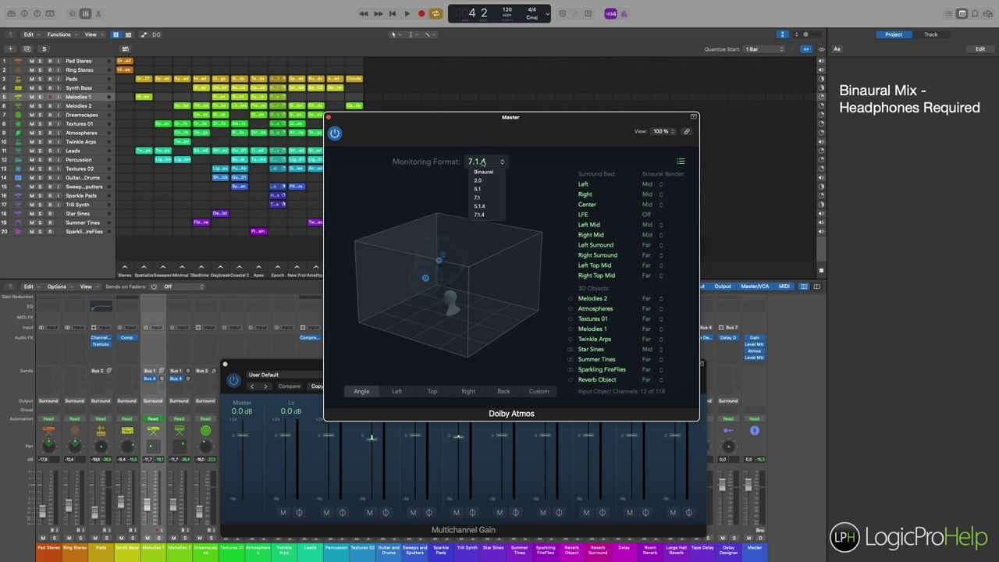
click(484, 171)
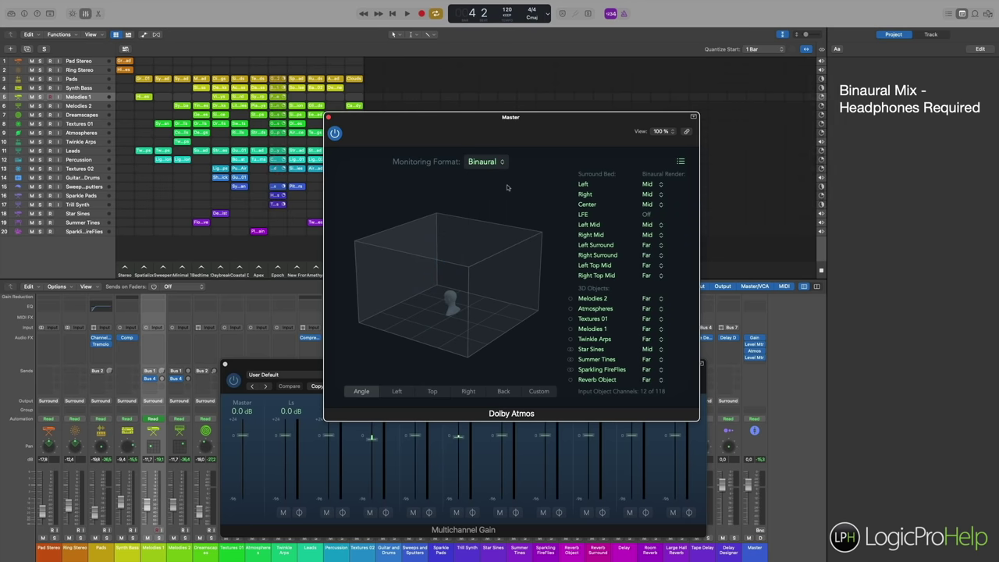
- Close the Dolby Atmos and Multichannel Gain plug-in windows of the Master channel
drag(507, 131, 476, 114)
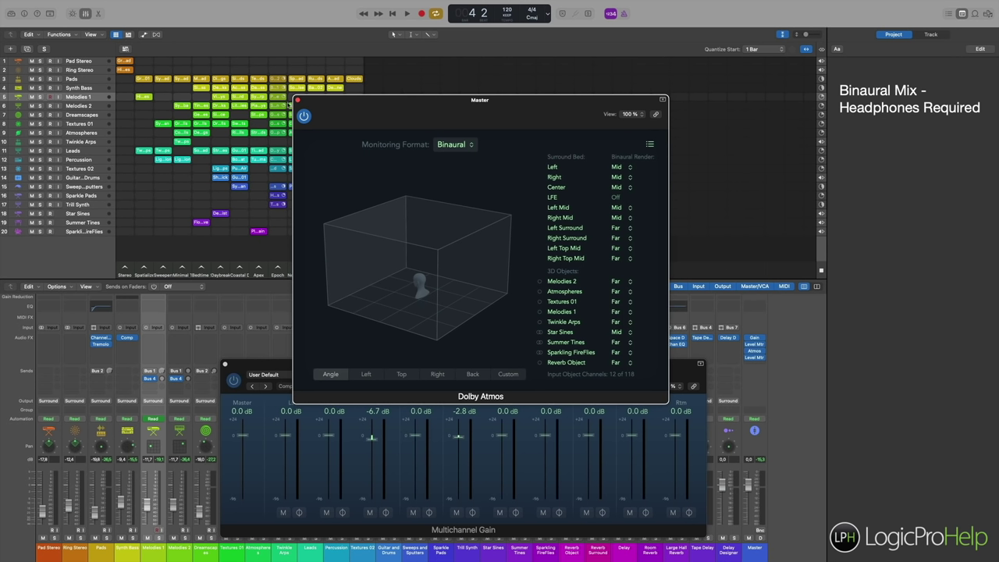
click(297, 100)
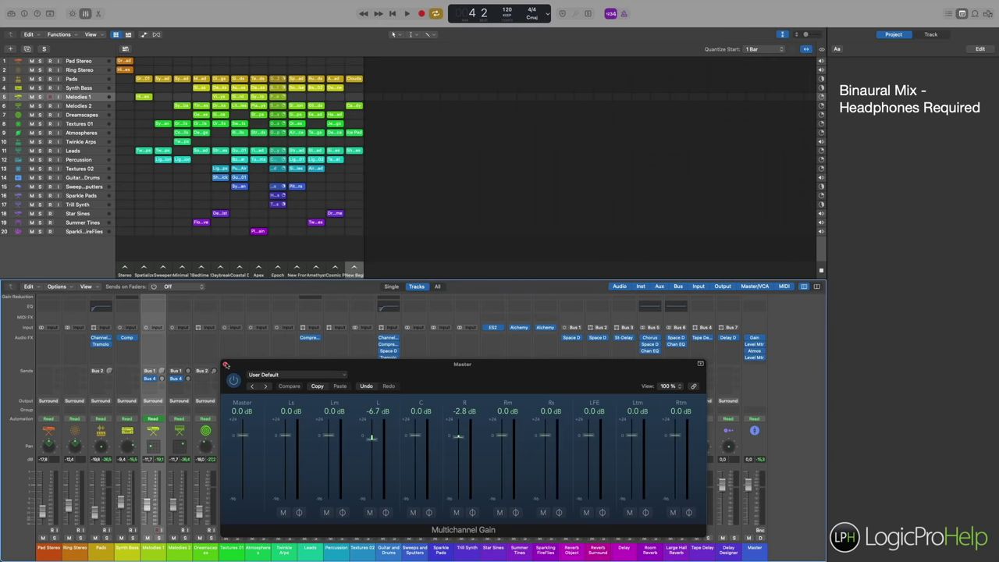
click(225, 364)
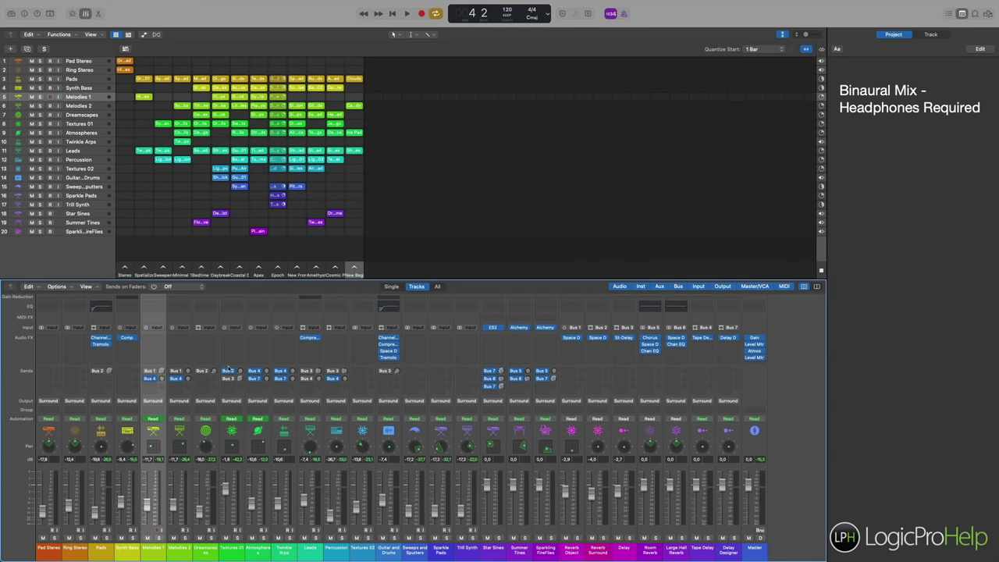